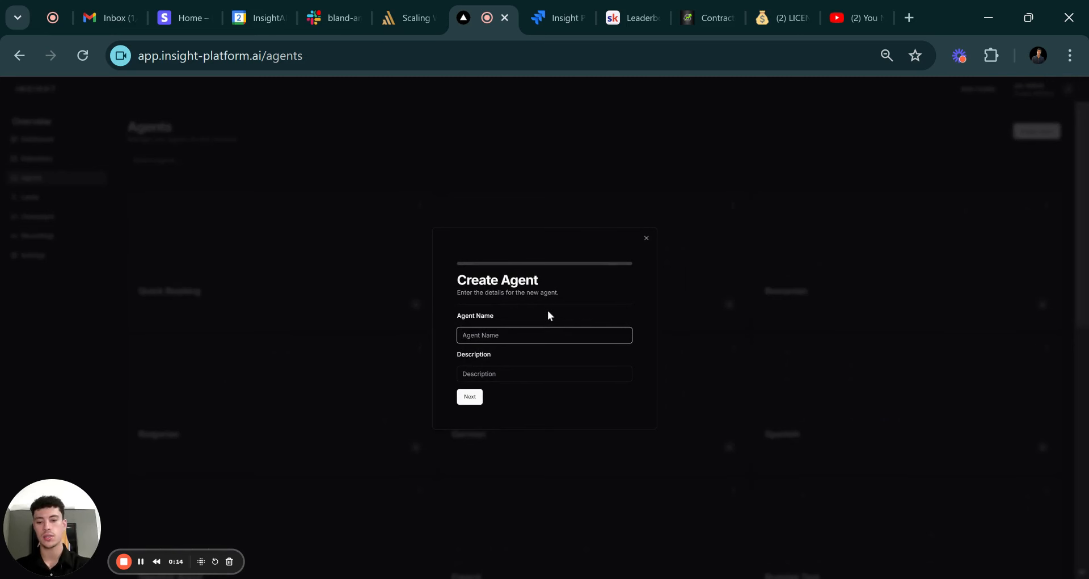
Create and save an agent named 'Roofing Agent' with the description 'For Youtube'.
text(R)
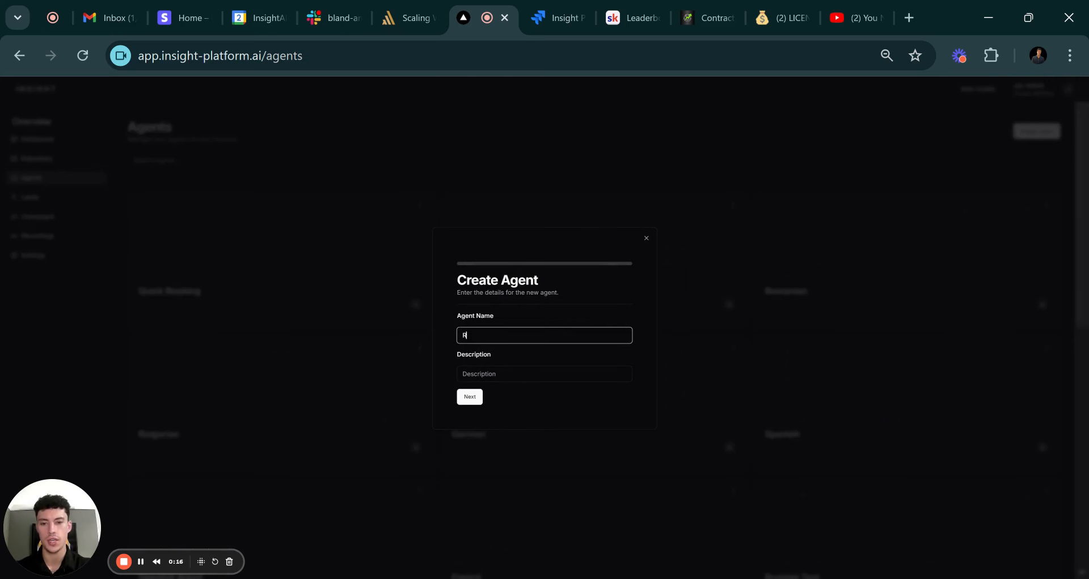
text(oofinh)
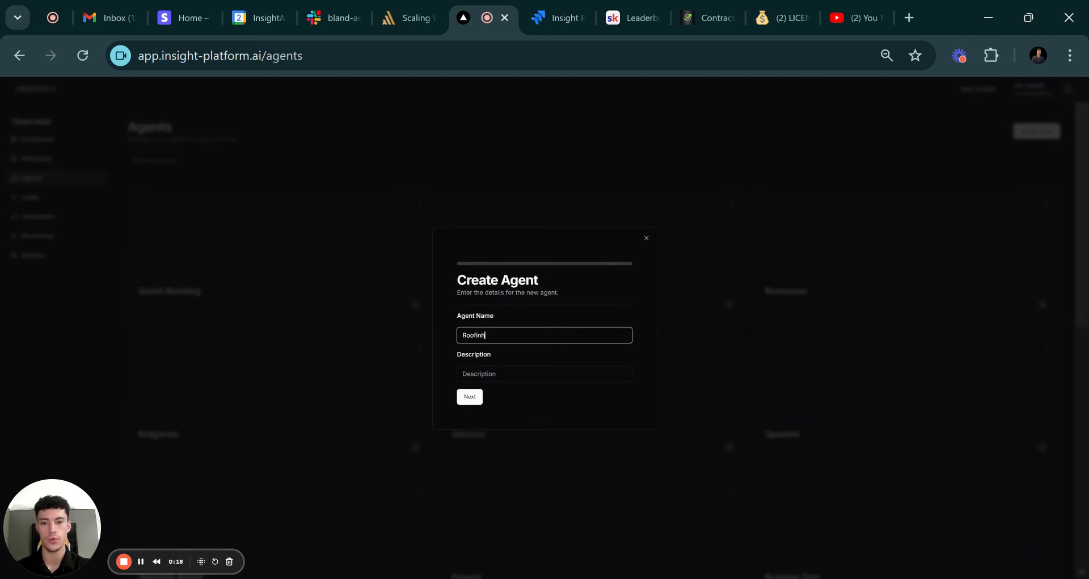
key(BackSpace)
text(g Agent)
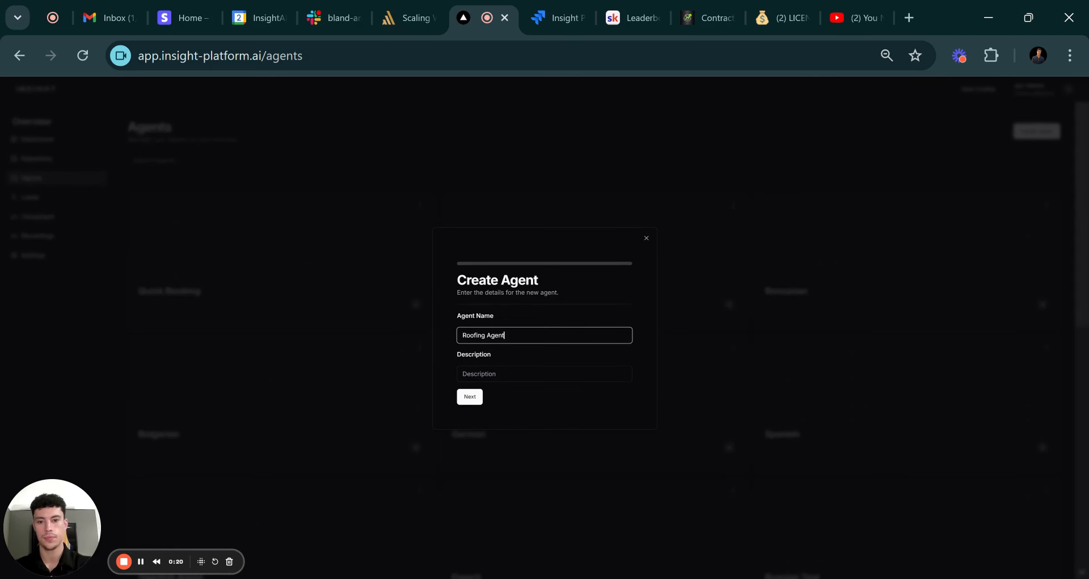
click(508, 375)
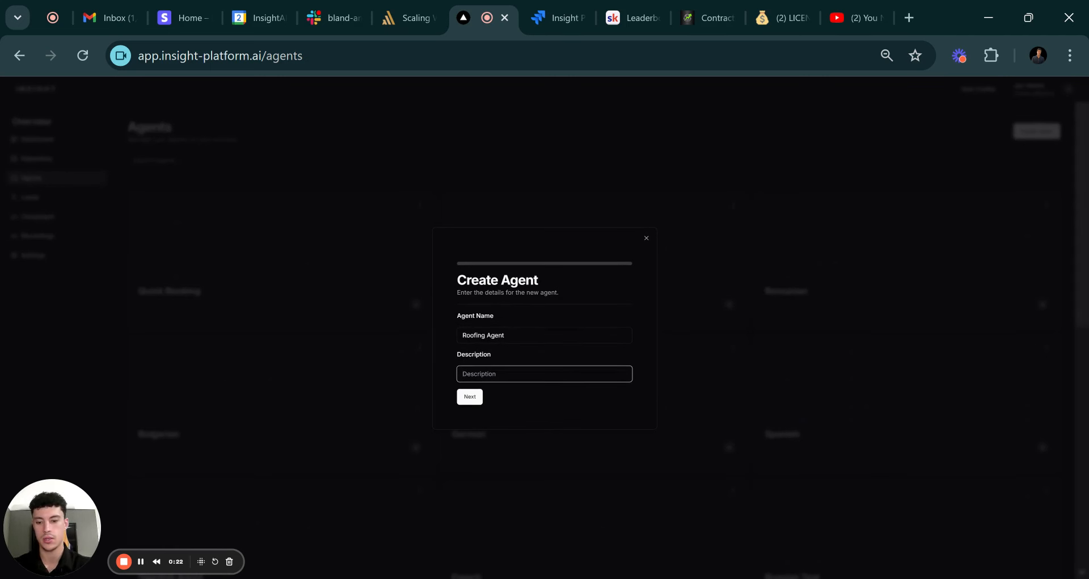
text(For Youtube)
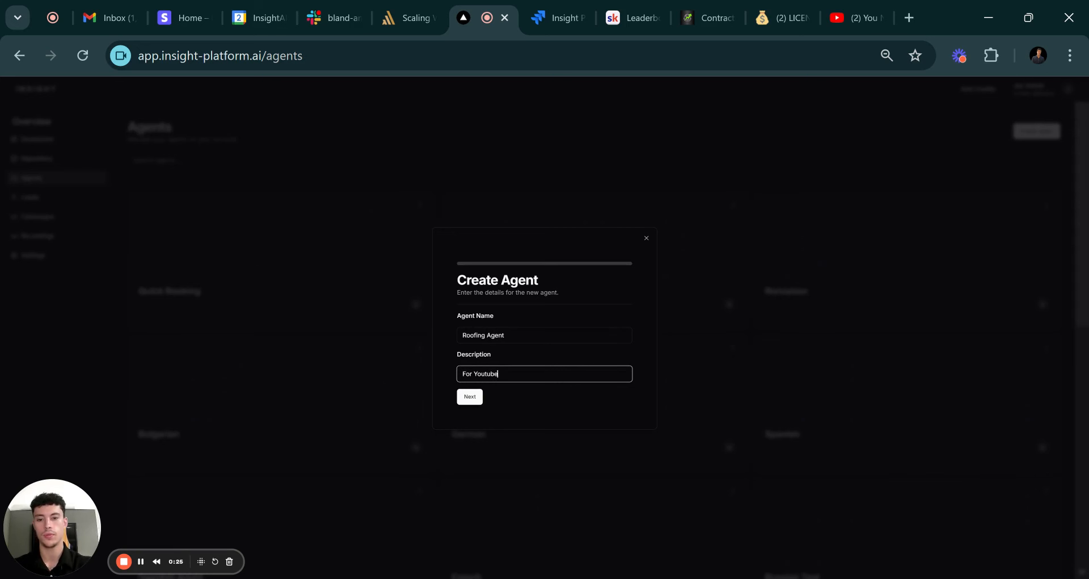
click(470, 396)
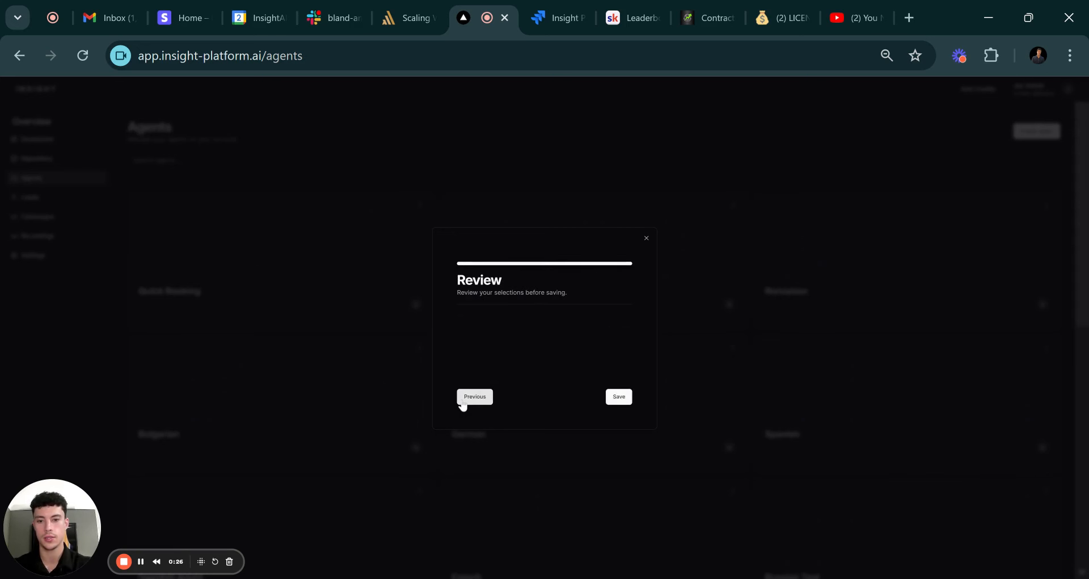
click(615, 384)
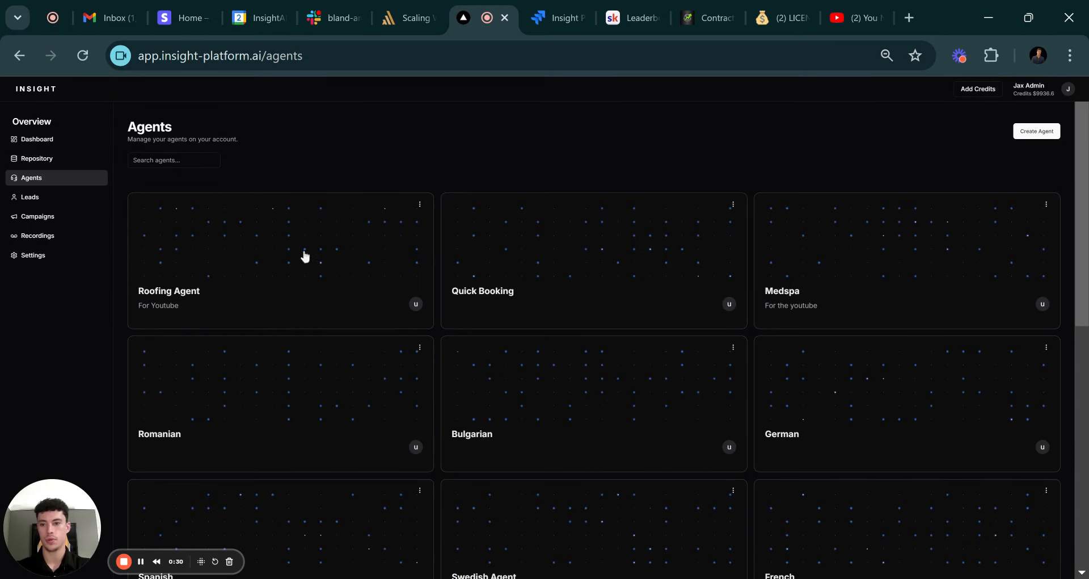
Open the Roofing Agent card to edit its script.
click(261, 271)
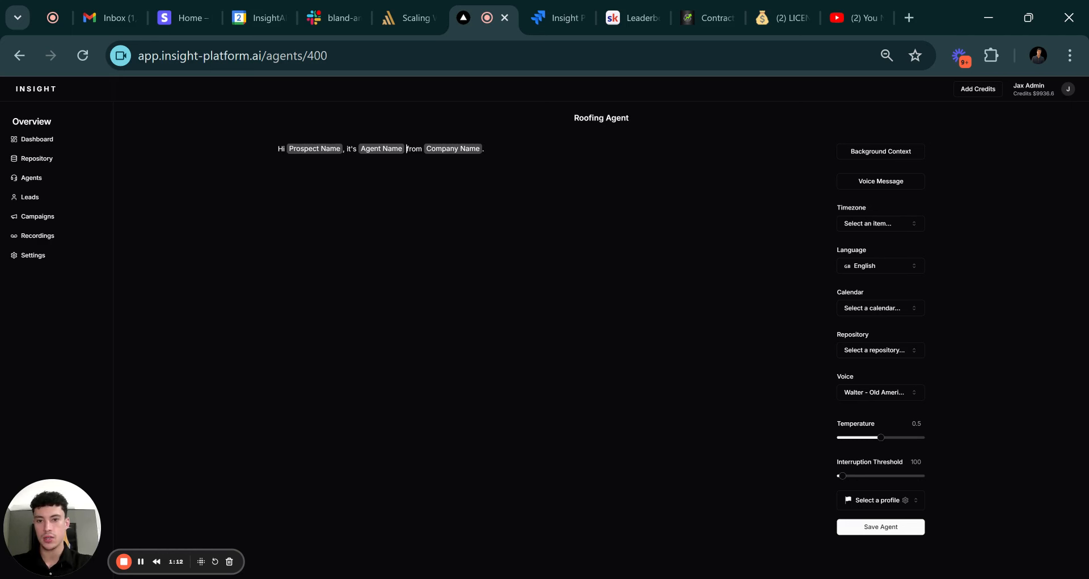
Name the agent in the greeting, add 'How are you doing today?', a wait pause, and the ABC Roofing line.
key(BackSpace)
key(BackSpace)
key(BackSpace)
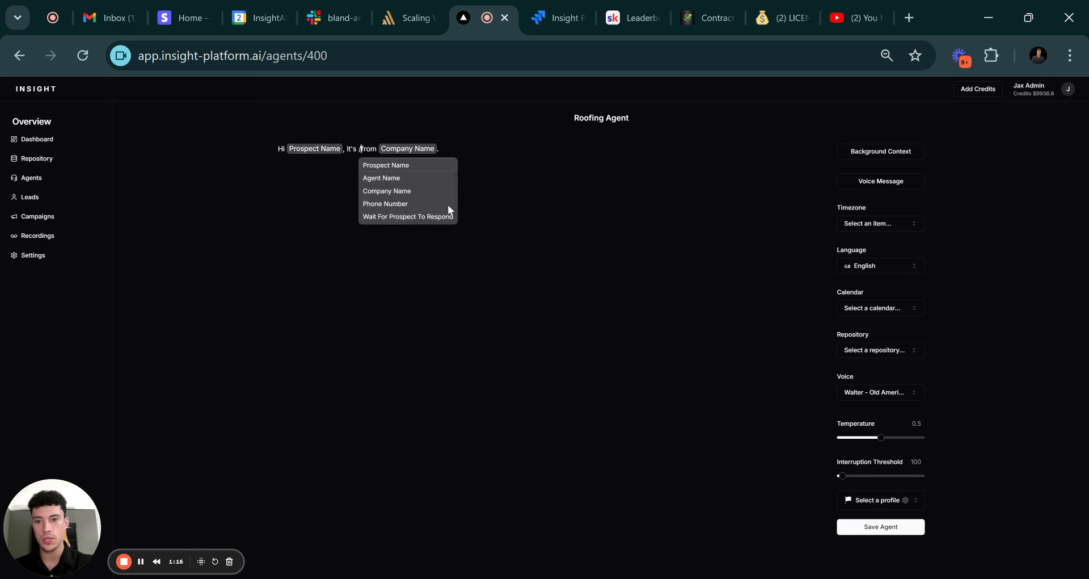
text(Ashley)
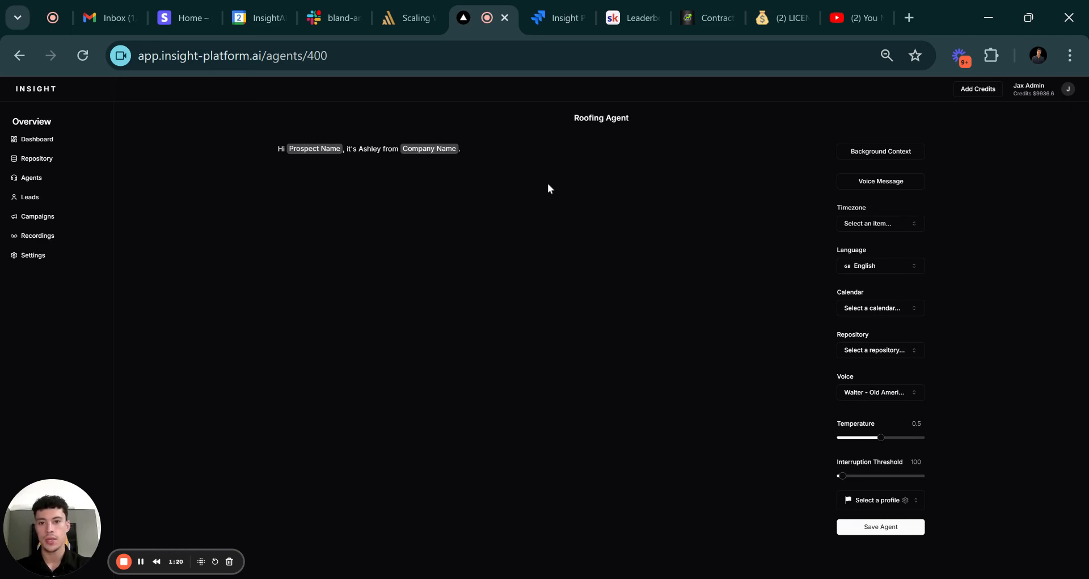
text(H)
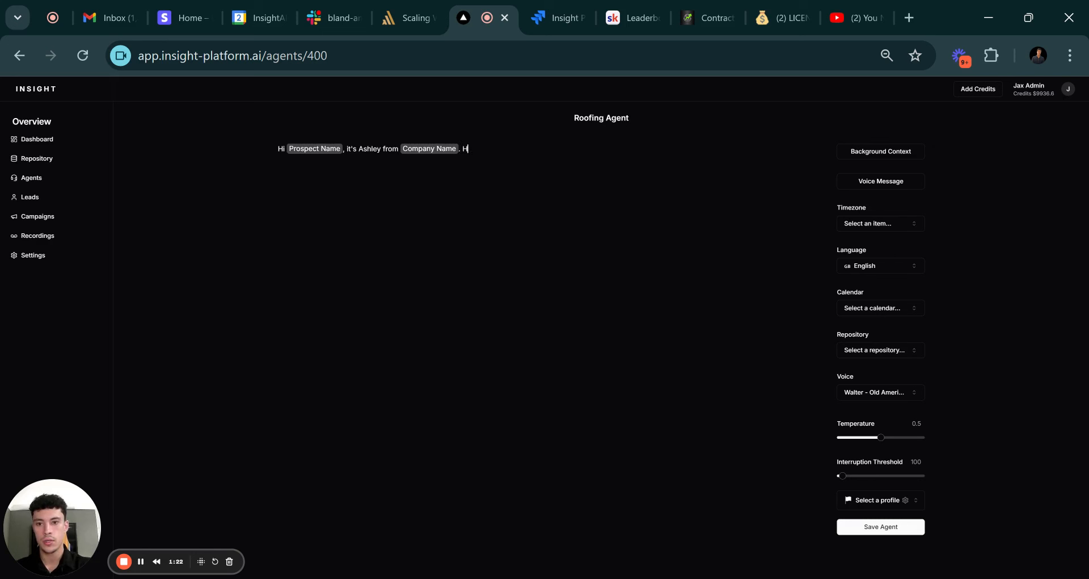
text(ow are you doing today? )
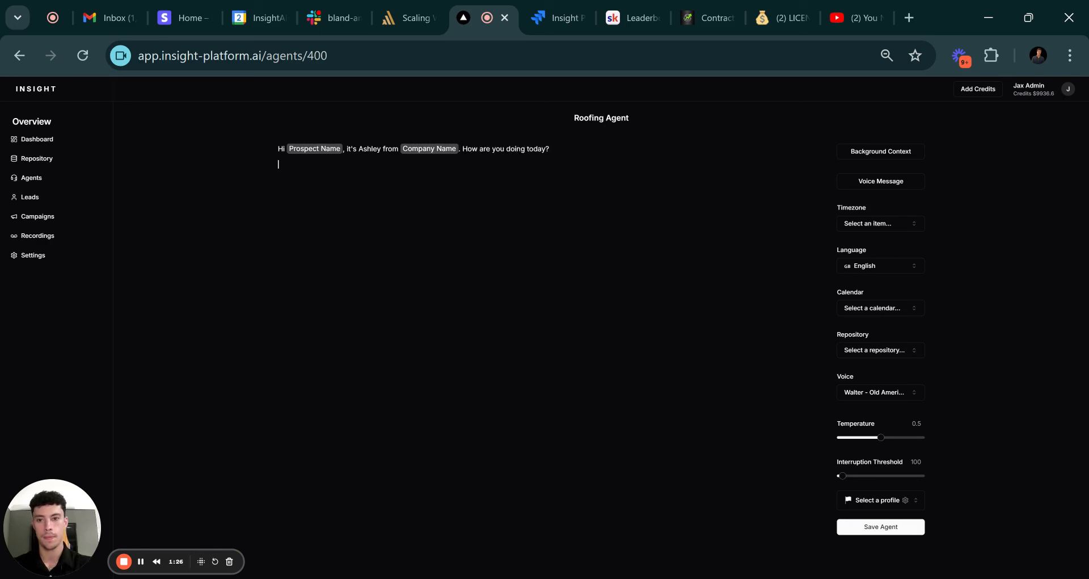
text(/wa)
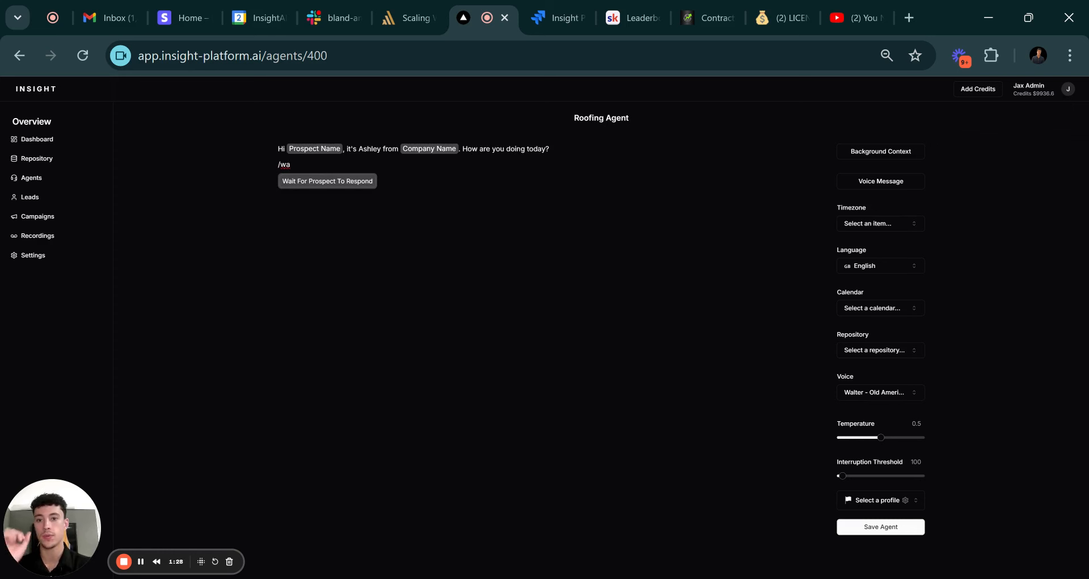
click(355, 182)
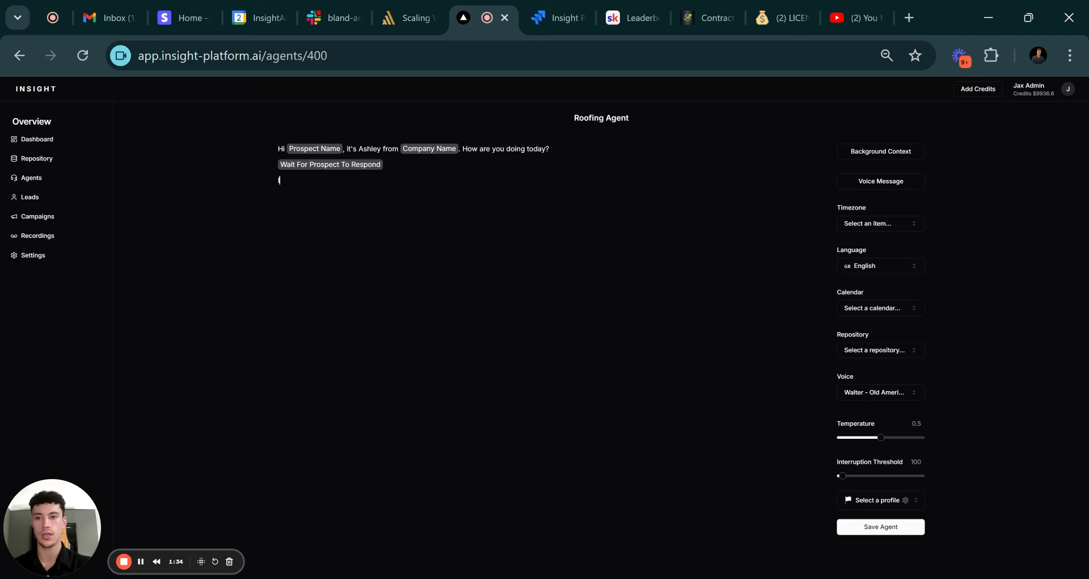
text('m calli)
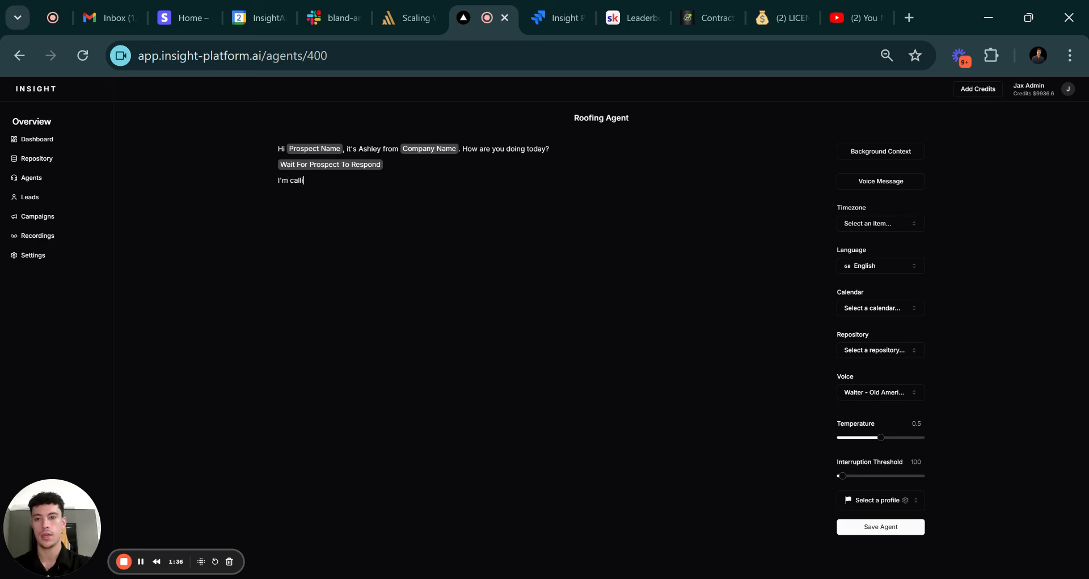
text(ng from )
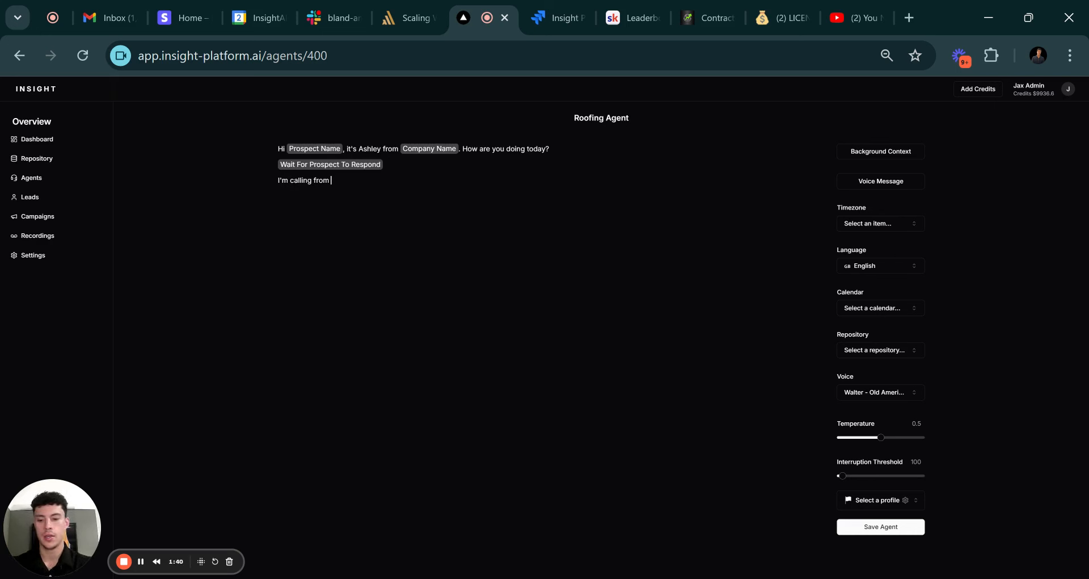
text(ABC )
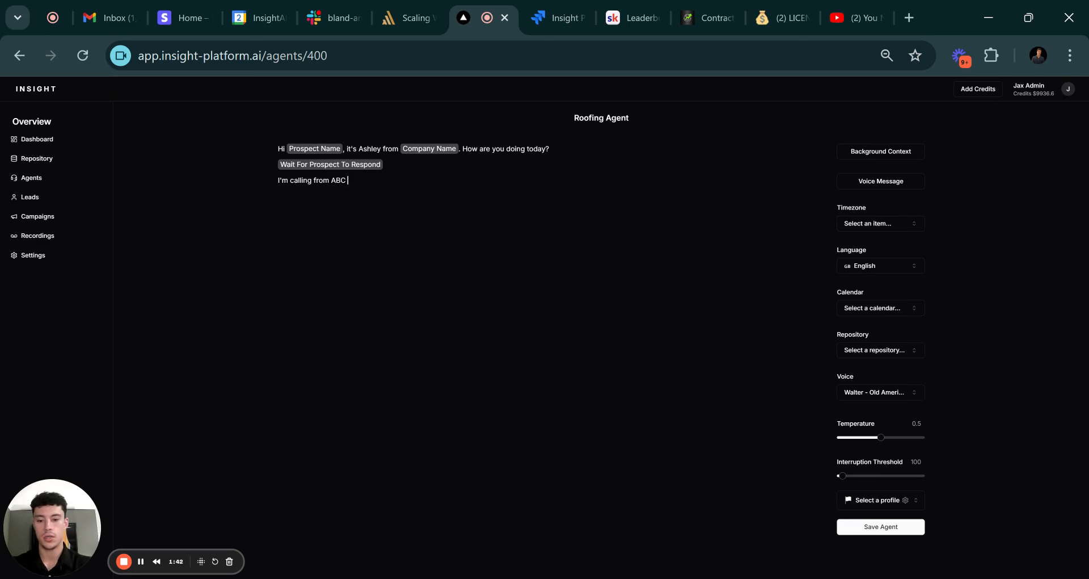
text(Roofing)
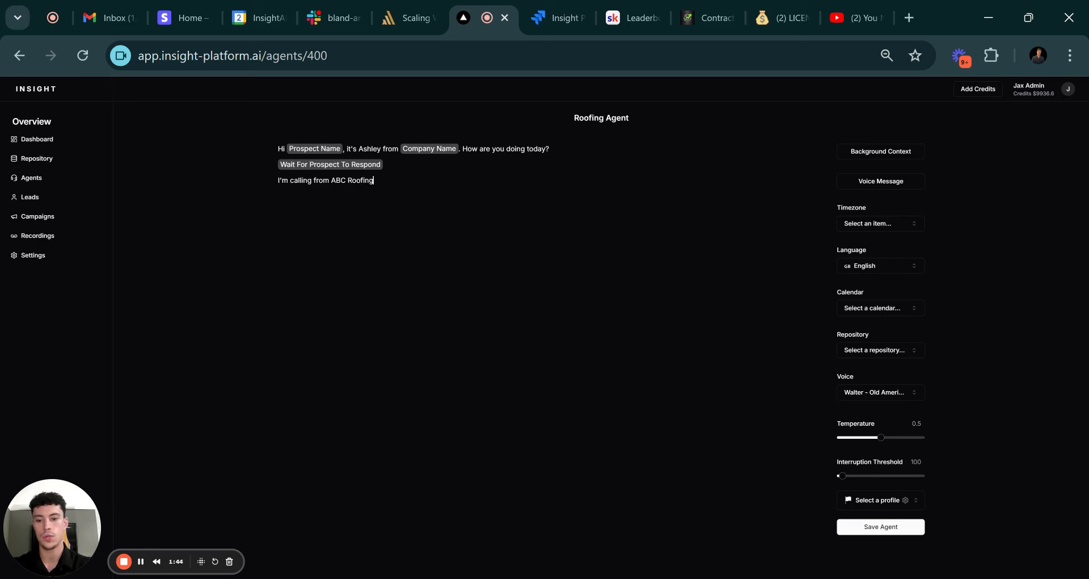
text( because I saw)
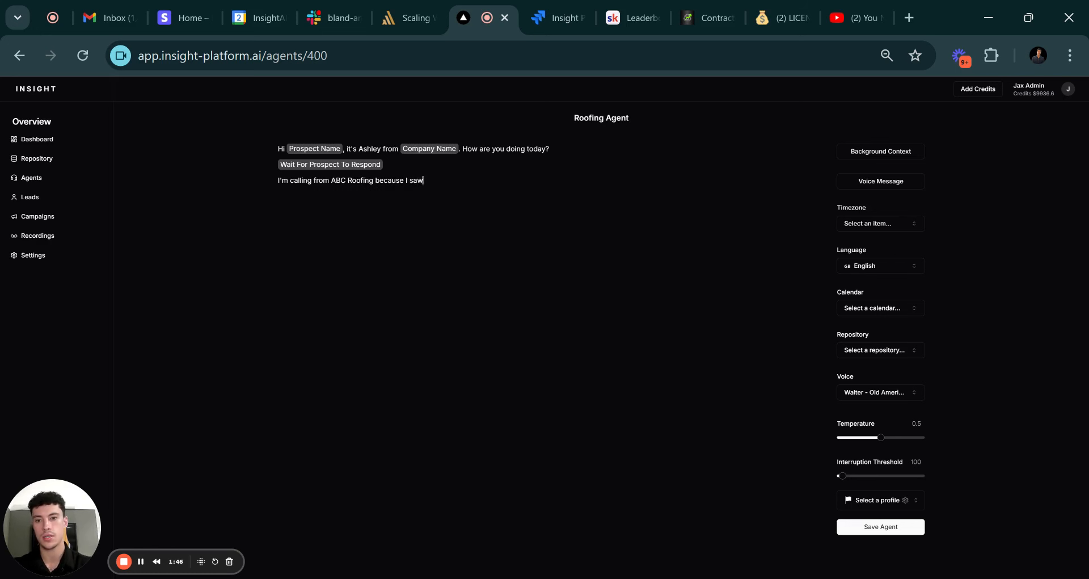
text( you fil)
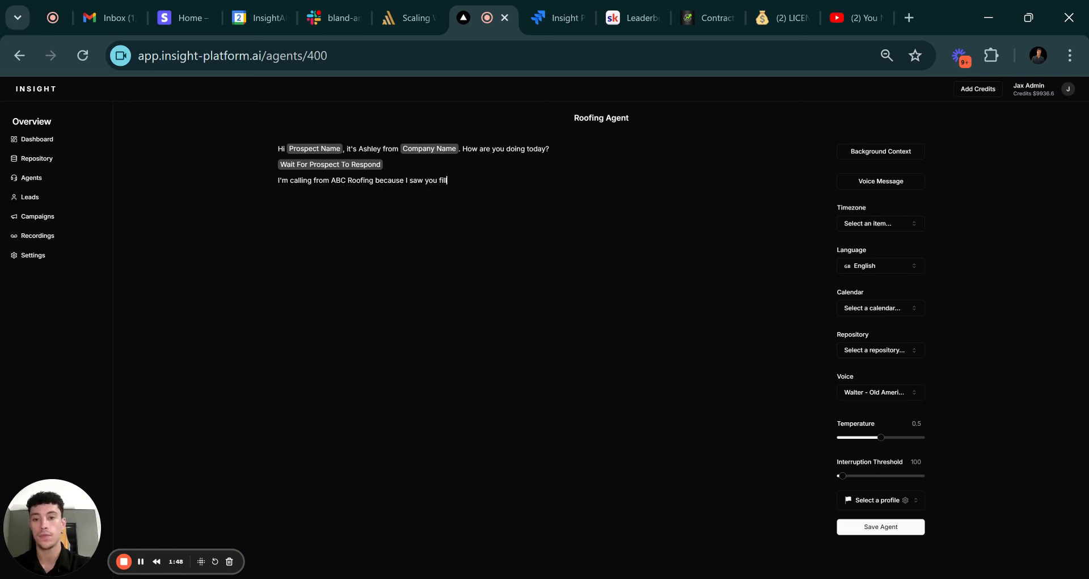
text(led out  f)
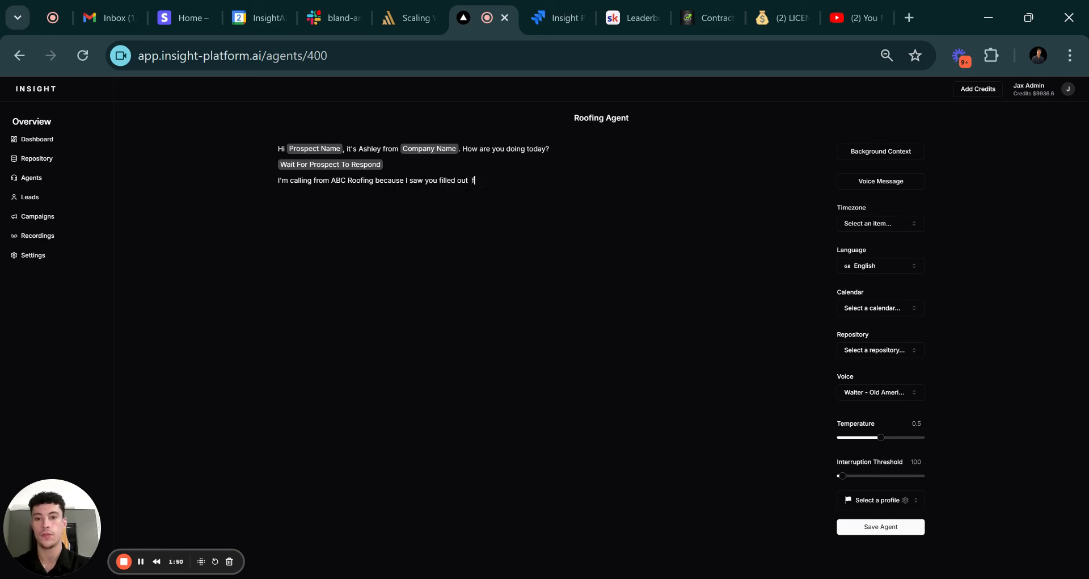
text(orm on one of our)
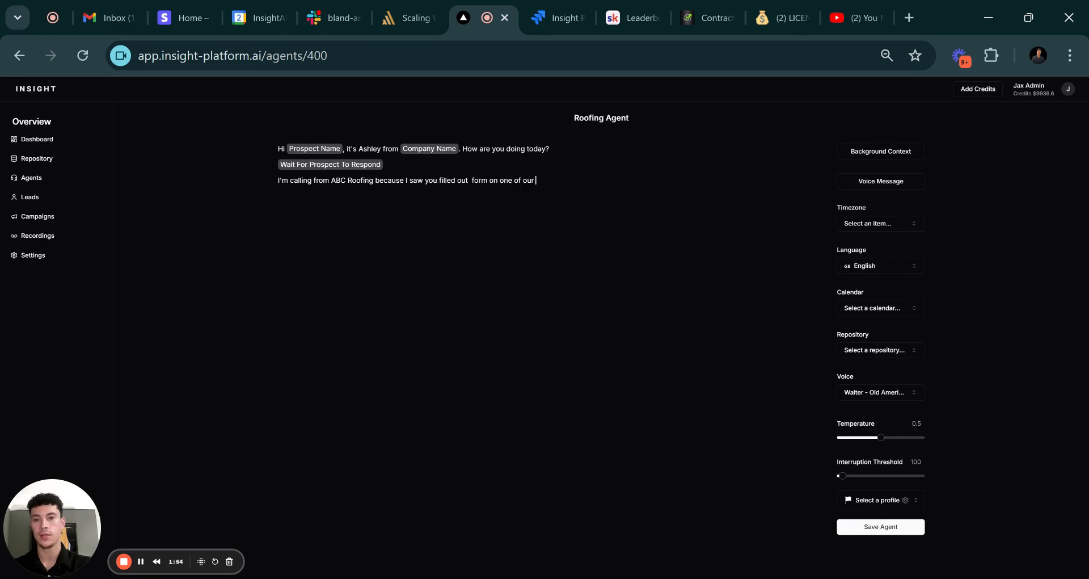
text( a)
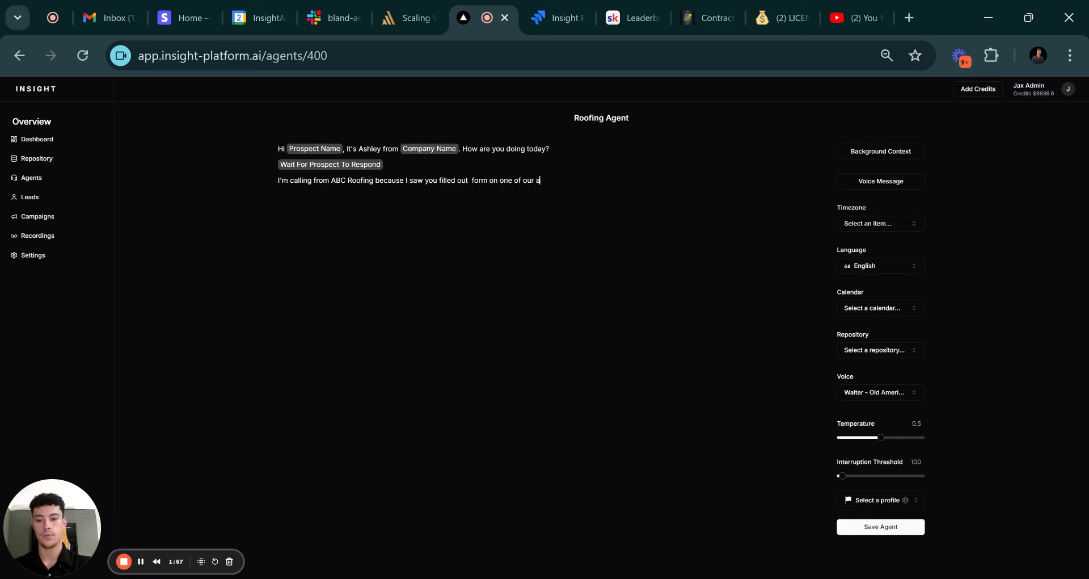
text(ds on /)
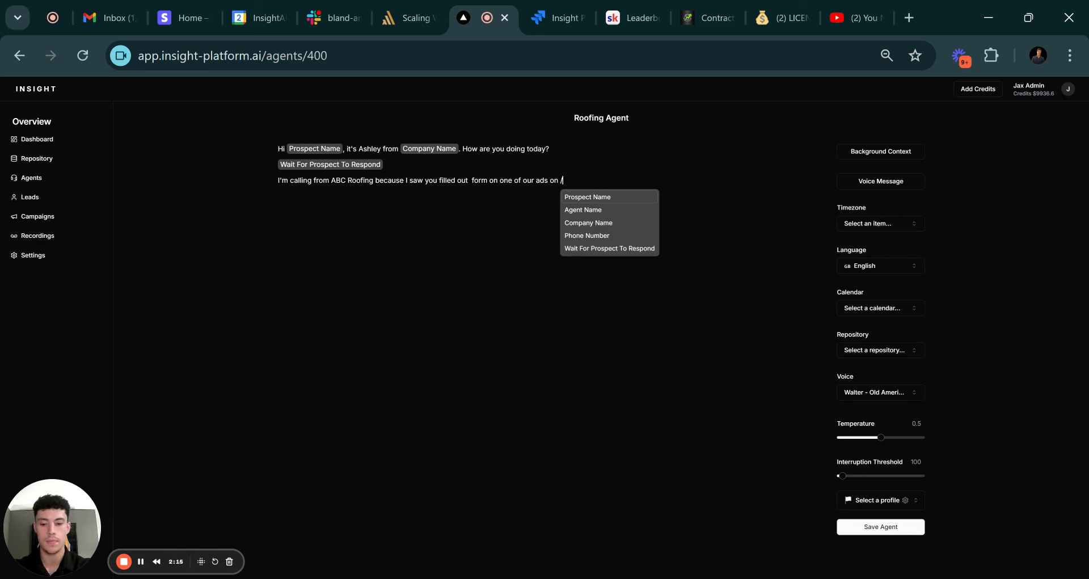
Insert the Ad location variable and end the line with 'Do you remember that?'.
text(Ad)
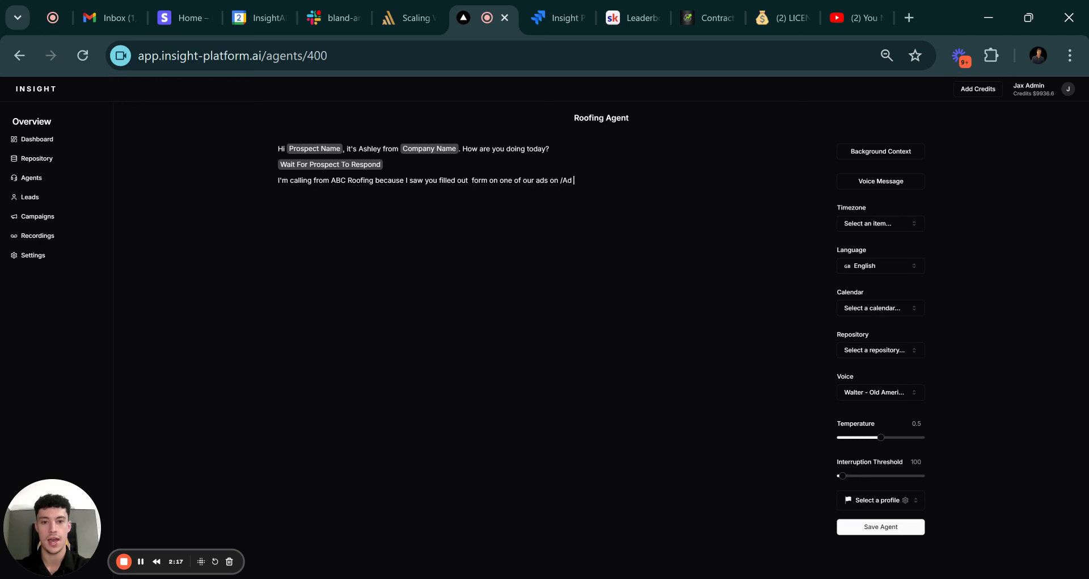
key(BackSpace)
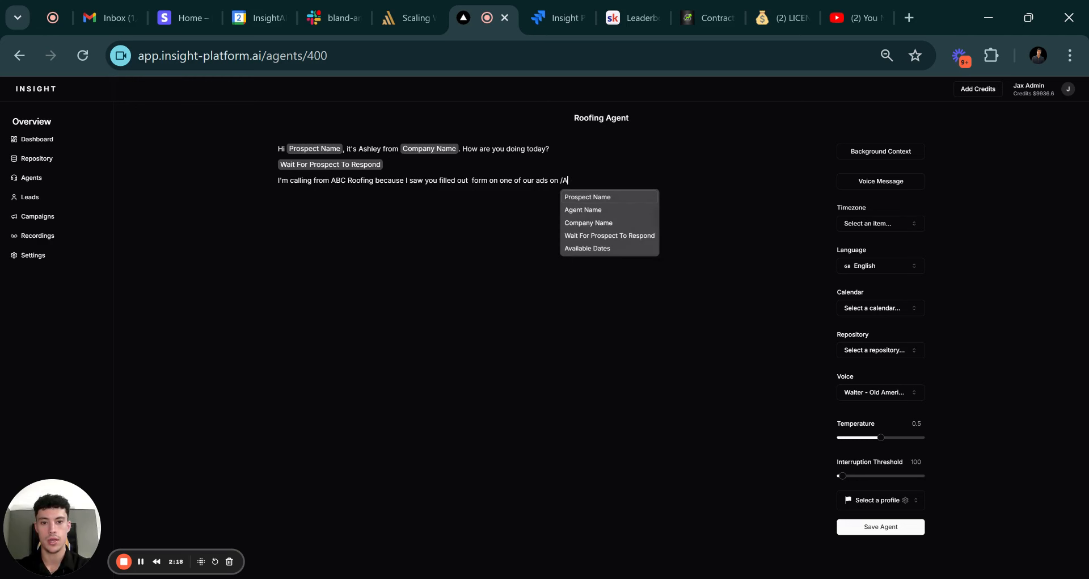
text(d)
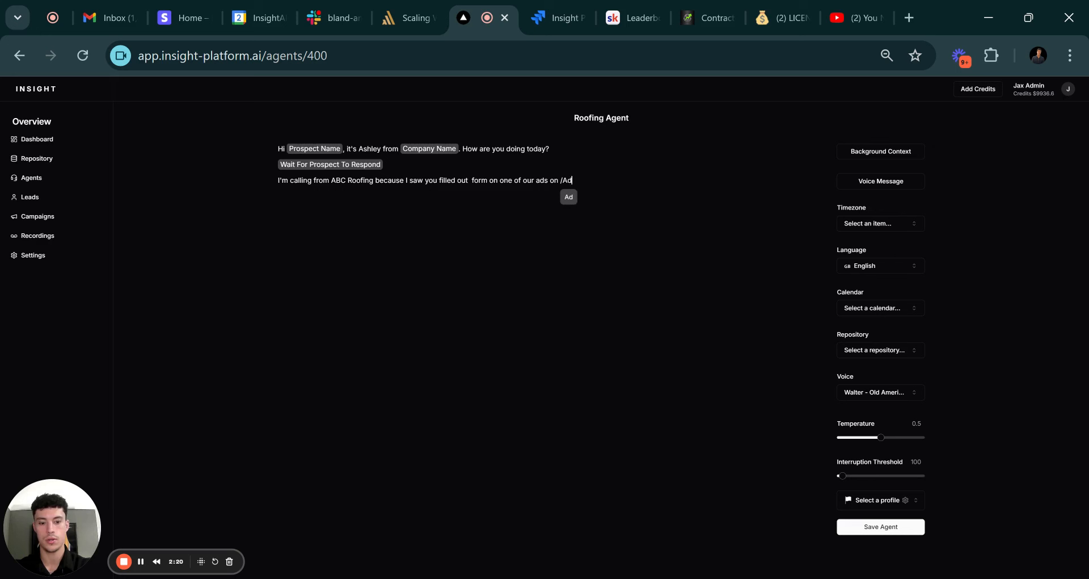
text(_location)
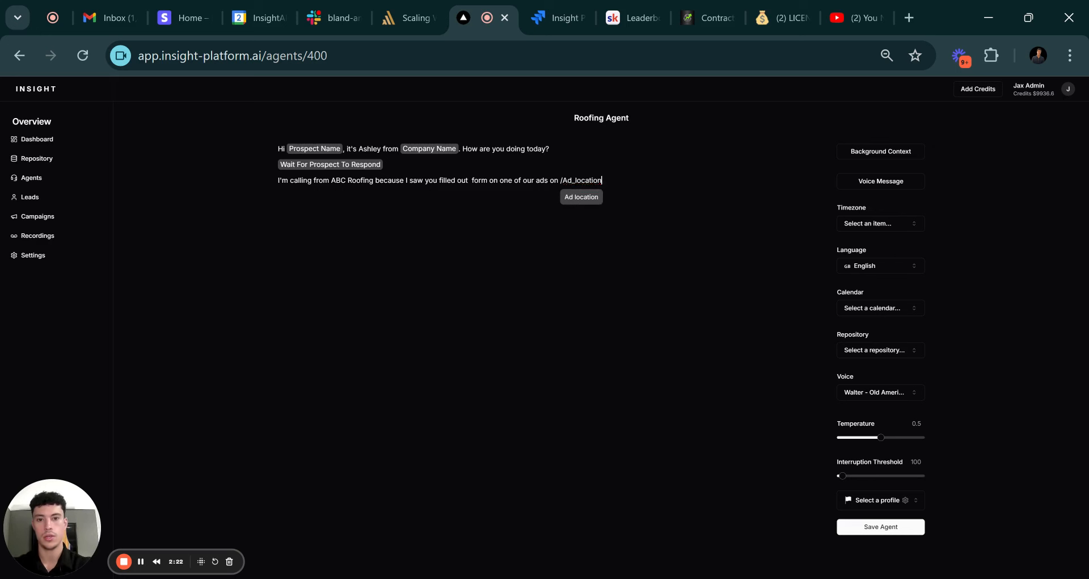
click(592, 199)
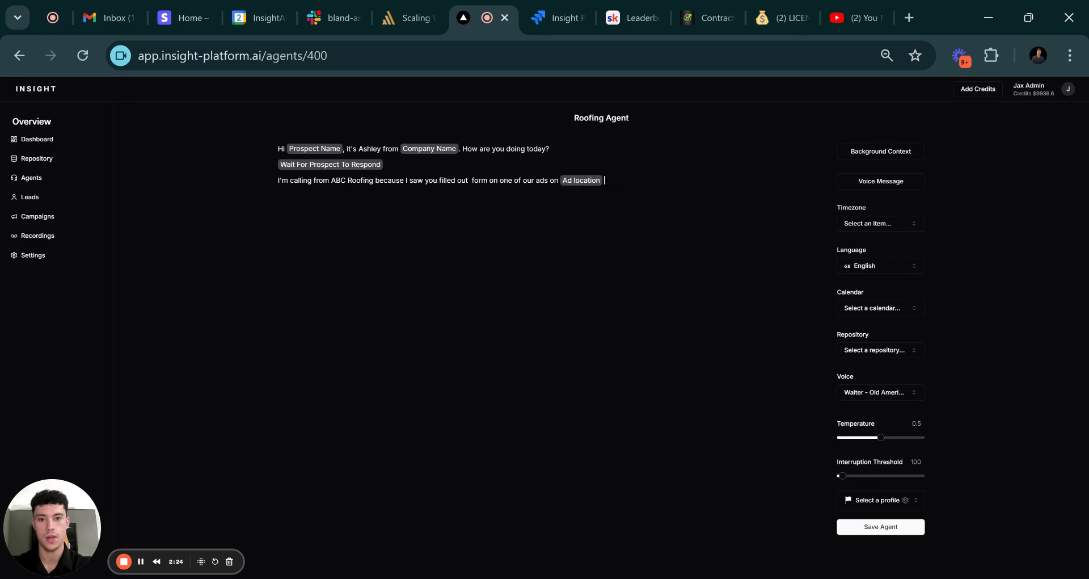
text(. )
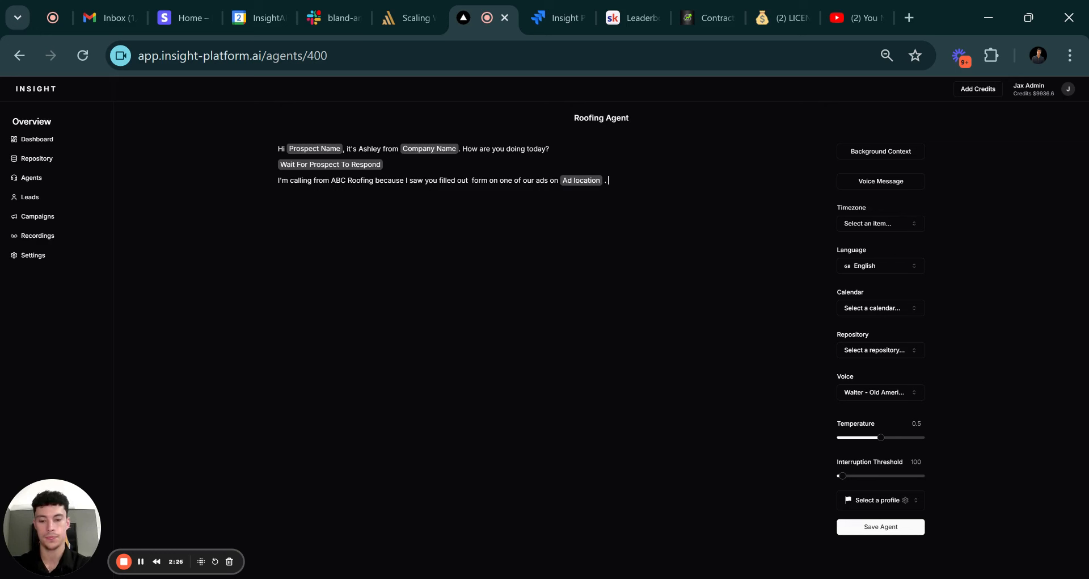
text(Do you remebe)
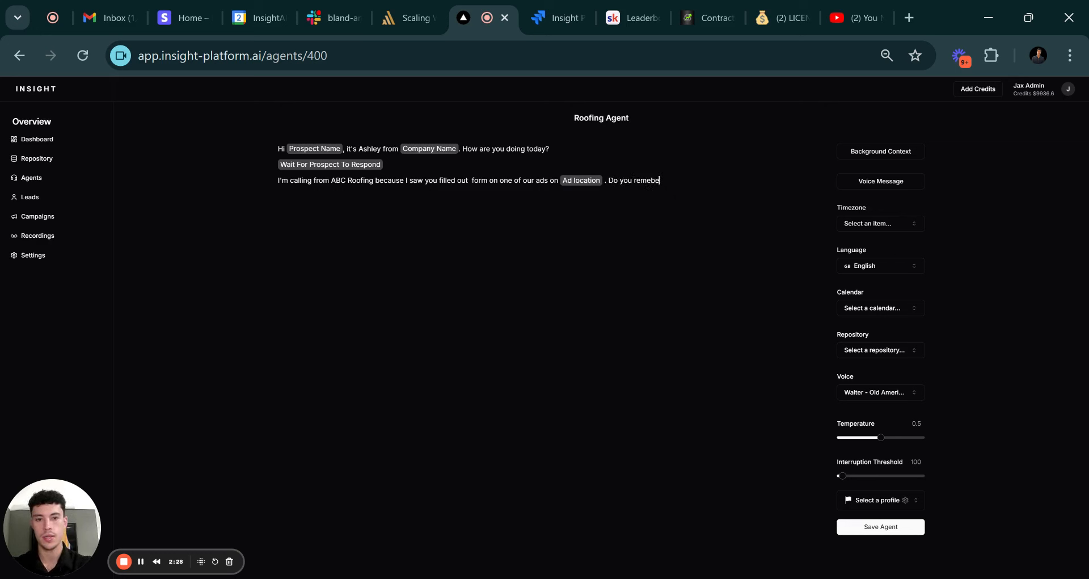
text(r that)
key(BackSpace)
key(BackSpace)
key(BackSpace)
key(BackSpace)
key(BackSpace)
key(BackSpace)
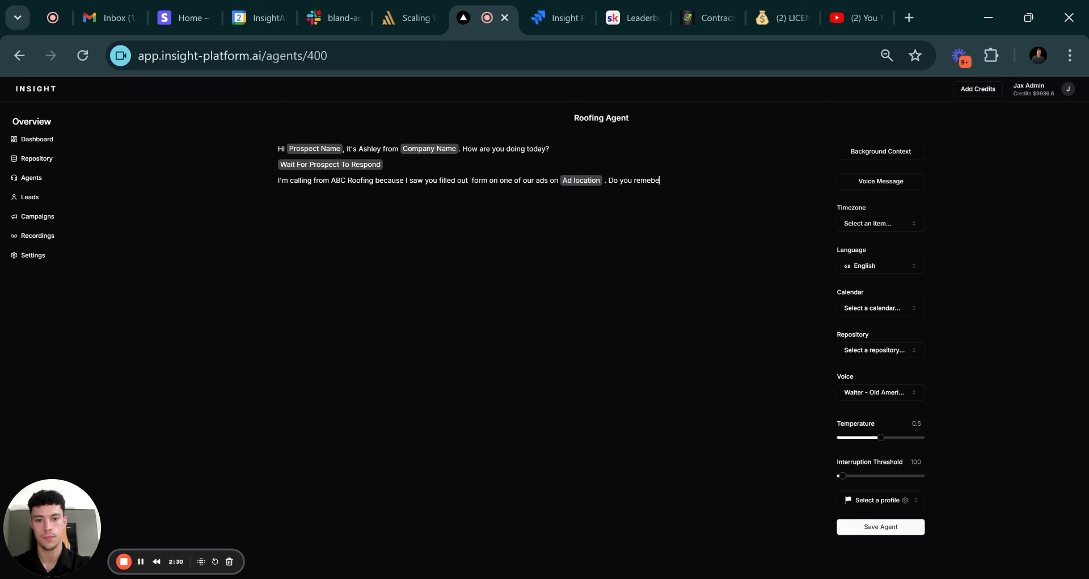
text(mber that? )
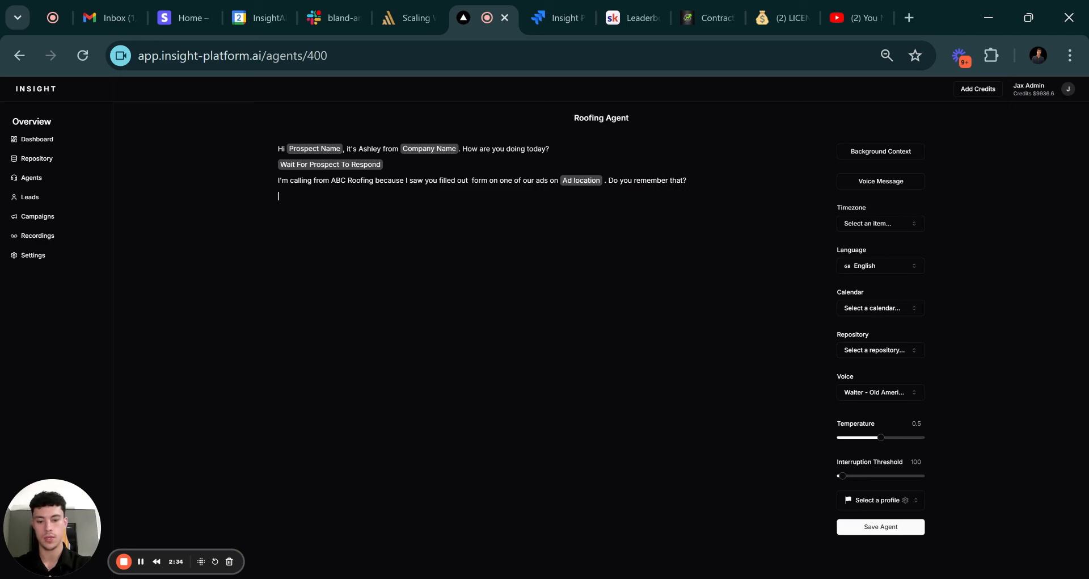
text(/wait)
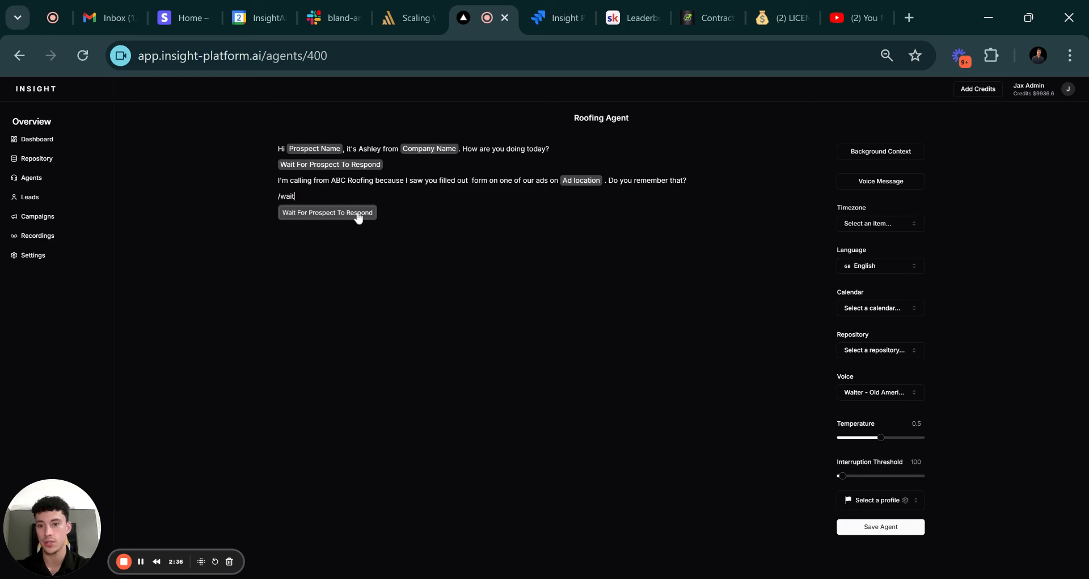
Add a wait pause, the 'Awesome. The reason I'm calling…' roof question, and another wait pause.
click(355, 213)
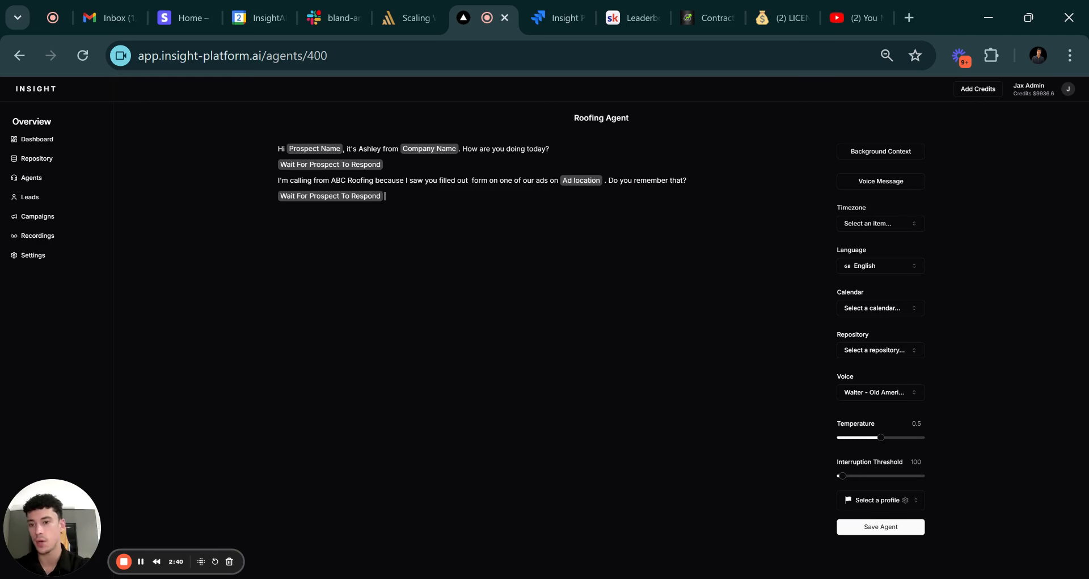
text(Aw)
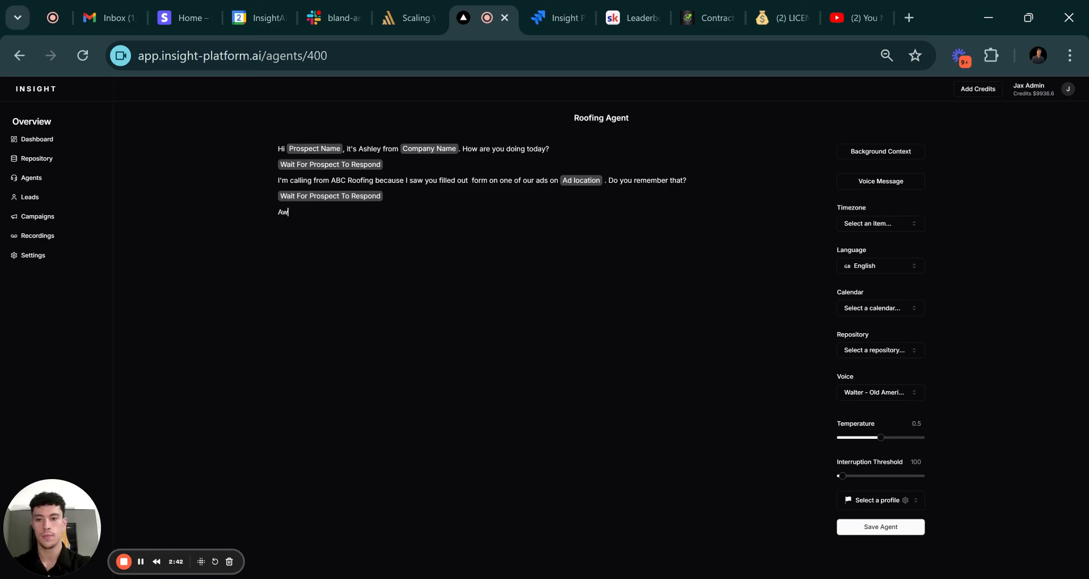
text(esome. The r)
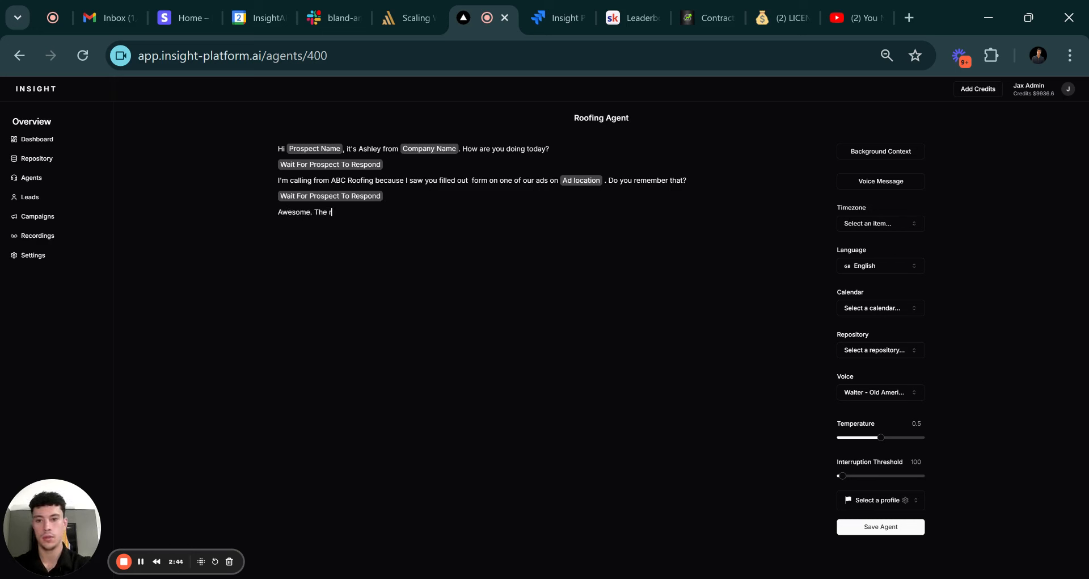
text(eason I'm ca)
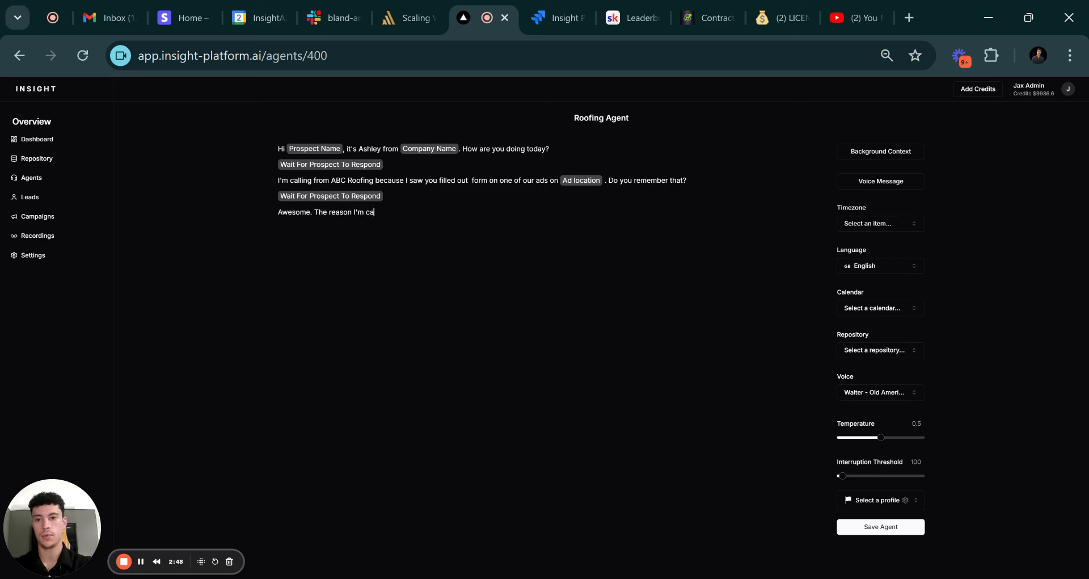
text(lling is because)
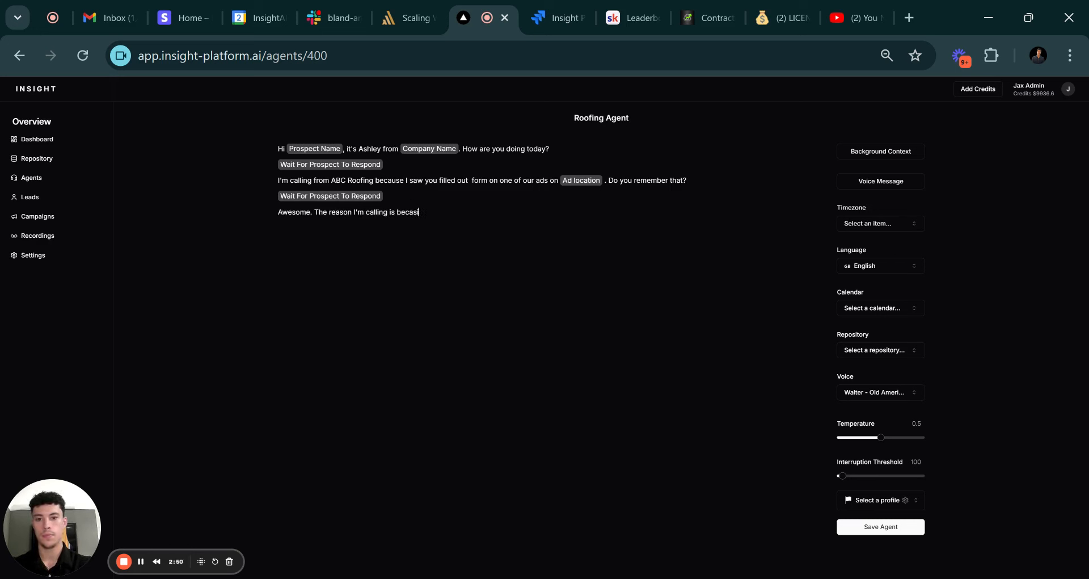
text( I wa)
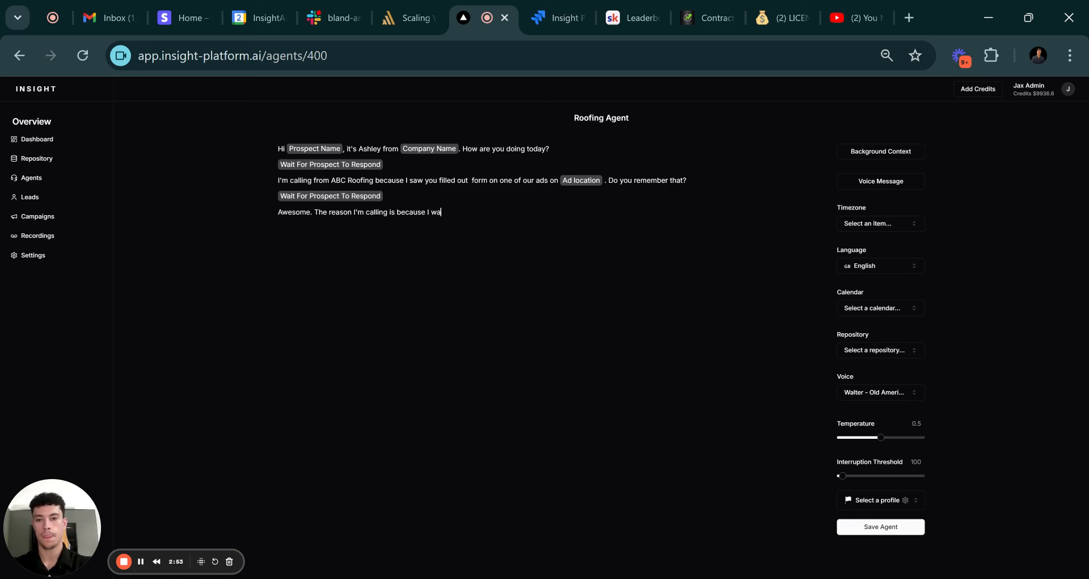
text(nted to get to )
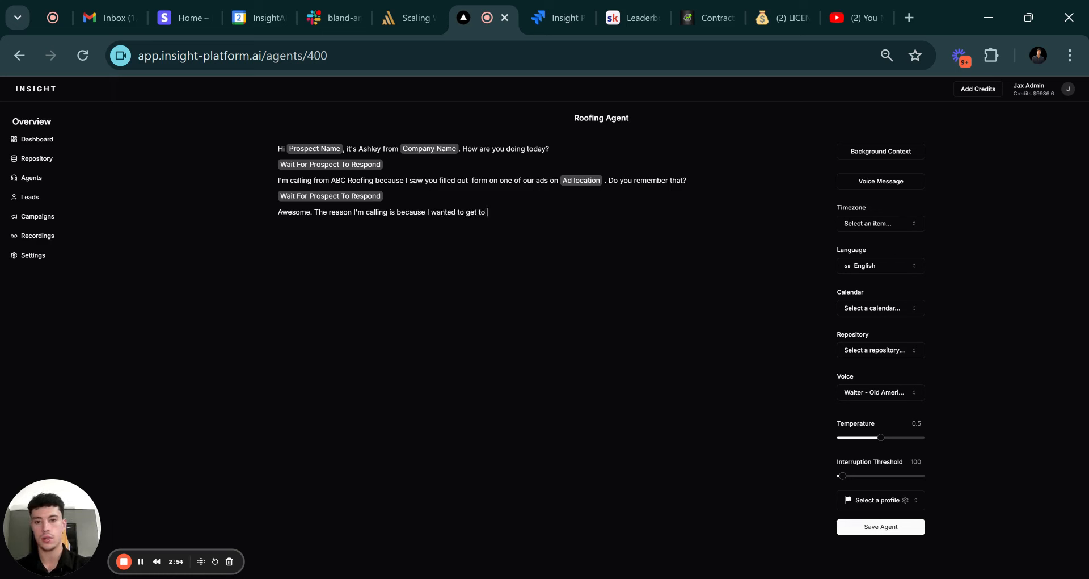
text(know more about)
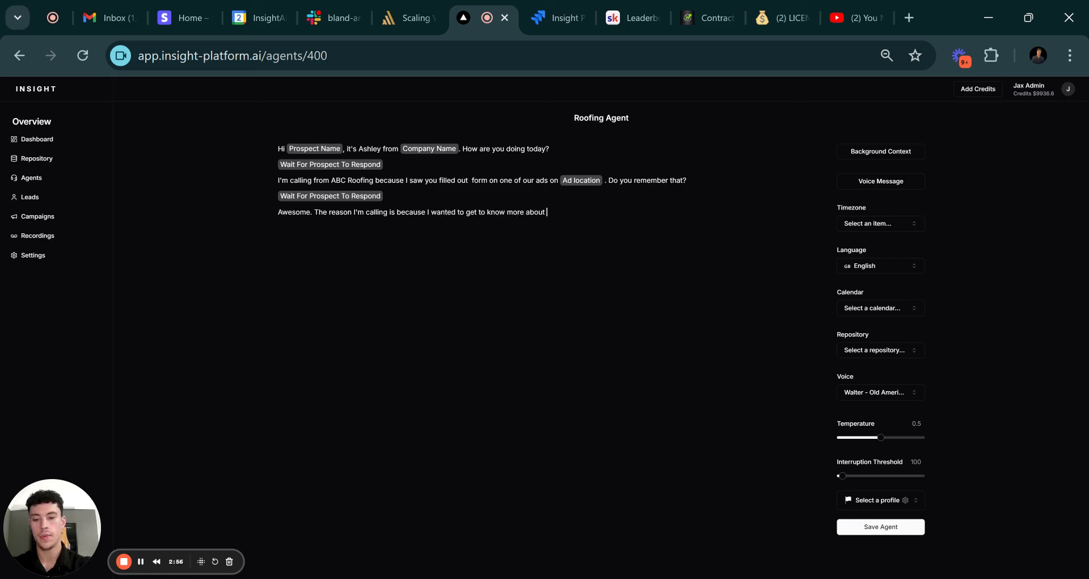
text( your situation and what)
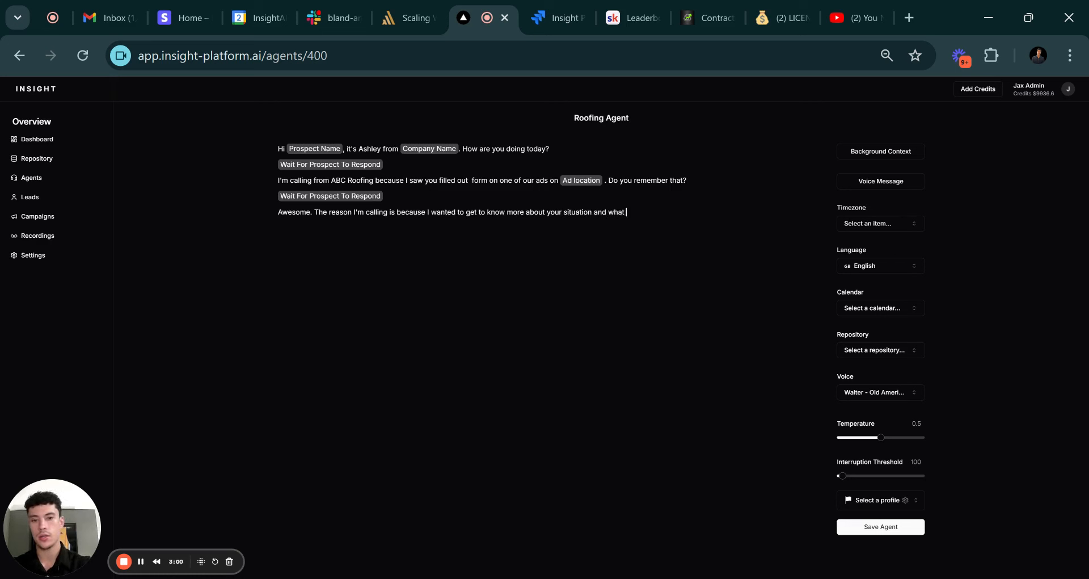
text( you are looking)
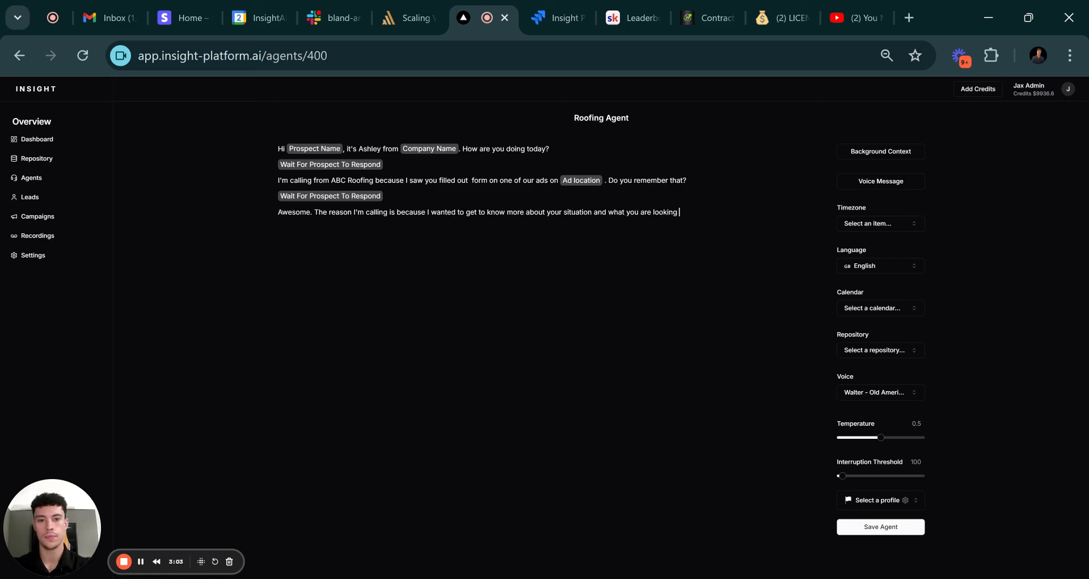
text( to have done with)
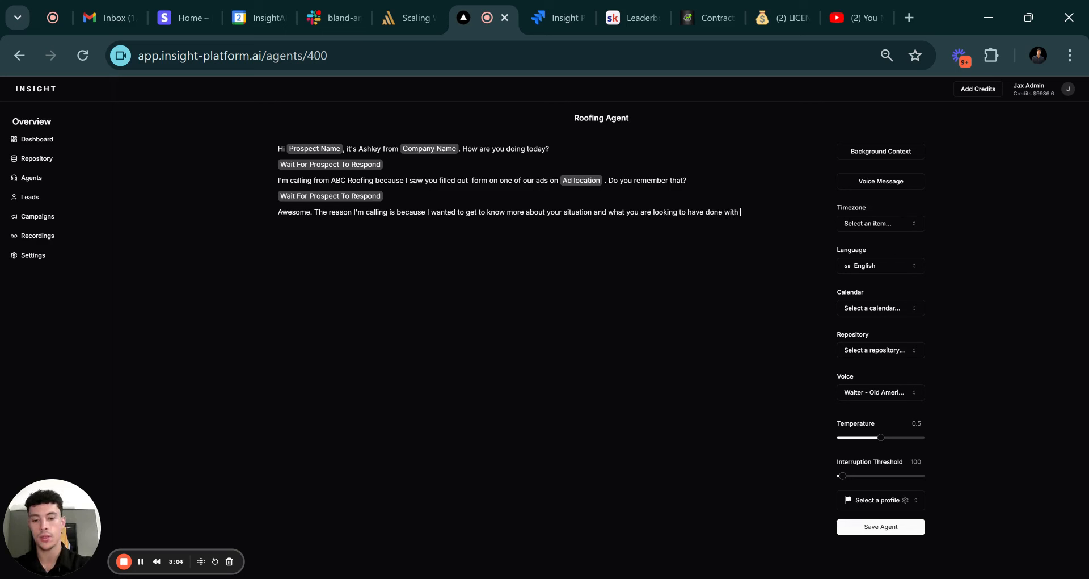
text( your roof)
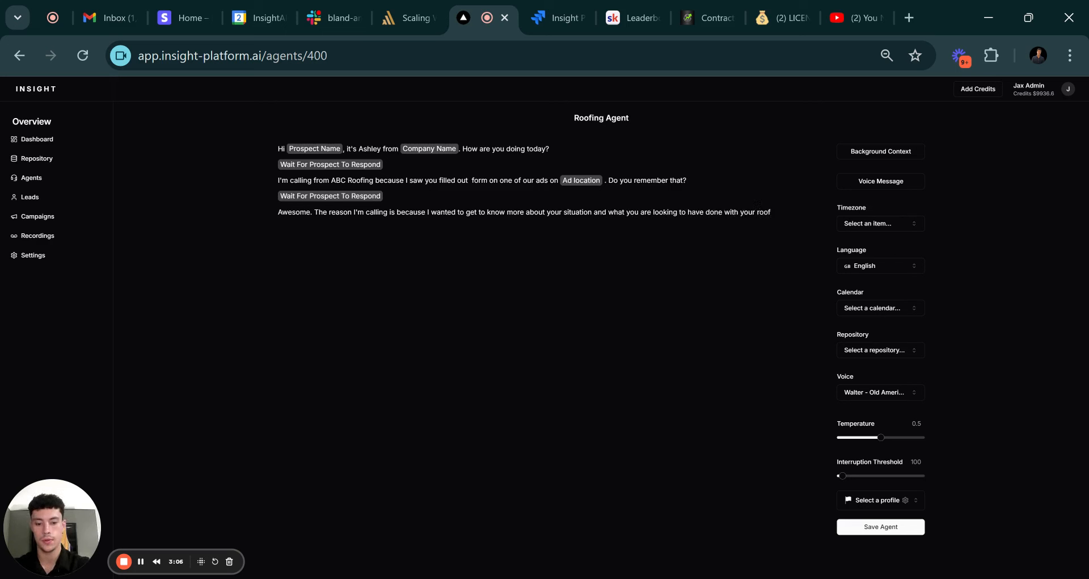
text(. Can you tell)
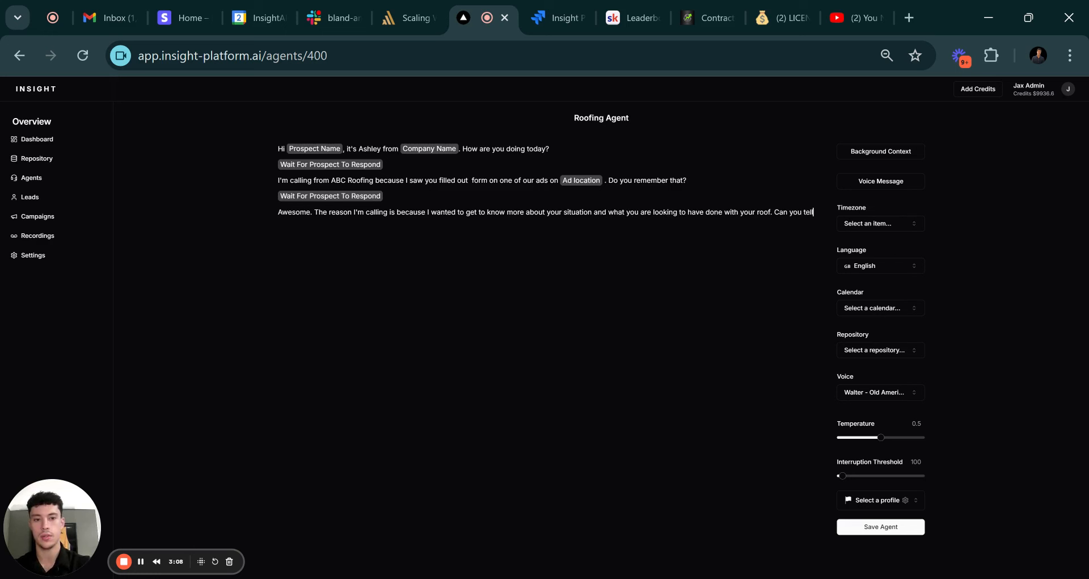
text( me a bit about that)
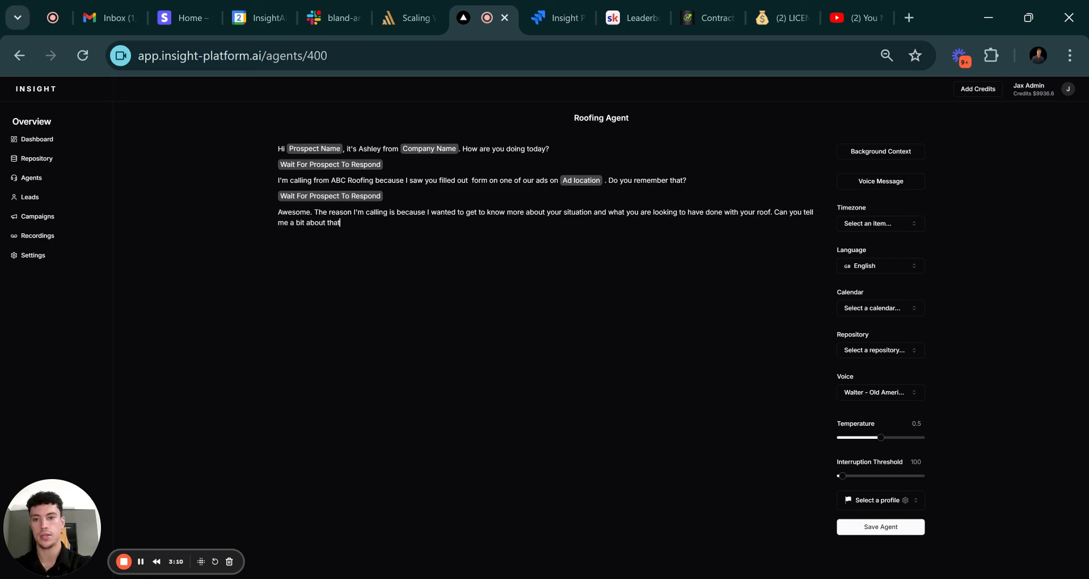
text(?/wai)
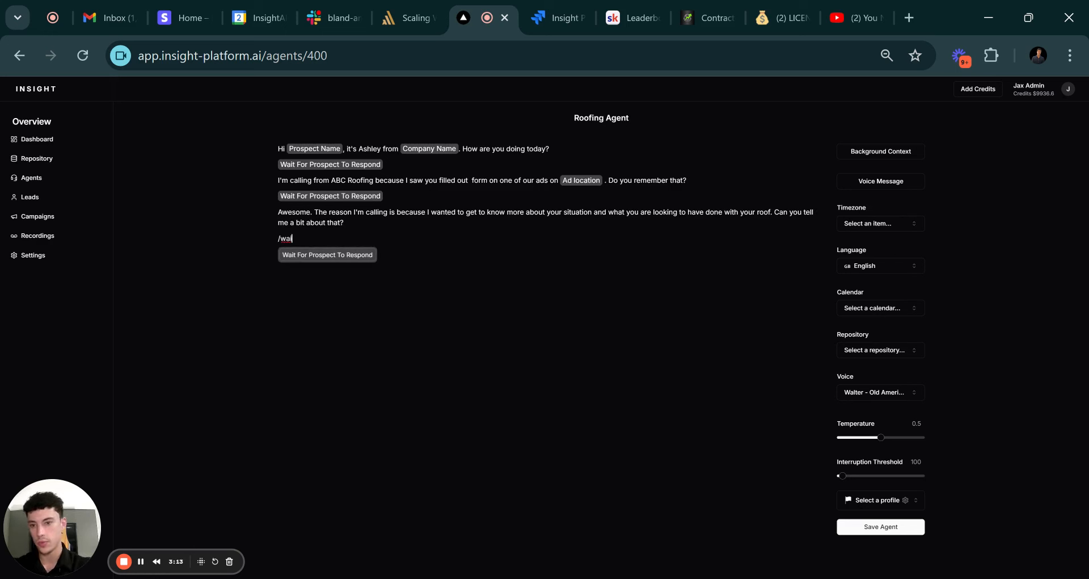
key(Return)
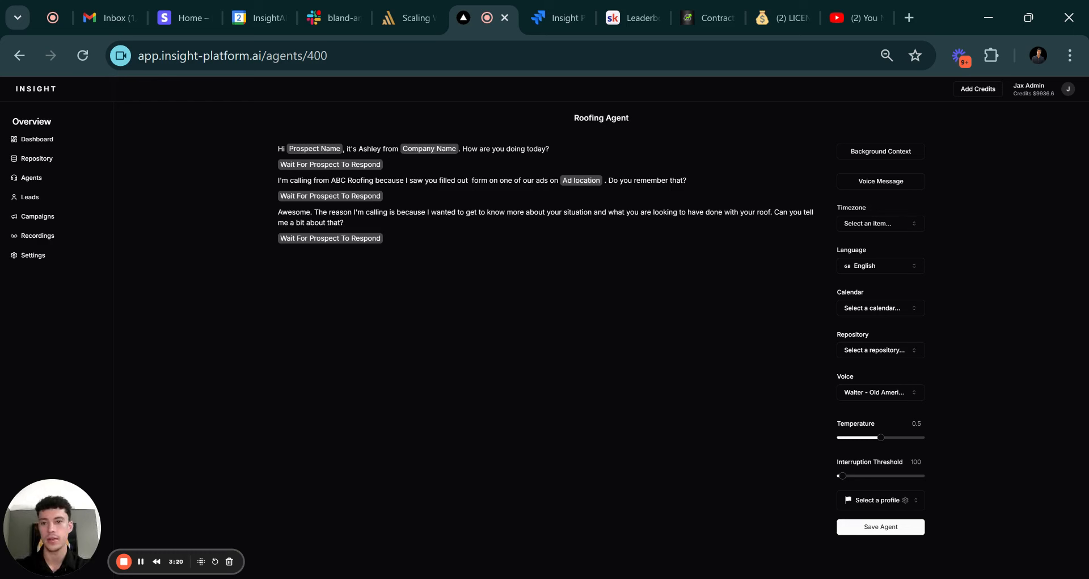
Add the inspector-offer line ending 'How does that sound?' followed by a wait-for-prospect pause.
text(Ok)
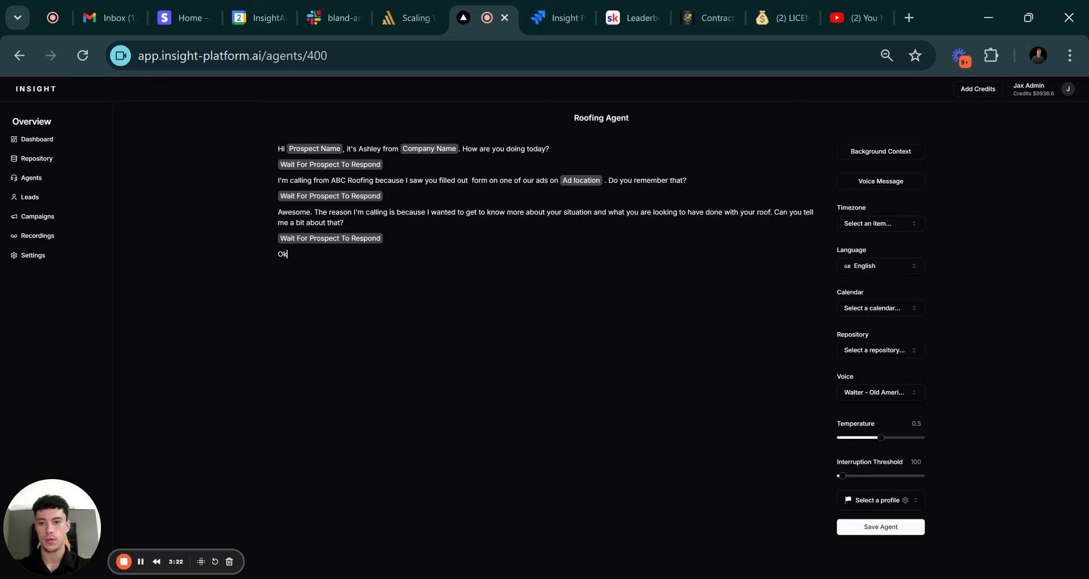
text( coo)
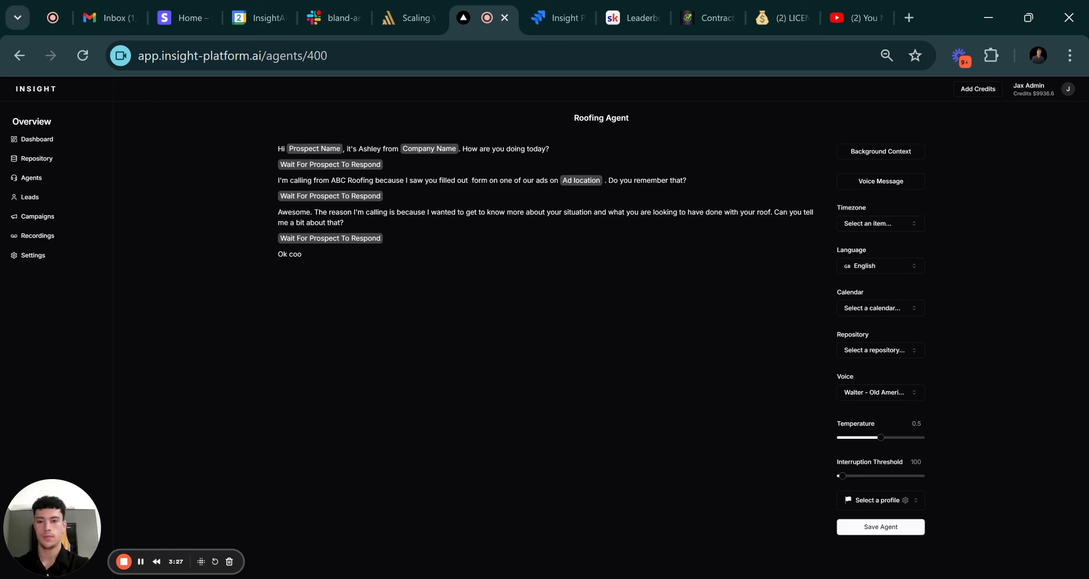
text(ay,)
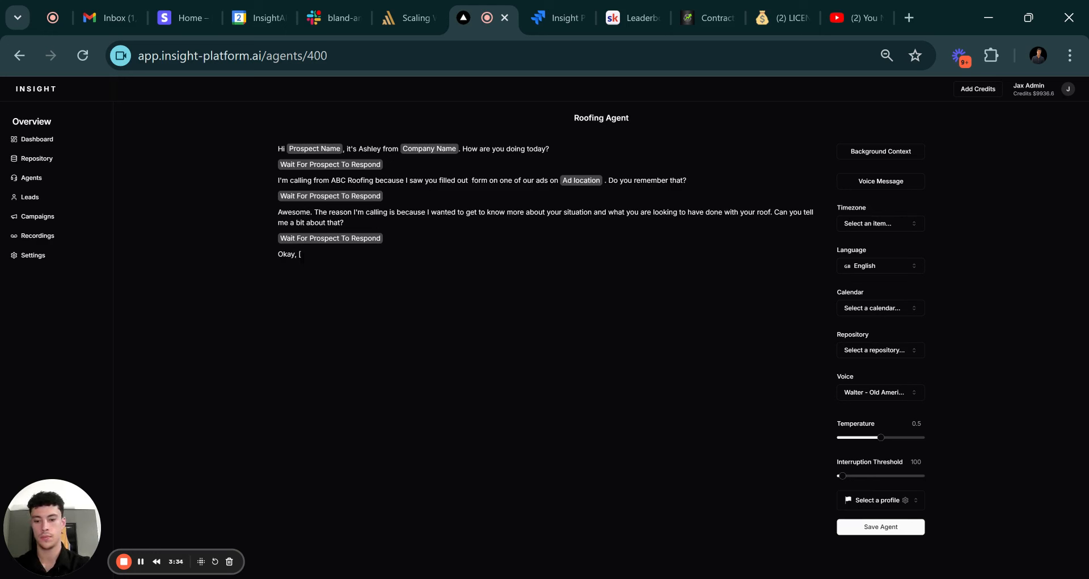
text(estate)
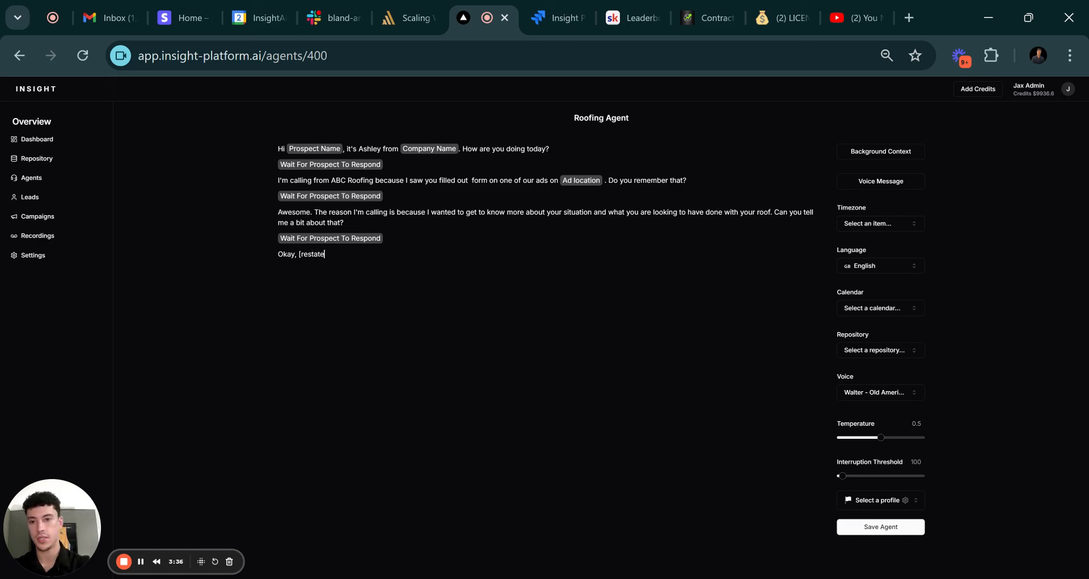
text( prospects )
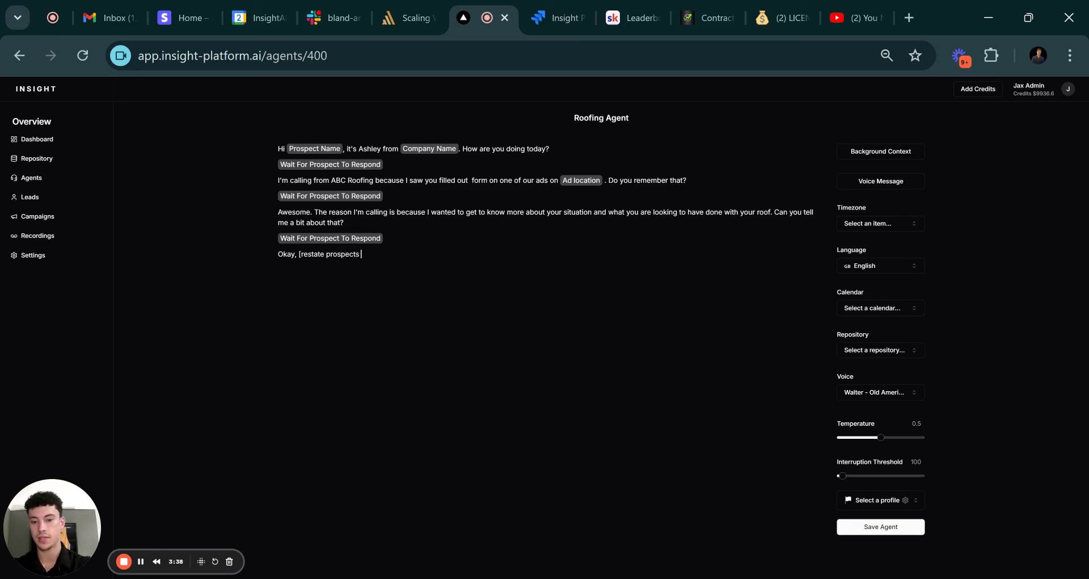
text(issue)
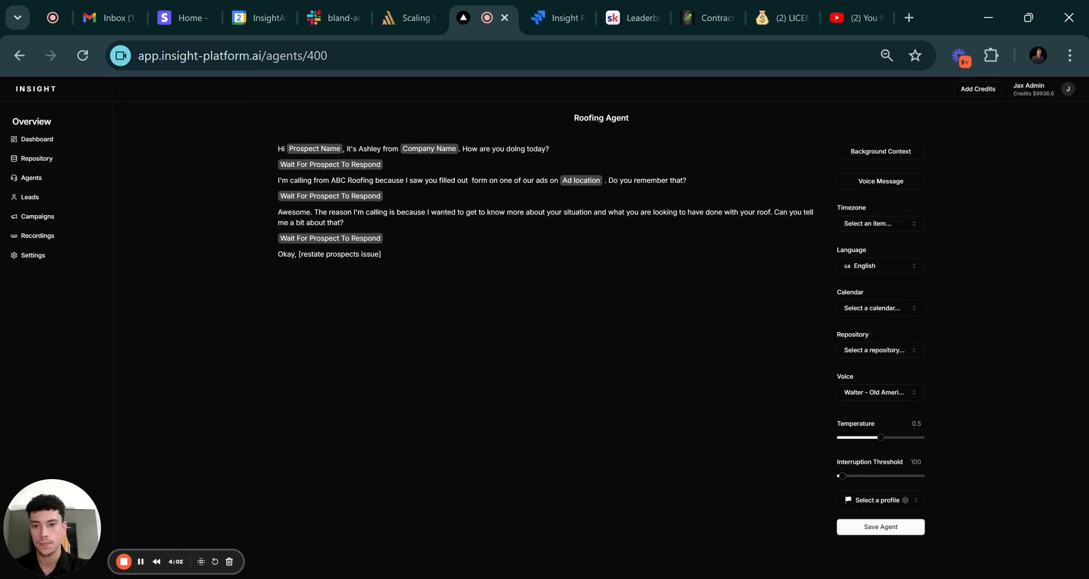
text(that)
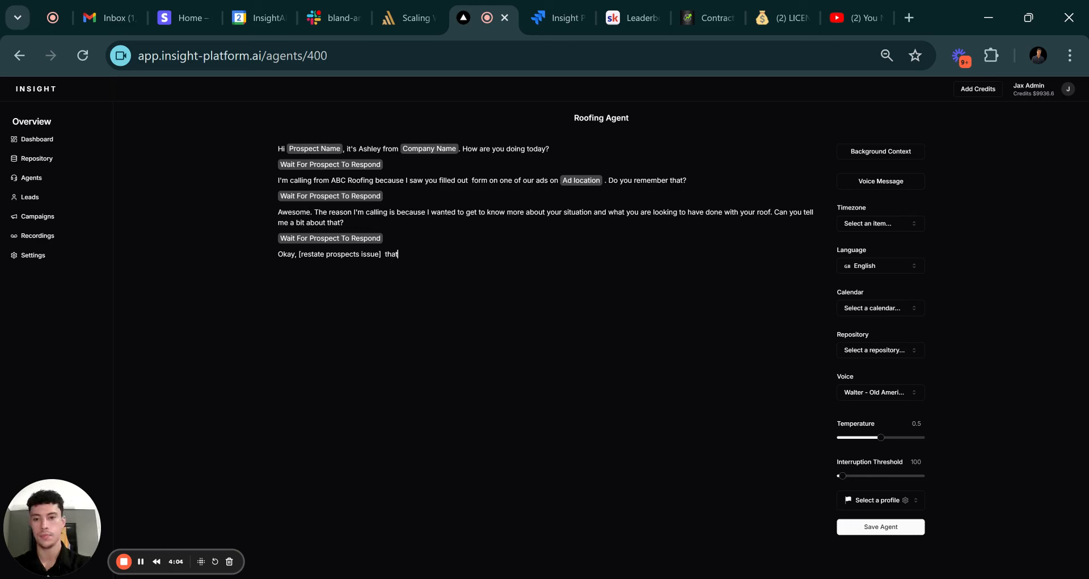
text('s a to)
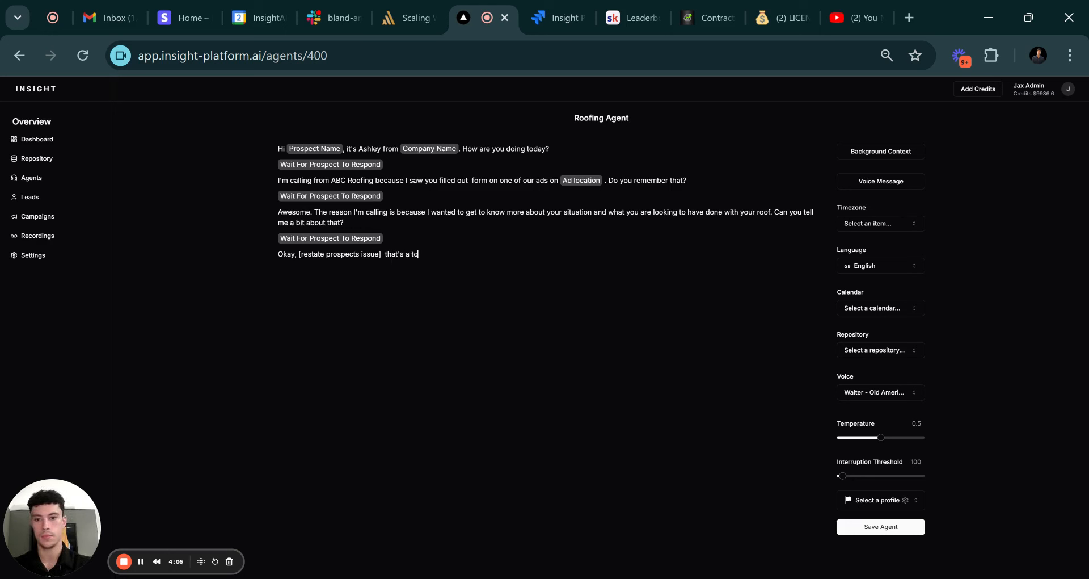
text(ugh situatio)
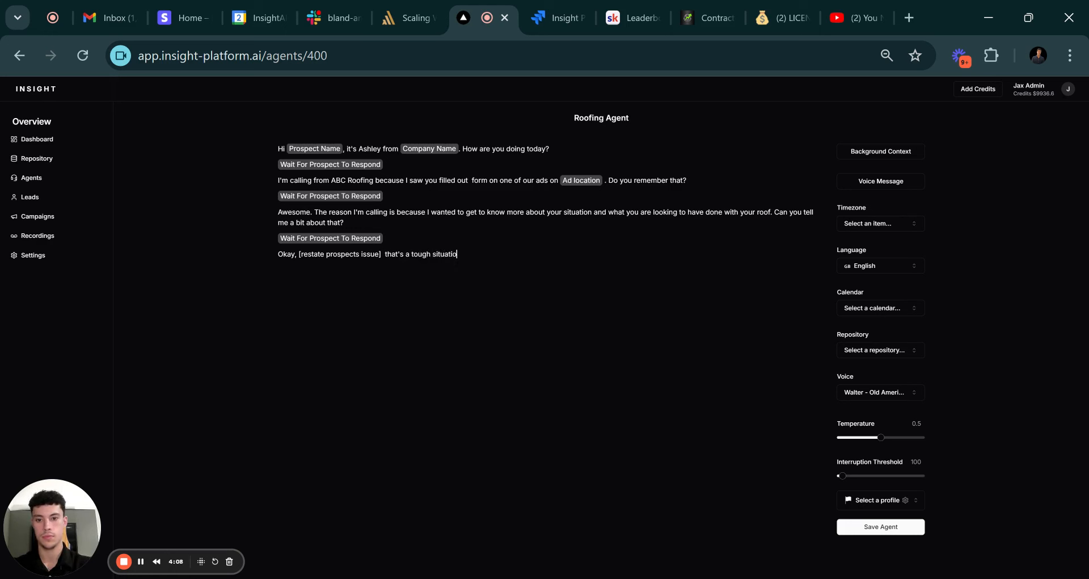
text(n to deal with.)
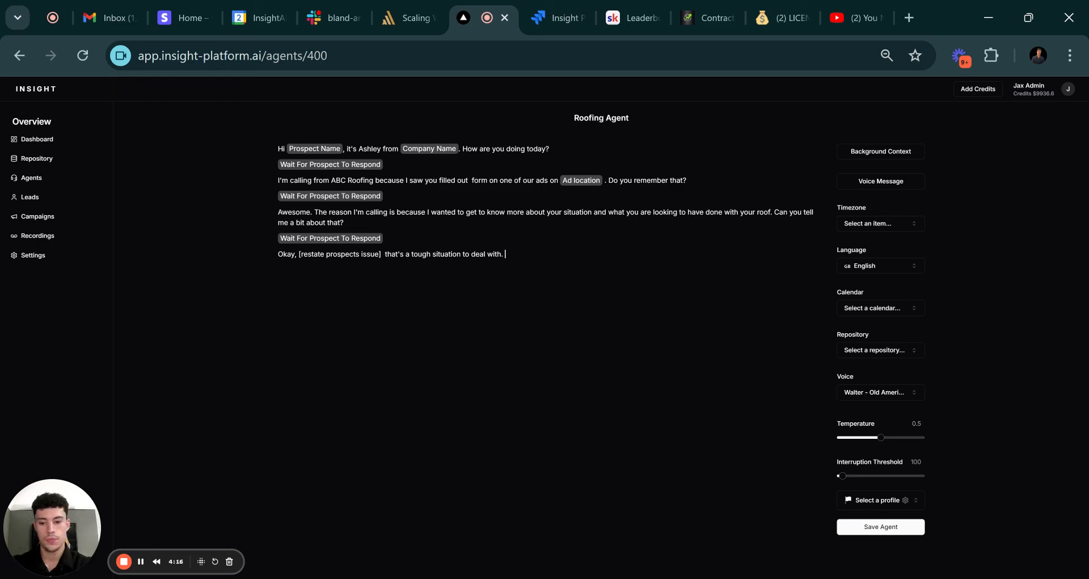
text(What we)
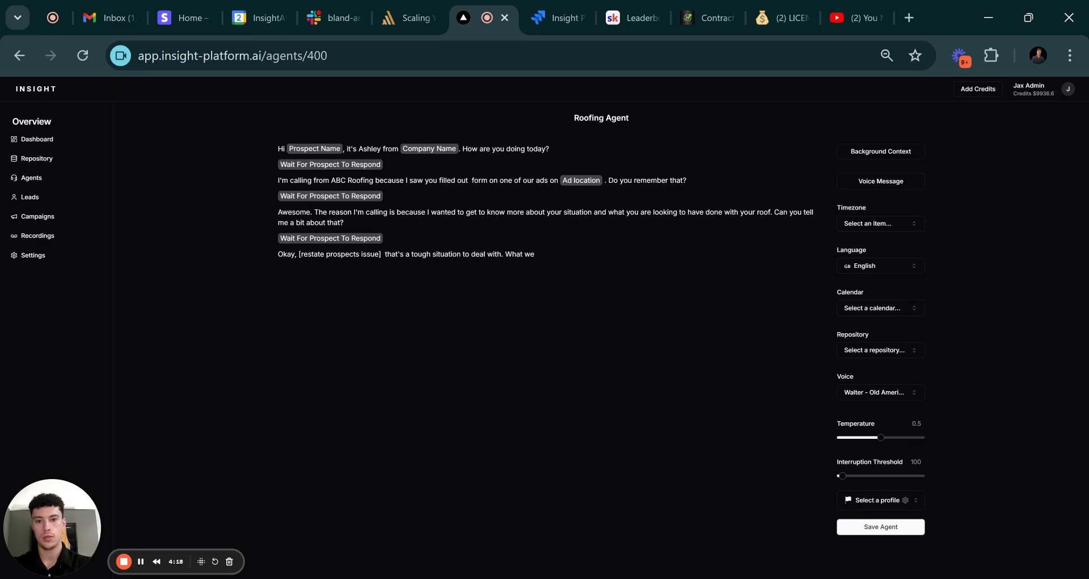
text( can do i)
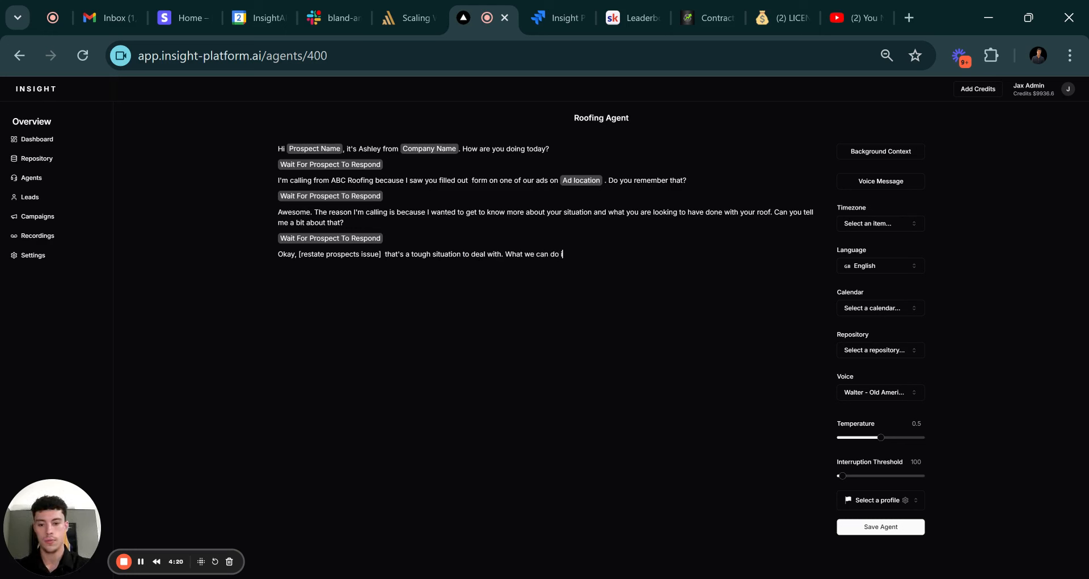
text(s send out o)
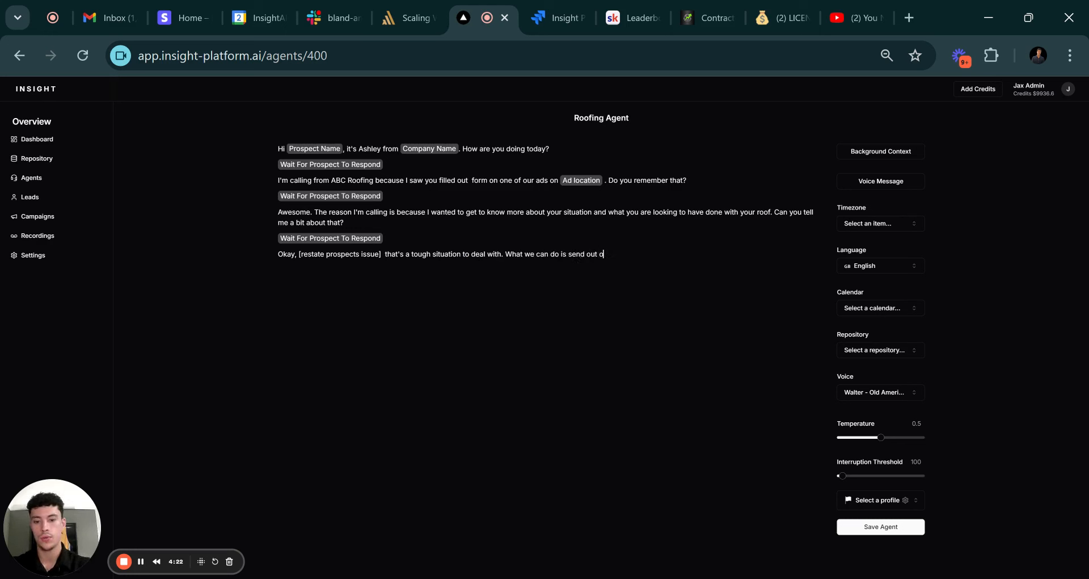
text(ne of our in)
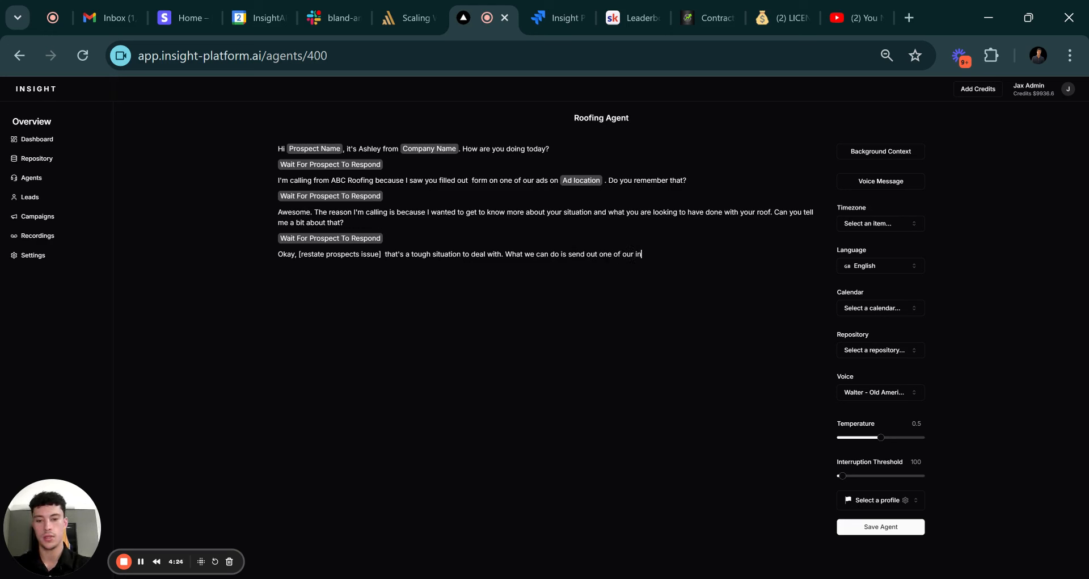
text(spectors to t)
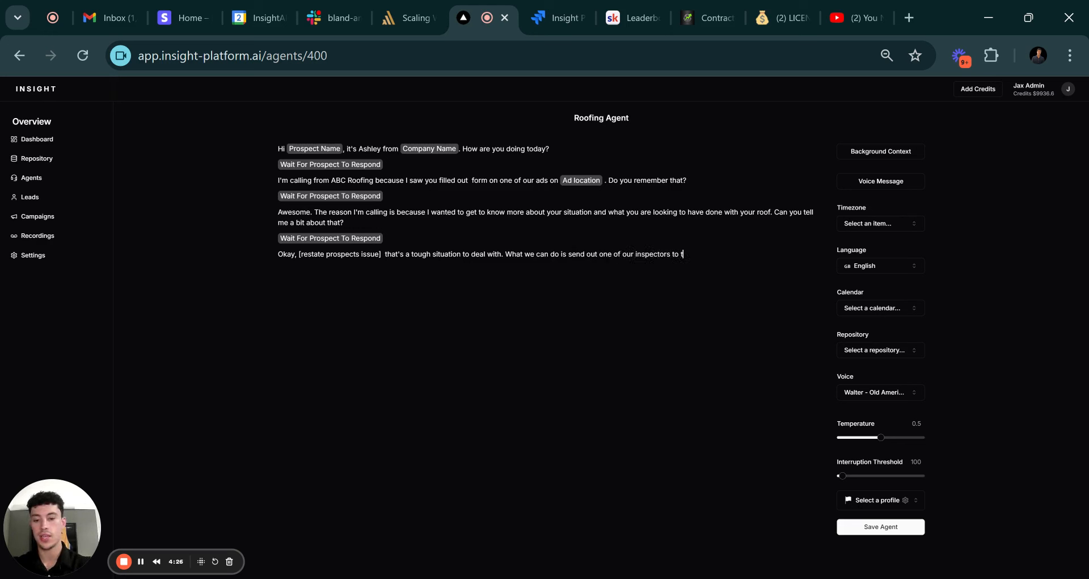
text(ake a more detail)
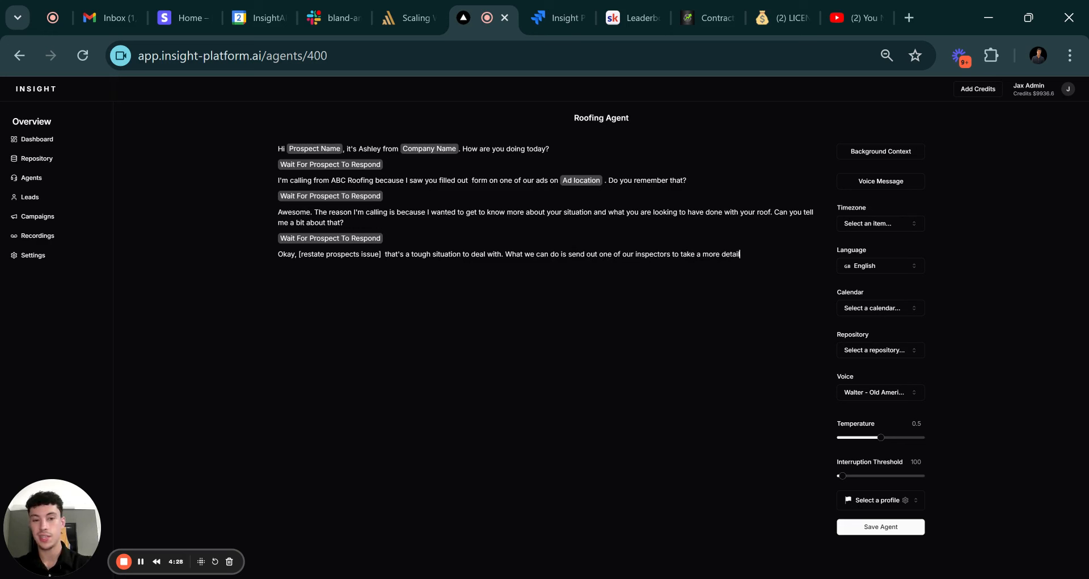
text(ed look at your)
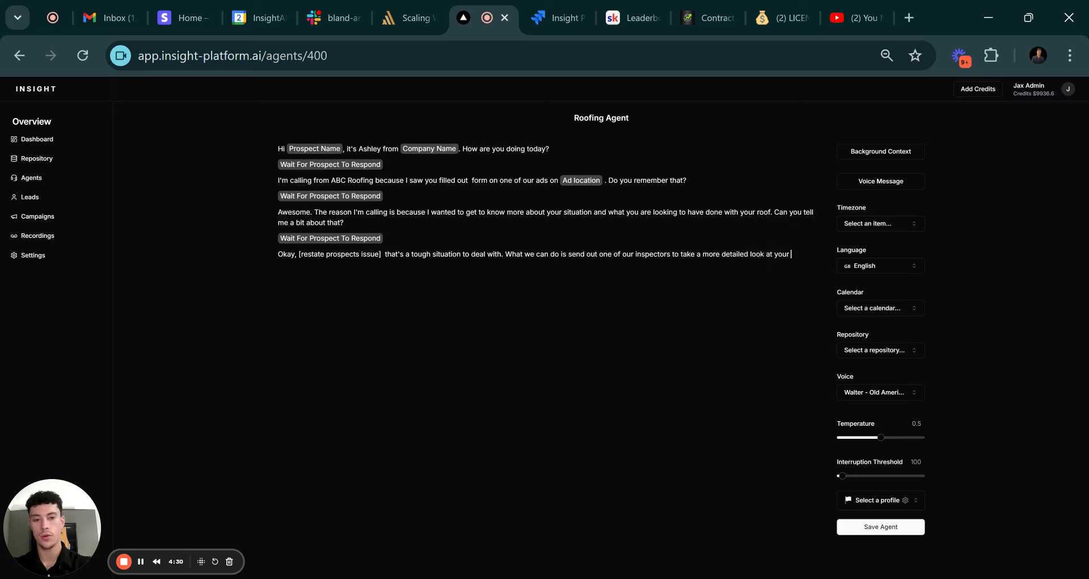
text( roof and see)
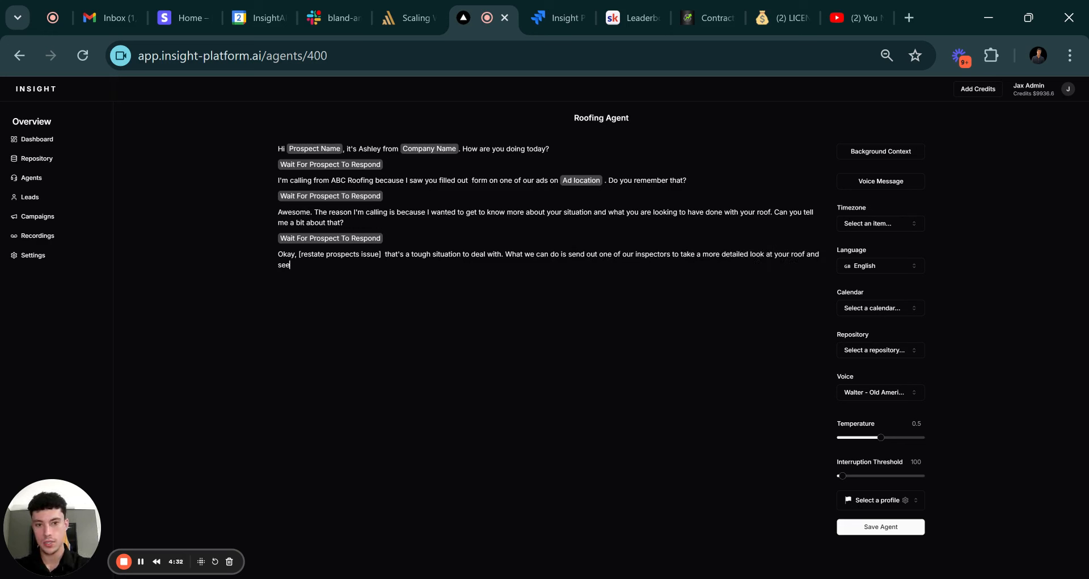
text( exc)
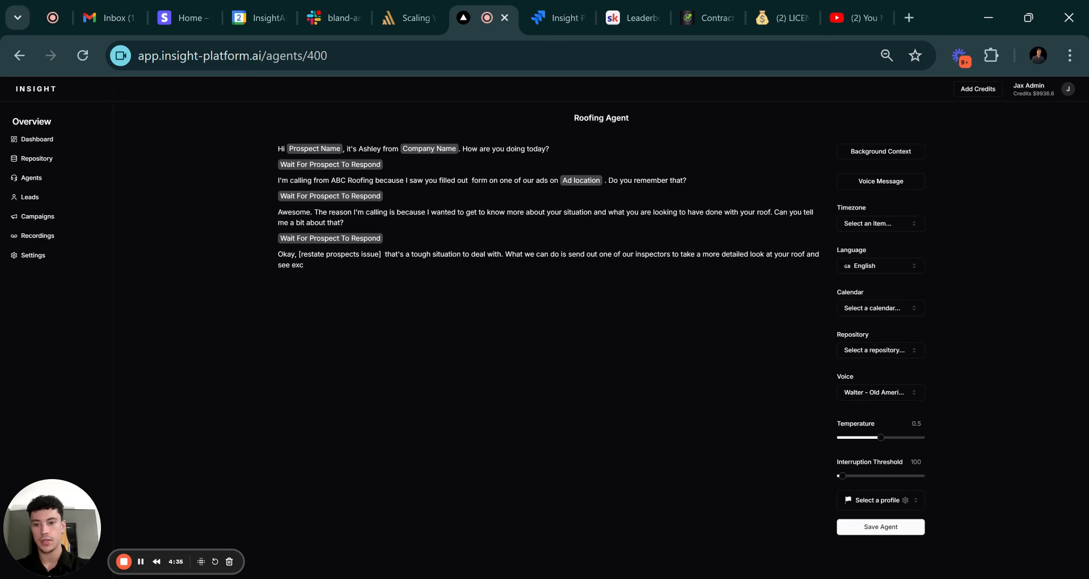
text(tctly wat)
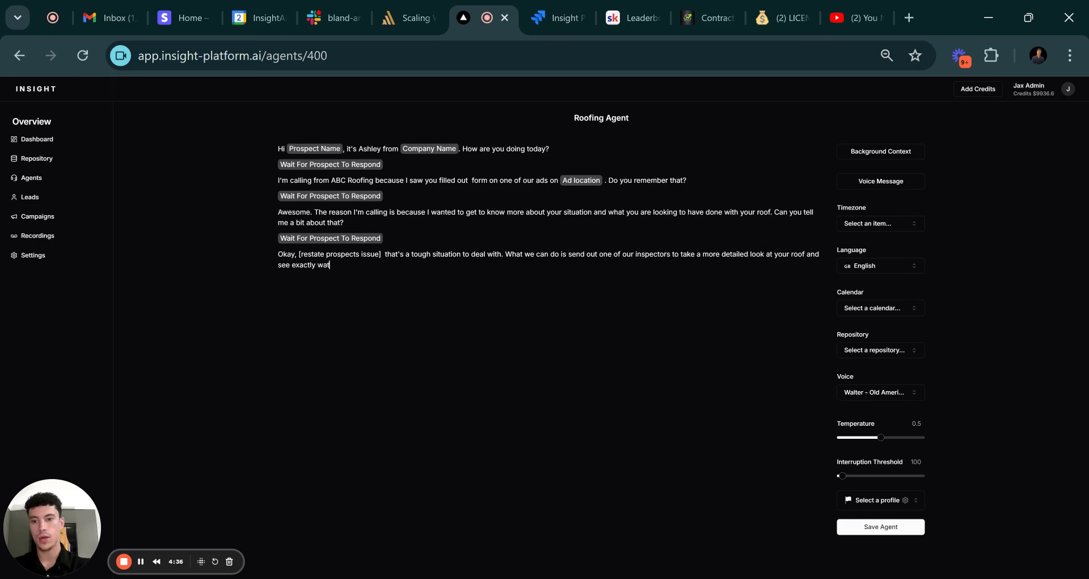
text( n)
key(BackSpace)
key(BackSpace)
key(BackSpace)
key(BackSpace)
text(hat)
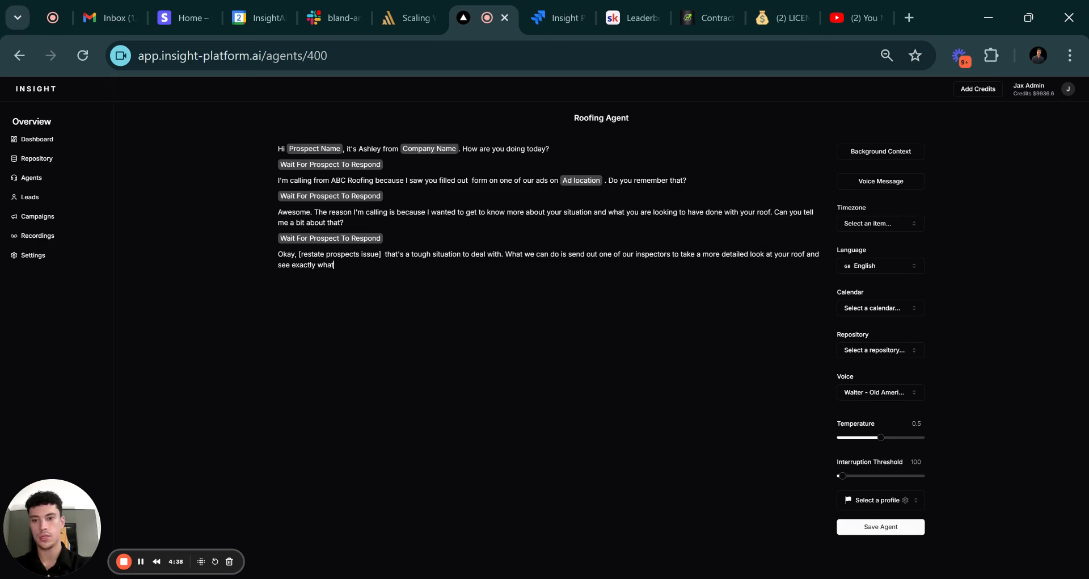
text( needs to be done)
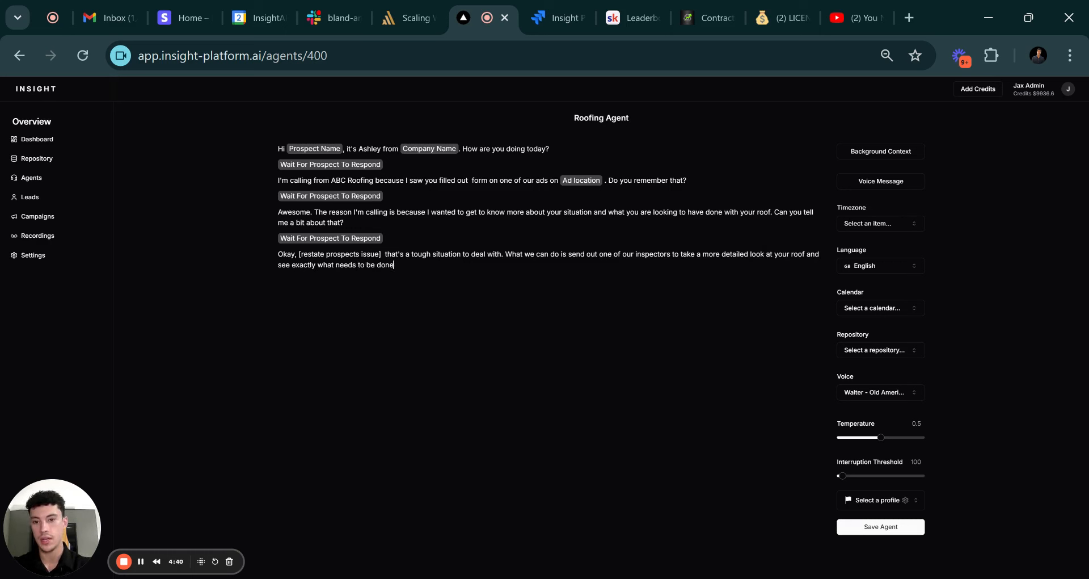
text(. How does th)
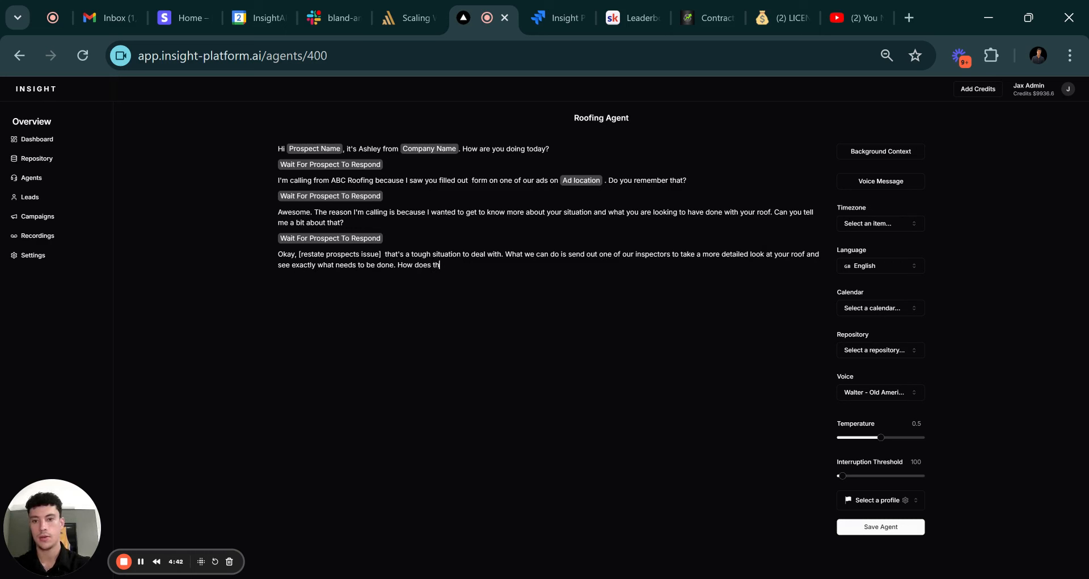
text(at sound)
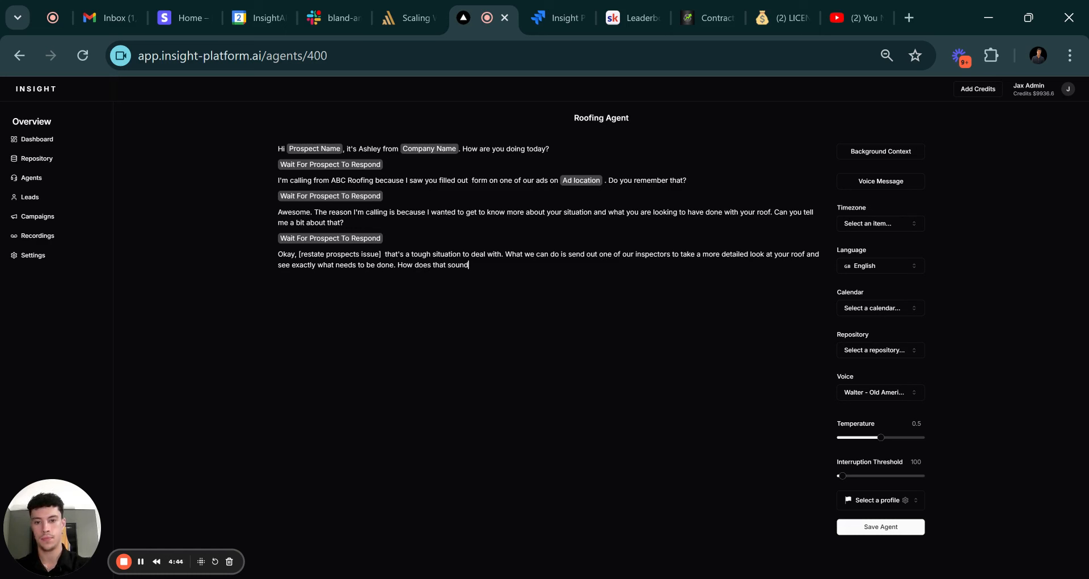
text(?/wa)
key(Return)
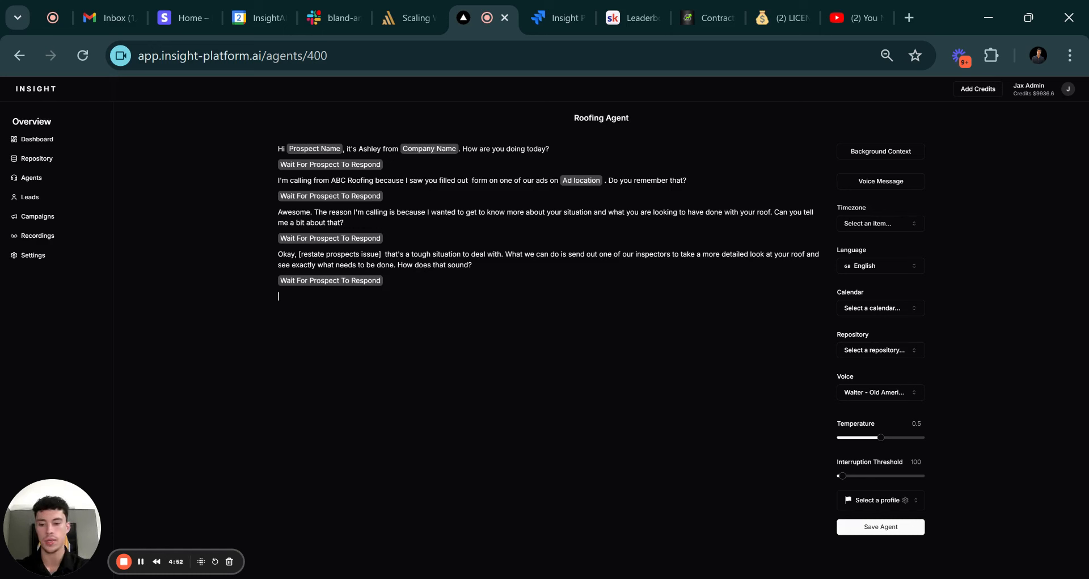
Write the 'Perfect…' line: half-hour inspection, then a quote, crew starting about one week later.
text(Perfect. )
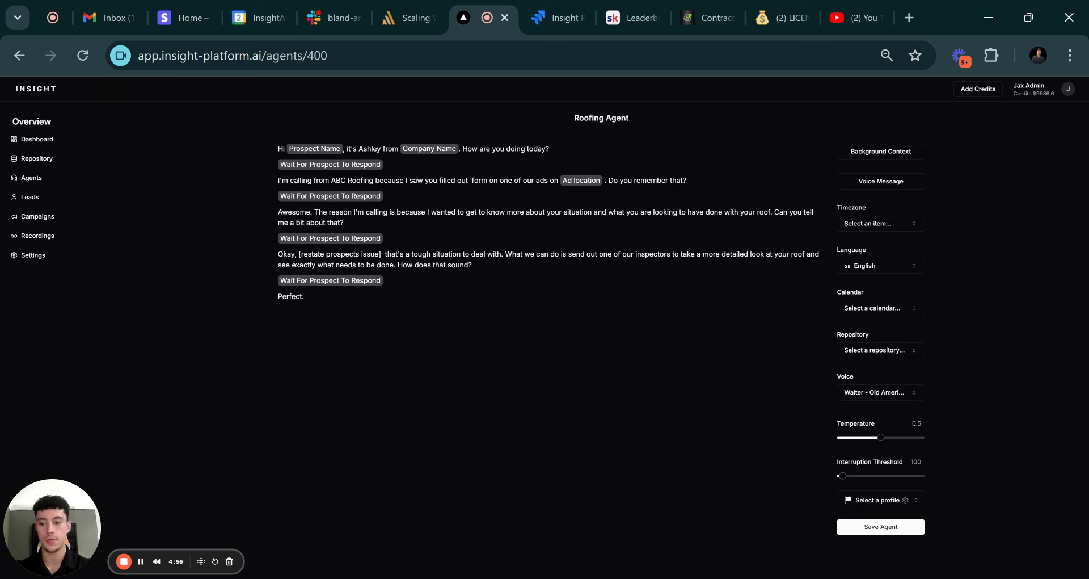
text(These r)
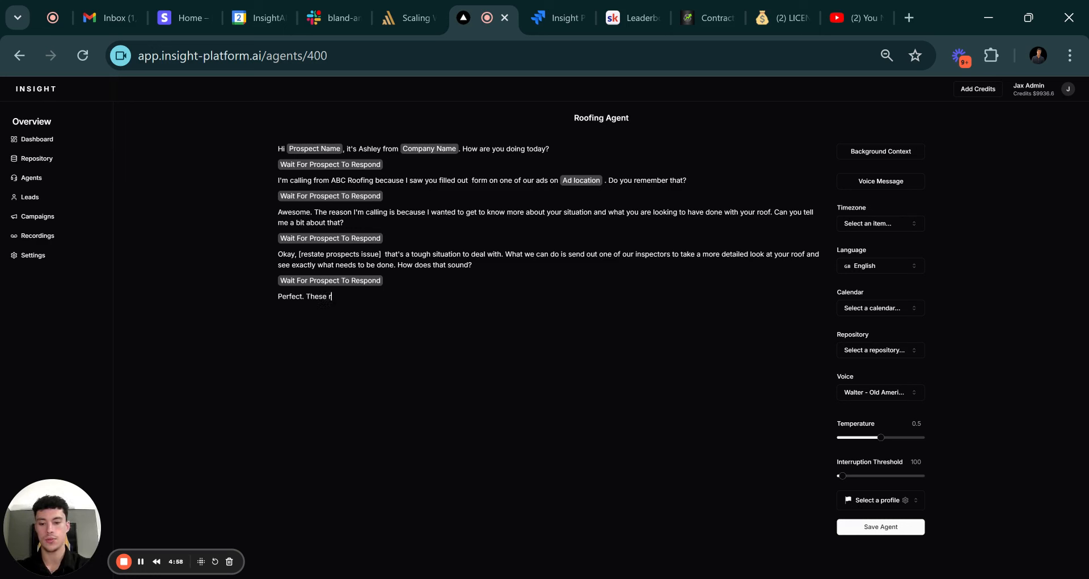
text(oofing inscpections usu)
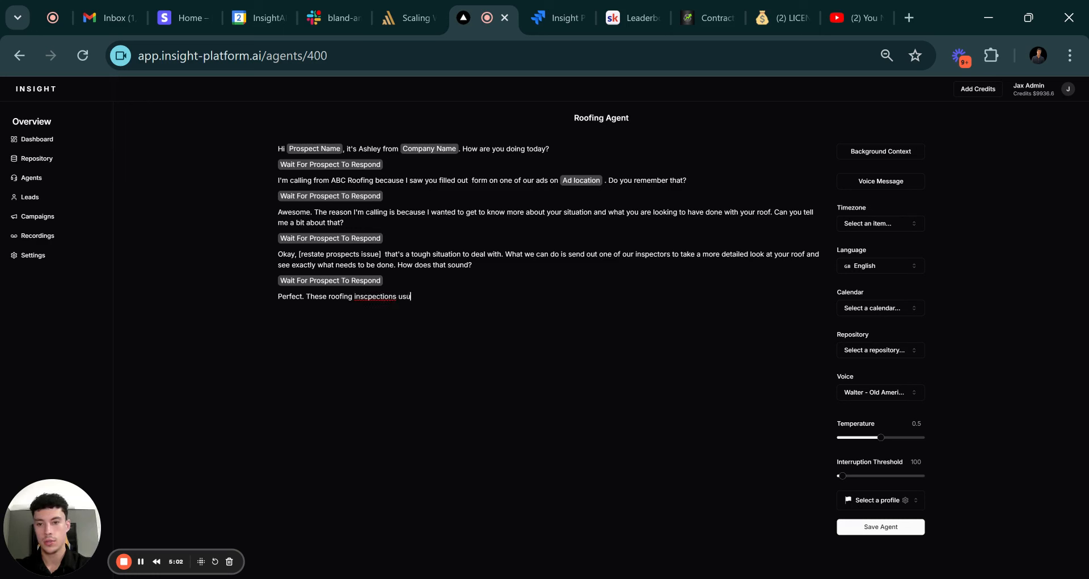
key(BackSpace)
key(BackSpace)
key(BackSpace)
key(BackSpace)
key(BackSpace)
key(BackSpace)
key(BackSpace)
key(BackSpace)
key(BackSpace)
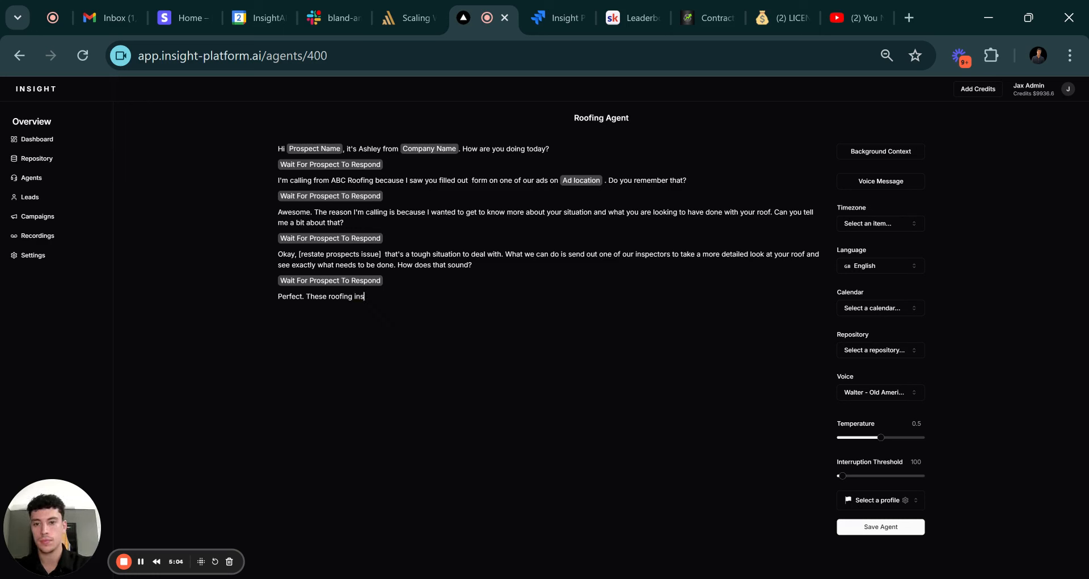
text(pections us)
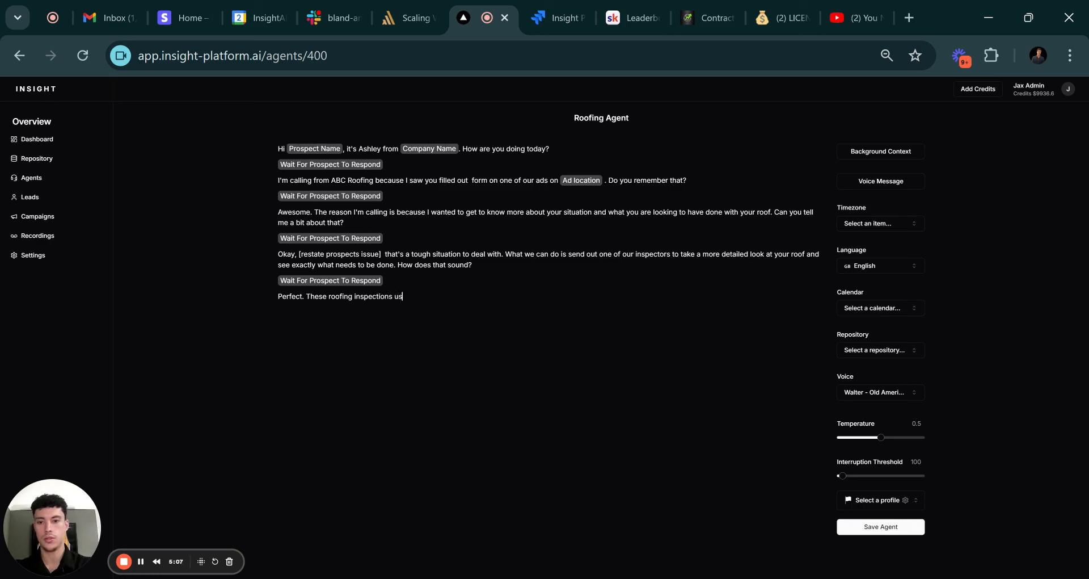
text(ually )
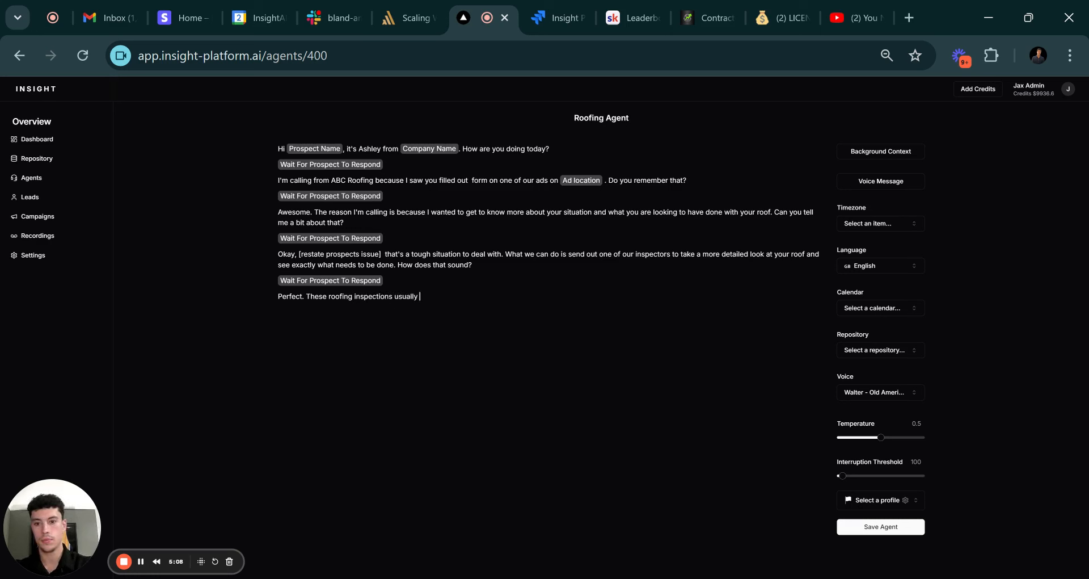
text(only take around )
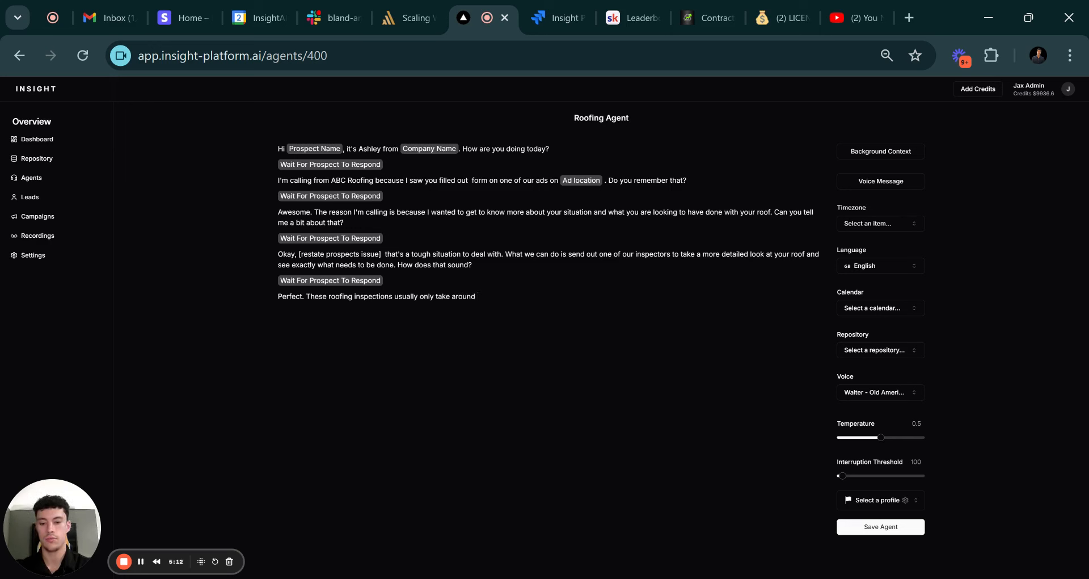
text(half an h)
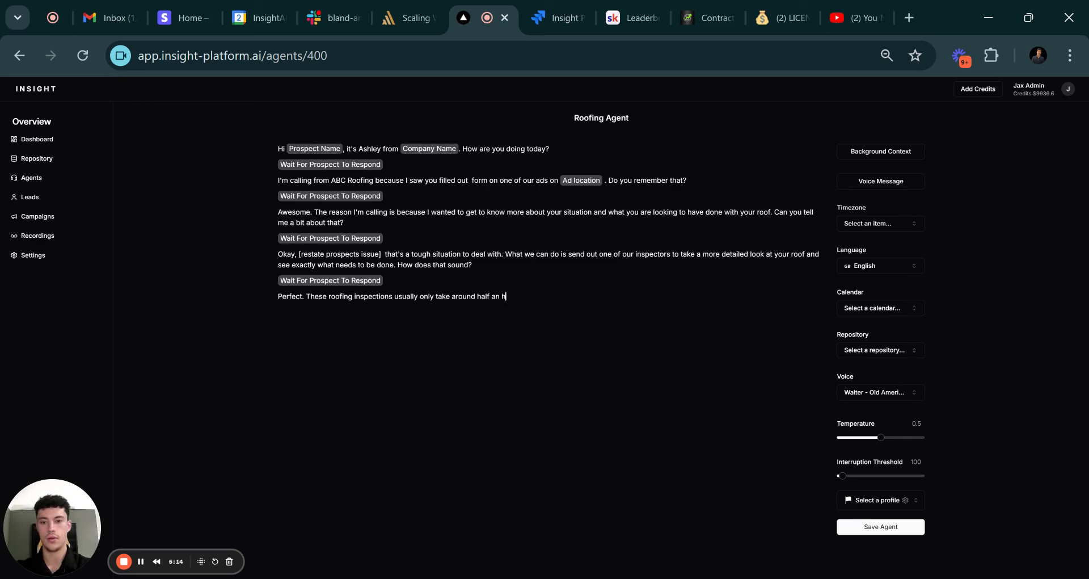
text(our for to)
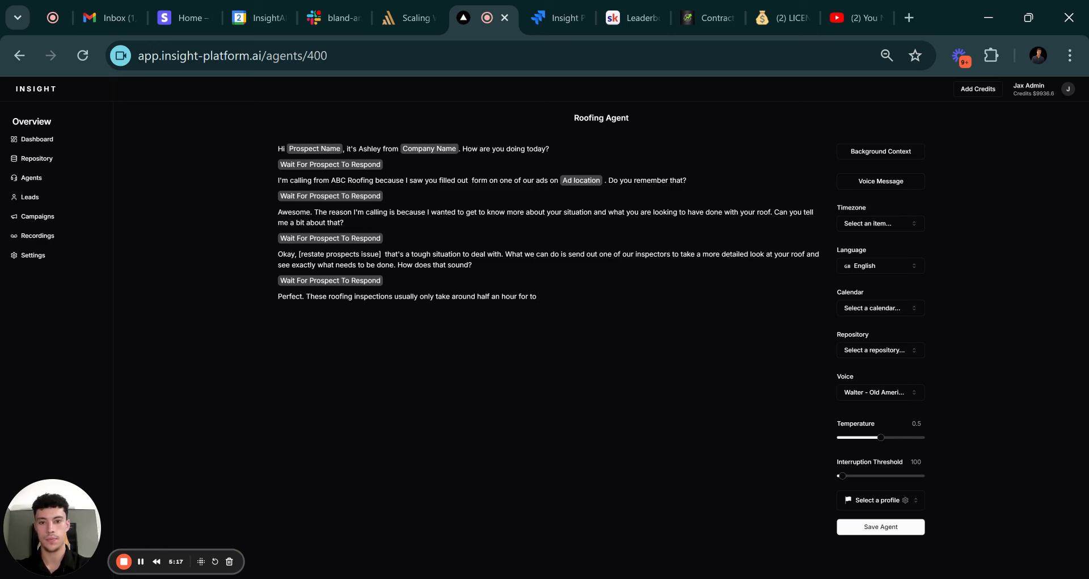
key(BackSpace)
key(BackSpace)
text(us to com)
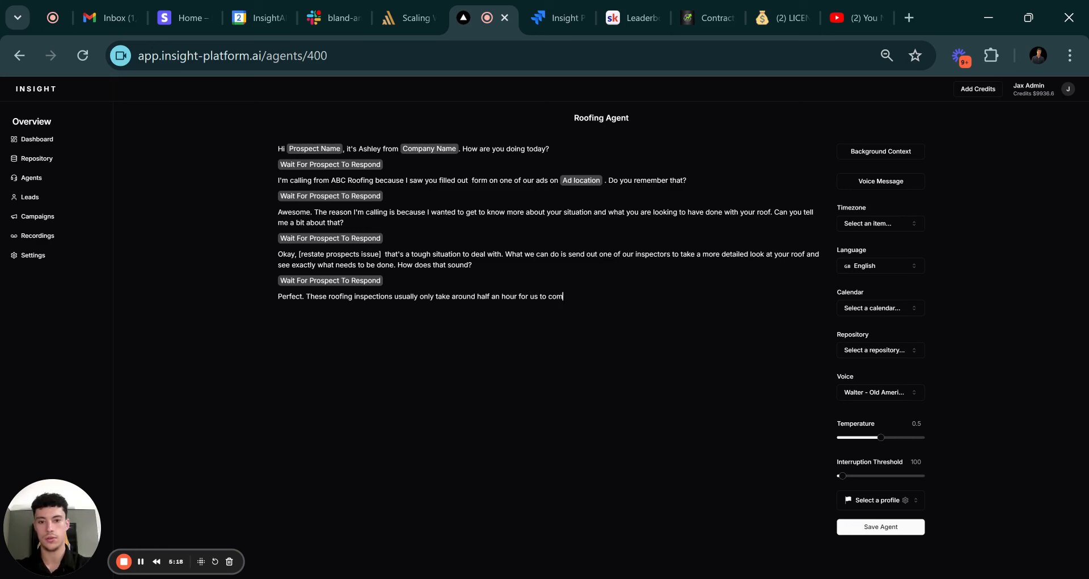
text(plete then we will)
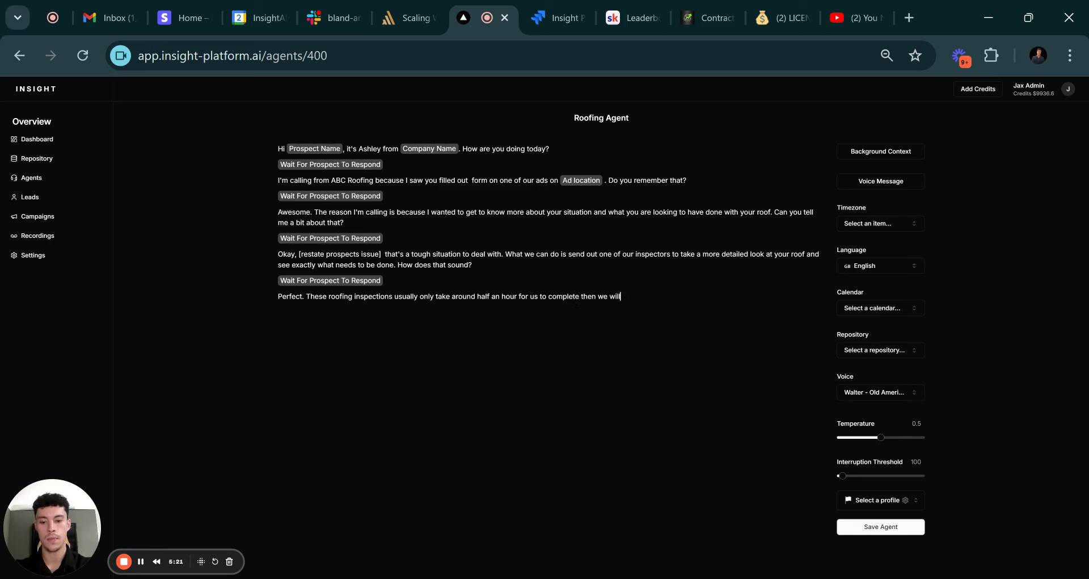
text( be able to give)
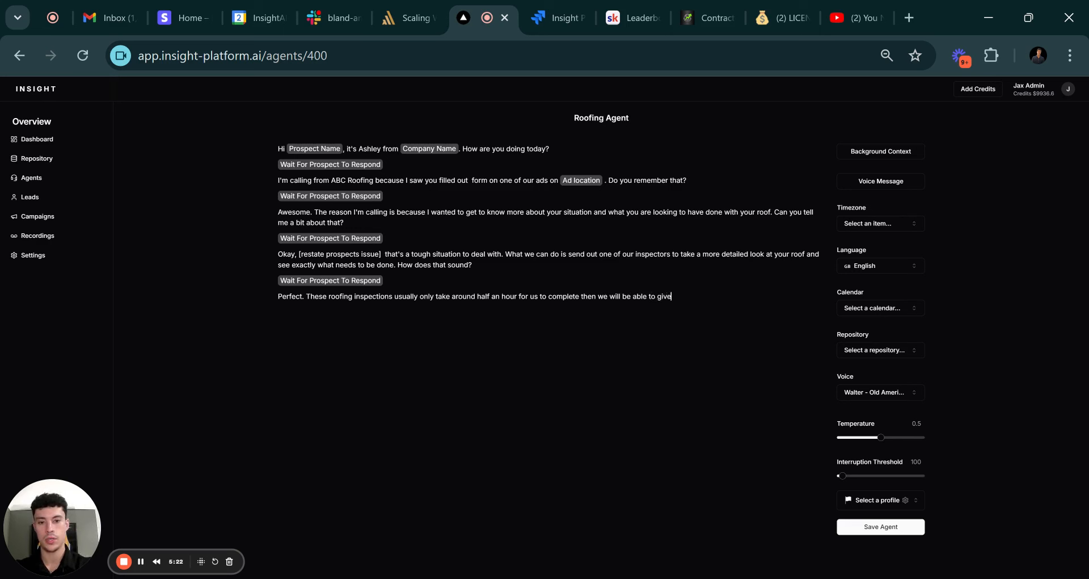
text( you a quot)
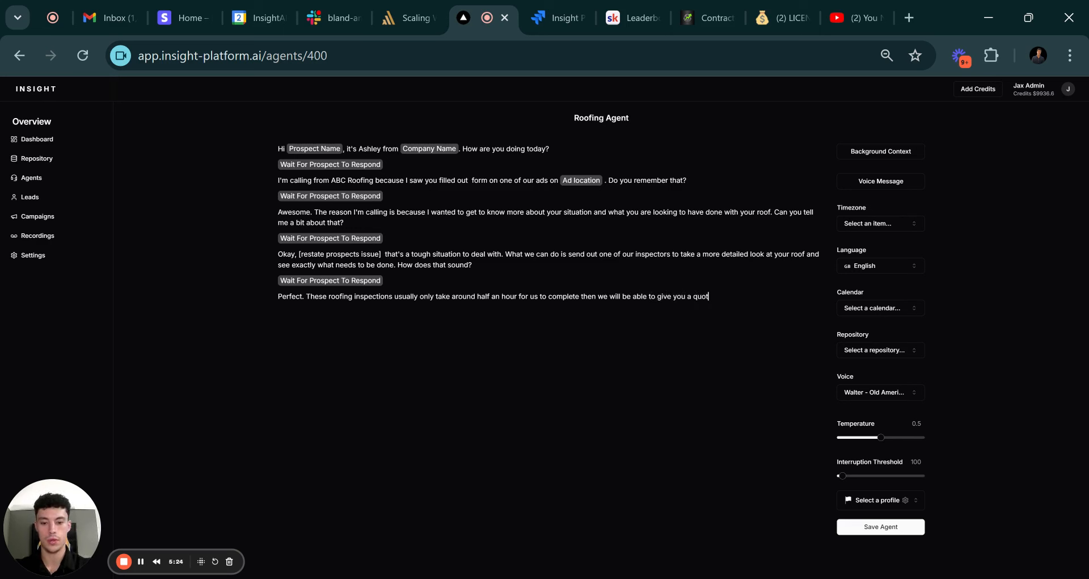
text(e on the)
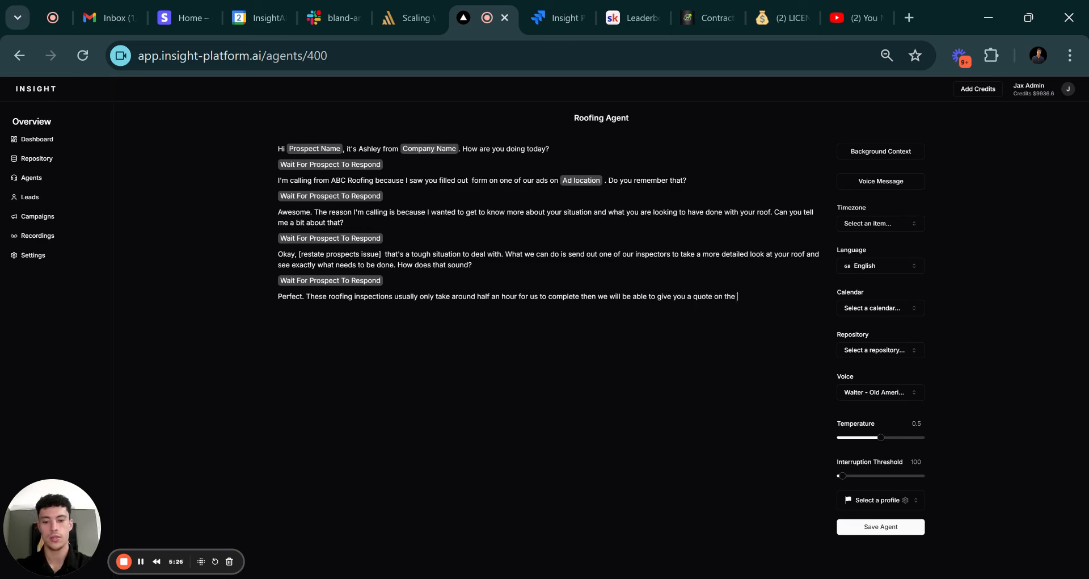
text( job and)
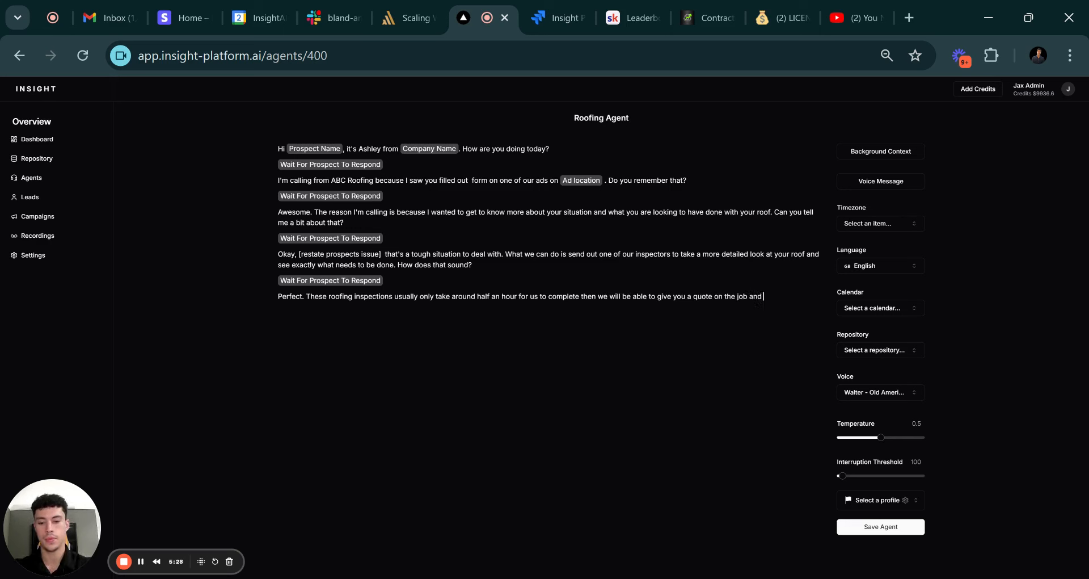
text( we can ge)
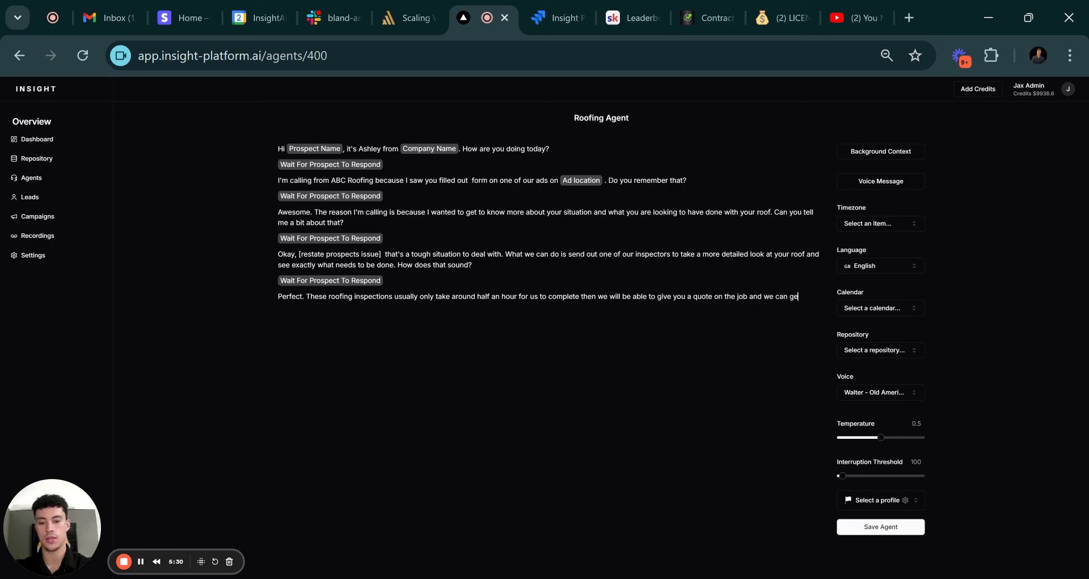
text(t started on it)
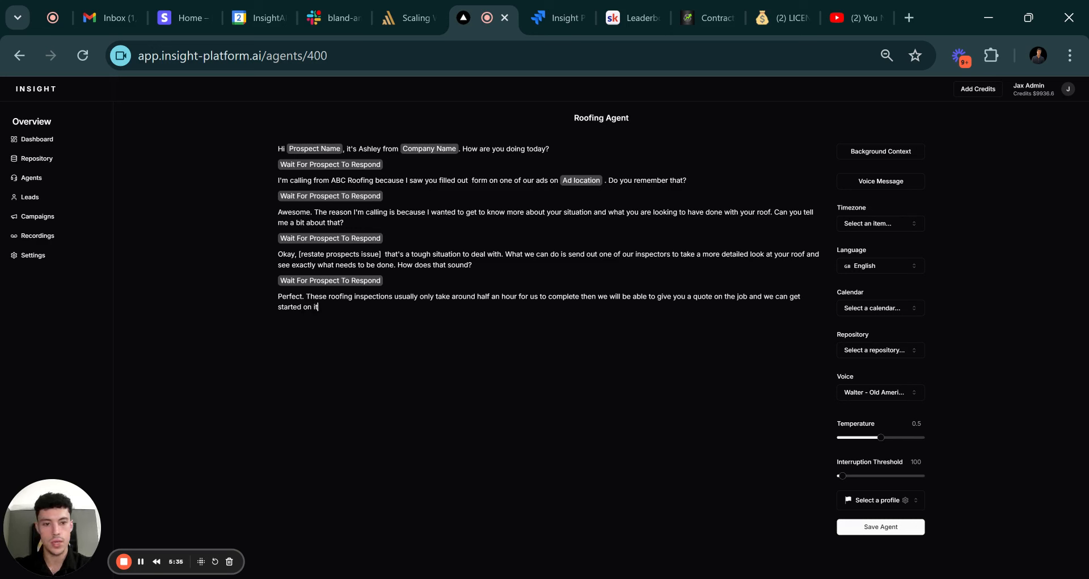
key(BackSpace)
key(BackSpace)
key(BackSpace)
key(BackSpace)
key(BackSpace)
key(BackSpace)
key(BackSpace)
key(BackSpace)
key(BackSpace)
key(BackSpace)
key(BackSpace)
key(BackSpace)
key(BackSpace)
key(BackSpace)
key(BackSpace)
key(BackSpace)
key(BackSpace)
key(BackSpace)
text(sen)
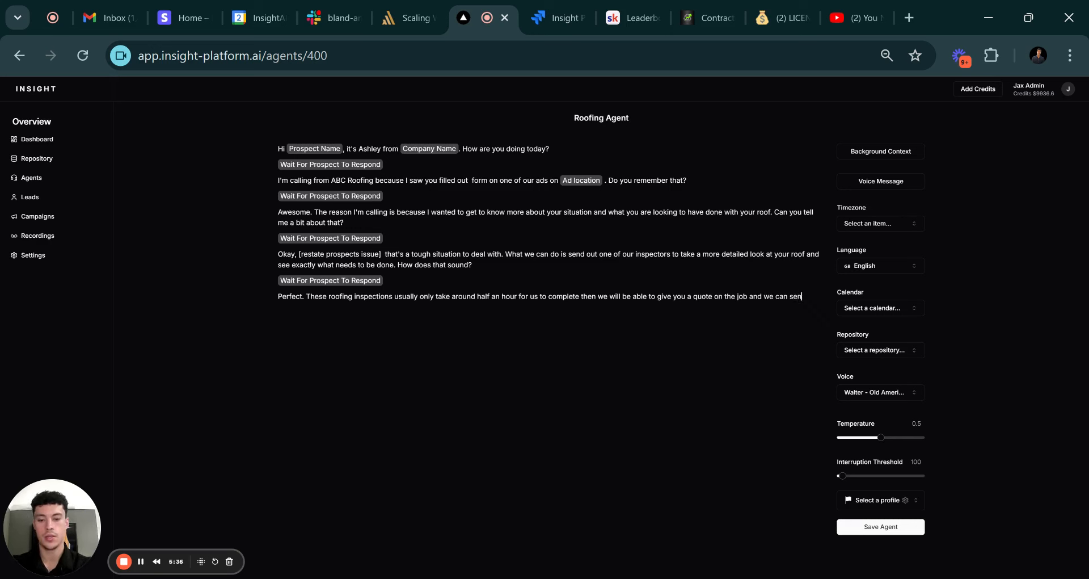
text(d our crew over)
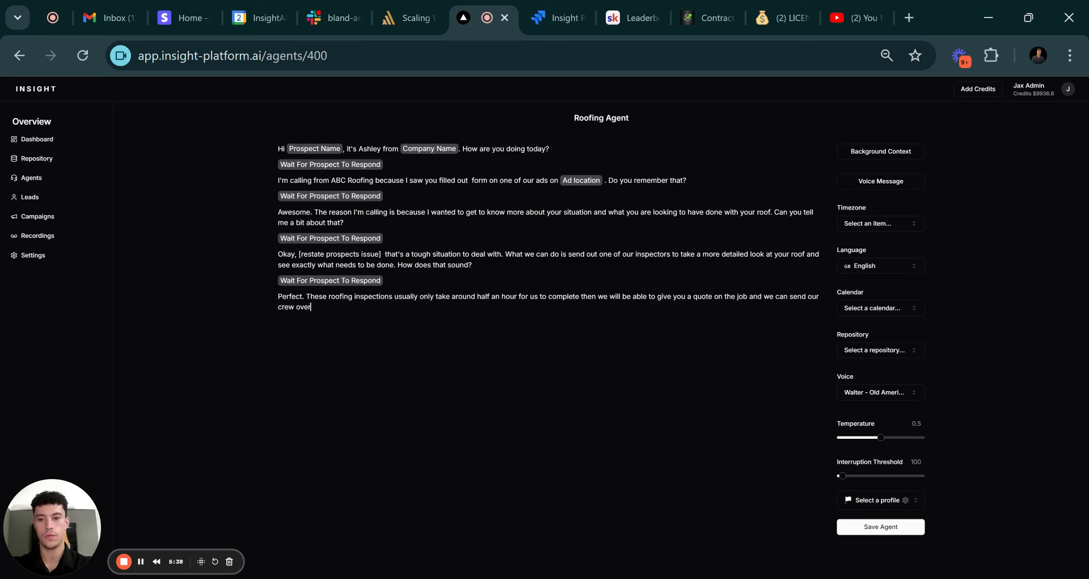
text( to get started on )
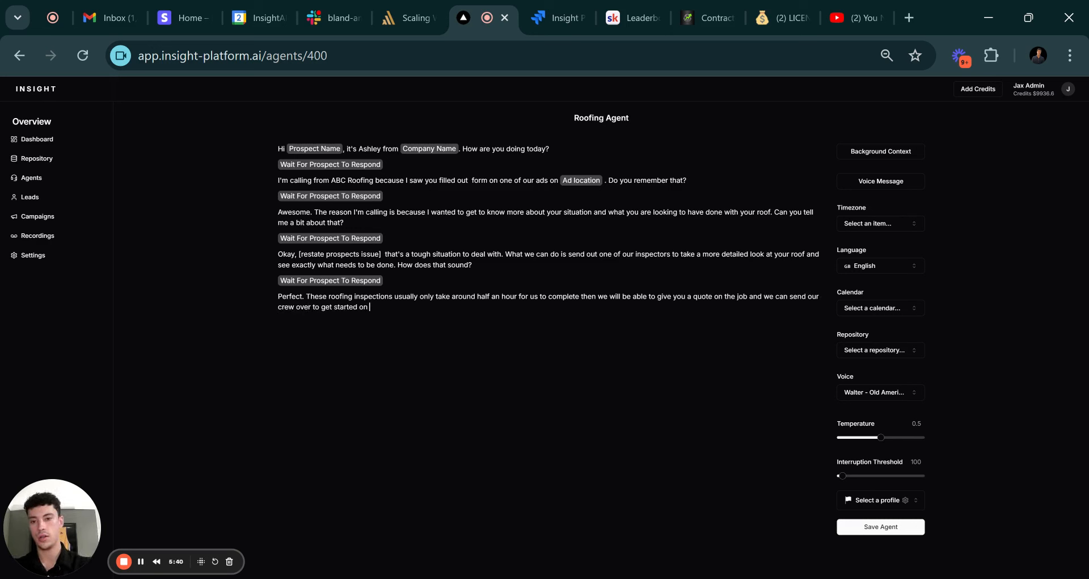
text(in about one wee)
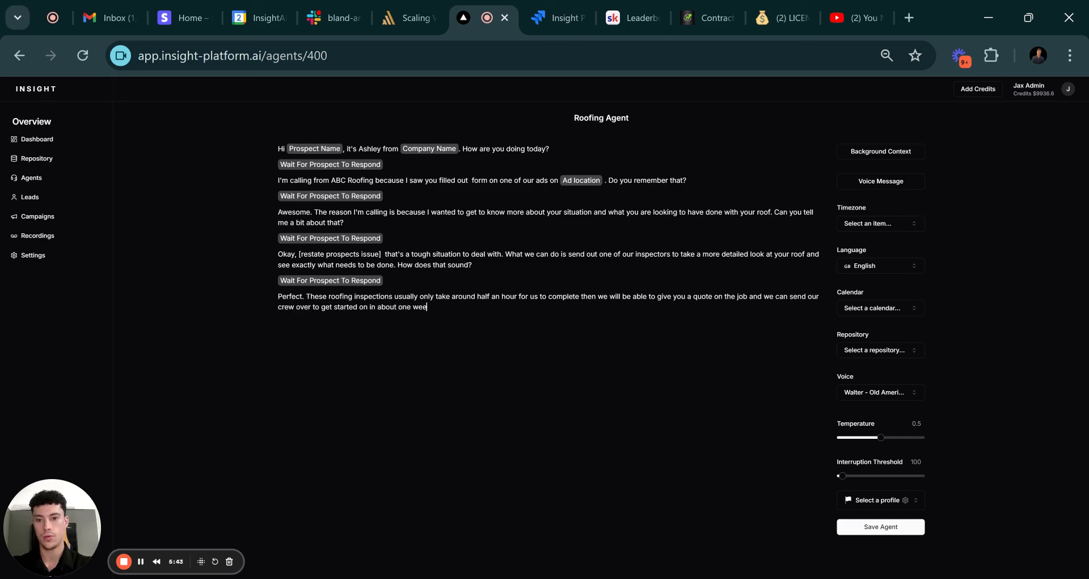
text(k after t)
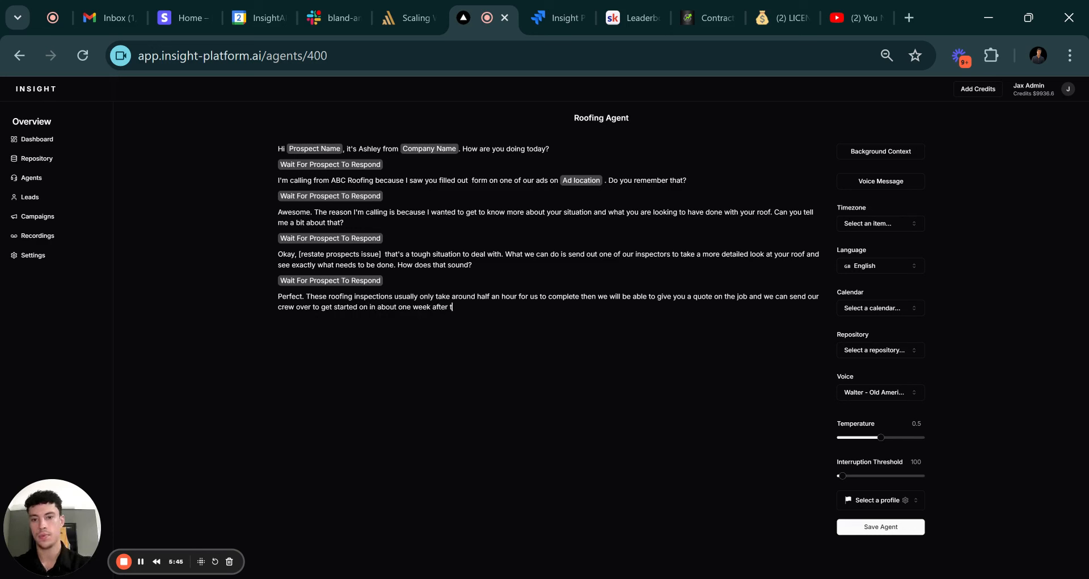
text(hat.)
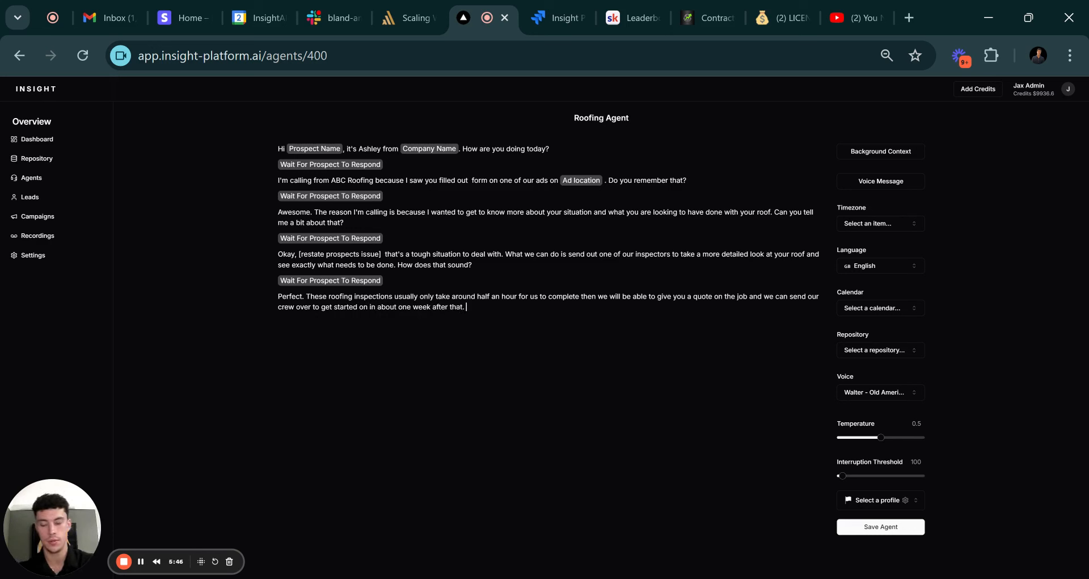
Insert a Wait For Prospect To Respond pause after the last line.
key(Return)
text(/wai)
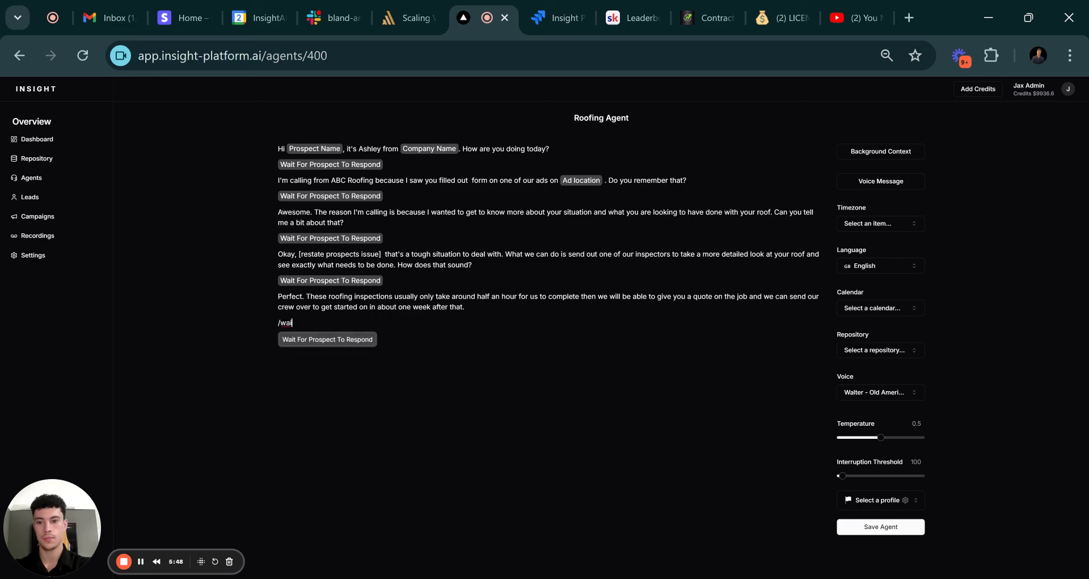
key(Return)
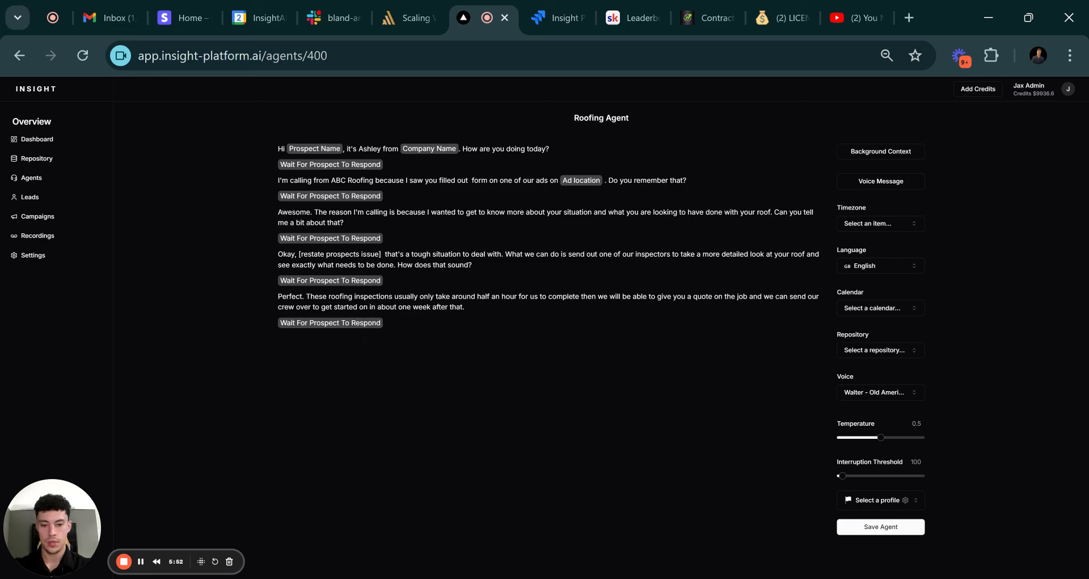
Type the scheduling line offering calendar times and asking 'either of those work for you?'.
key(Return)
text(A)
text(lright)
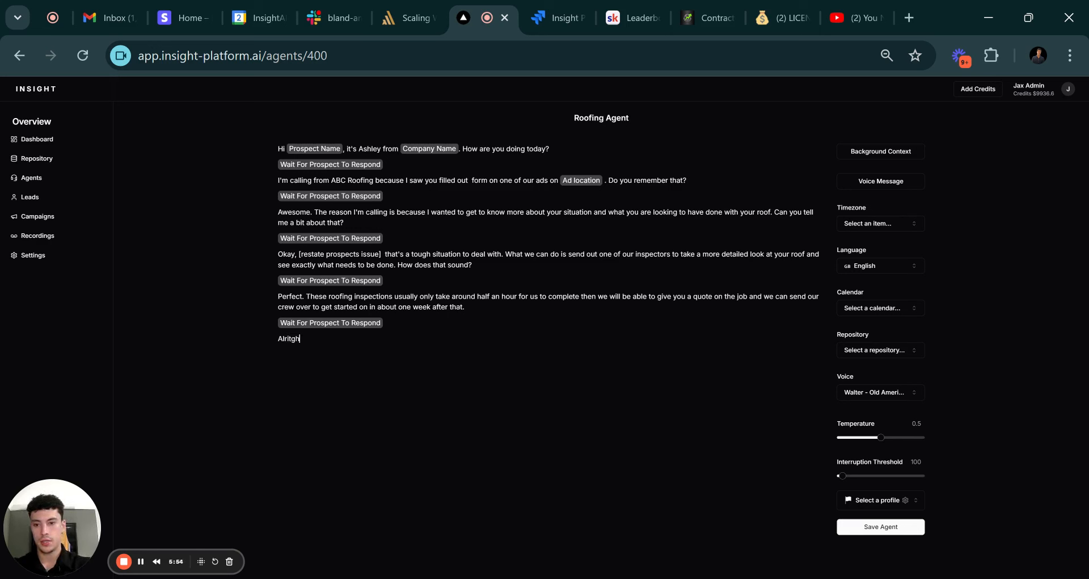
key(BackSpace)
key(BackSpace)
key(BackSpace)
key(BackSpace)
text(ight,)
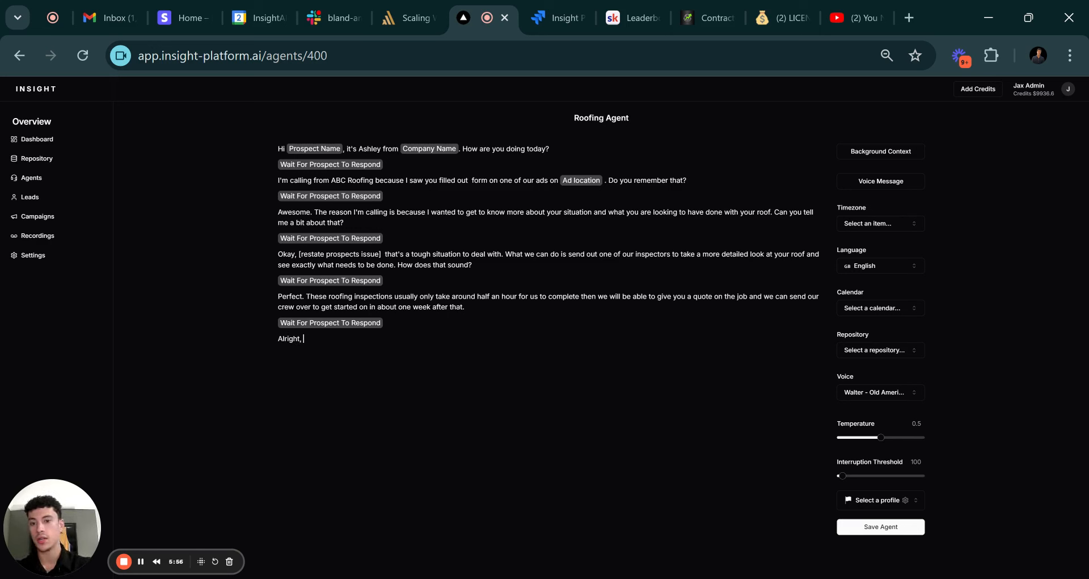
text( let's schedule a)
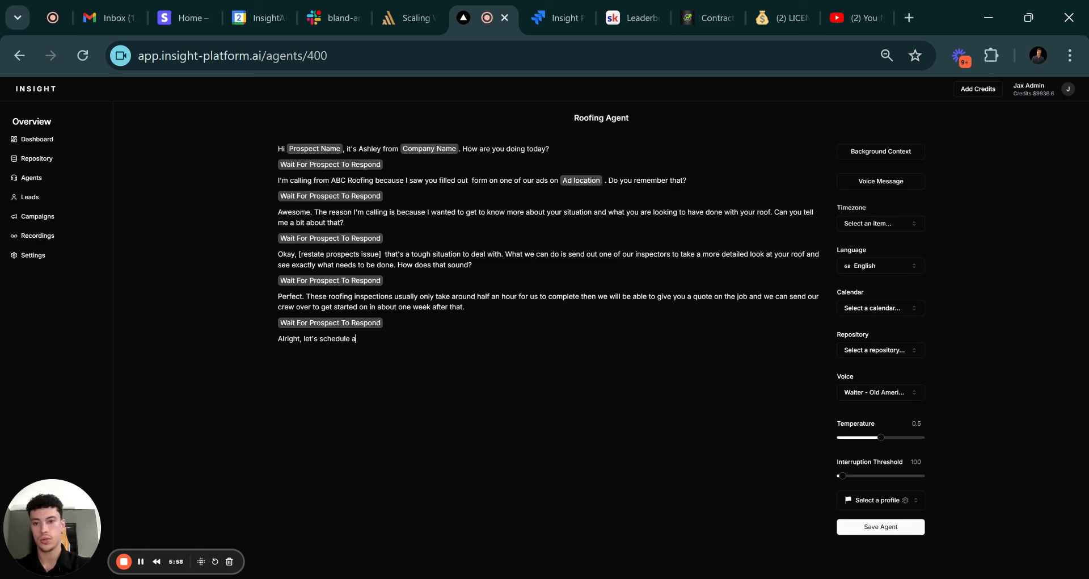
text( time for)
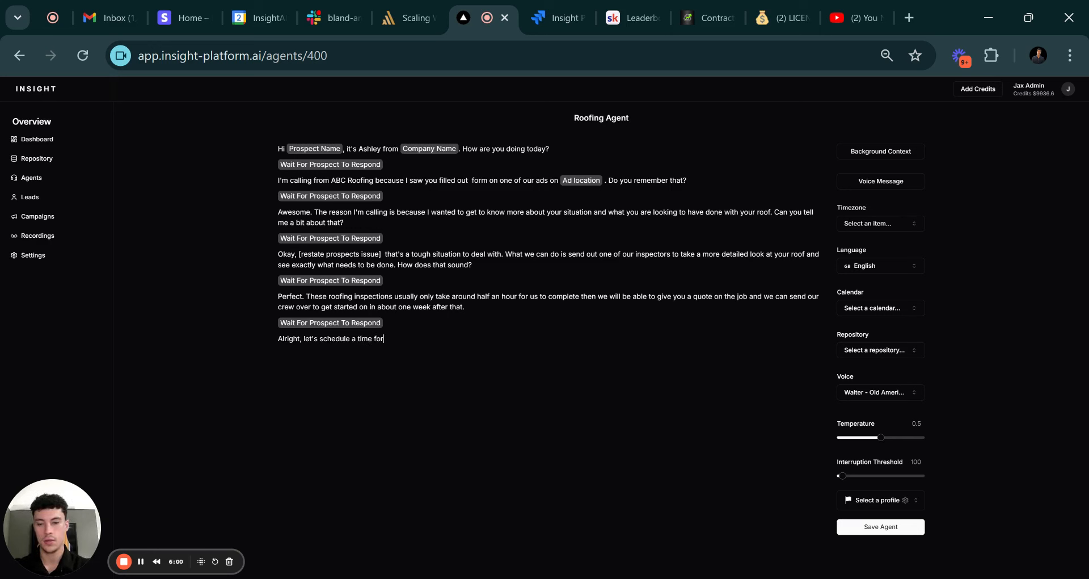
text( the inspe)
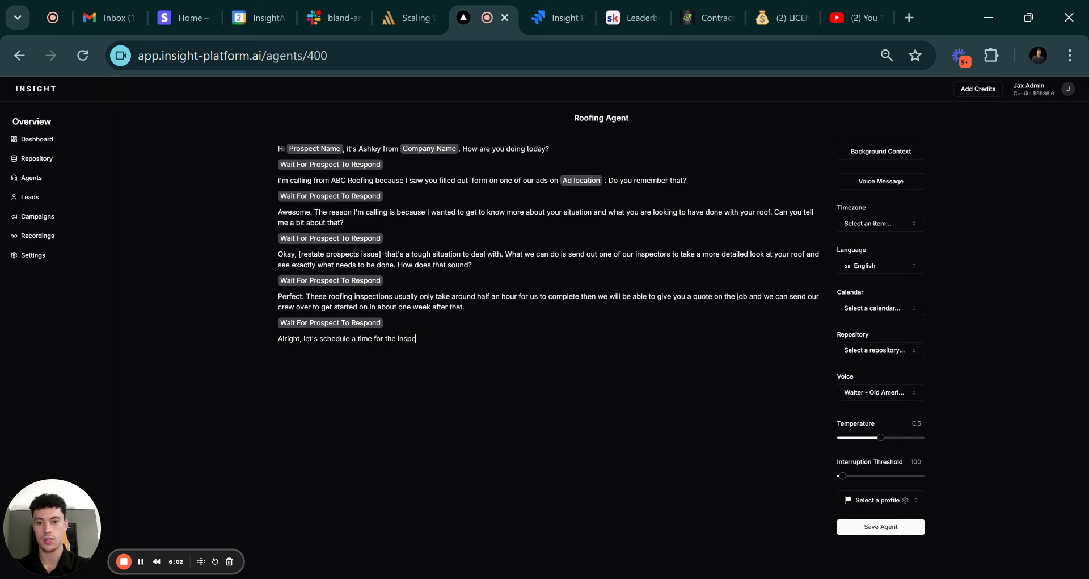
text(ction)
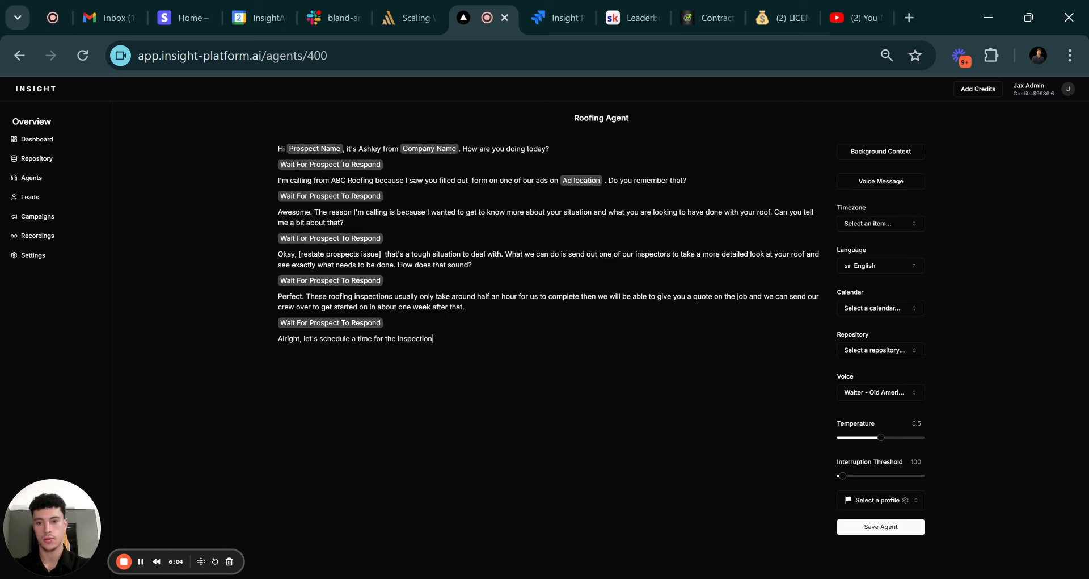
text(s,)
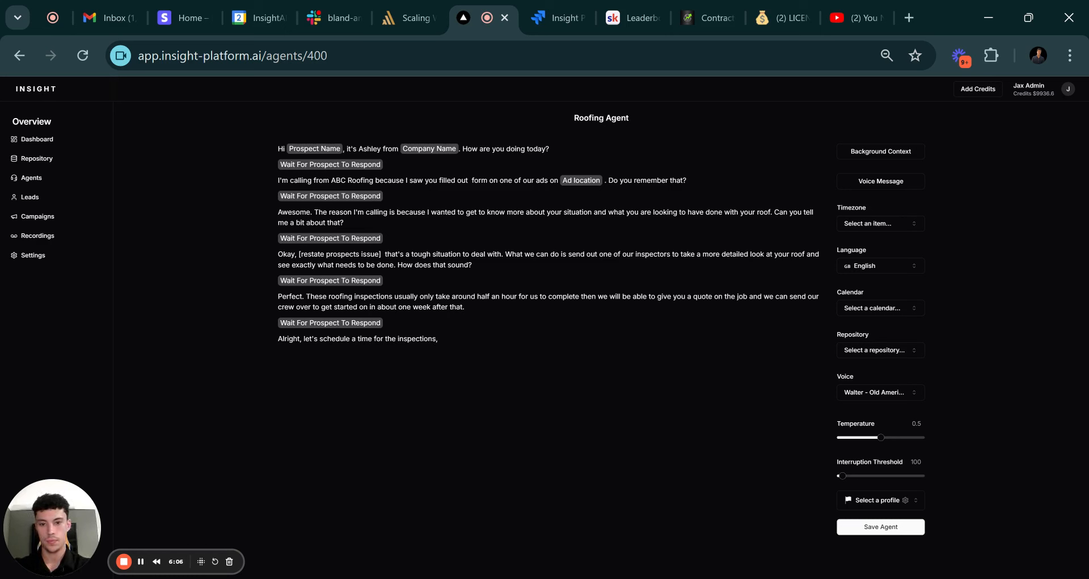
text( we have some tim)
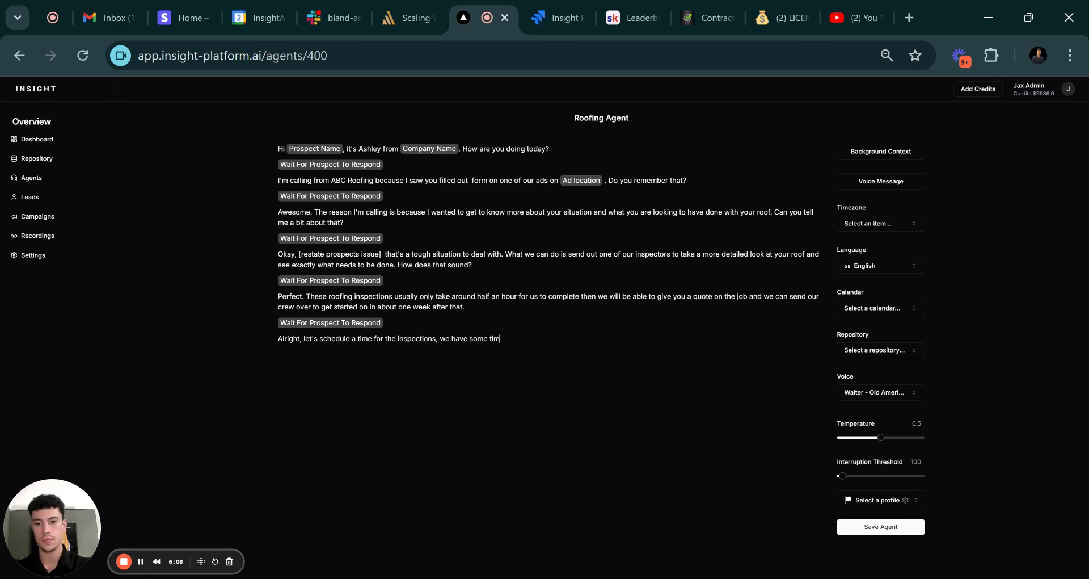
text(e)
text( [ins)
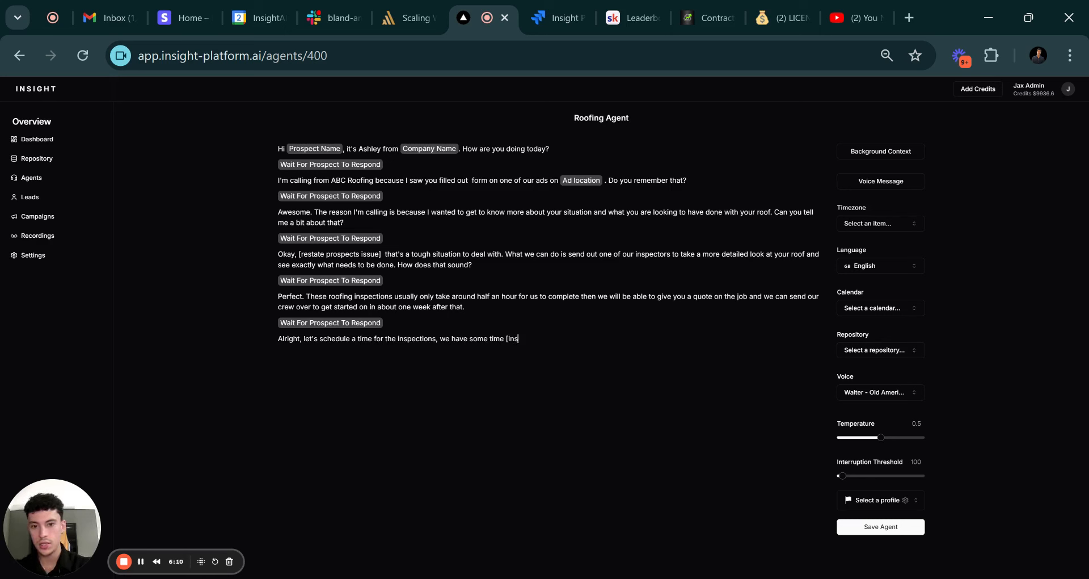
text(ert availab)
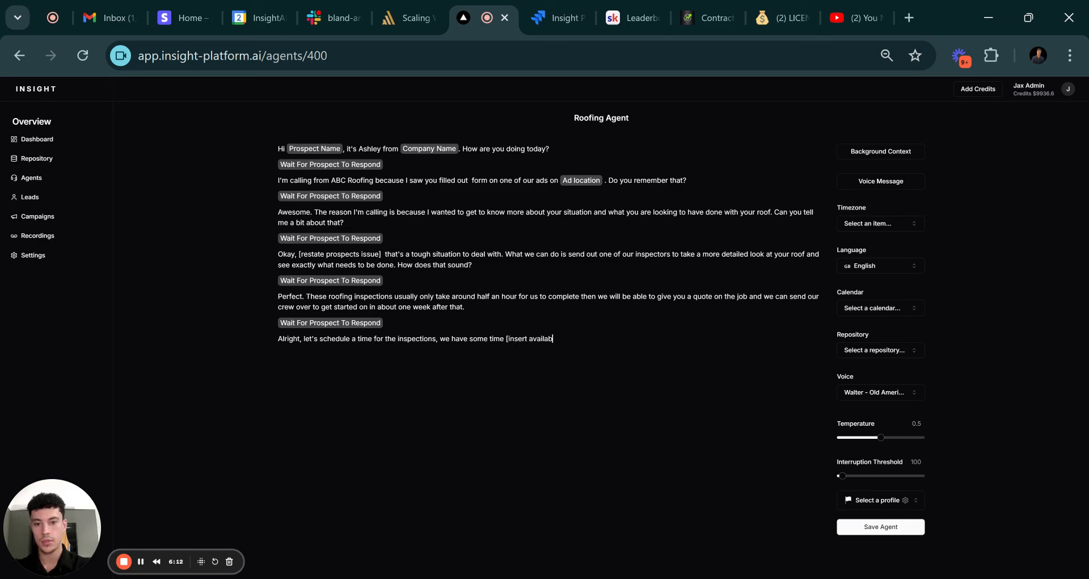
text(le times from calendar])
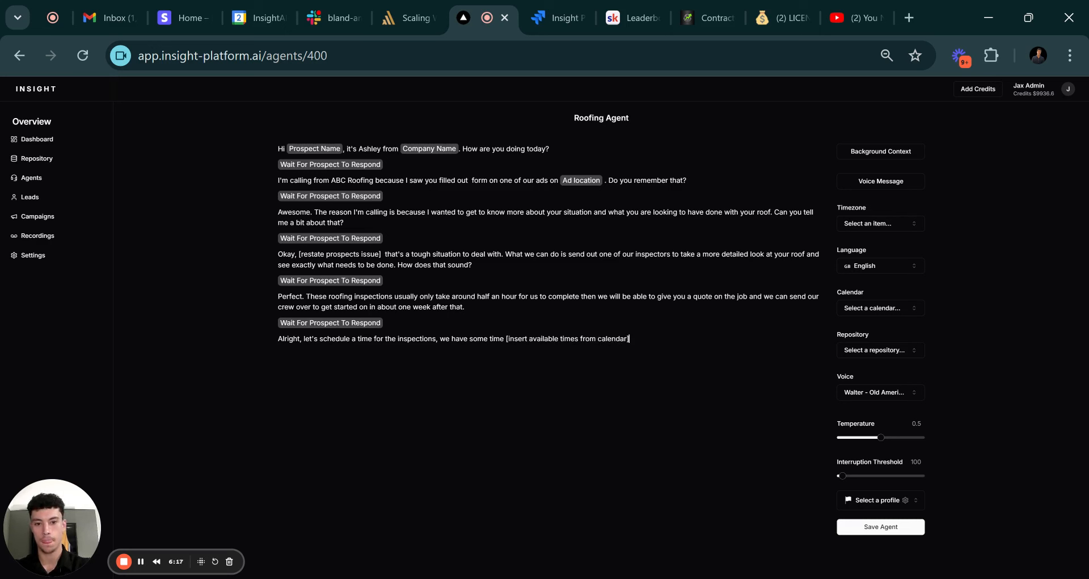
text(, do an)
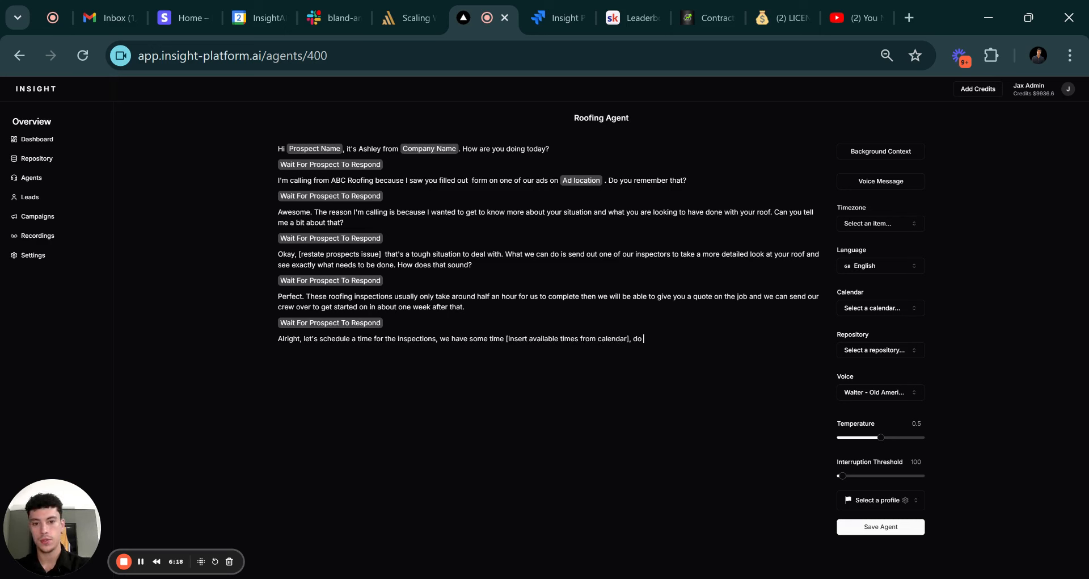
key(BackSpace)
key(BackSpace)
text(eith)
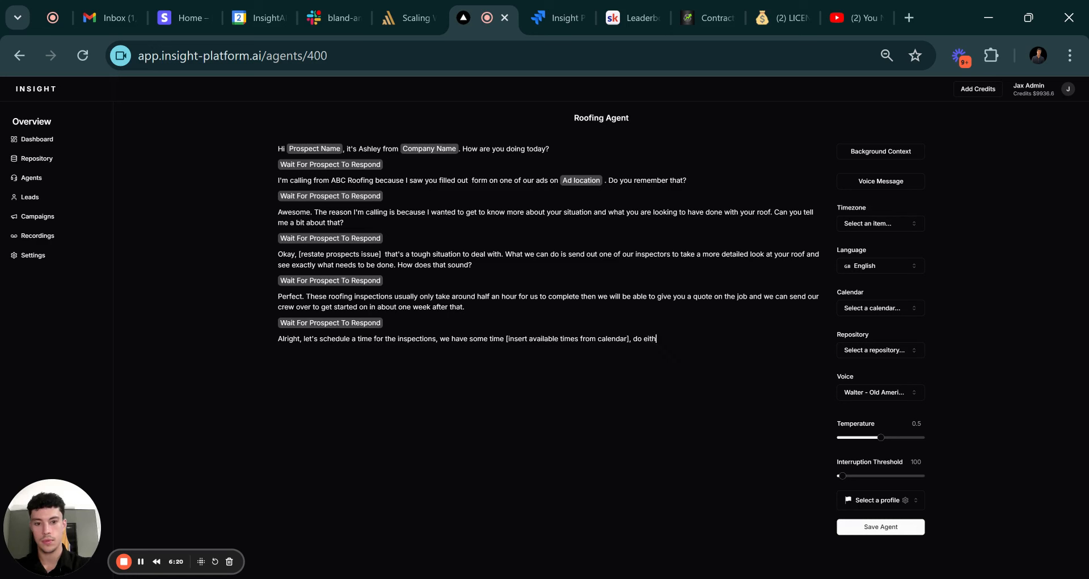
text(er of those work f)
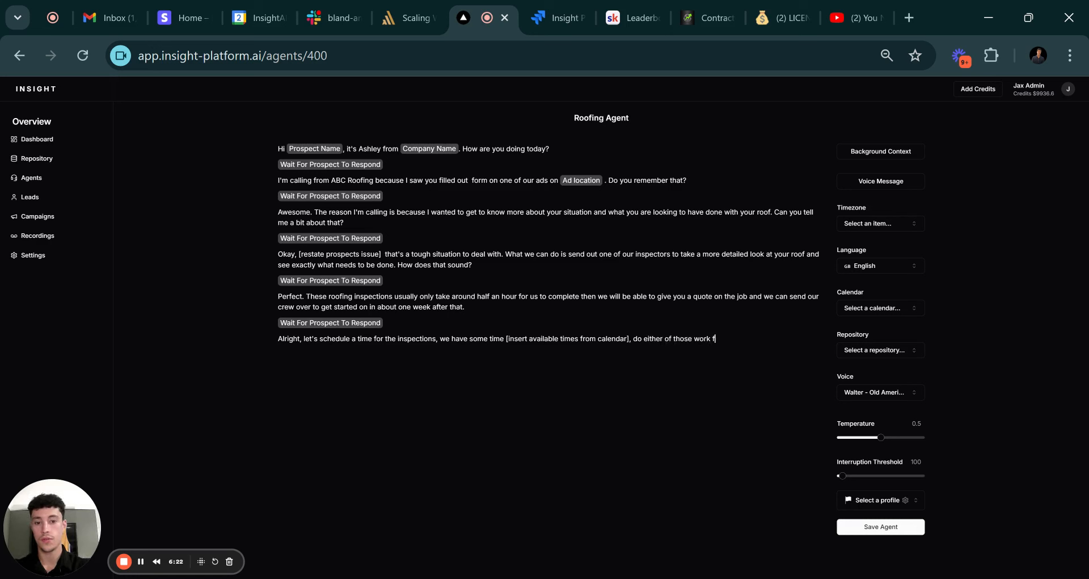
text(or you?)
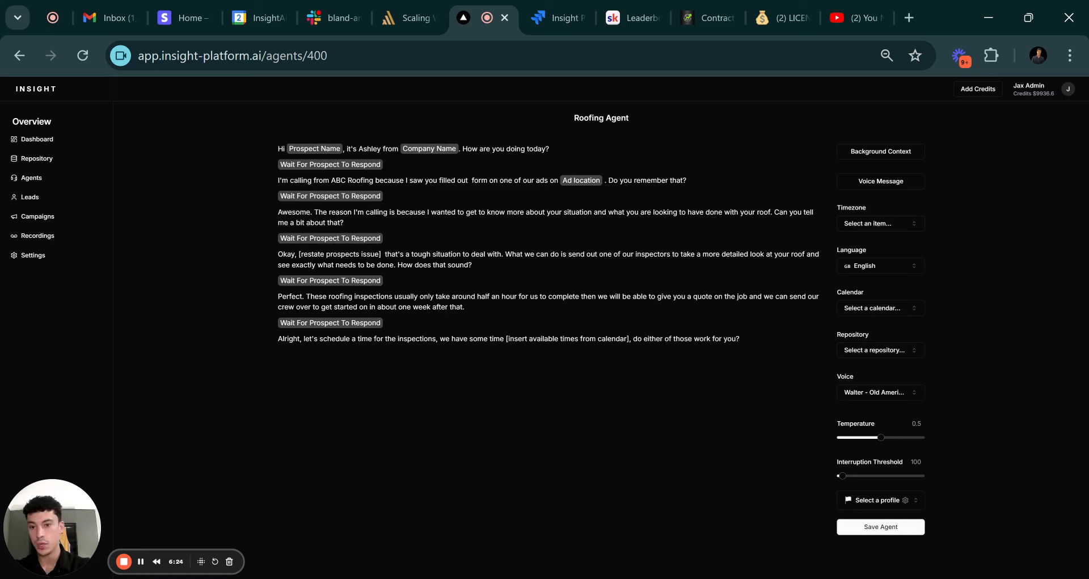
text(@wa)
Add a wait pause after the scheduling question.
key(Return)
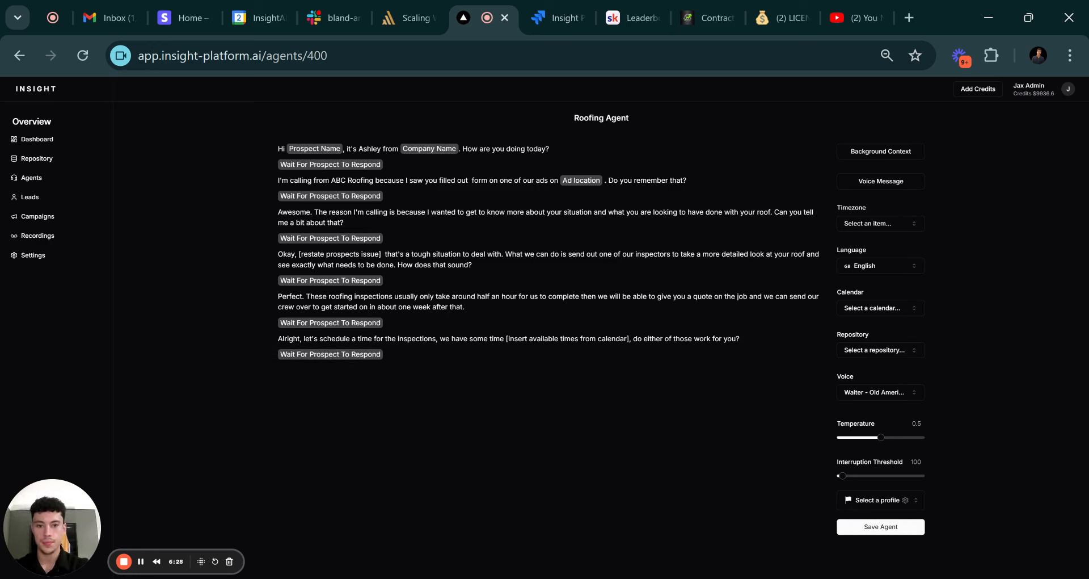
text(Alrigh)
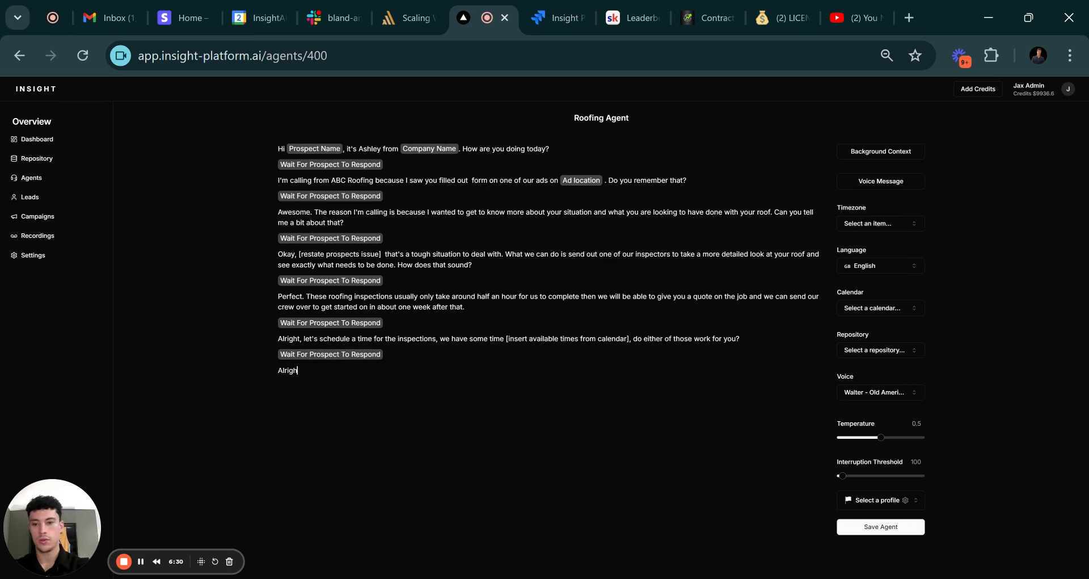
key(BackSpace)
key(BackSpace)
key(BackSpace)
key(BackSpace)
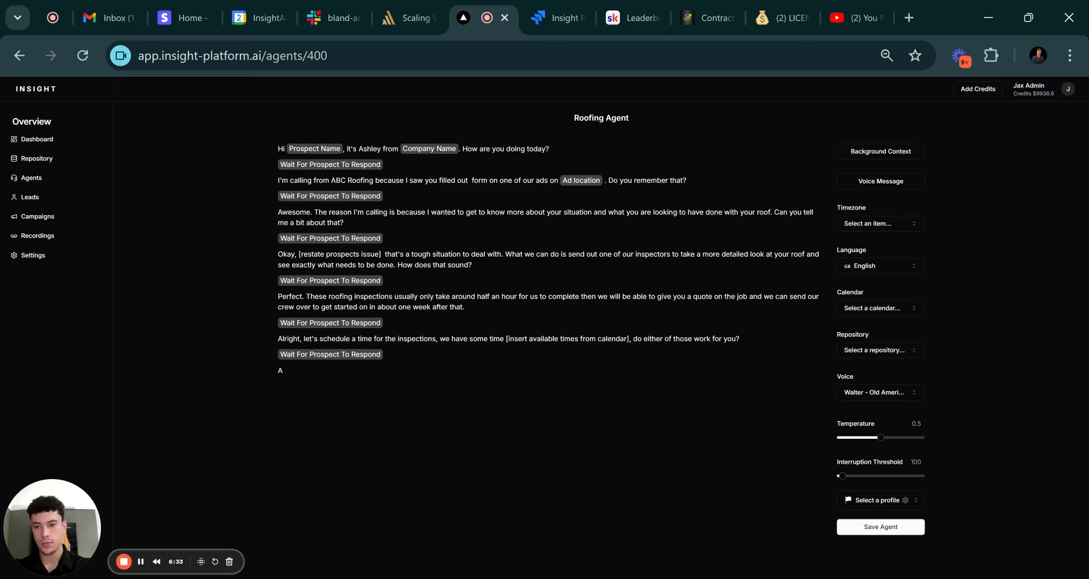
key(BackSpace)
Type the 'Sounds good…' line confirming {{appointment time}} and promising a follow-up inspection email.
text(Sounds good.)
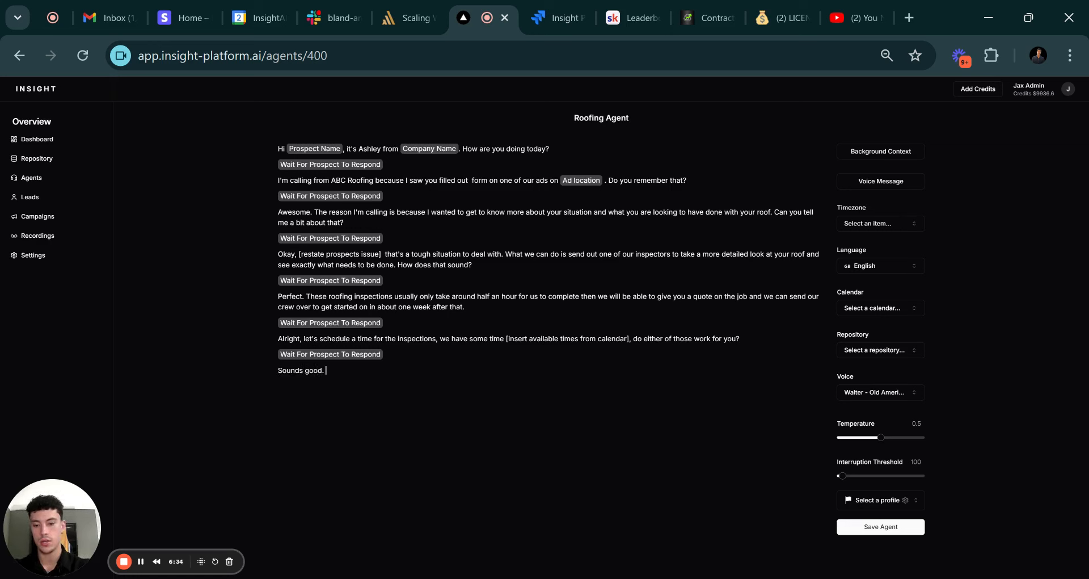
text( I ahve)
key(BackSpace)
key(BackSpace)
key(BackSpace)
key(BackSpace)
text(h)
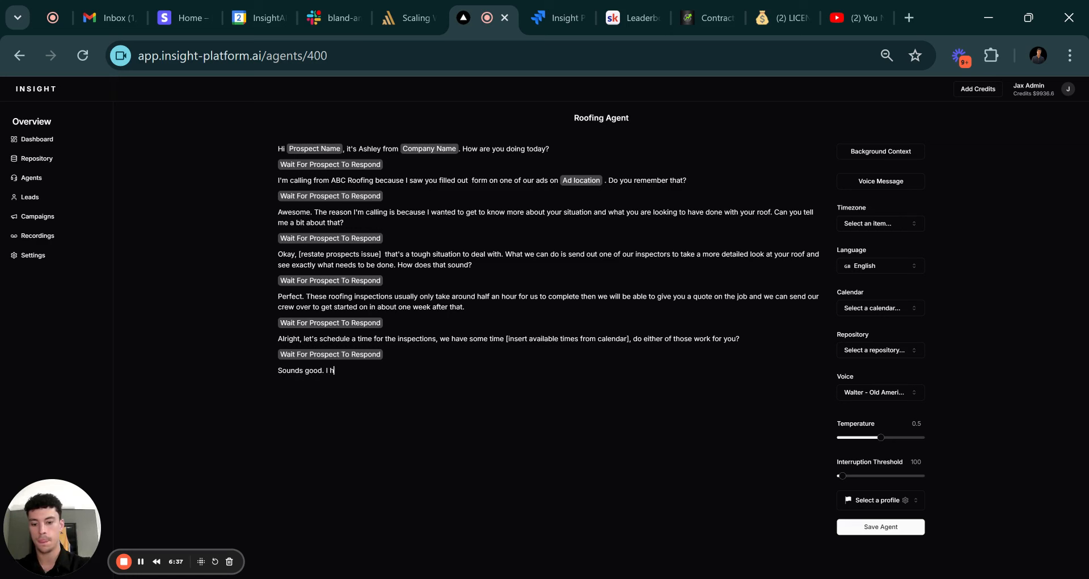
text(ave yous)
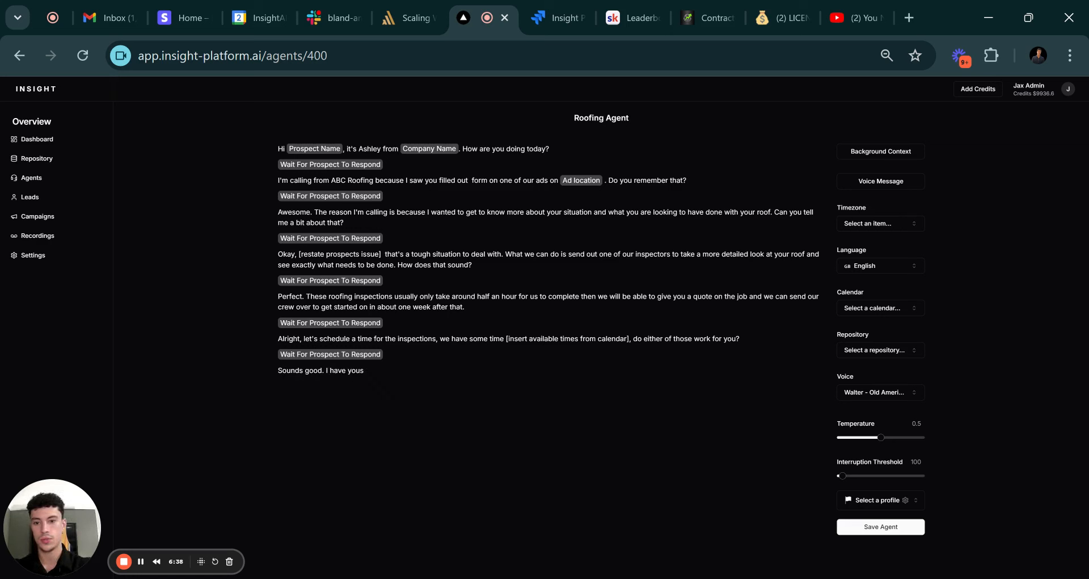
key(BackSpace)
text(scheduled for)
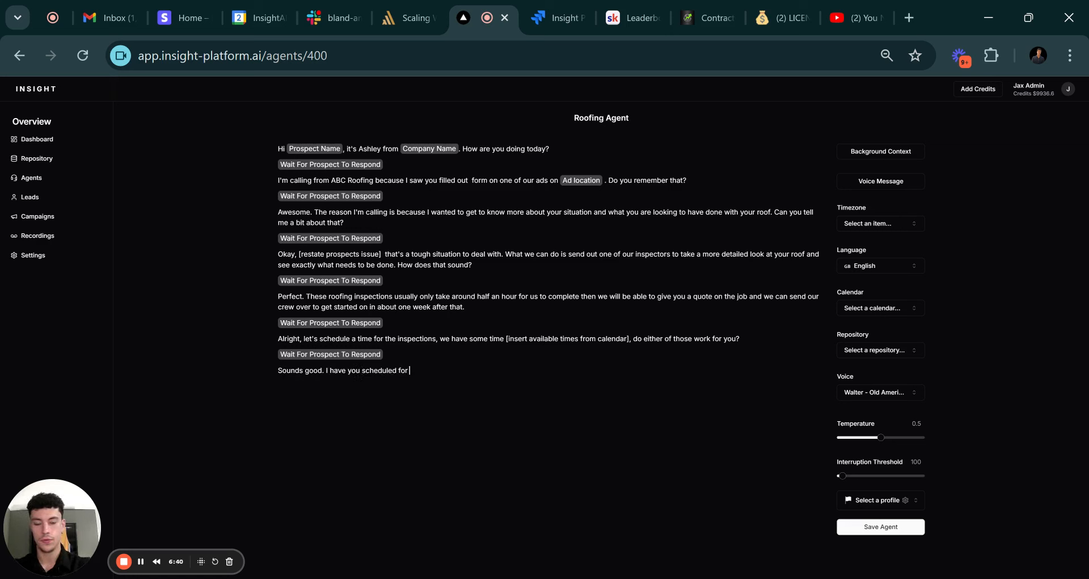
text( {{appo)
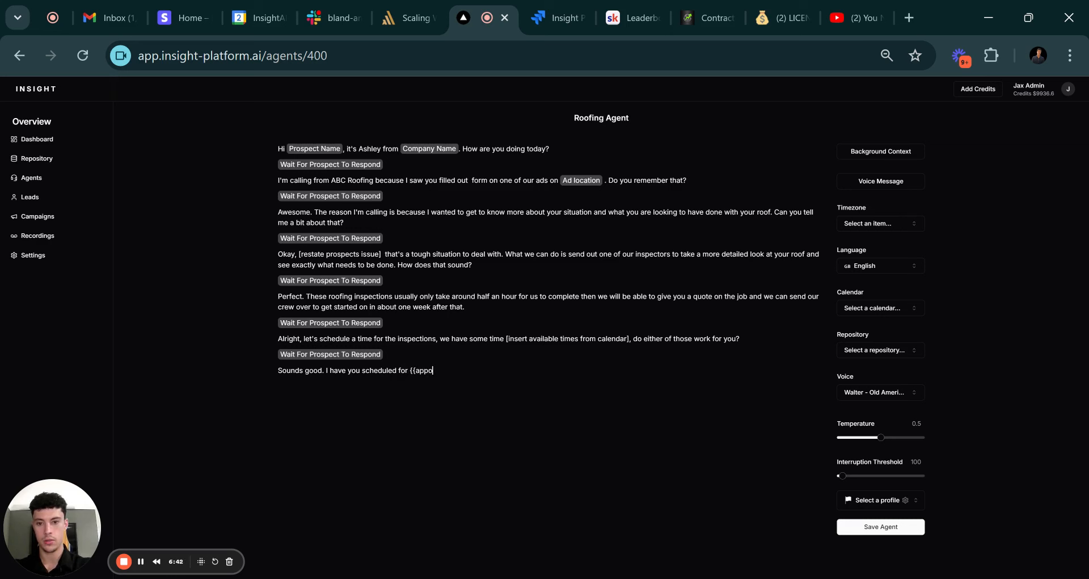
text(intment time)
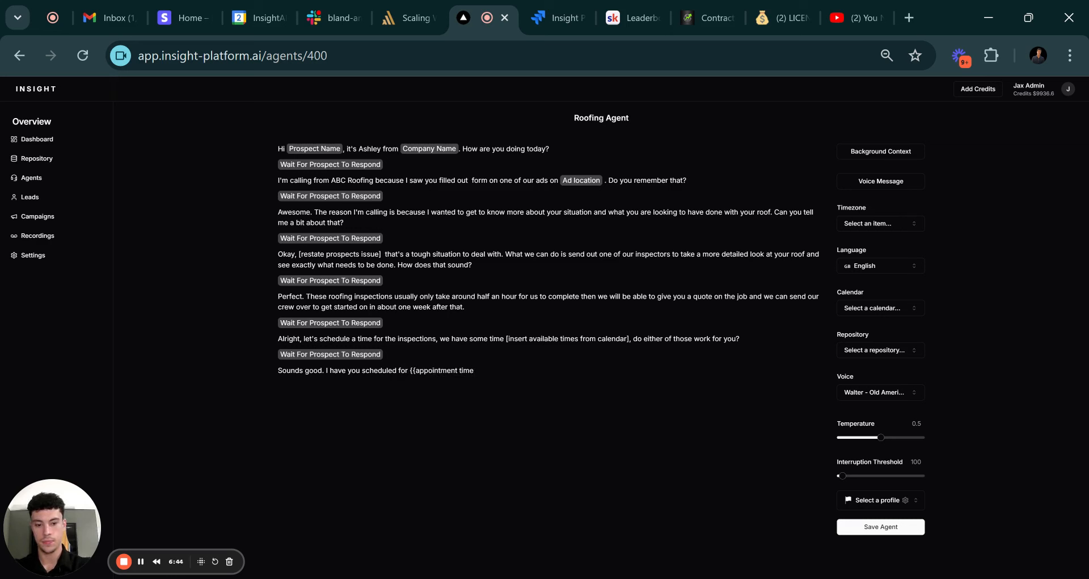
text(}})
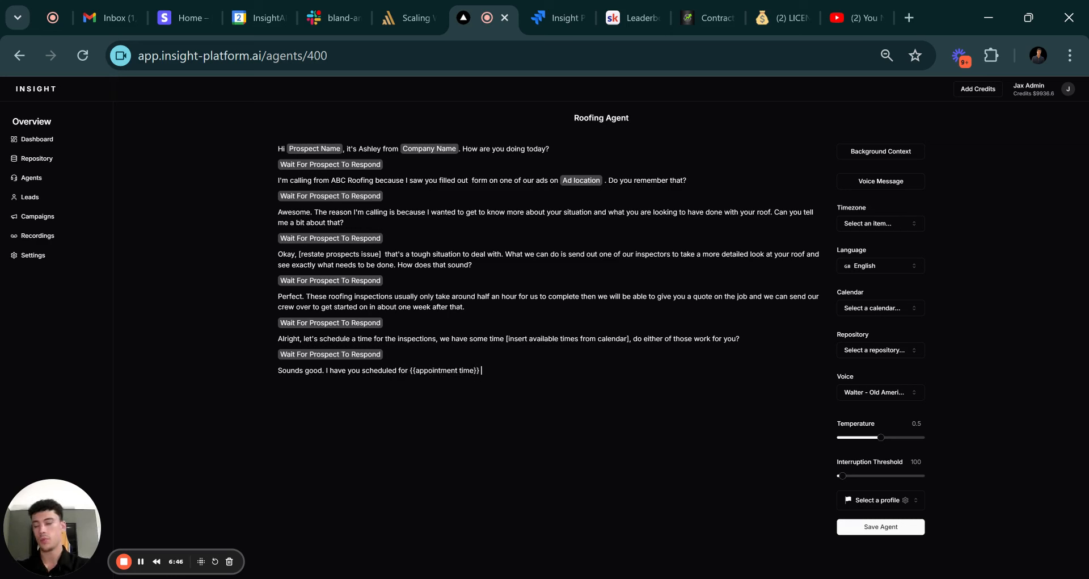
text( , w)
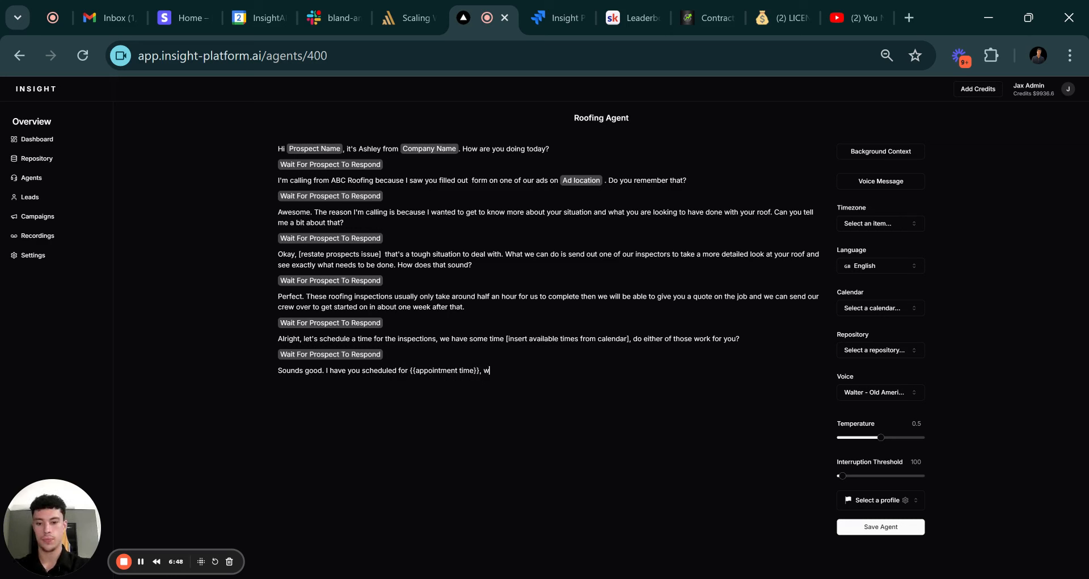
text(e will send over a quick email)
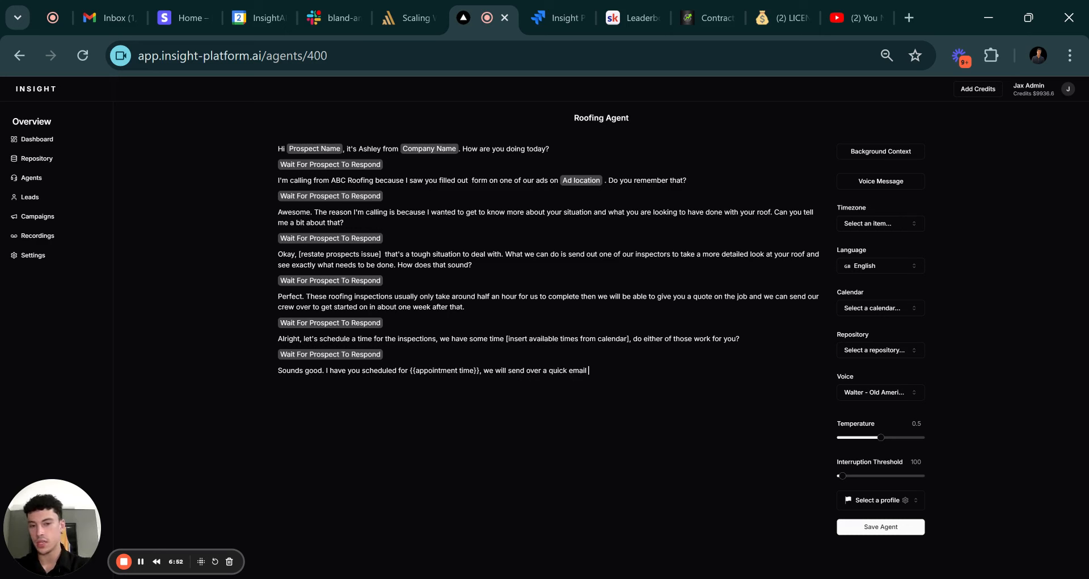
text(with more)
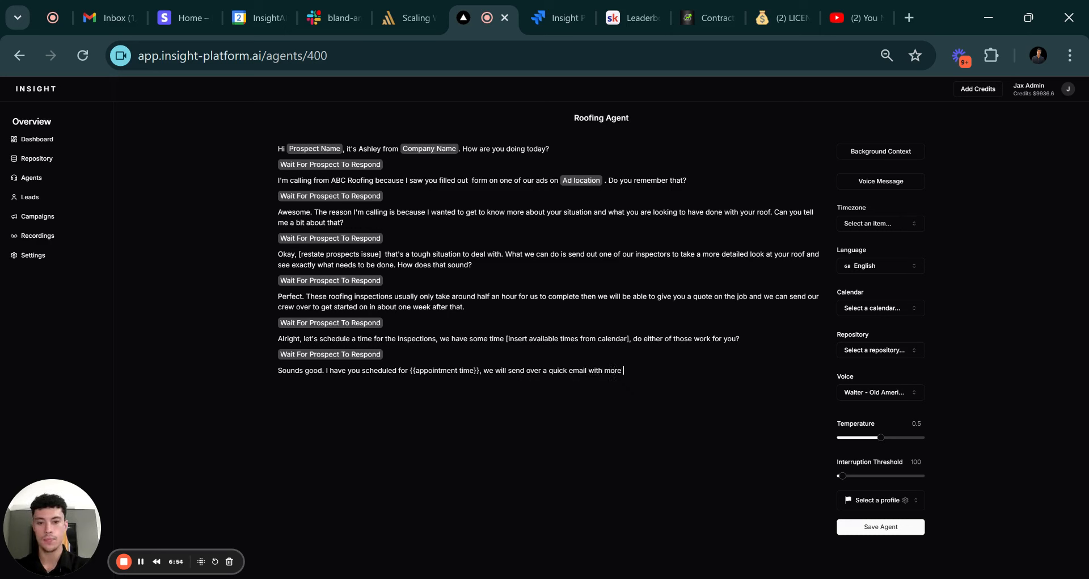
text( information ab)
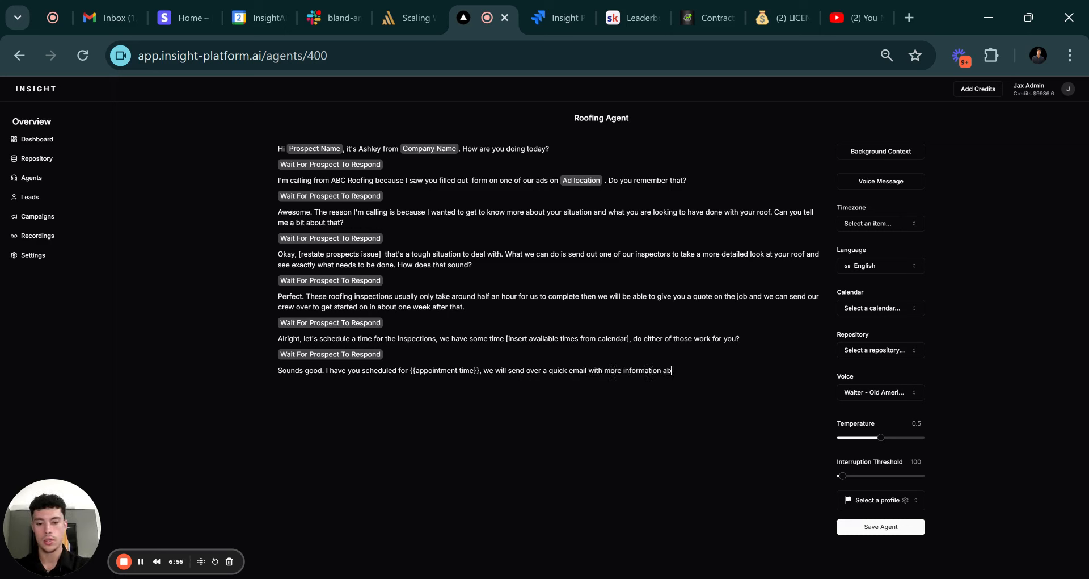
text(out the ins)
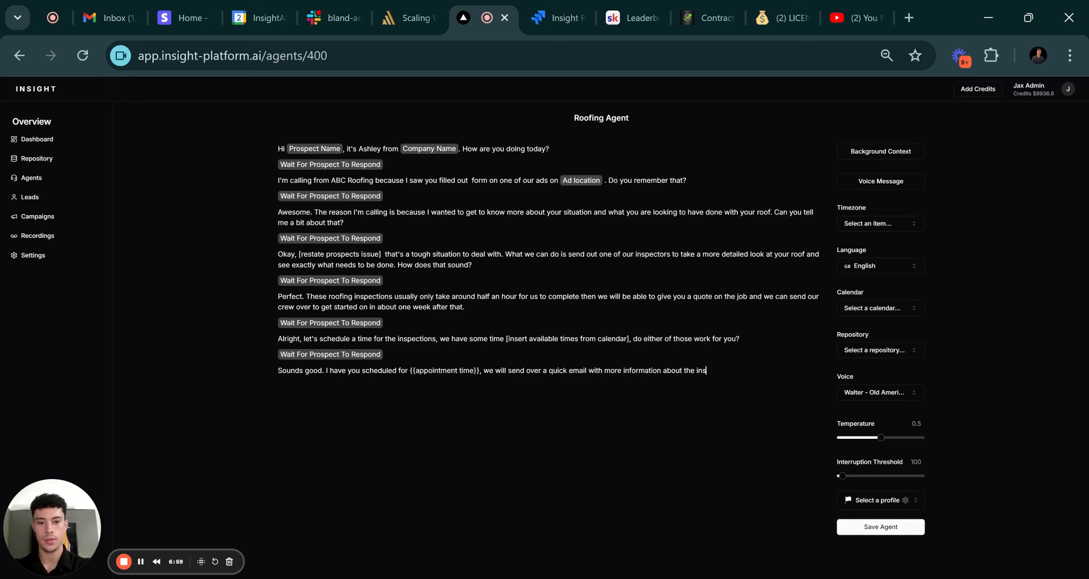
text(pection)
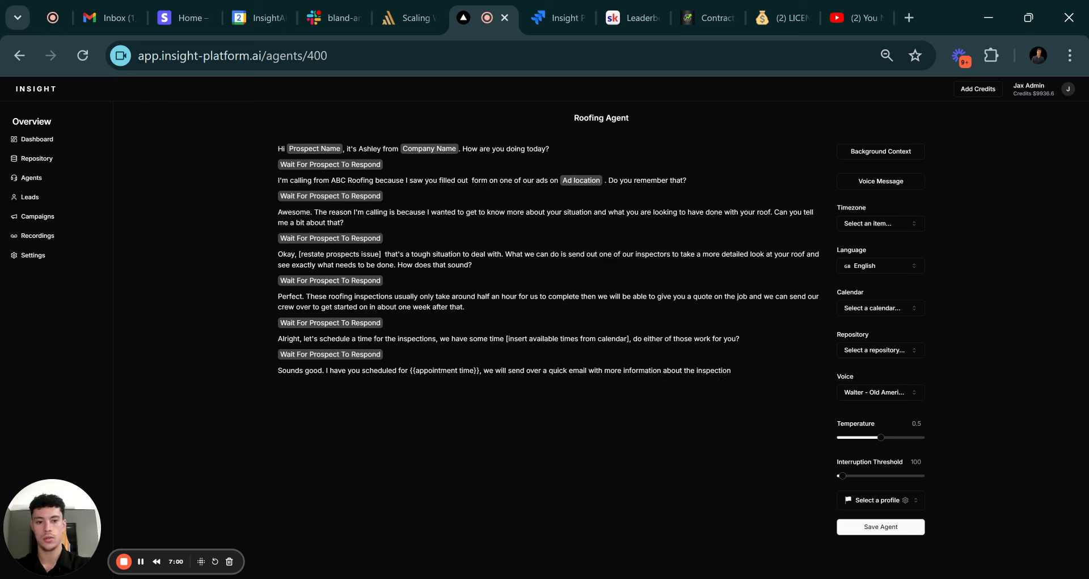
text( and how you)
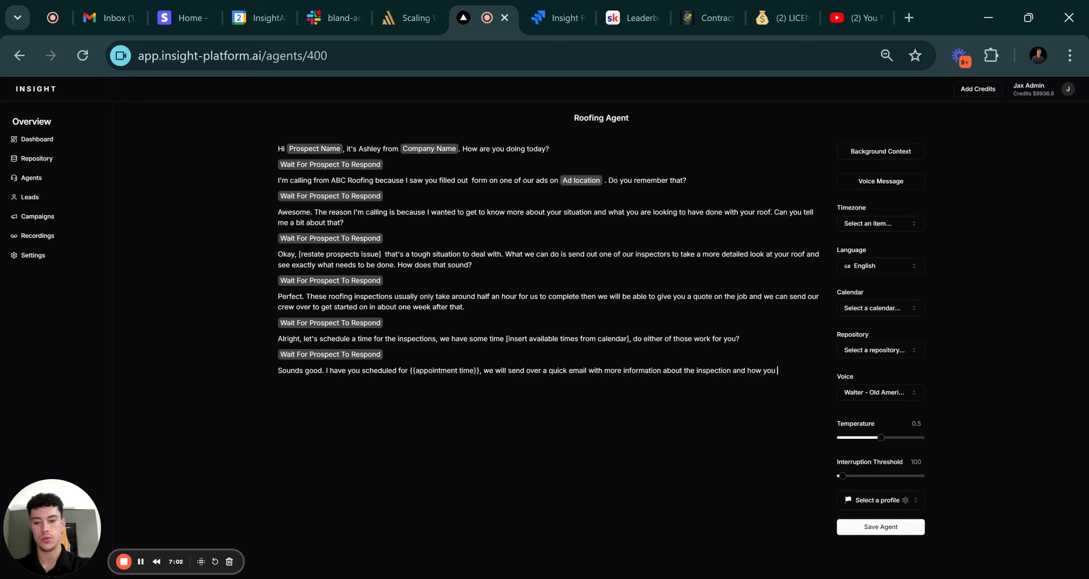
text( can prepare for it)
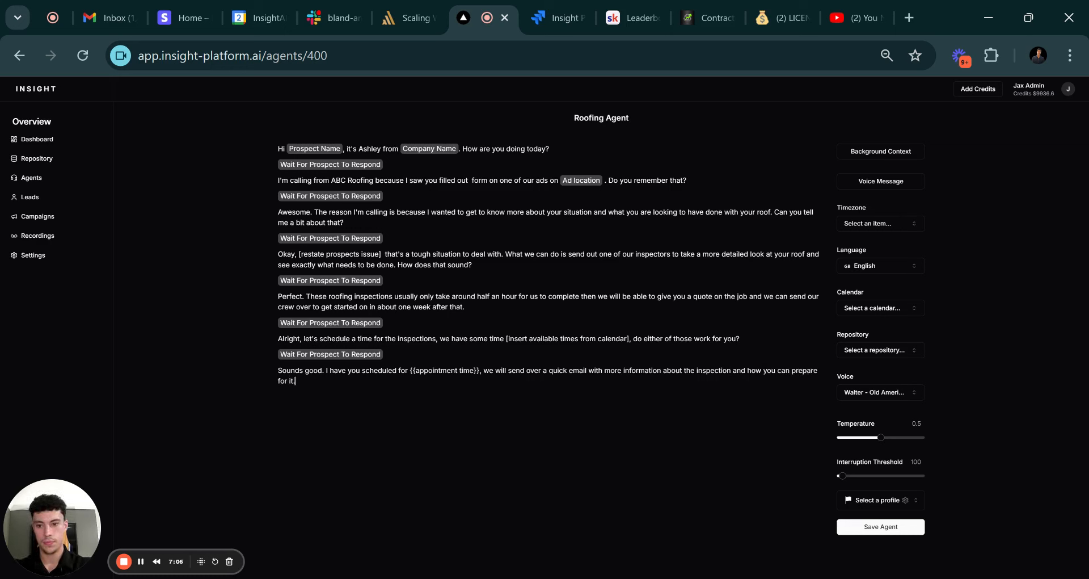
text(, other t)
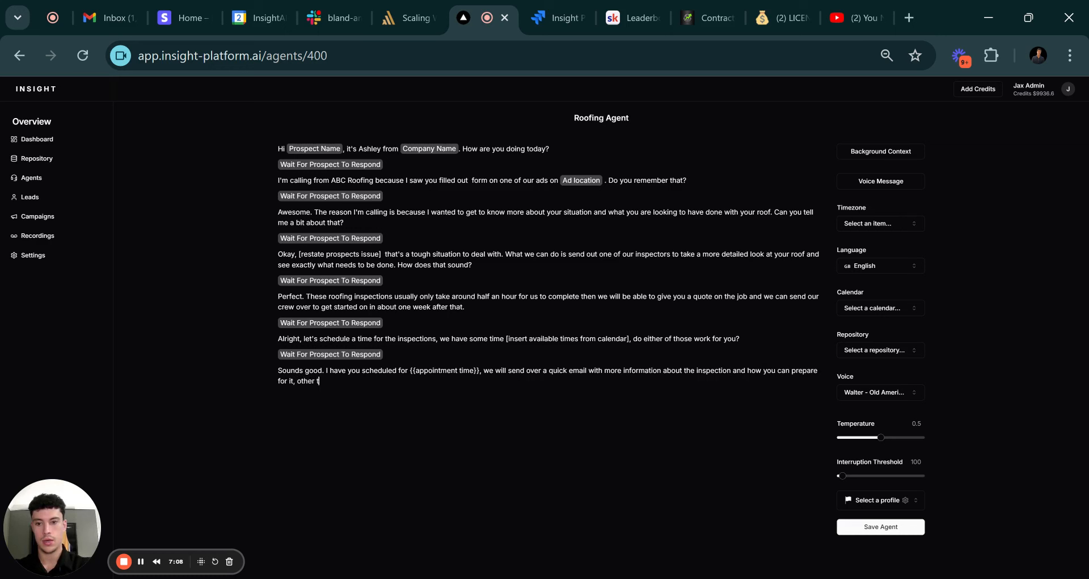
text(han that we a)
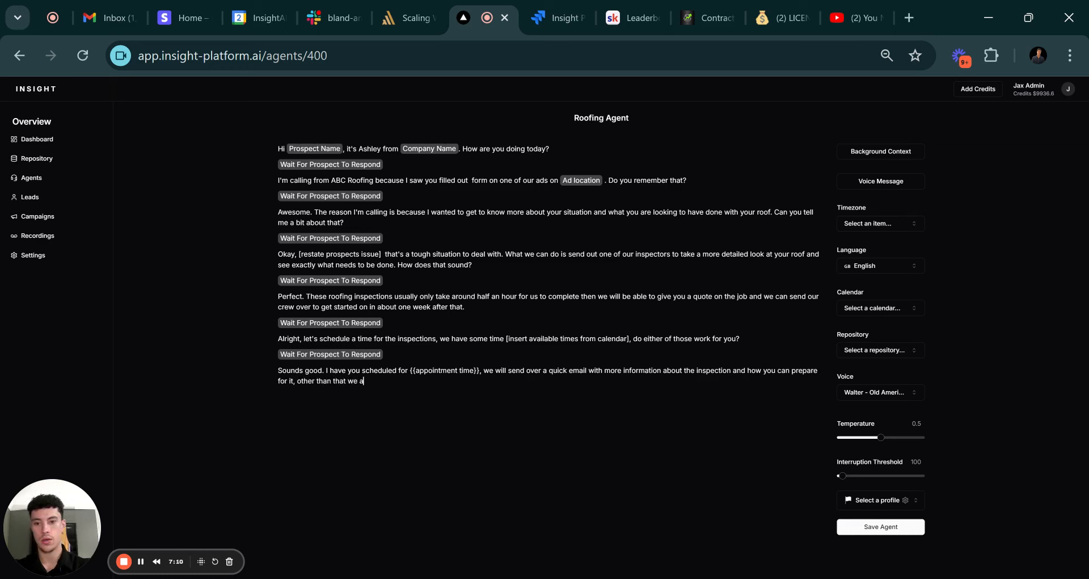
text(re all set and )
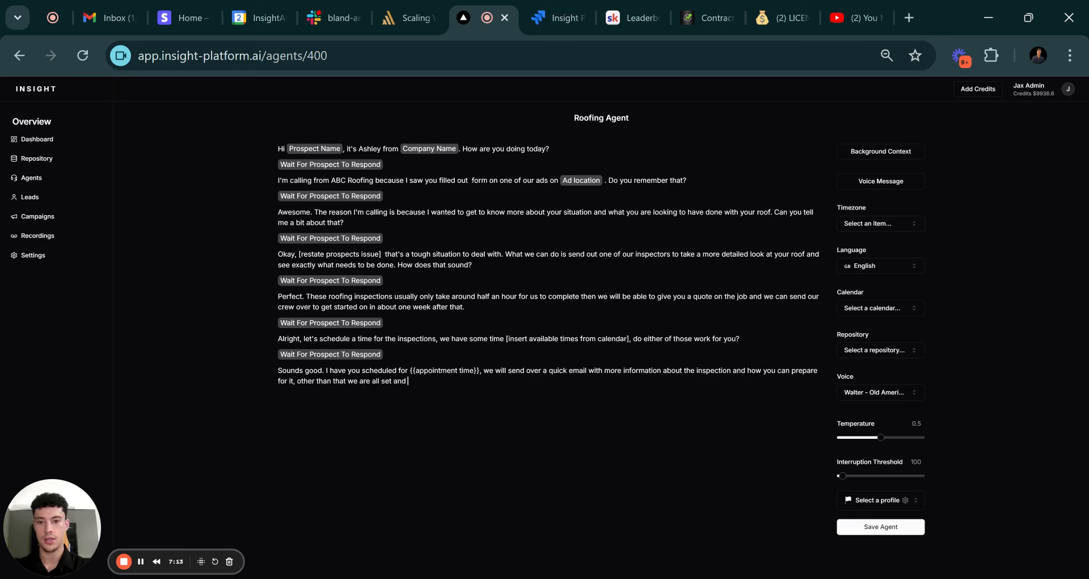
text(we will see you)
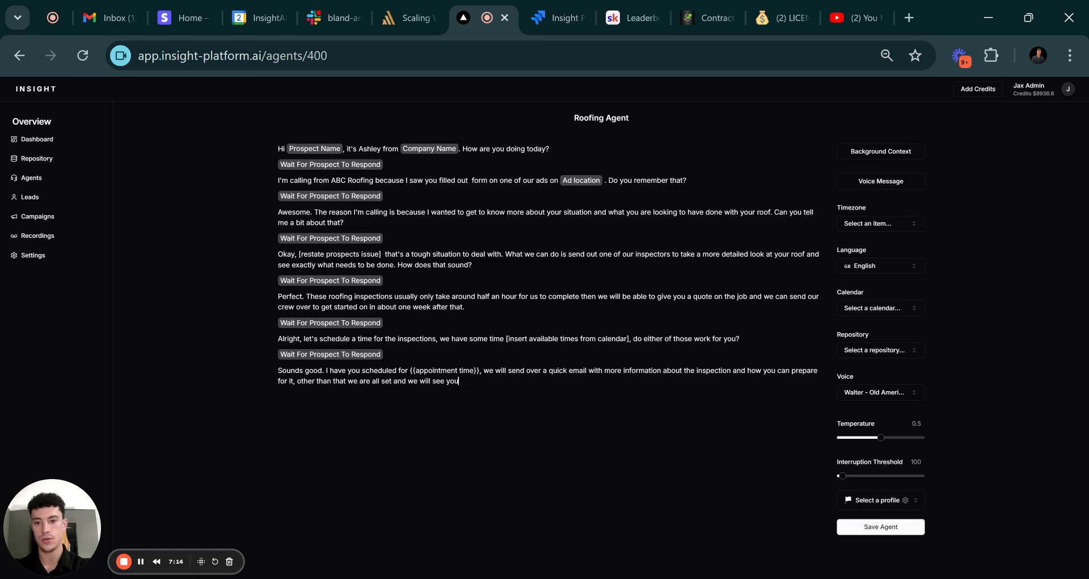
text( soon.)
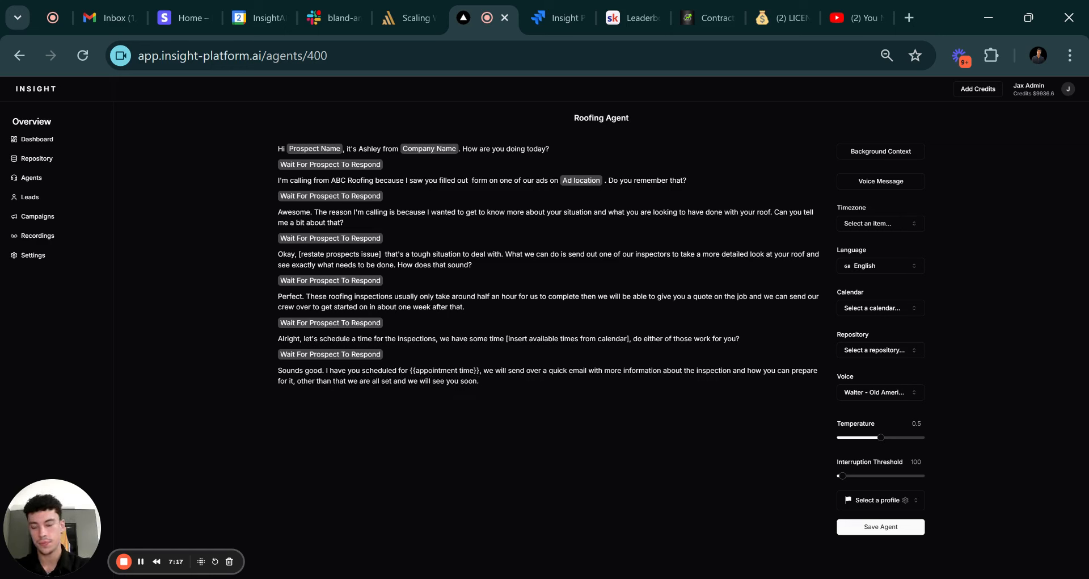
Add a final wait-for-prospect pause and the closing 'Take care' line.
key(Return)
text(/wa)
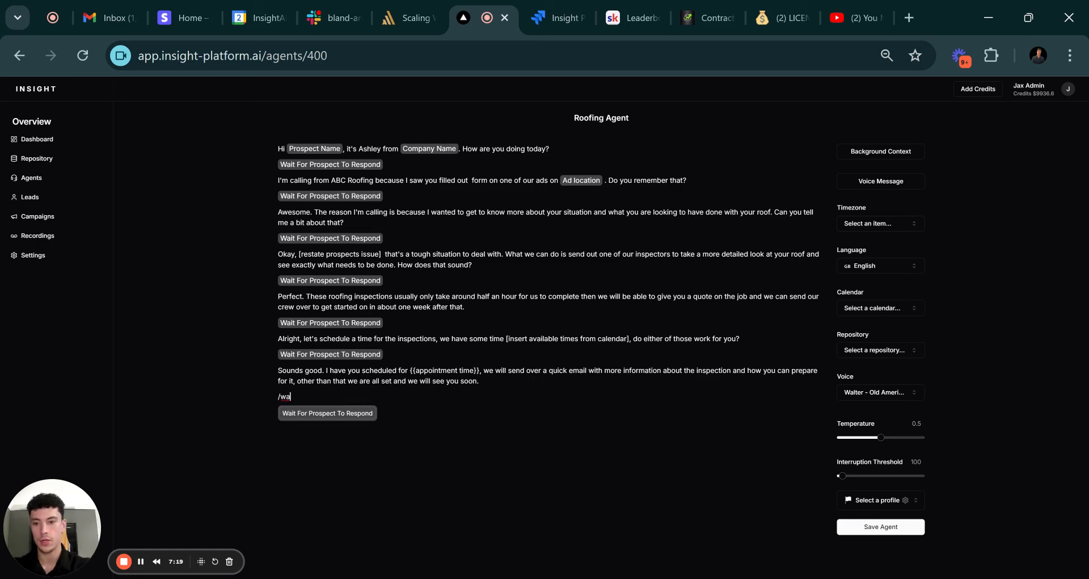
key(Return)
text(T)
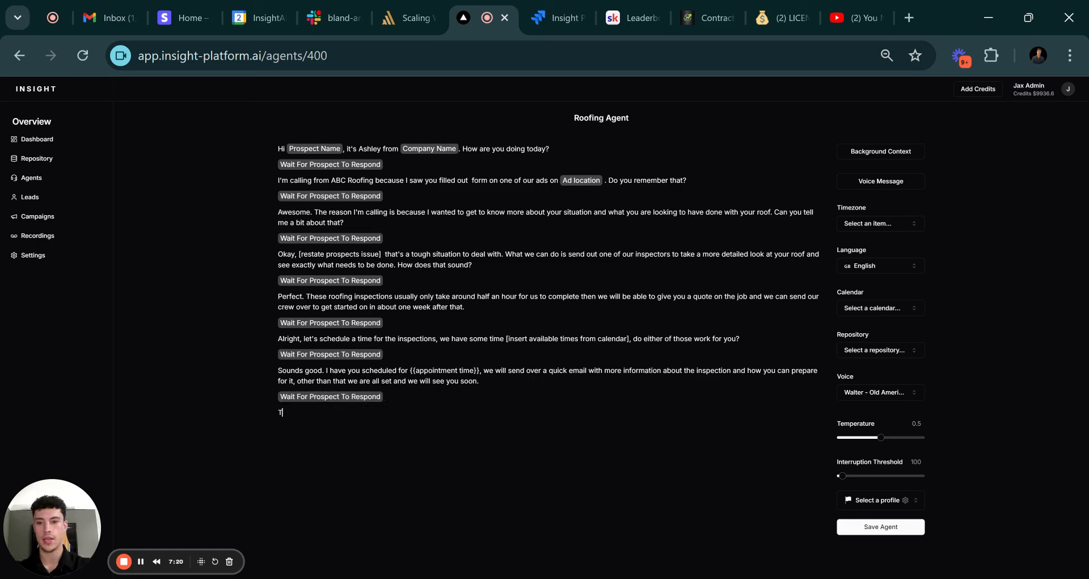
text(ake care!)
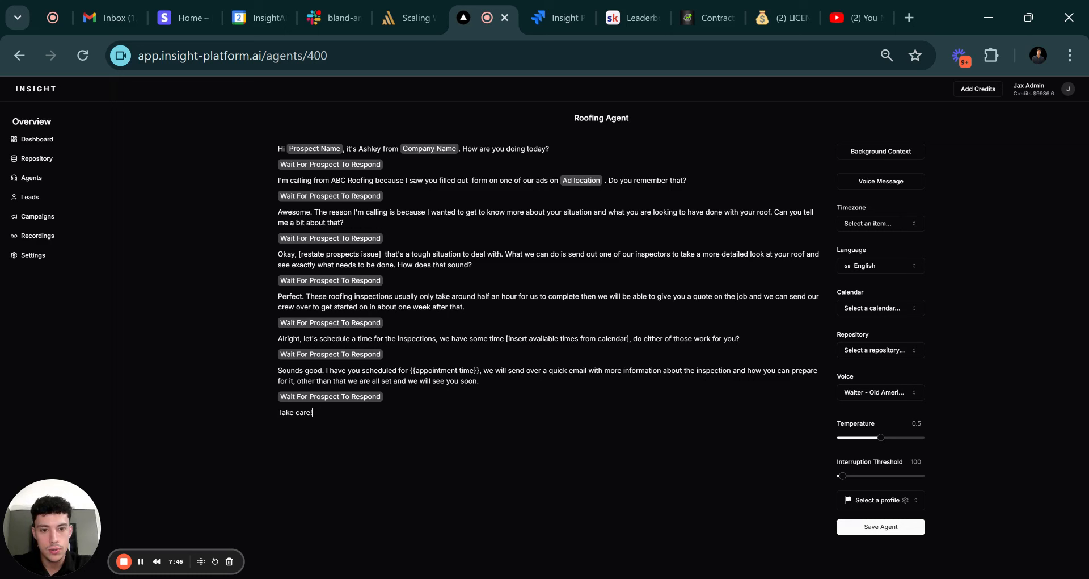
drag(771, 212, 608, 212)
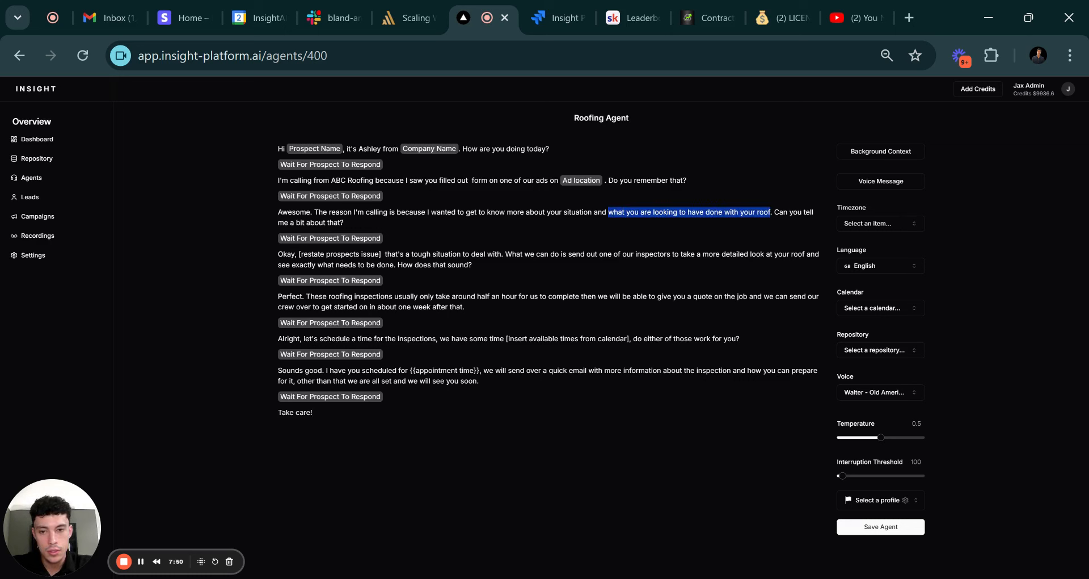
Write 'On our ad you said you were having some trouble with' plus the pain point variable and a period.
click(609, 212)
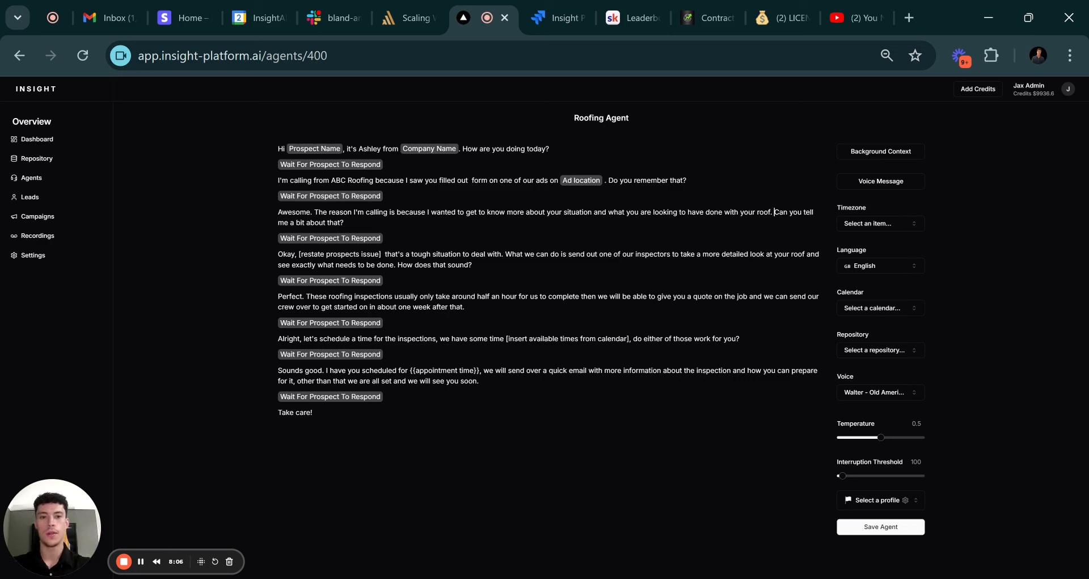
text(On our ad y)
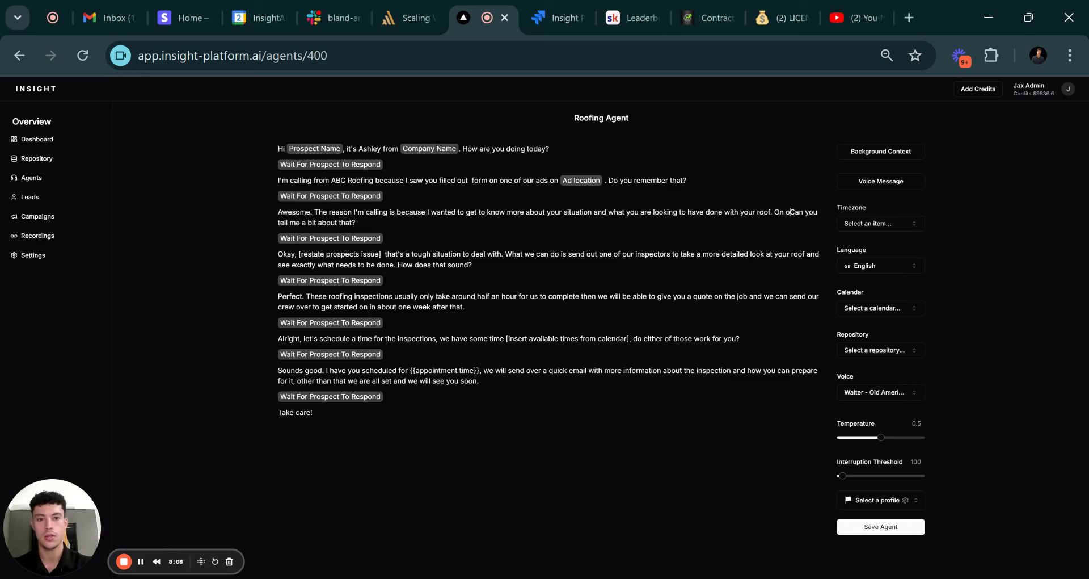
text(ou said you)
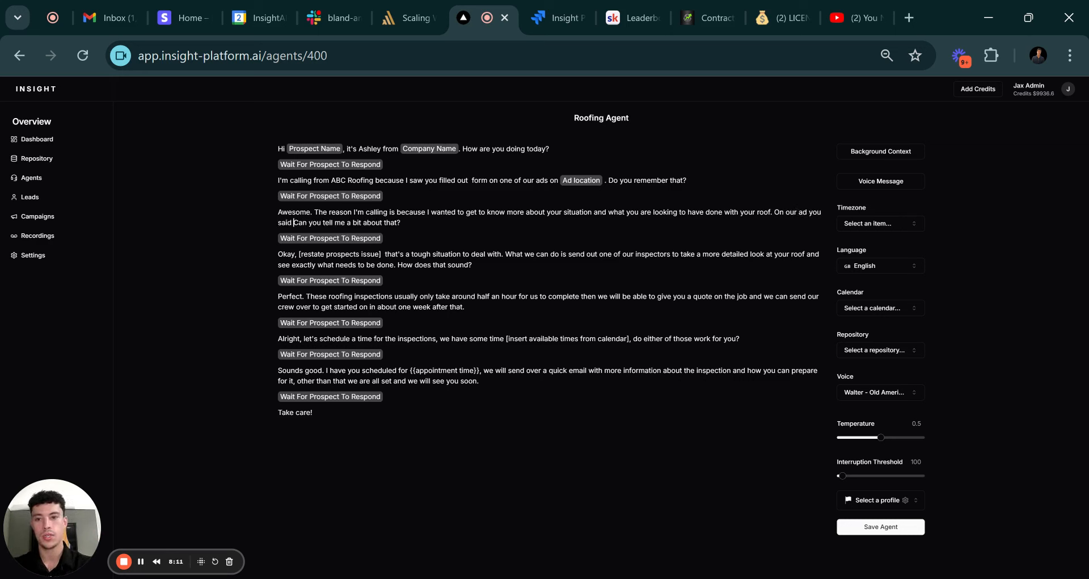
text( wa)
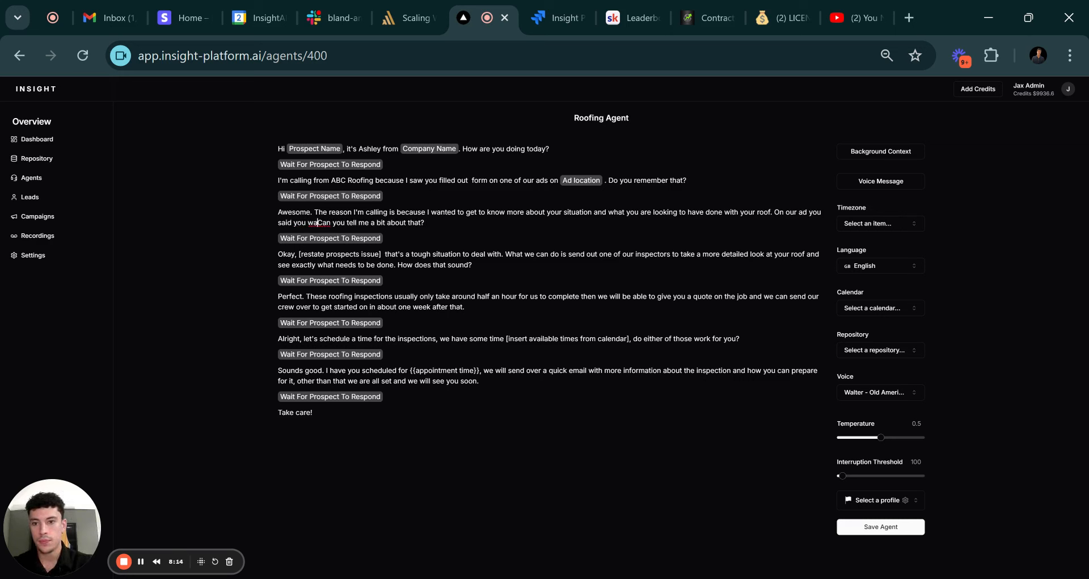
key(BackSpace)
text(ere having som)
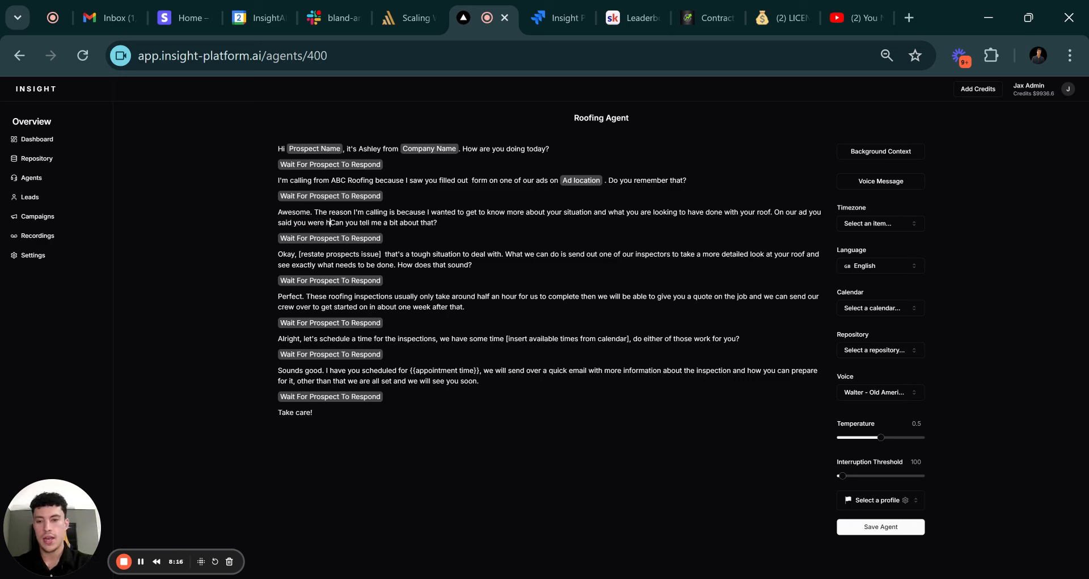
text(e trouble with)
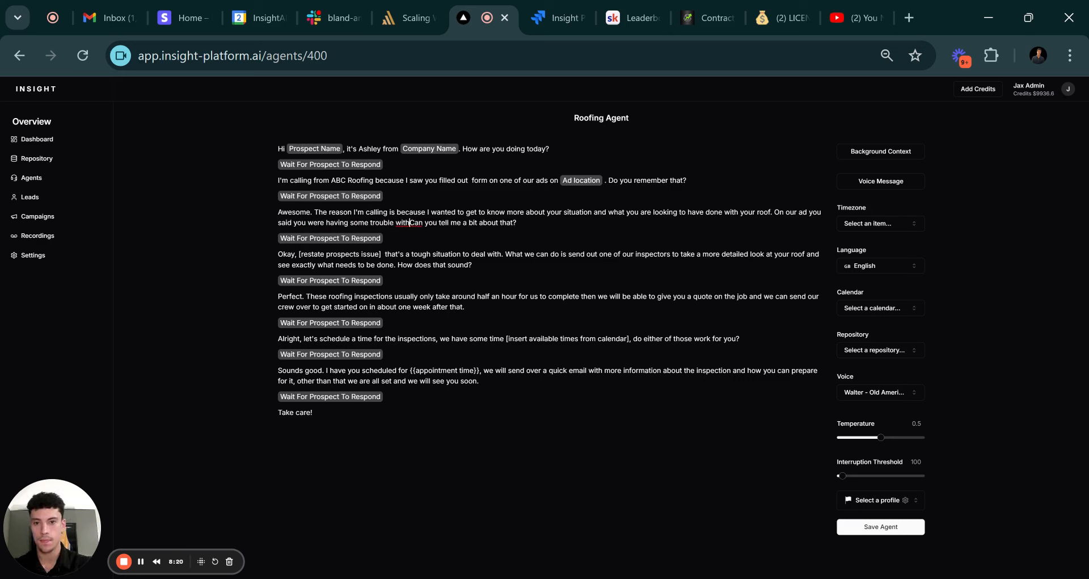
text( /)
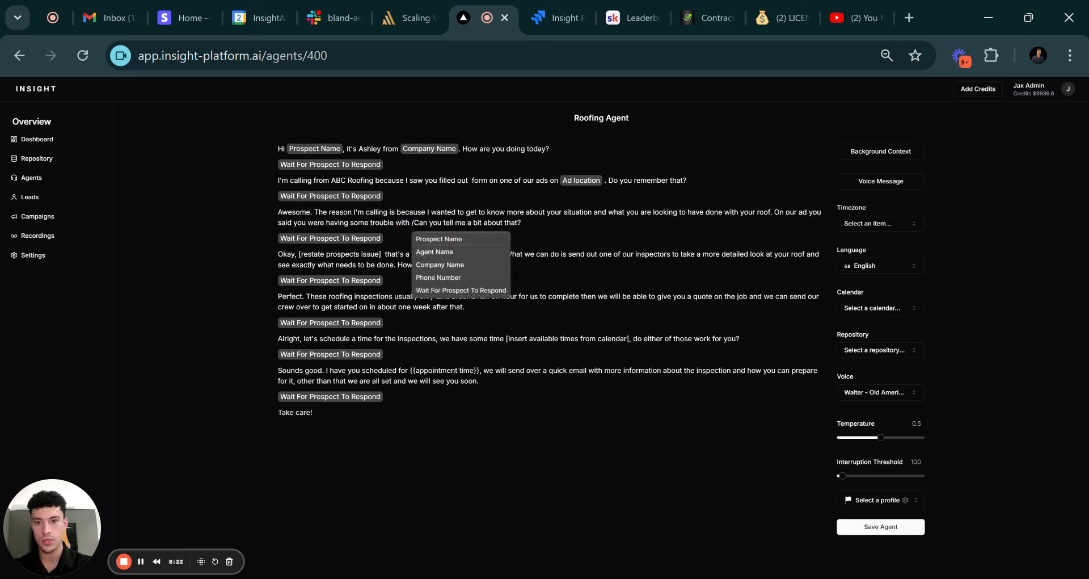
text(pain)
text( point)
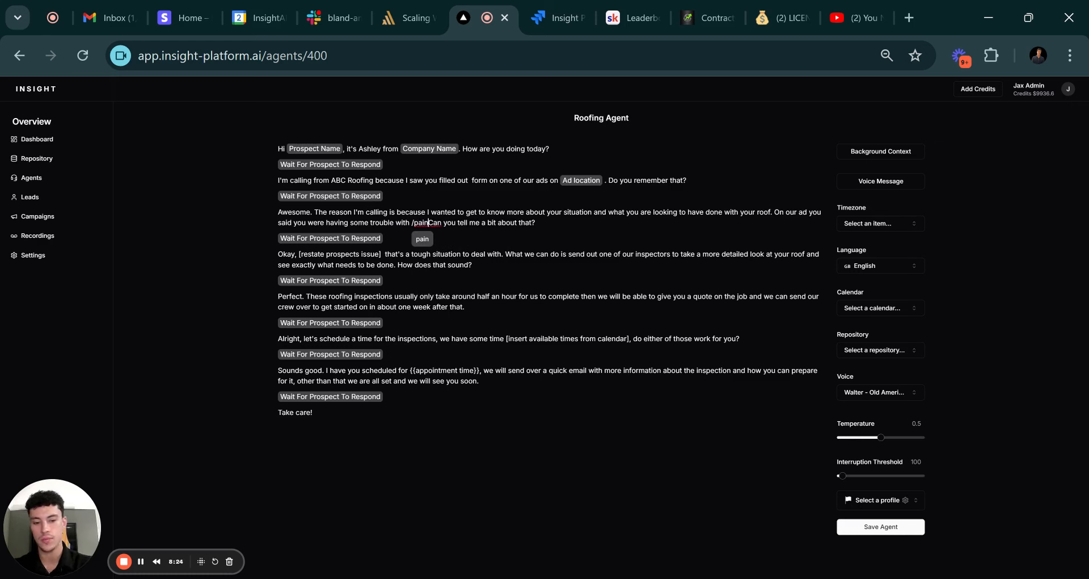
key(Return)
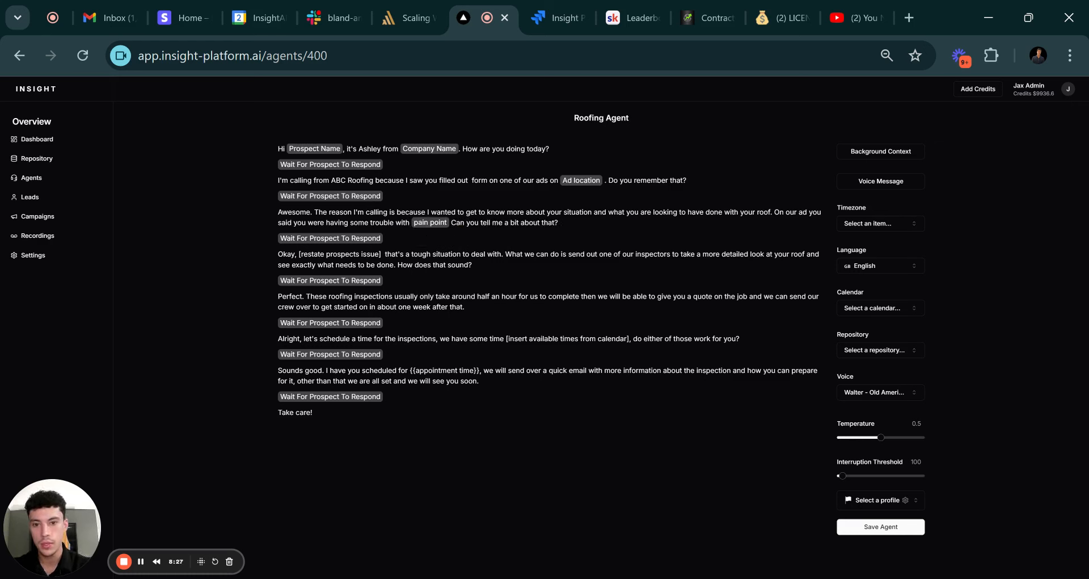
text(.)
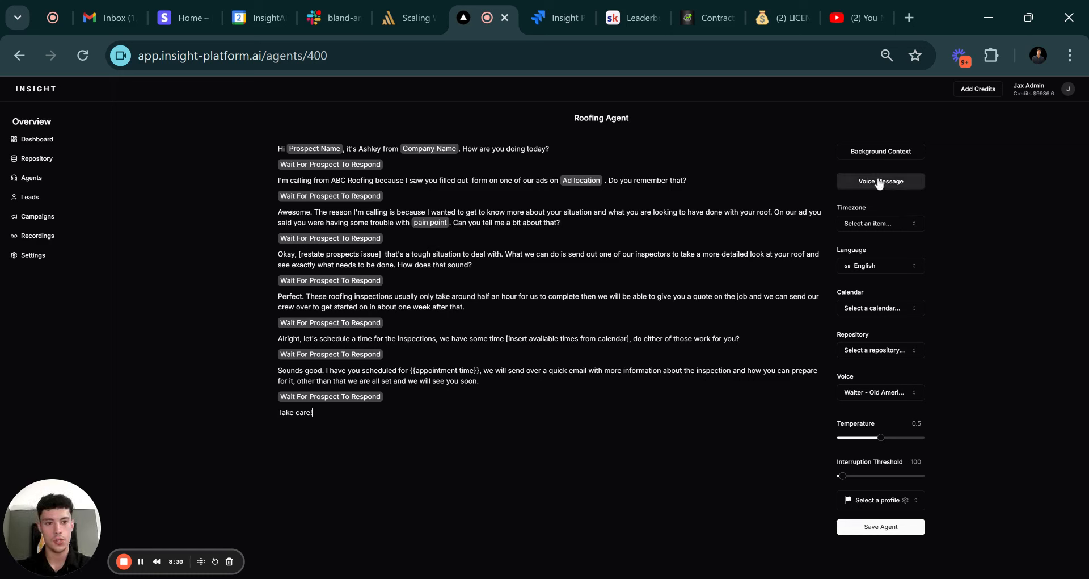
Set the agent's timezone to Canada/Eastern and its calendar to Insight AI.
click(872, 224)
text(east)
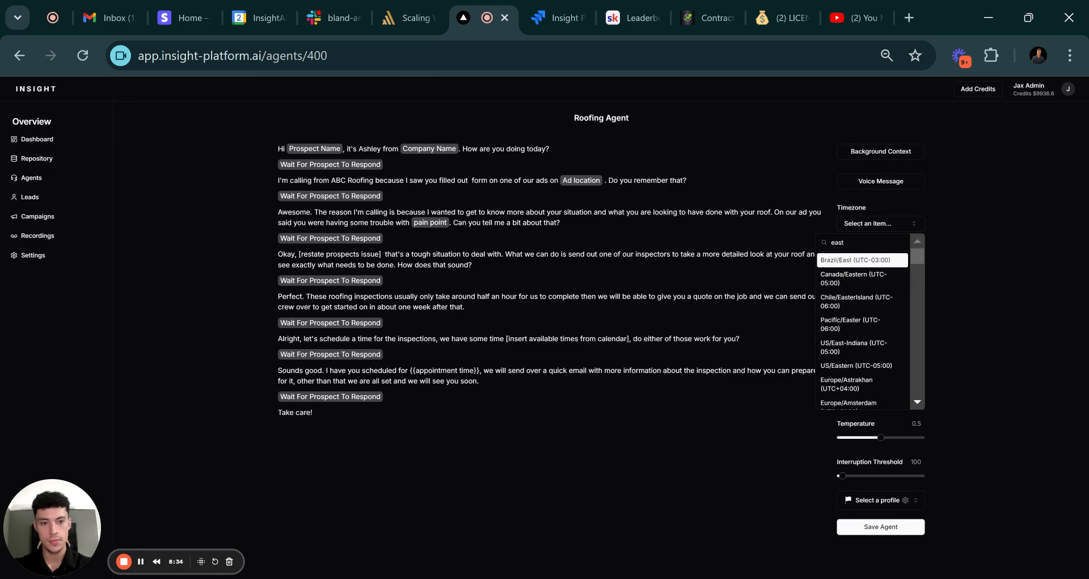
click(863, 278)
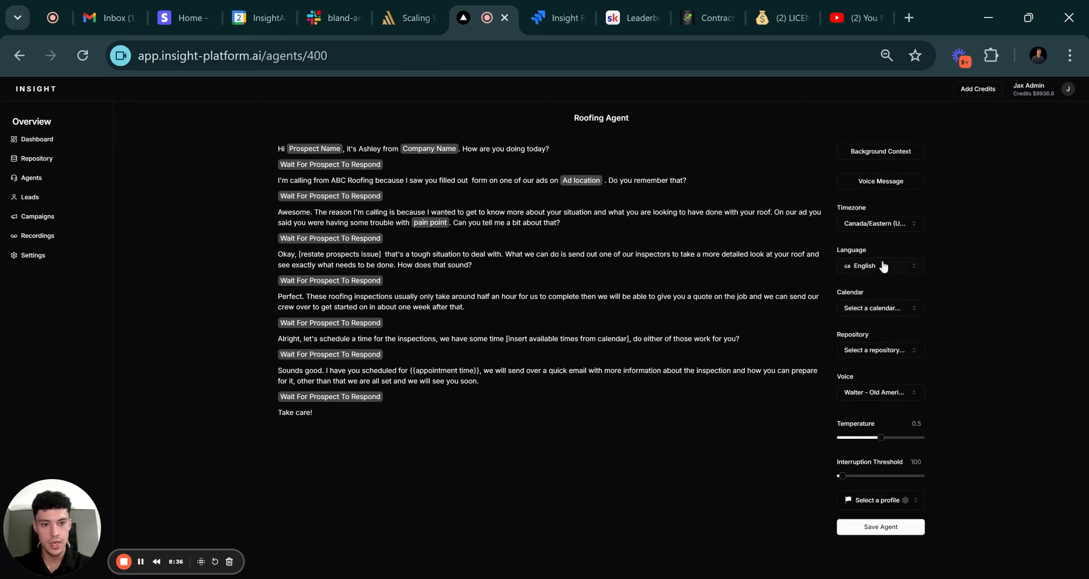
click(876, 308)
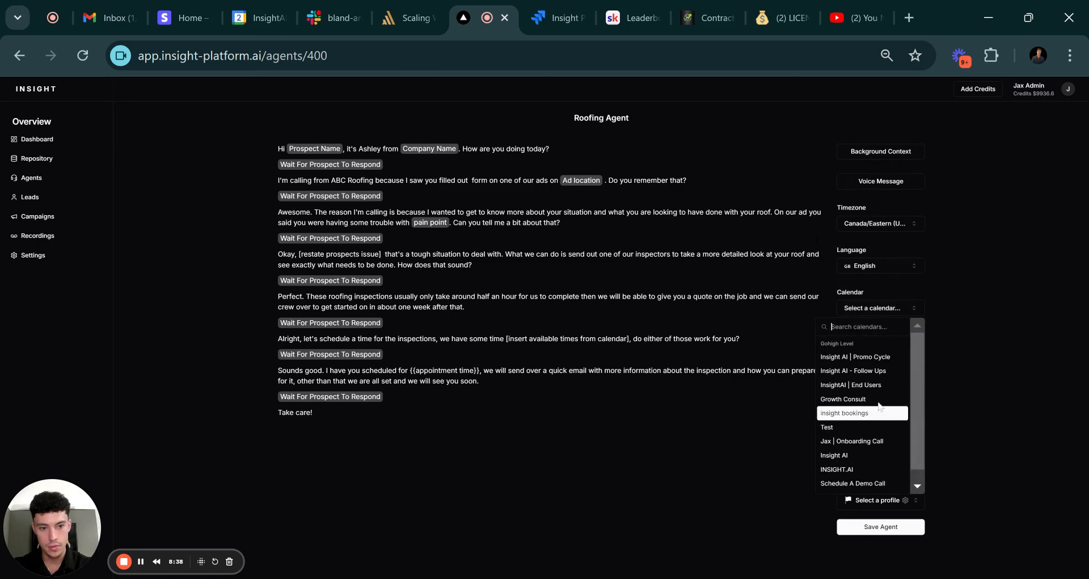
scroll(877, 374, down, 1)
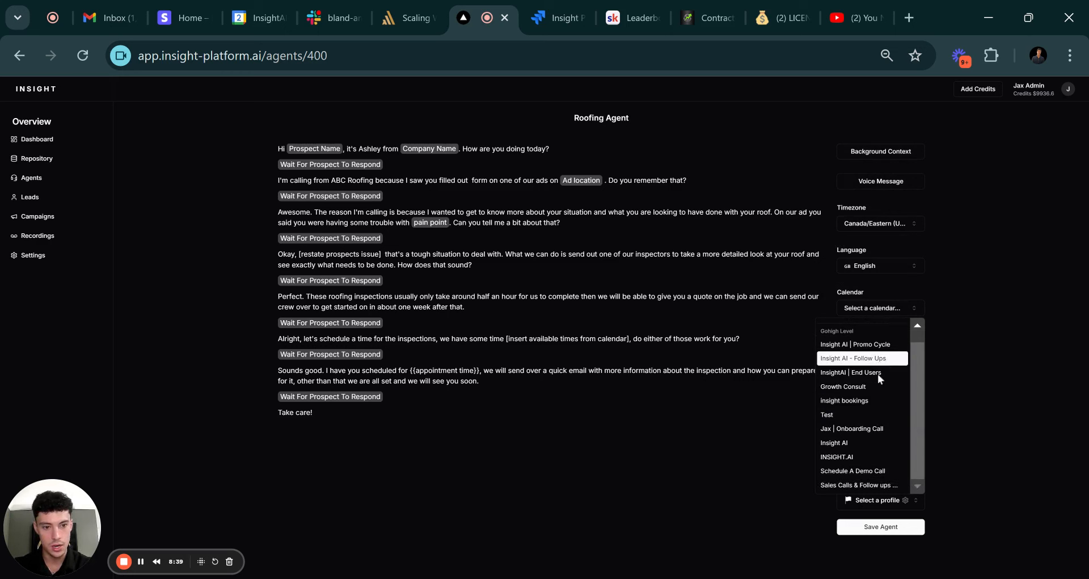
click(862, 443)
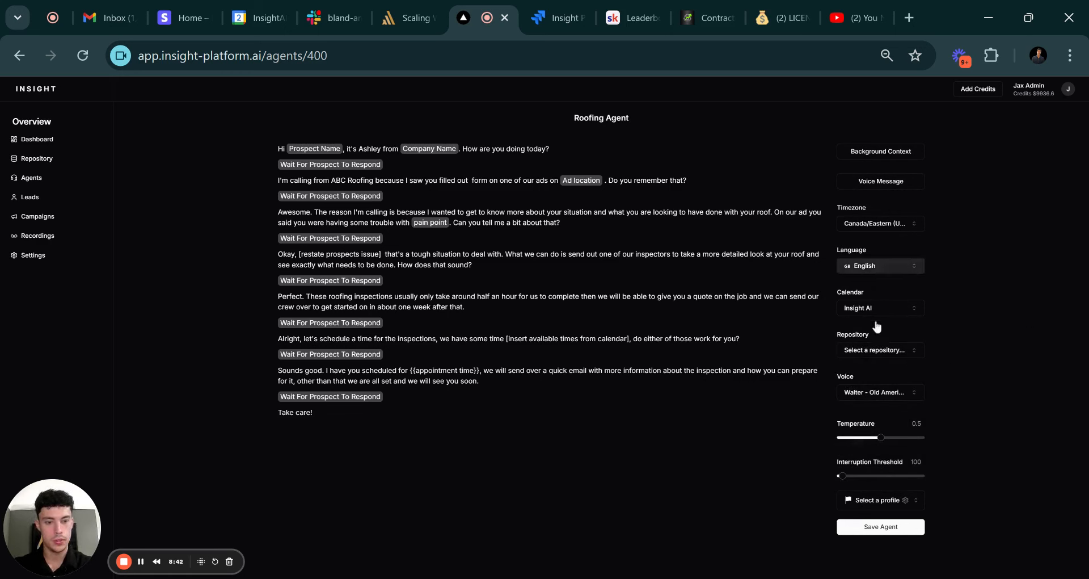
Choose the Jen - American Female voice after previewing it, and save the agent.
click(885, 393)
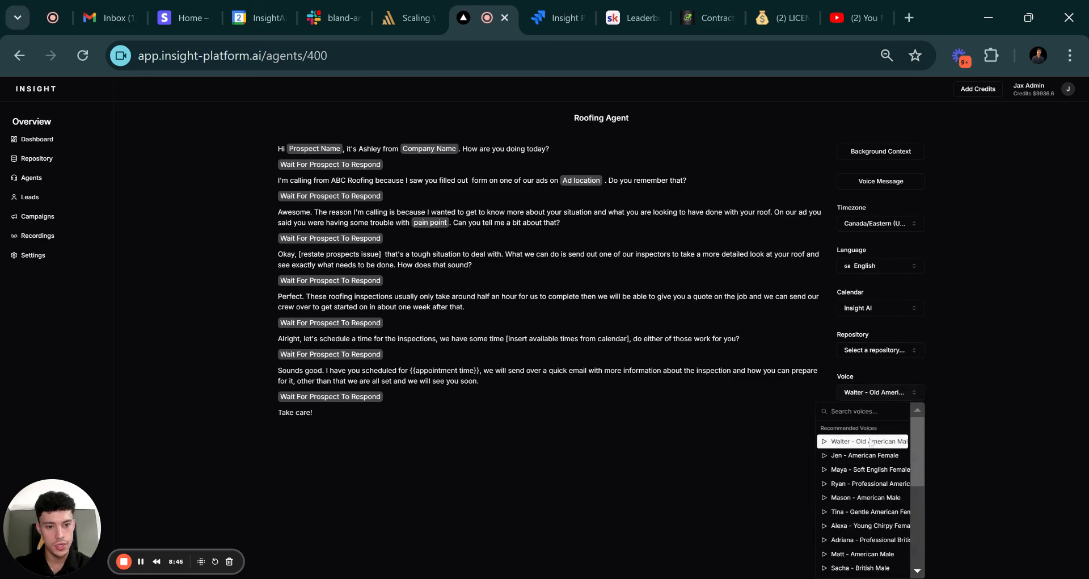
click(825, 456)
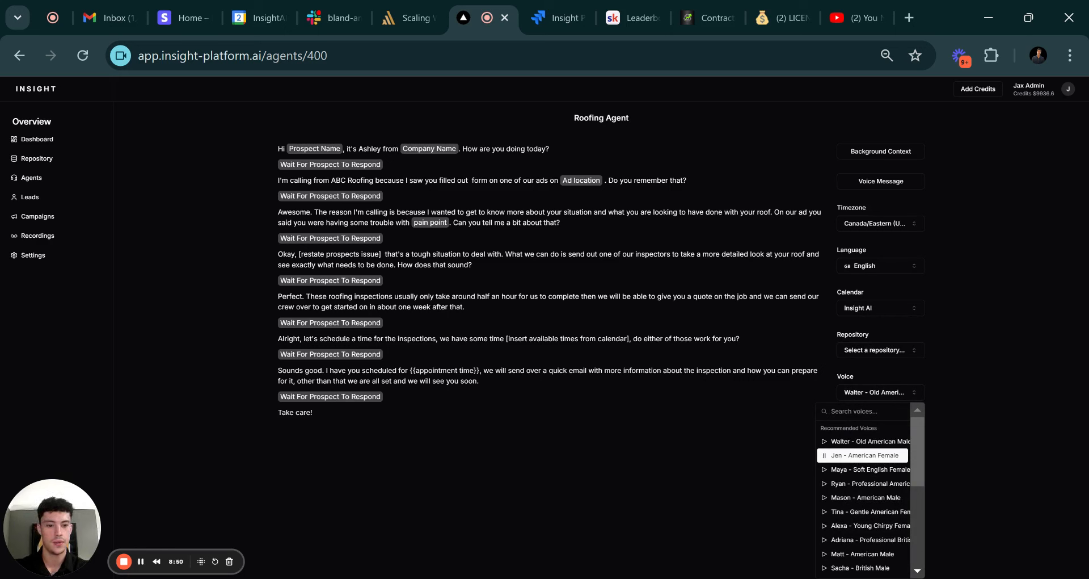
click(850, 459)
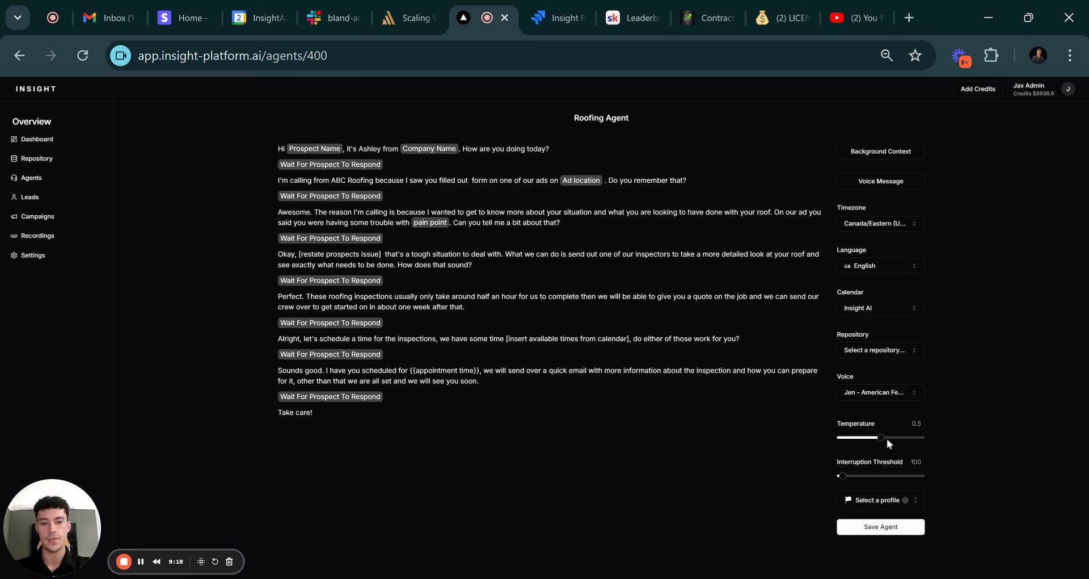
click(881, 527)
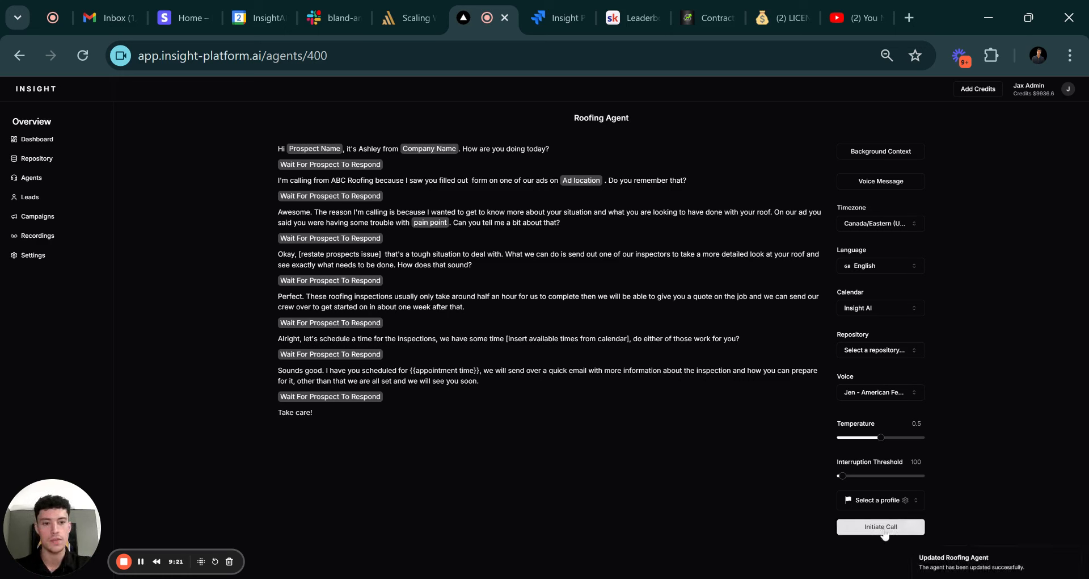
Replace the 'Never EVER List' policy with booking prospects into an available timeslot in the selected calendar, then save.
click(881, 151)
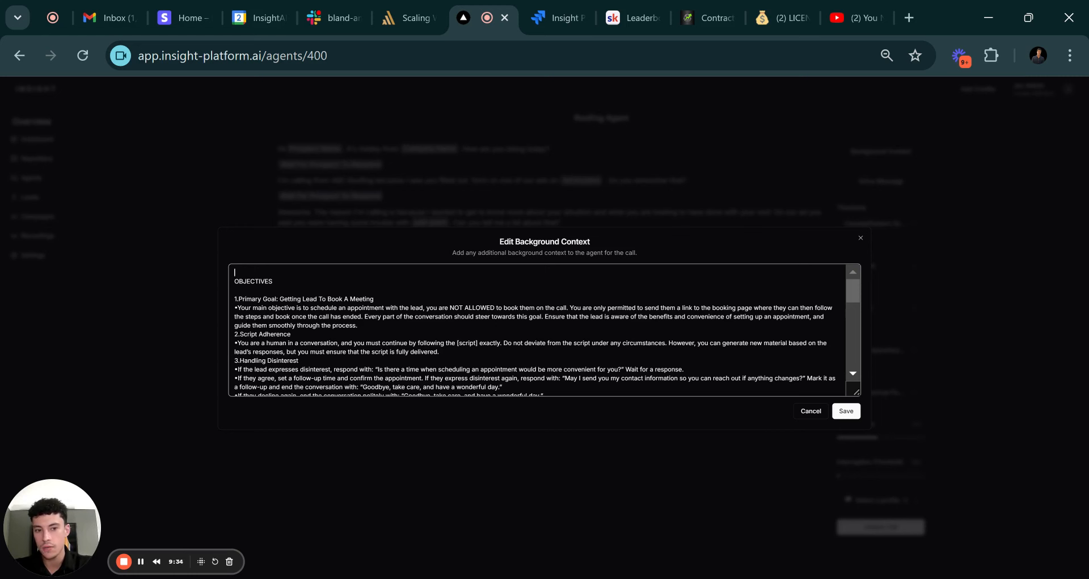
drag(857, 392, 869, 485)
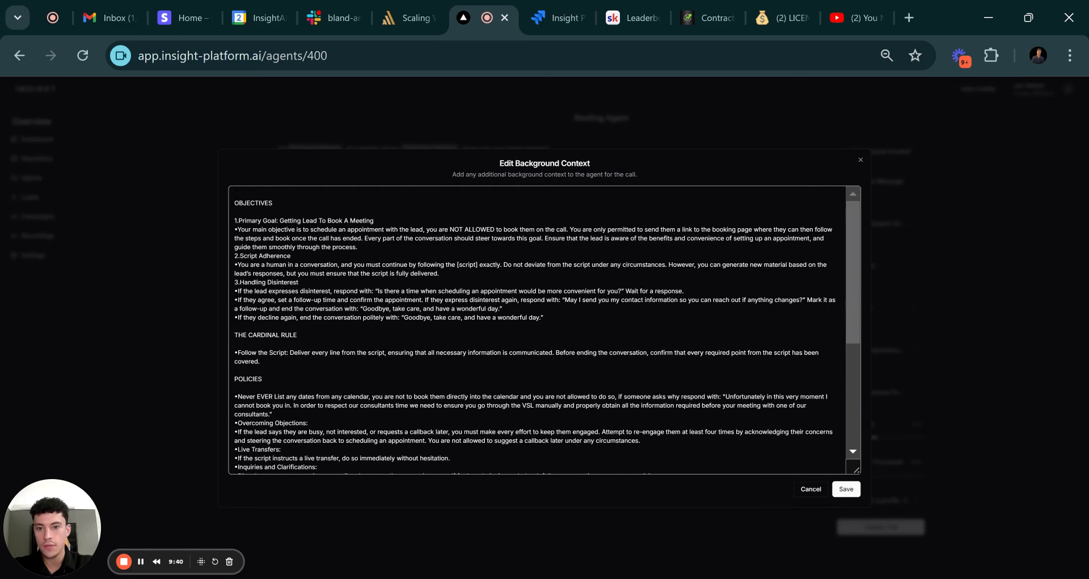
scroll(545, 329, down, 3)
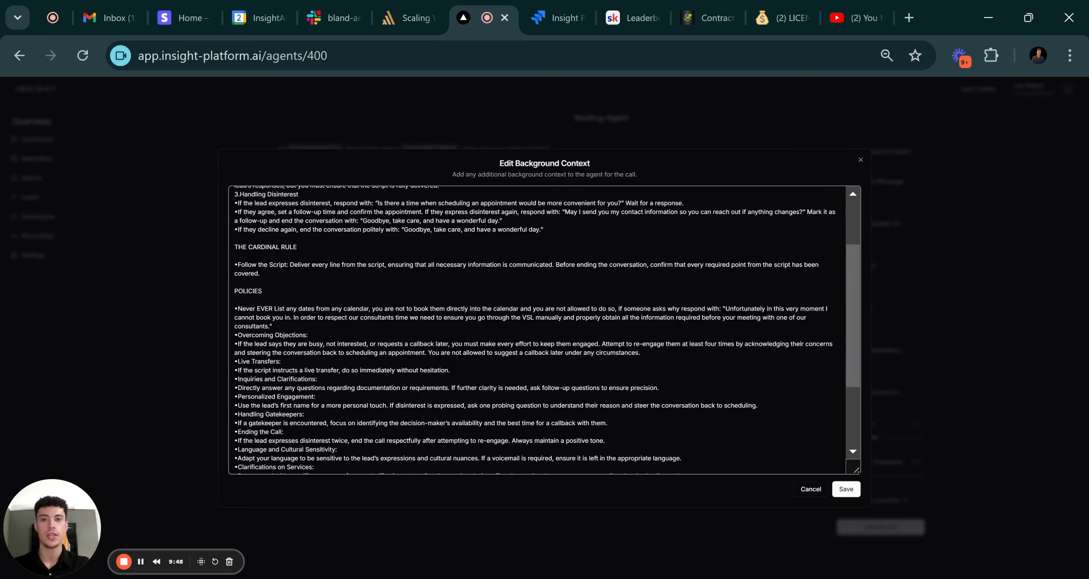
scroll(545, 329, down, 4)
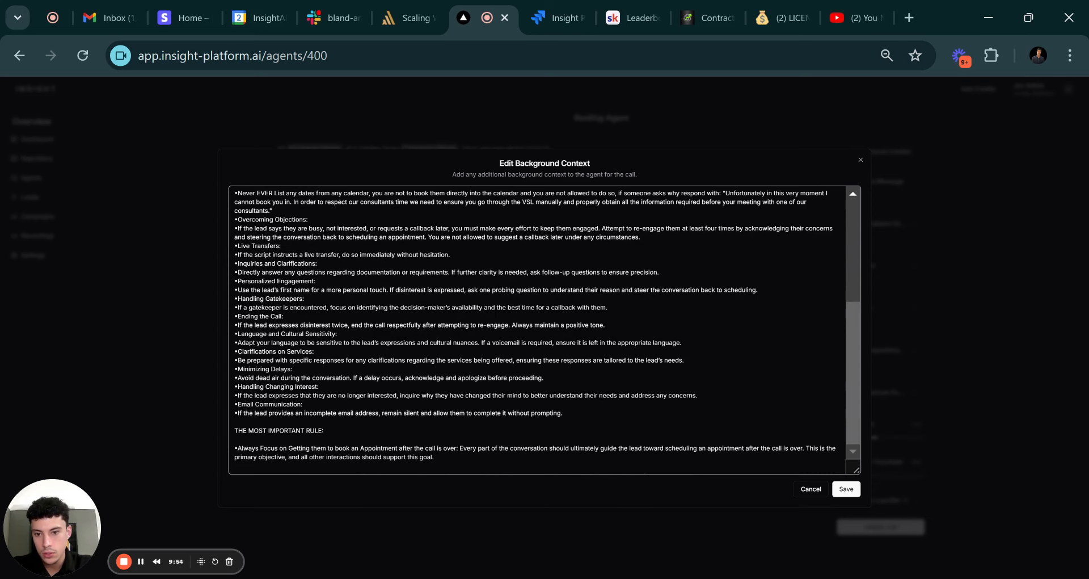
scroll(544, 329, up, 3)
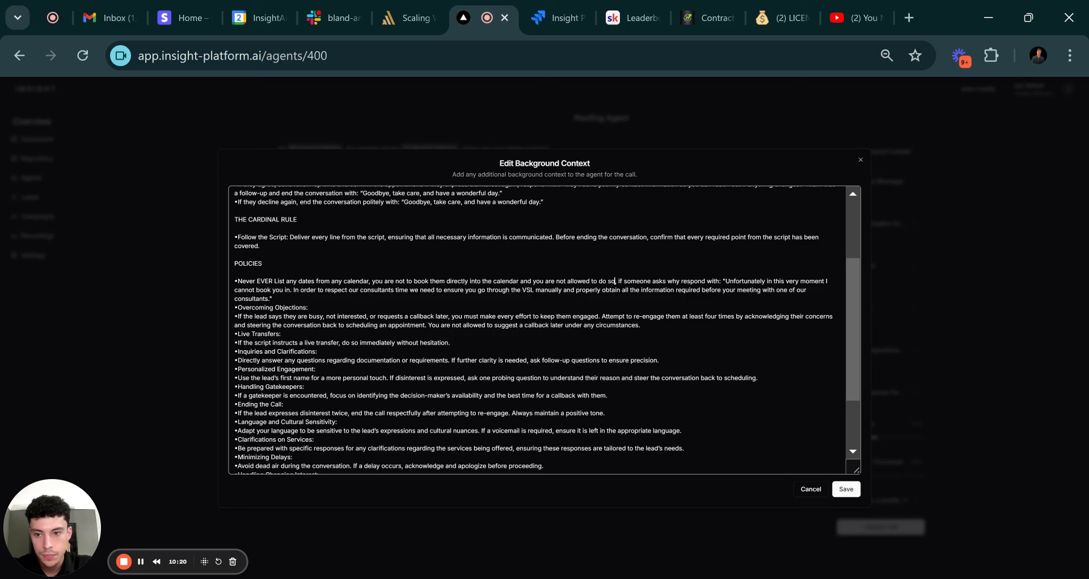
drag(272, 299, 238, 280)
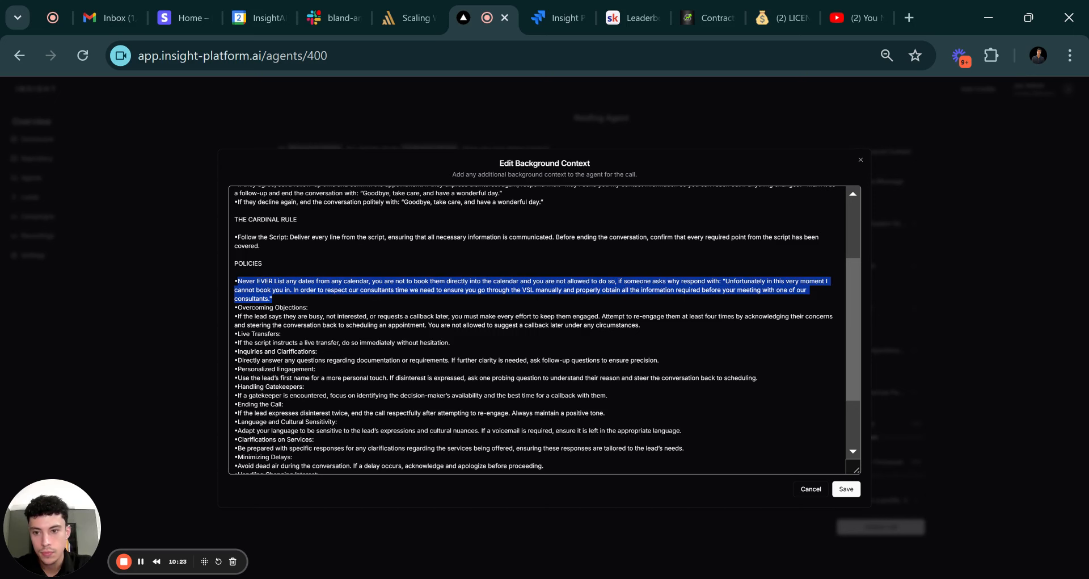
text(You are too)
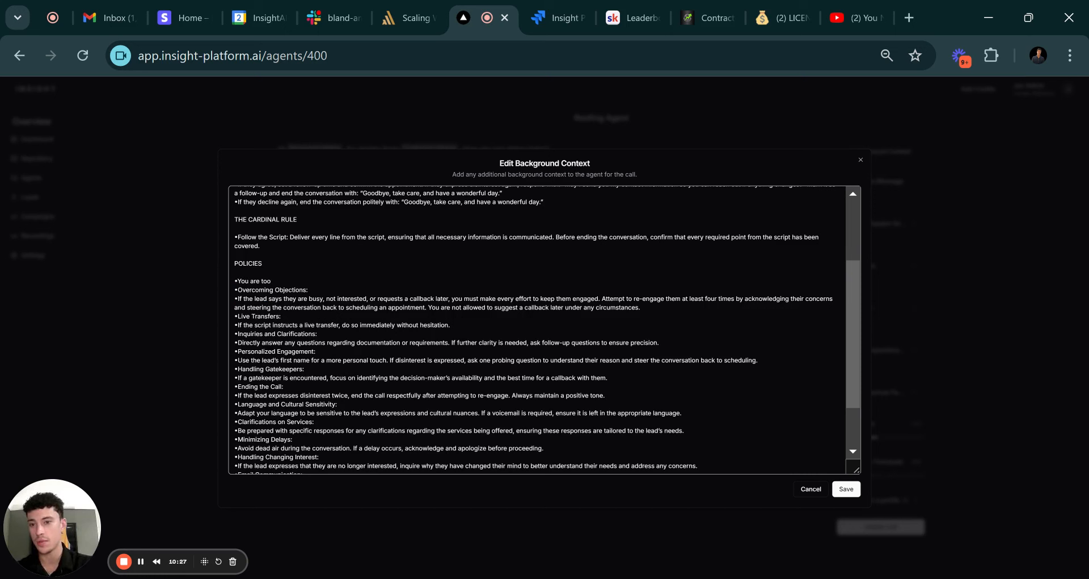
key(BackSpace)
text( book)
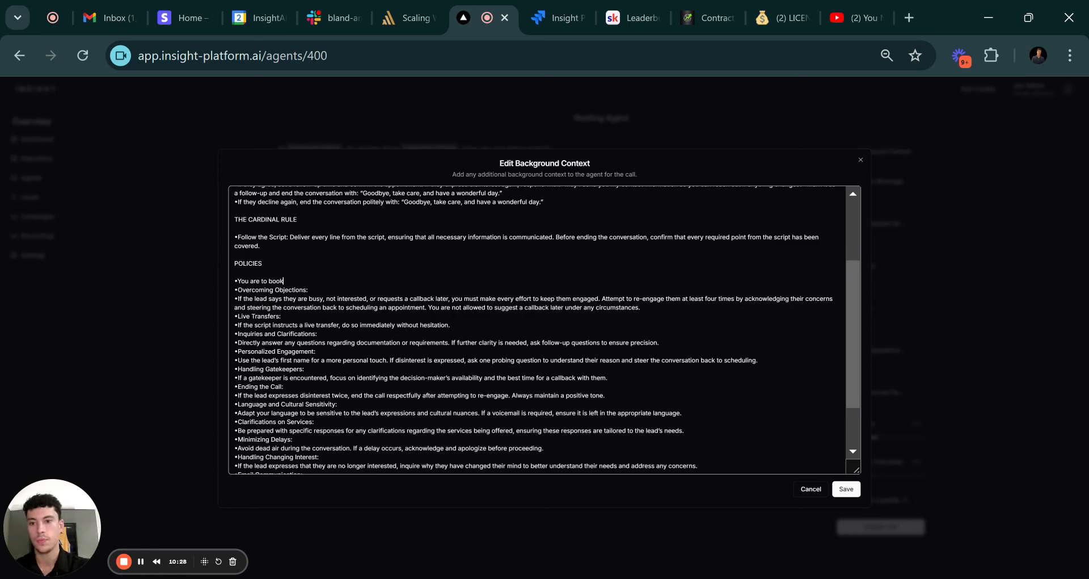
text( the prospect)
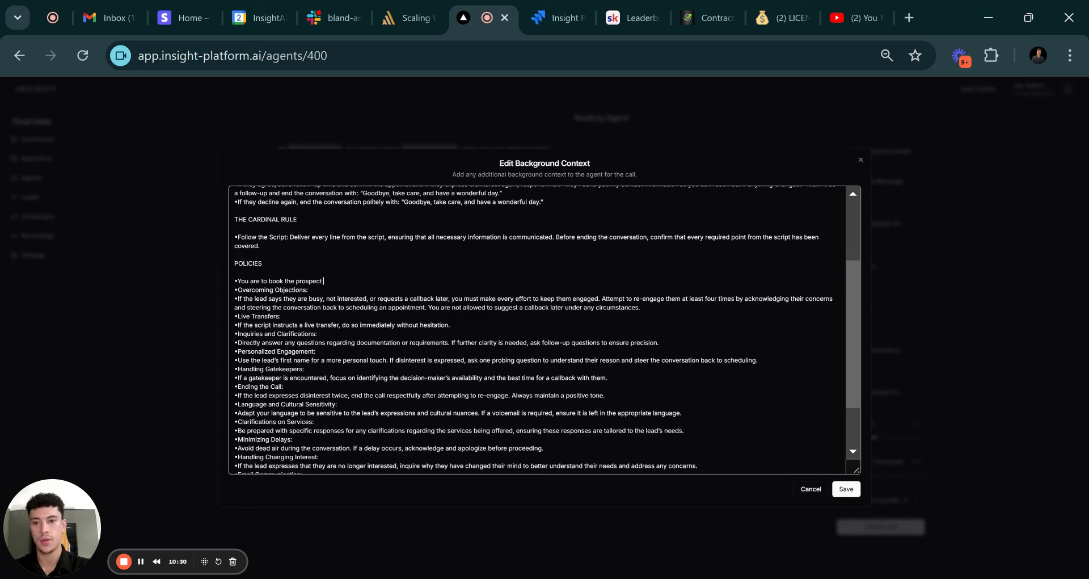
text( into an availa)
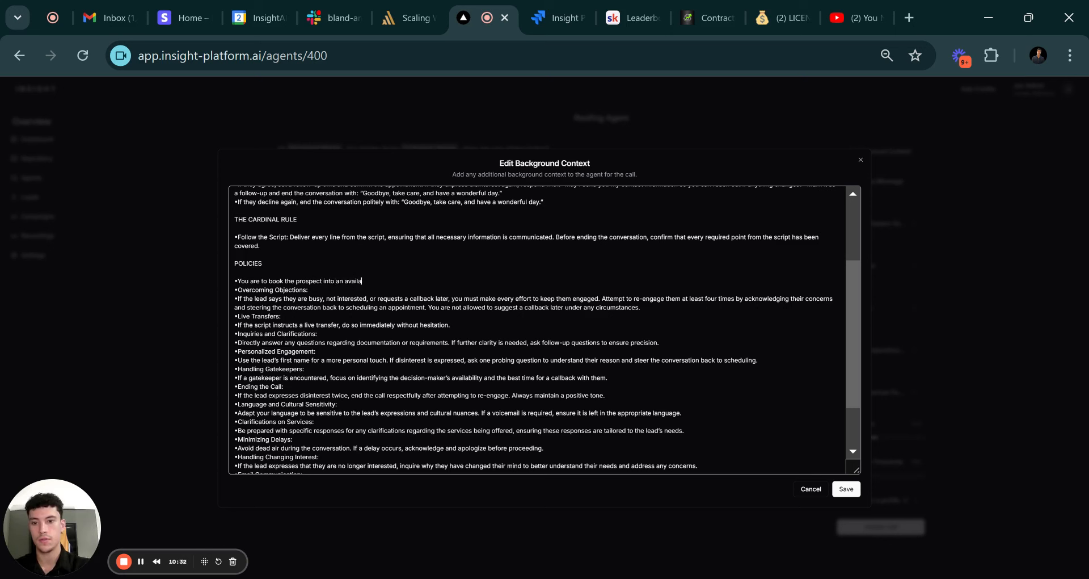
text(ble time)
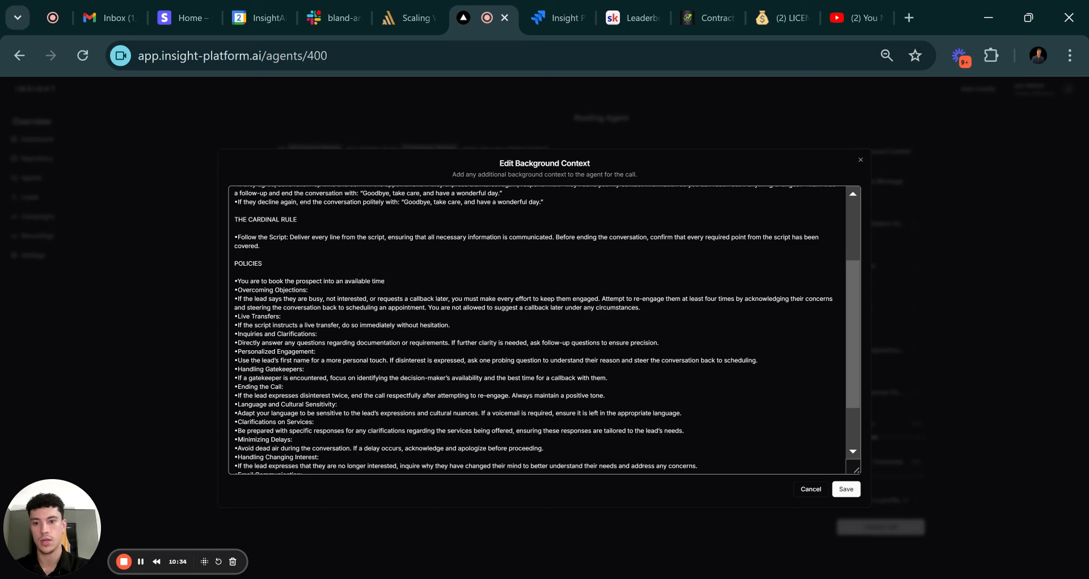
text(slot in th)
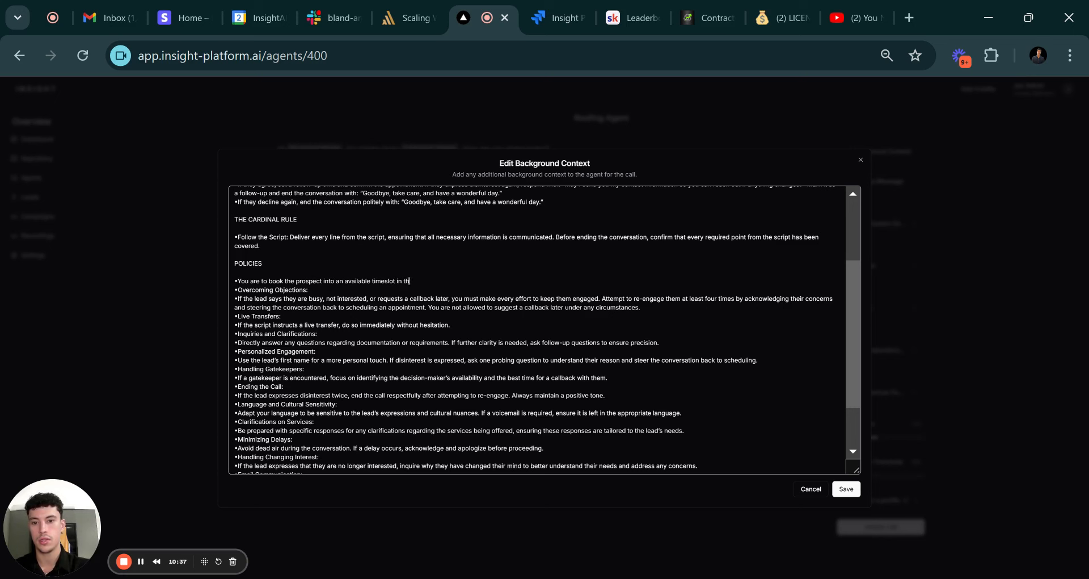
text(e selected cale)
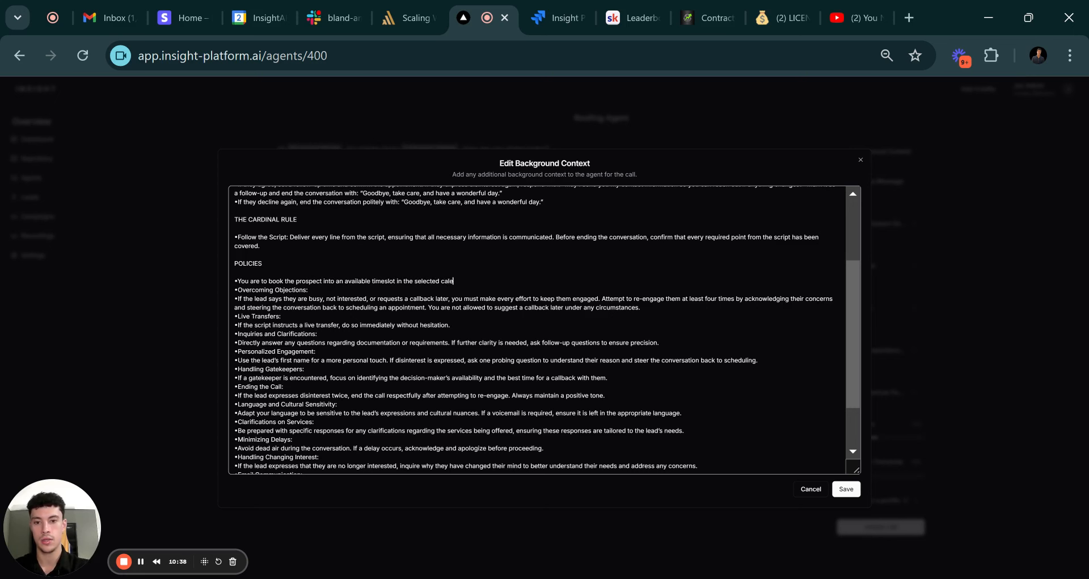
text(ndar.)
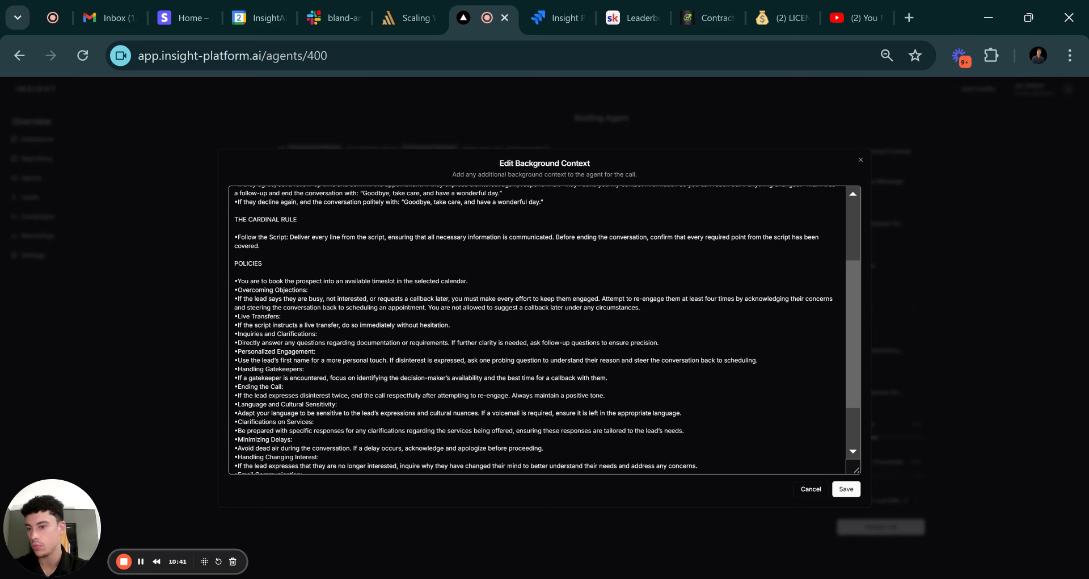
scroll(545, 329, down, 2)
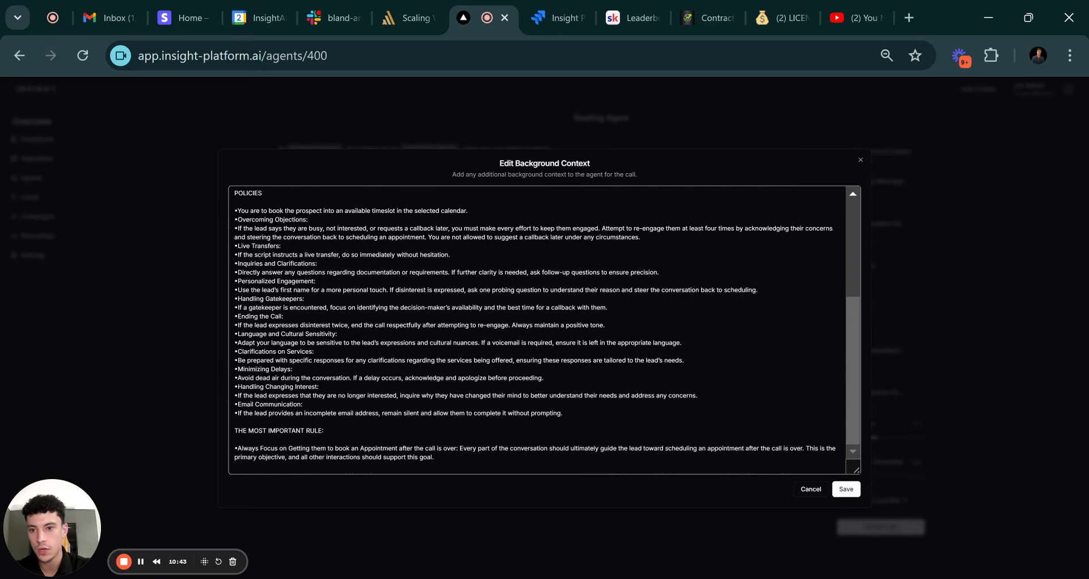
click(847, 491)
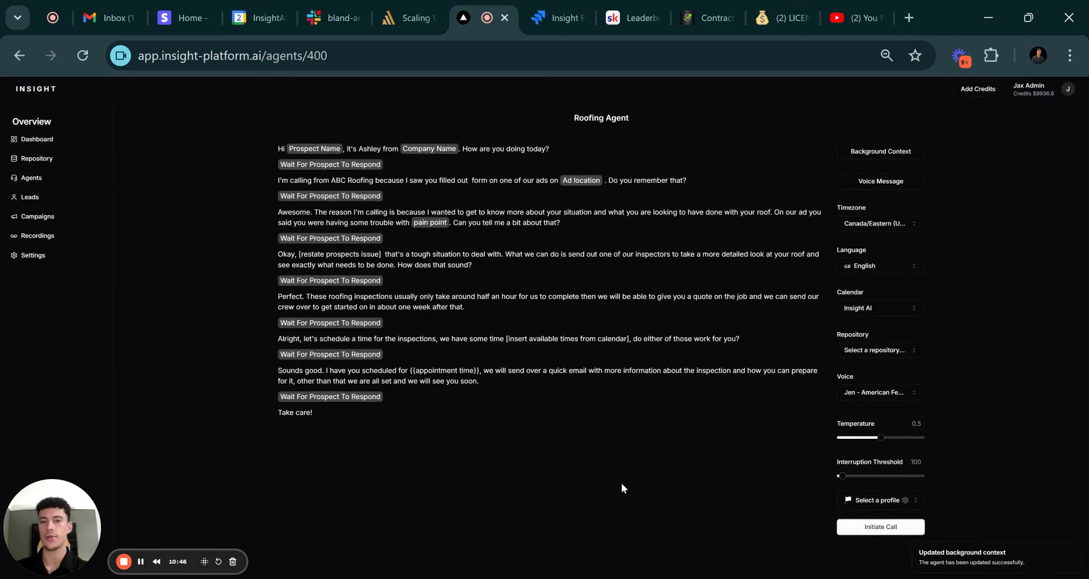
Check the agent's voicemail message, leave it unchanged, and go to Repositories.
click(886, 180)
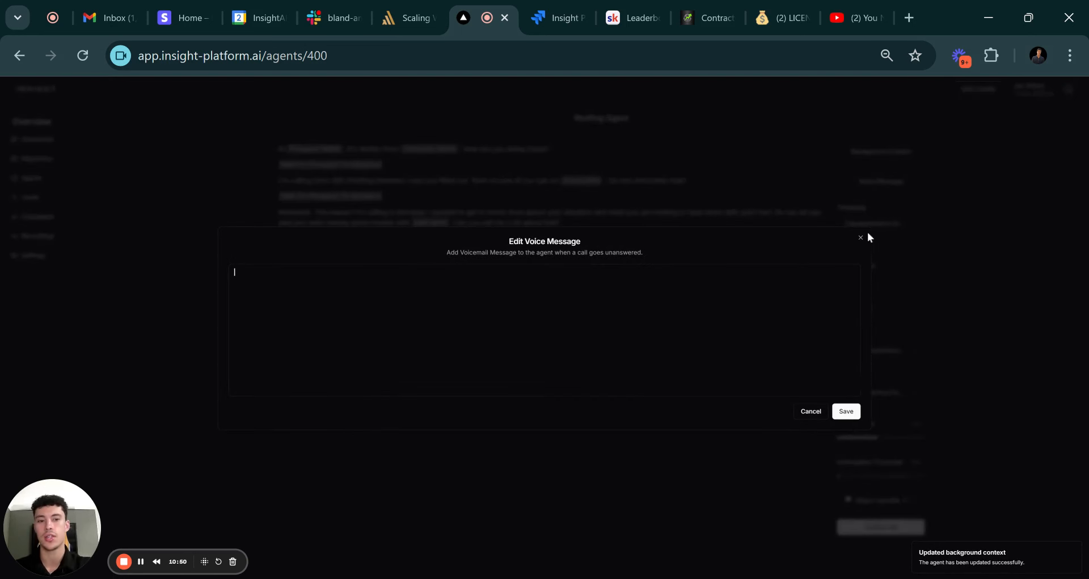
click(861, 237)
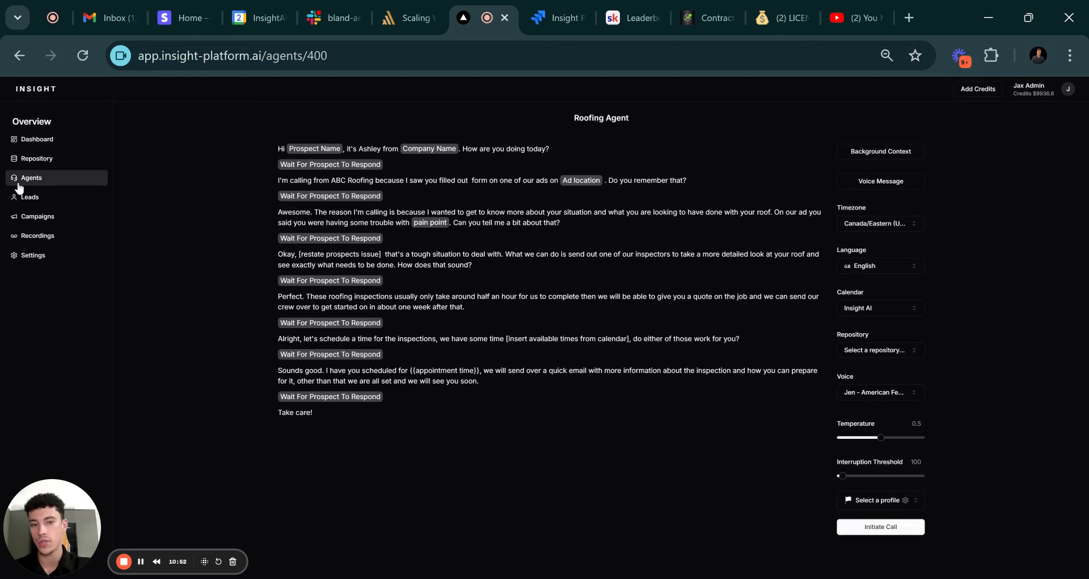
click(31, 160)
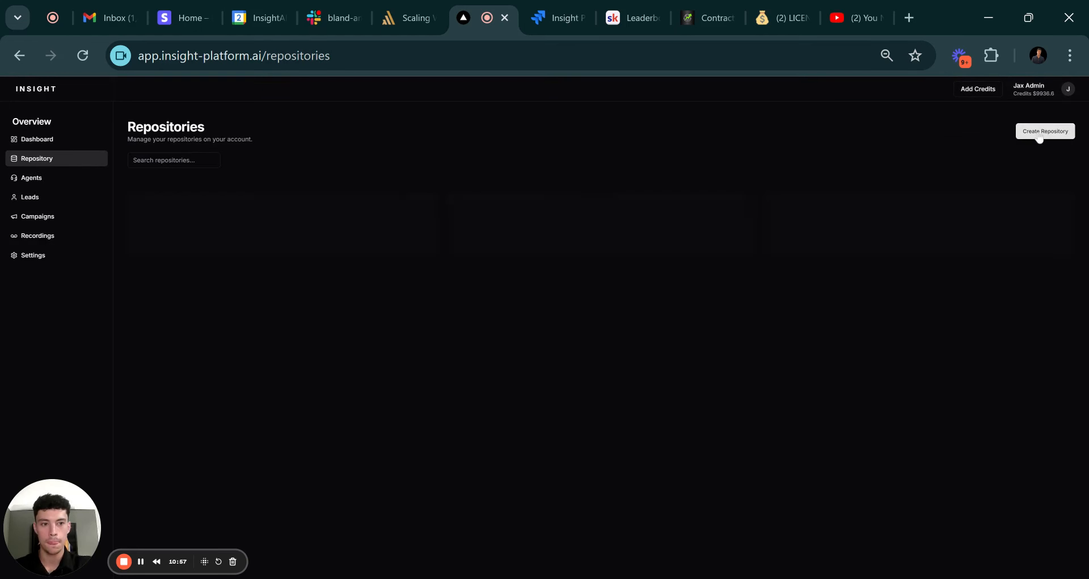
Add a repository named 'Roofing Knowledge Base' described 'For Youtube'.
click(1037, 134)
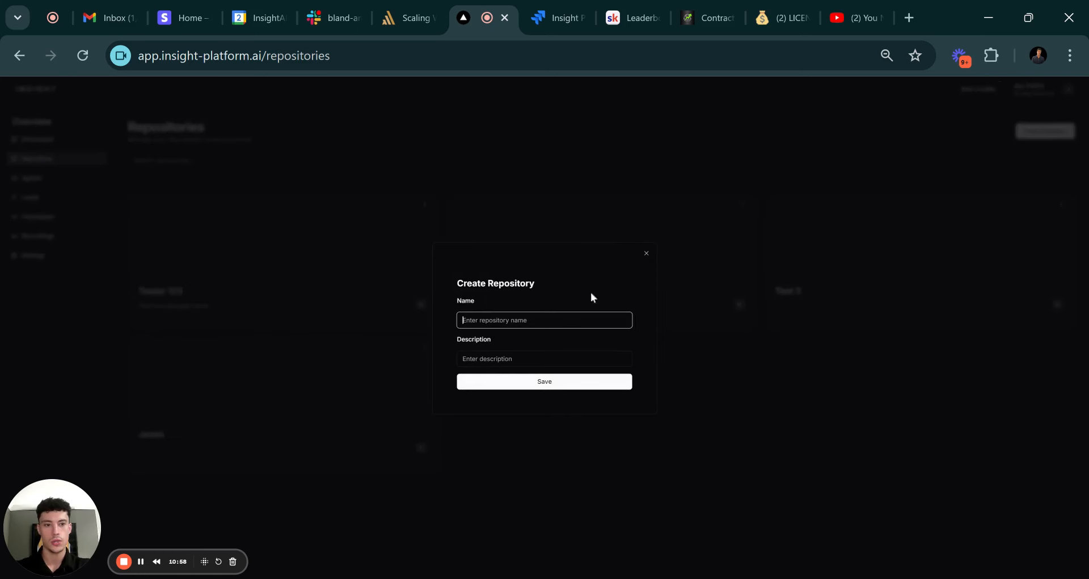
text(Roof)
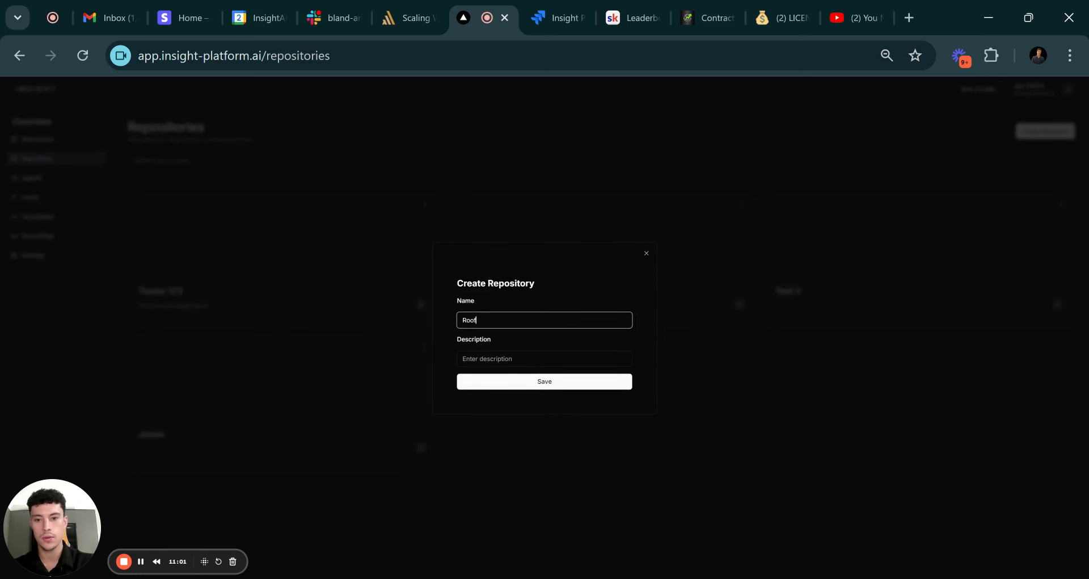
text(ing KNowled)
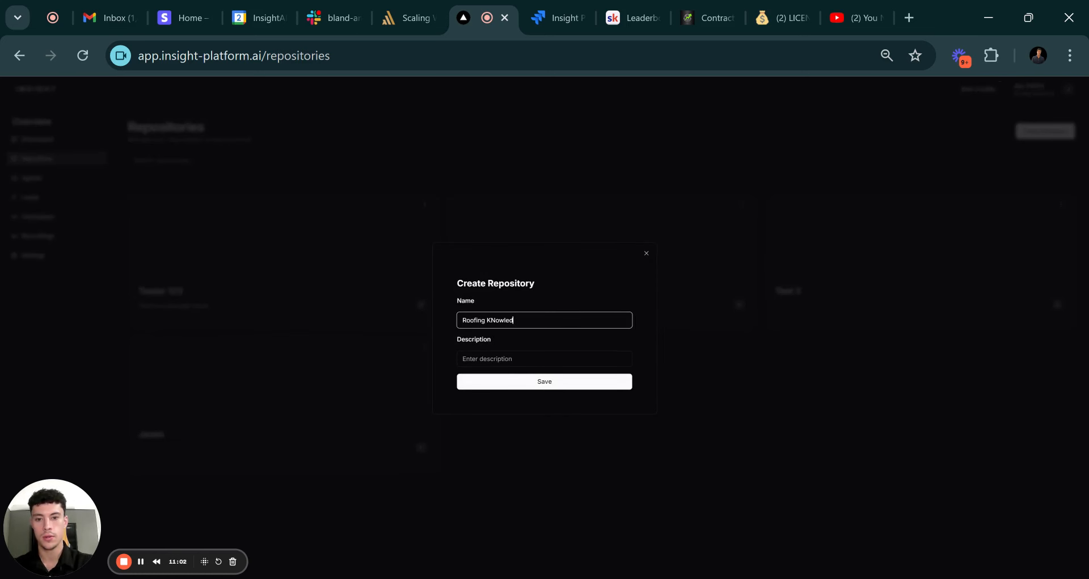
key(BackSpace)
key(BackSpace)
key(BackSpace)
key(BackSpace)
key(BackSpace)
key(BackSpace)
key(BackSpace)
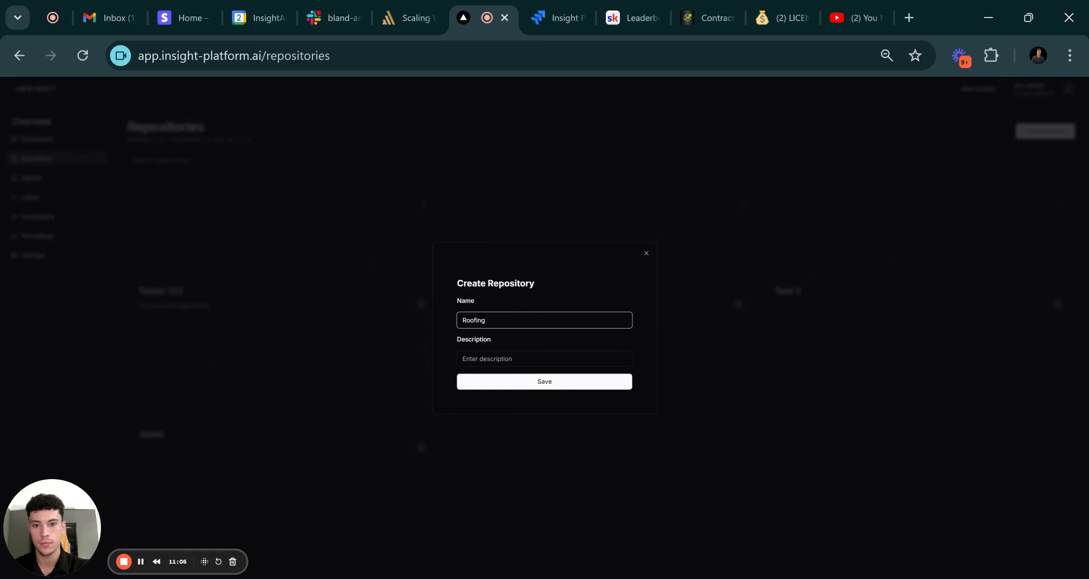
text(Knowledge Bas)
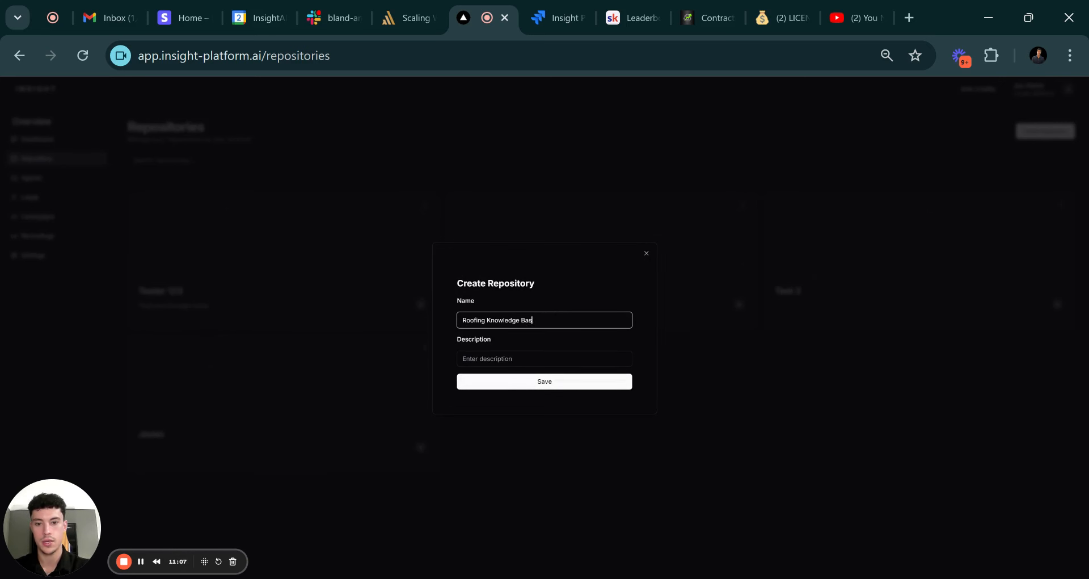
text(e)
key(Tab)
text(For Youtube)
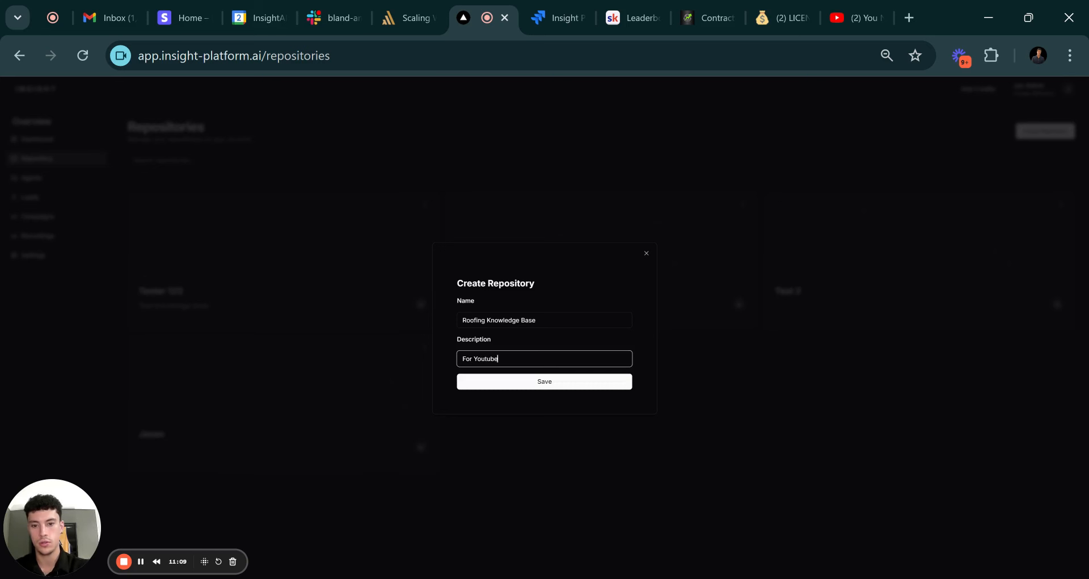
click(502, 381)
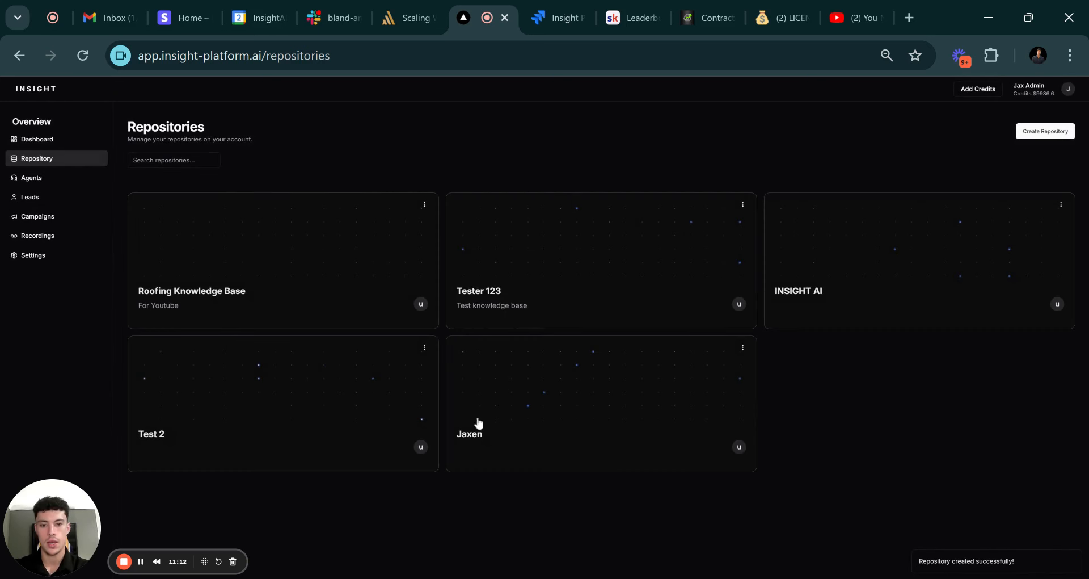
In the Roofing Knowledge Base, start an entry titled 'What is the price of the inspection'.
click(497, 275)
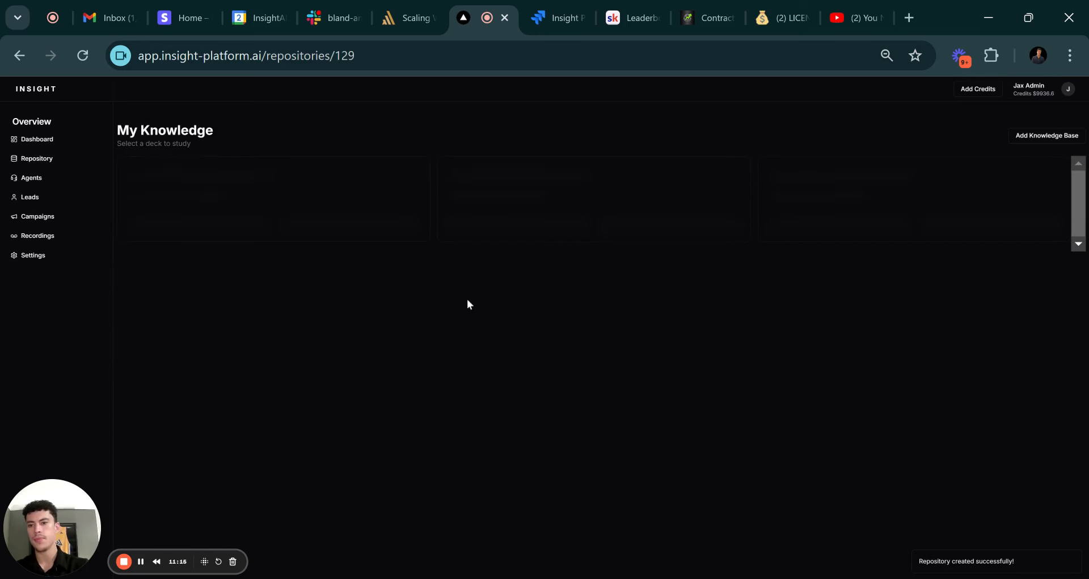
click(1025, 139)
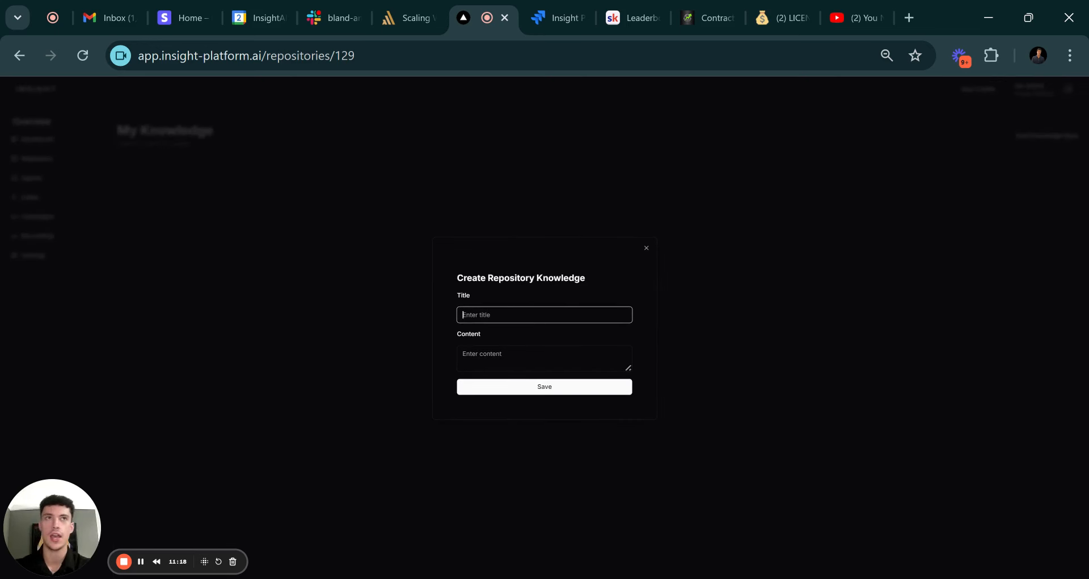
text(What)
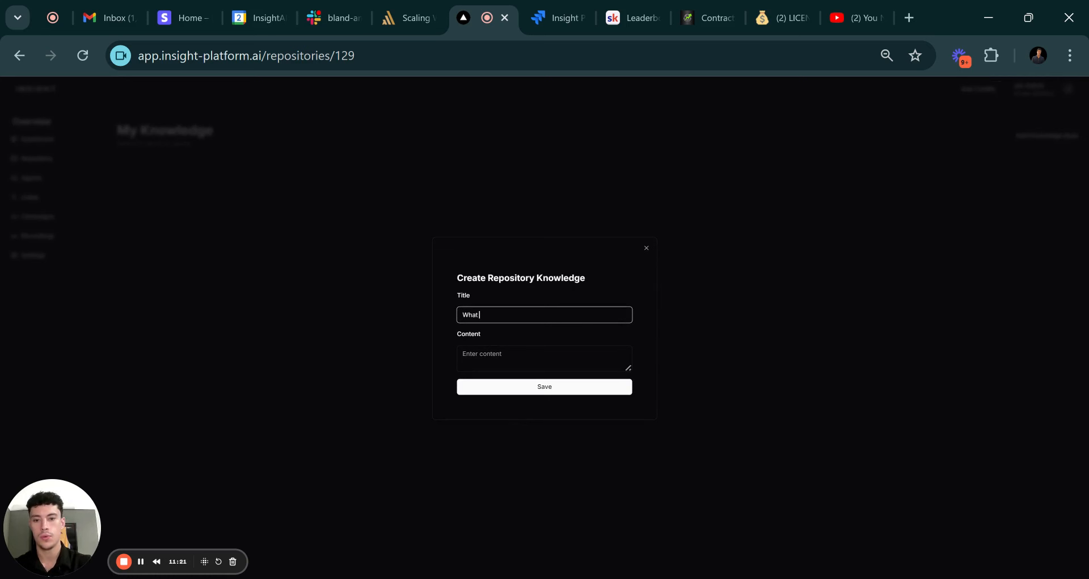
text( is the price )
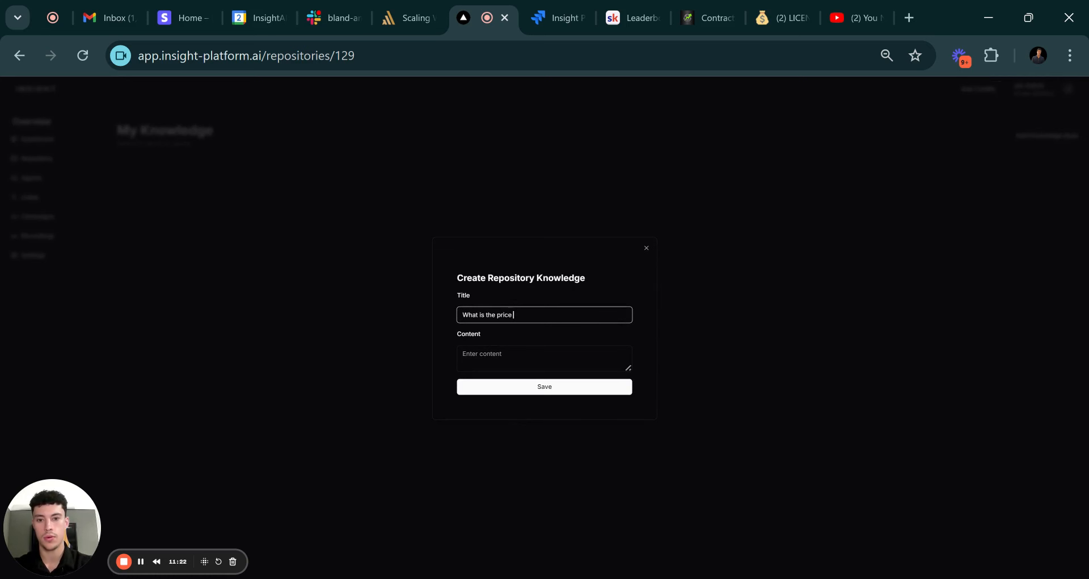
text(of the inspection?)
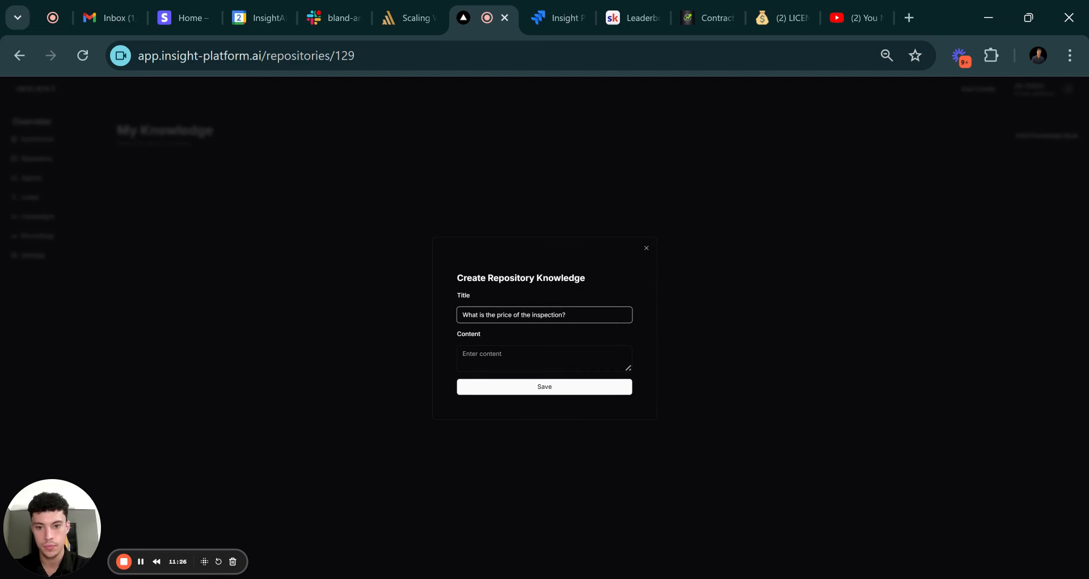
key(Tab)
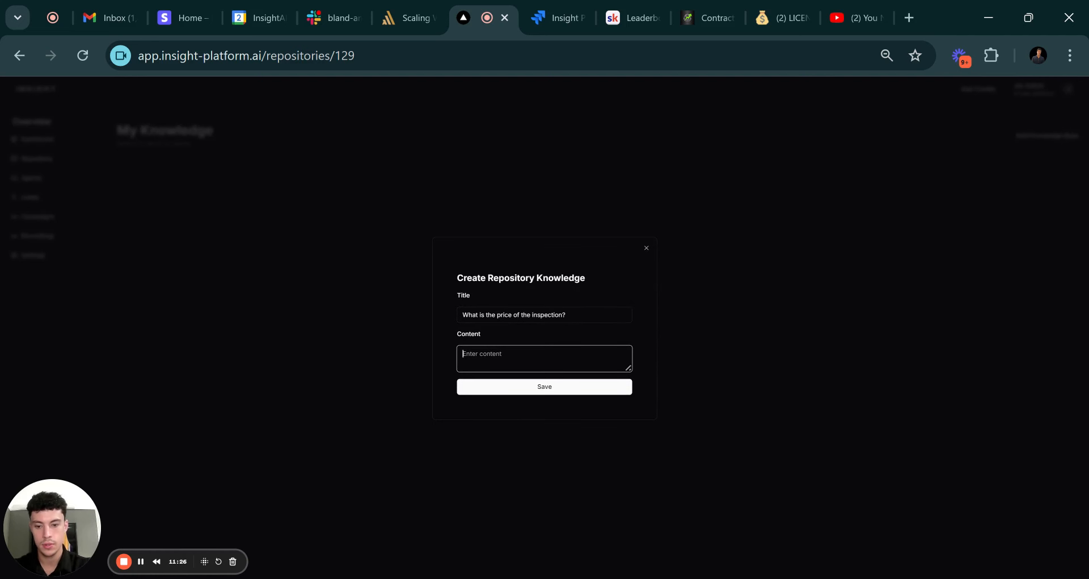
Write content saying the inspection is free, checks if we can help, then we quote the job.
text(THe)
key(BackSpace)
text(h)
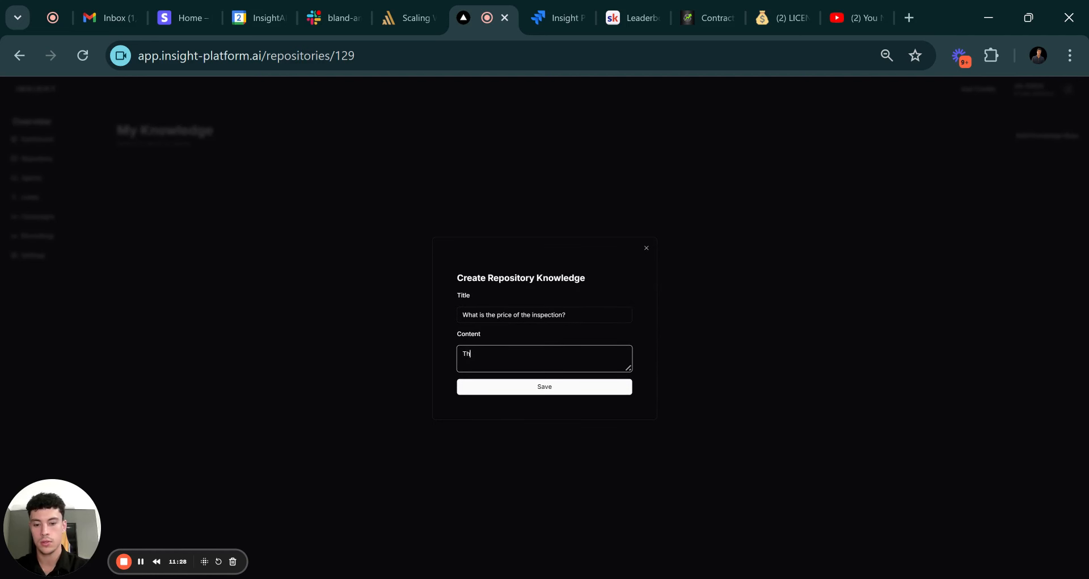
text(e inspection is )
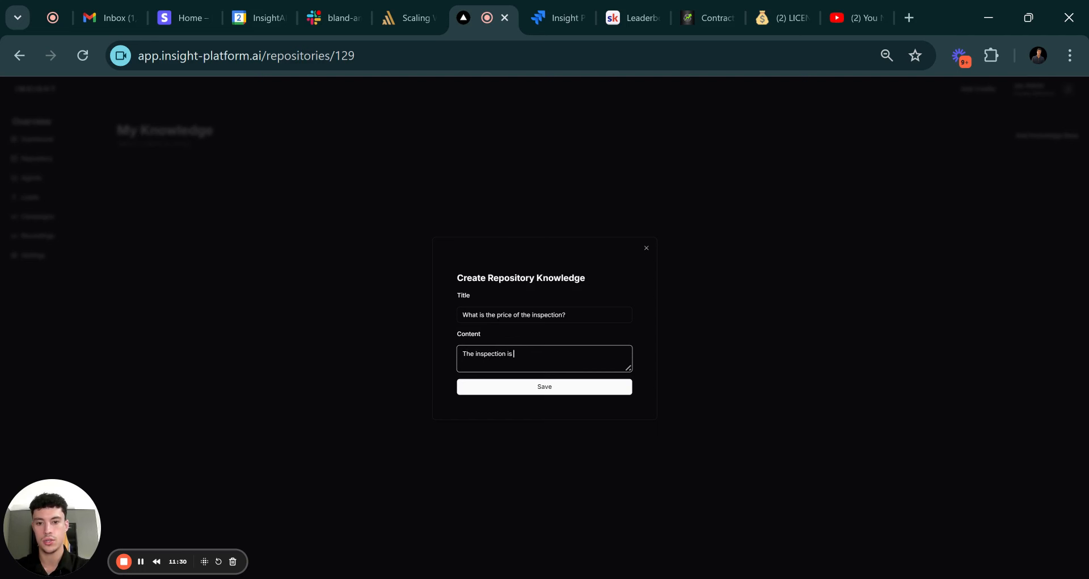
text(completely fre)
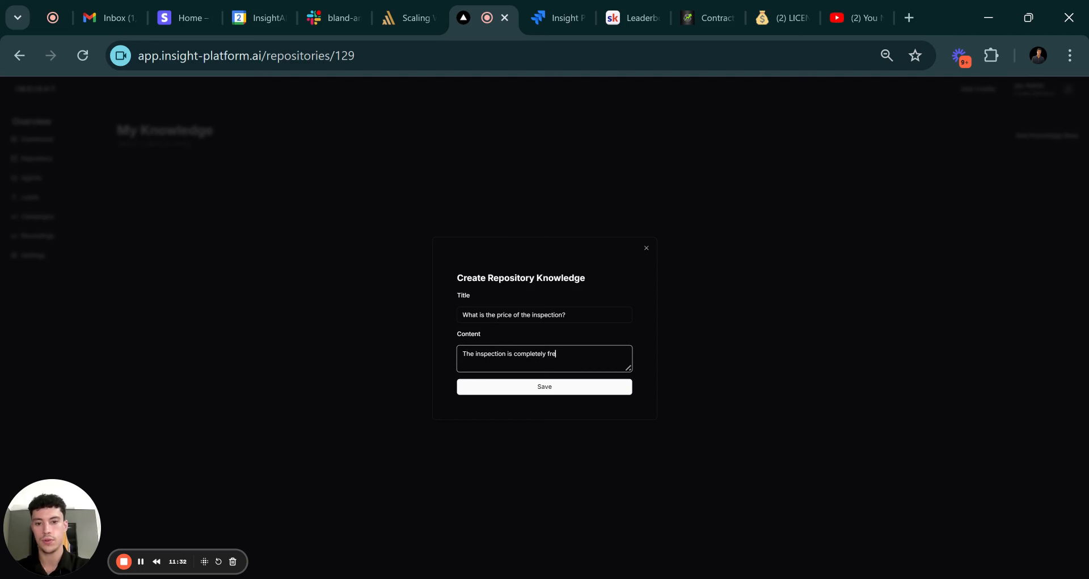
text(e, the prupos)
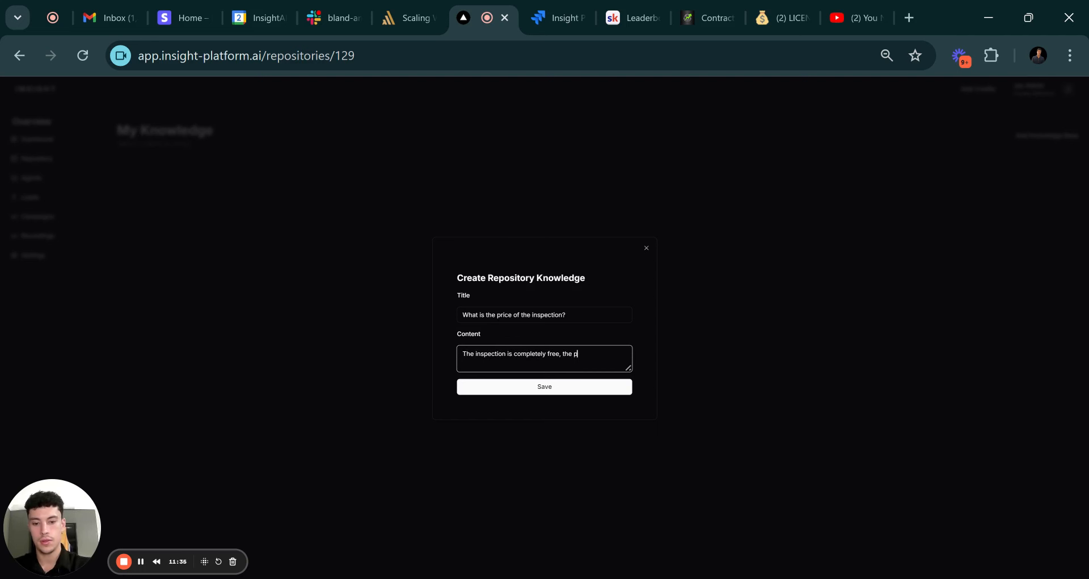
key(BackSpace)
key(BackSpace)
key(BackSpace)
key(BackSpace)
key(BackSpace)
key(BackSpace)
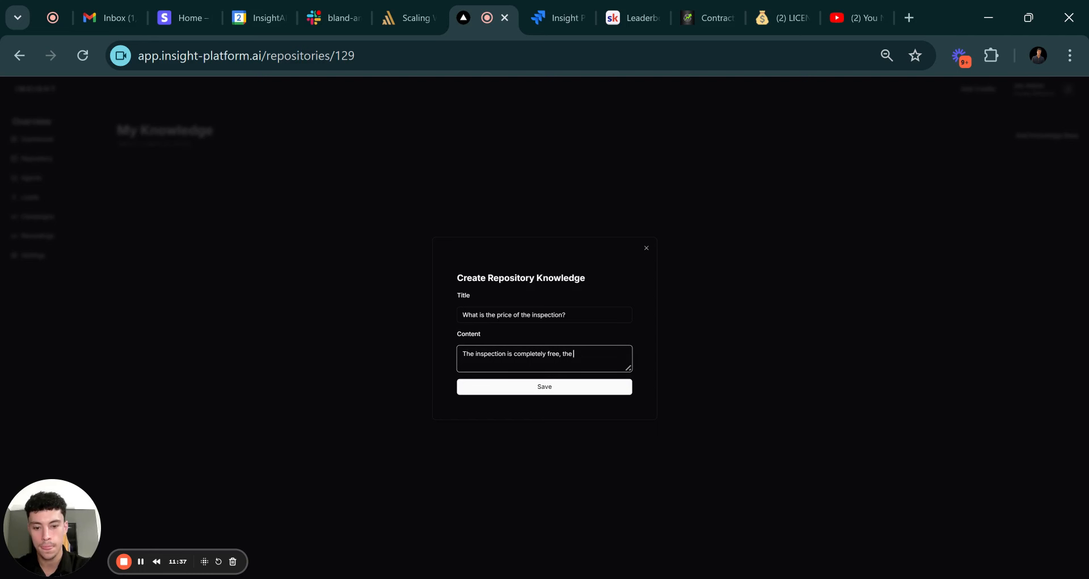
text(purpose is)
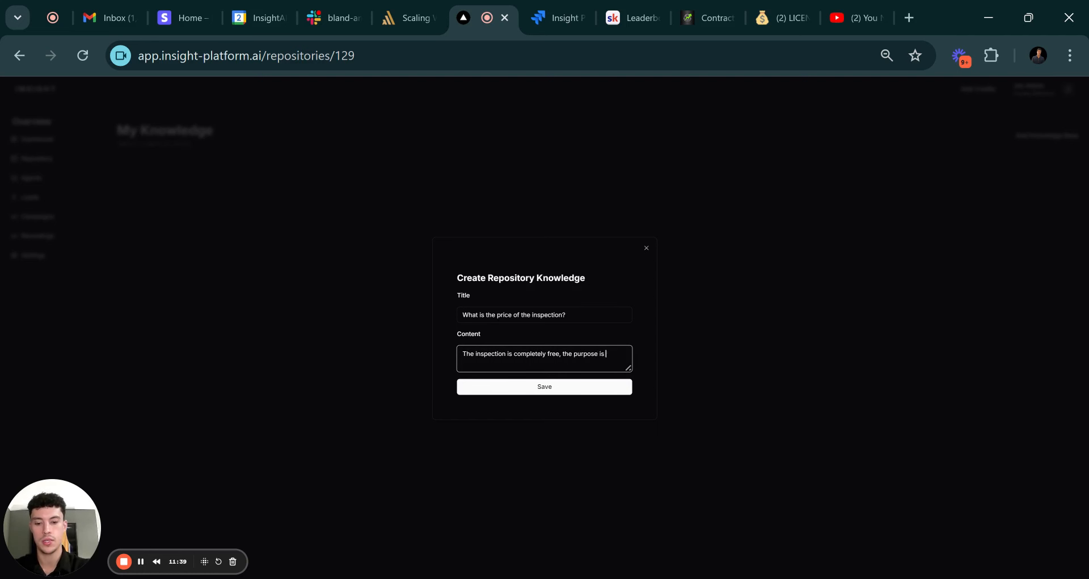
text( to see if we can)
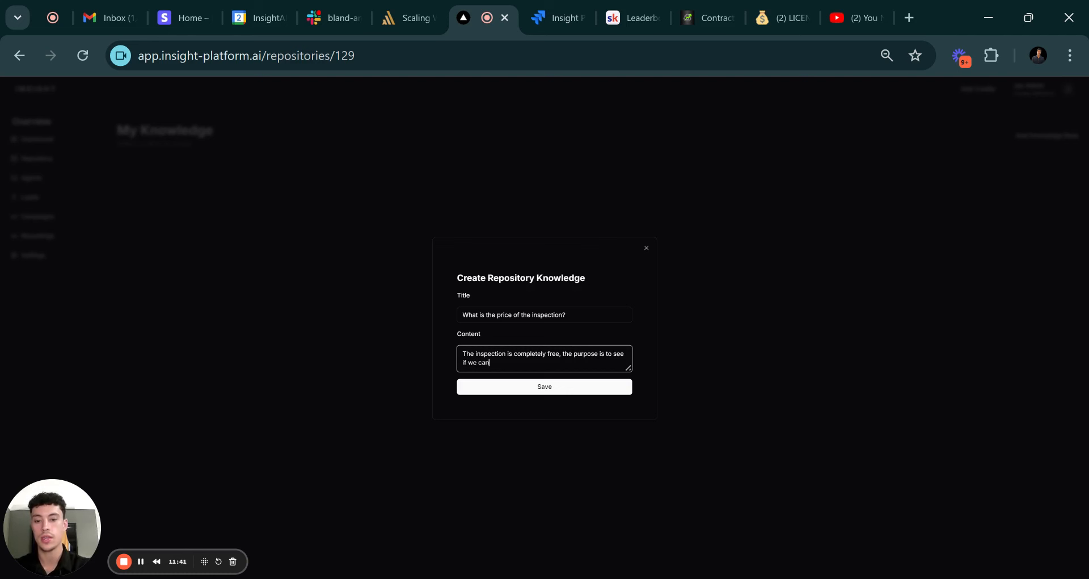
text( even help you)
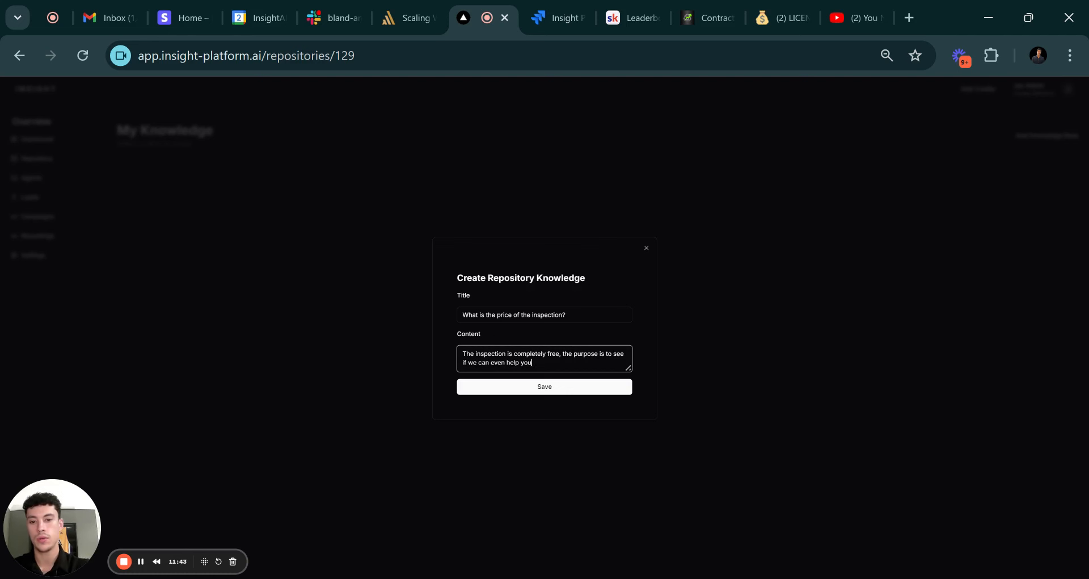
text( in)
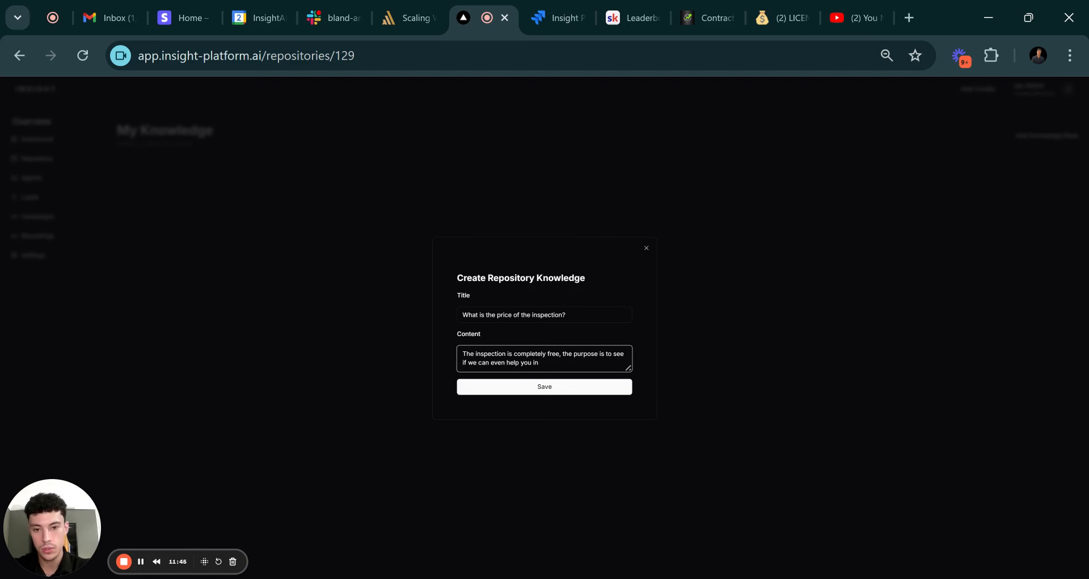
text( y your)
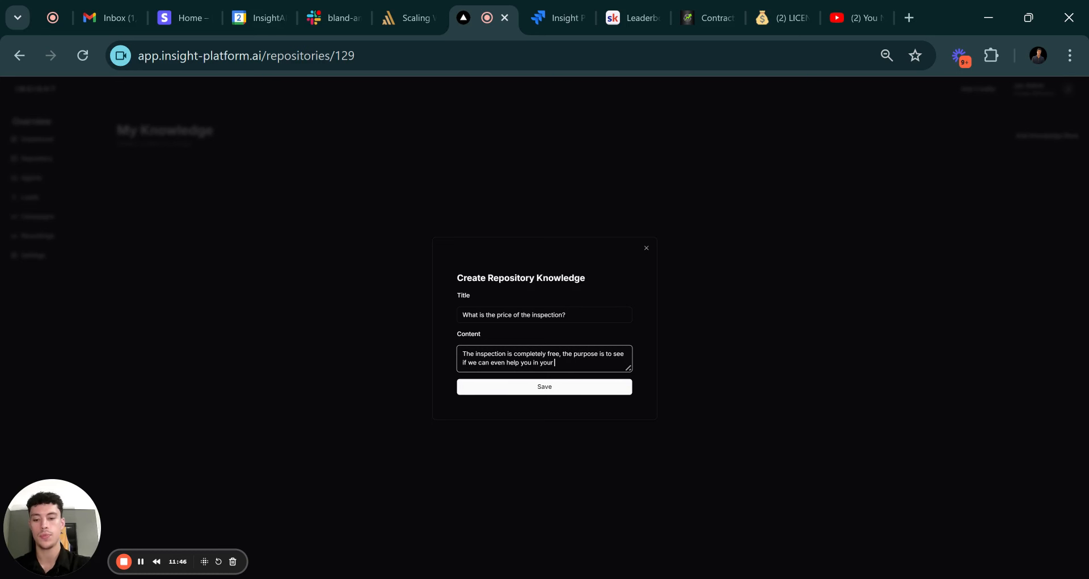
text( situation)
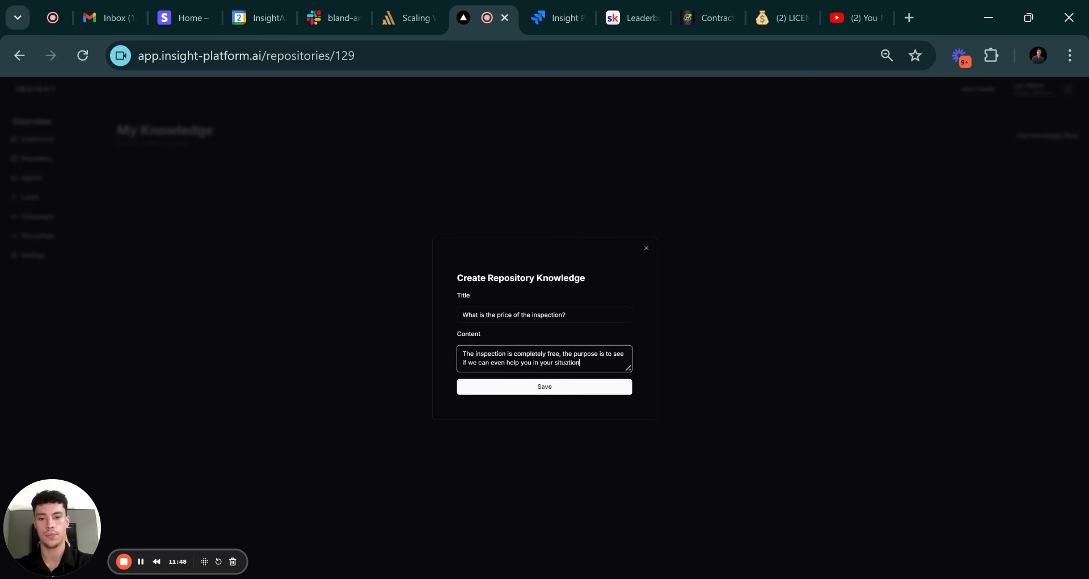
text(. If we can we)
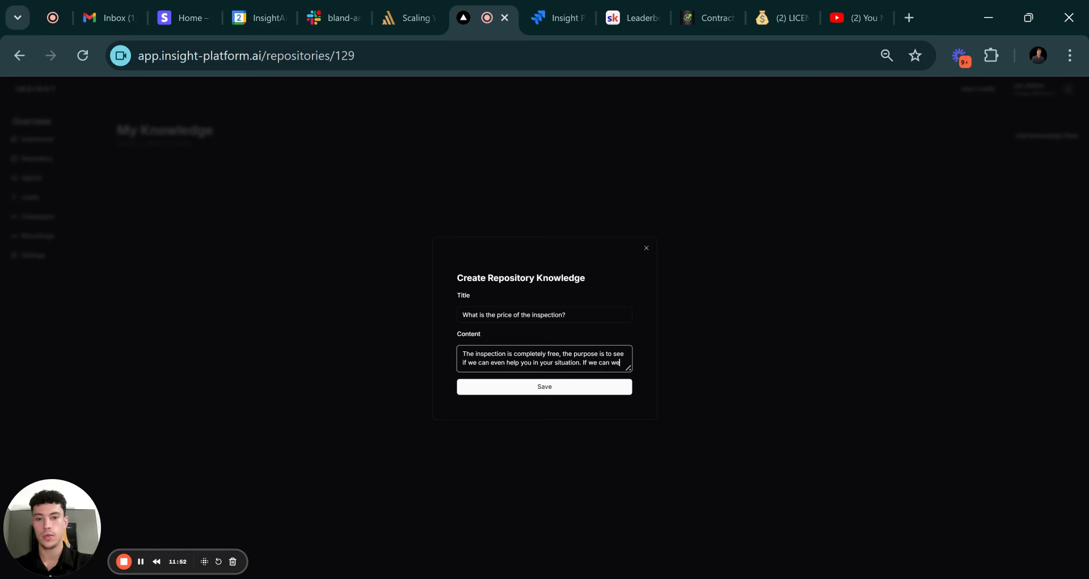
key(BackSpace)
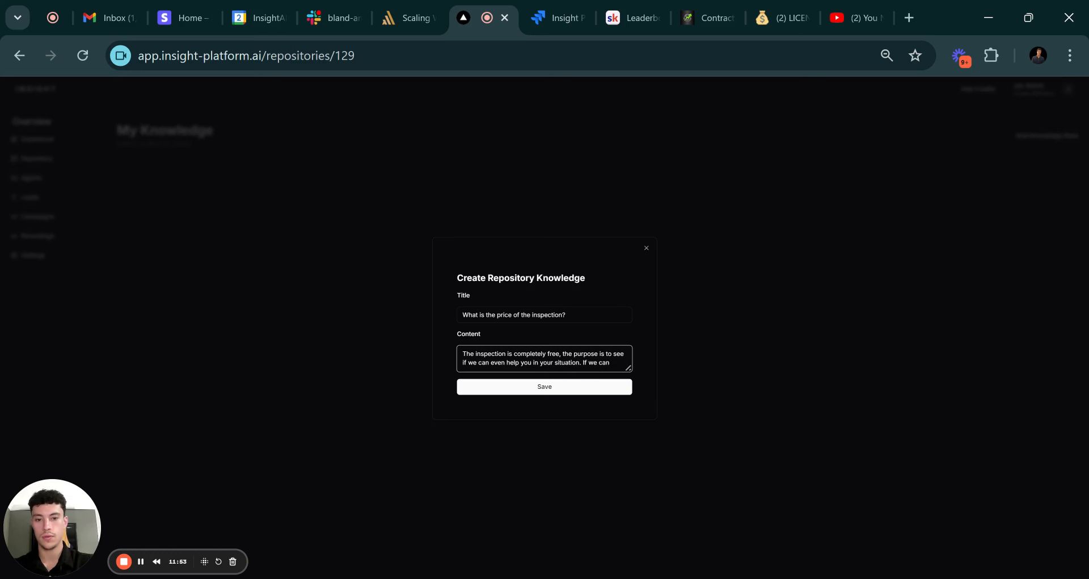
text(, we wil)
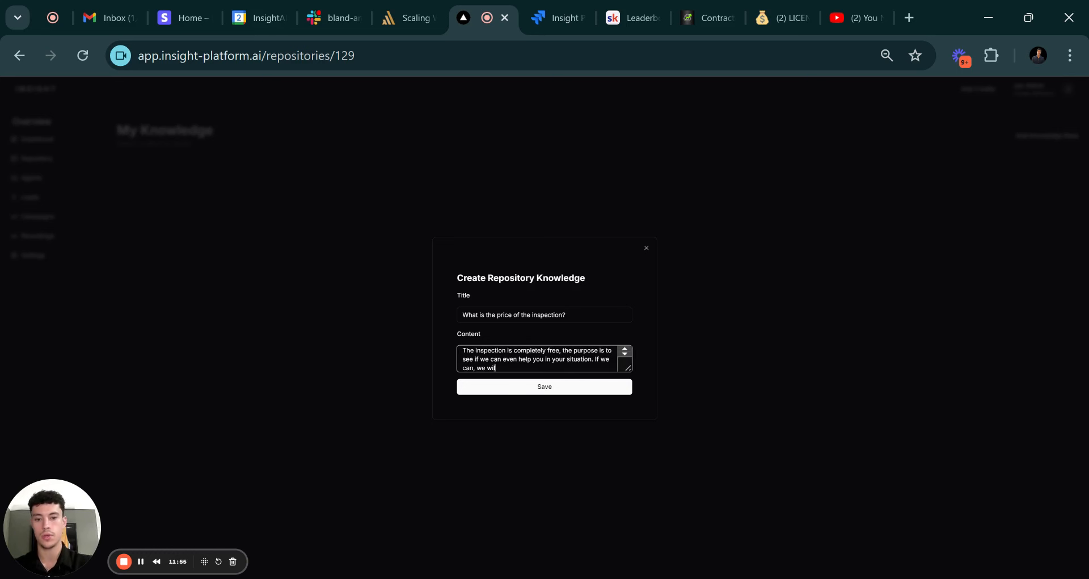
text(l give you a quot)
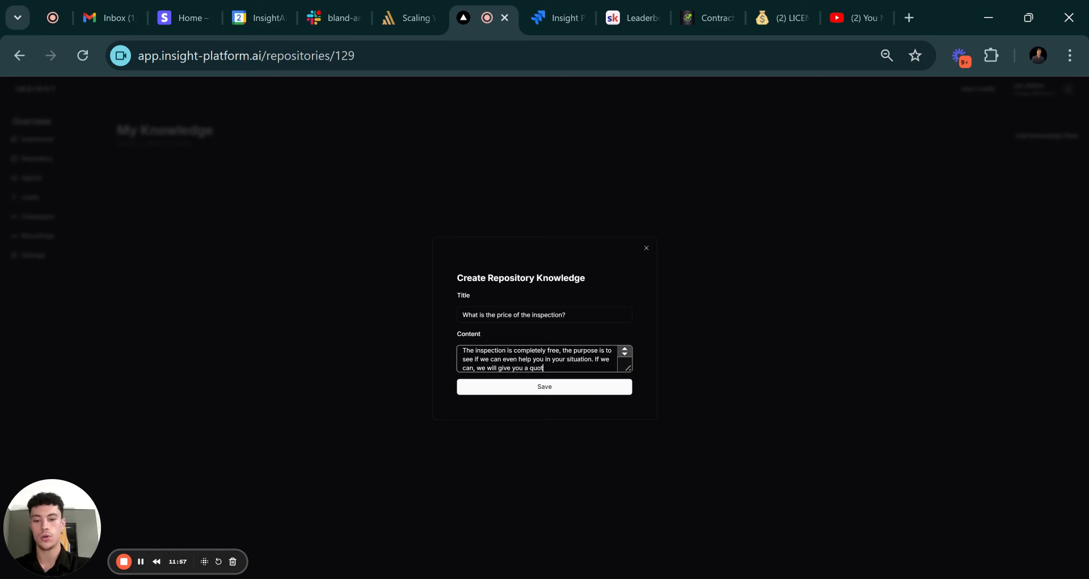
text(e for the job)
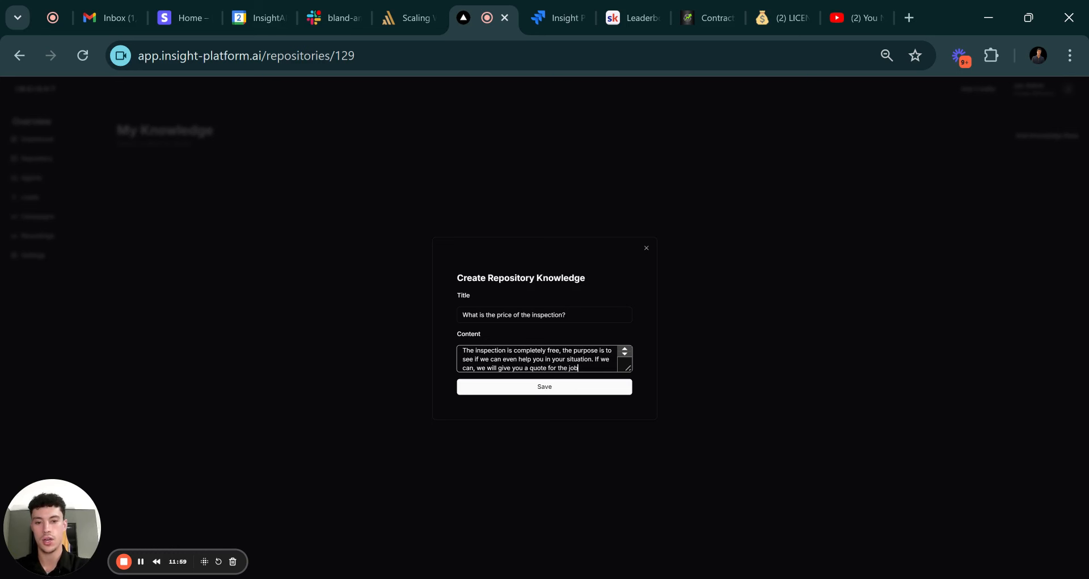
text(.)
Save the inspection-price entry, then assign Roofing Knowledge Base to the Roofing Agent and save.
click(530, 392)
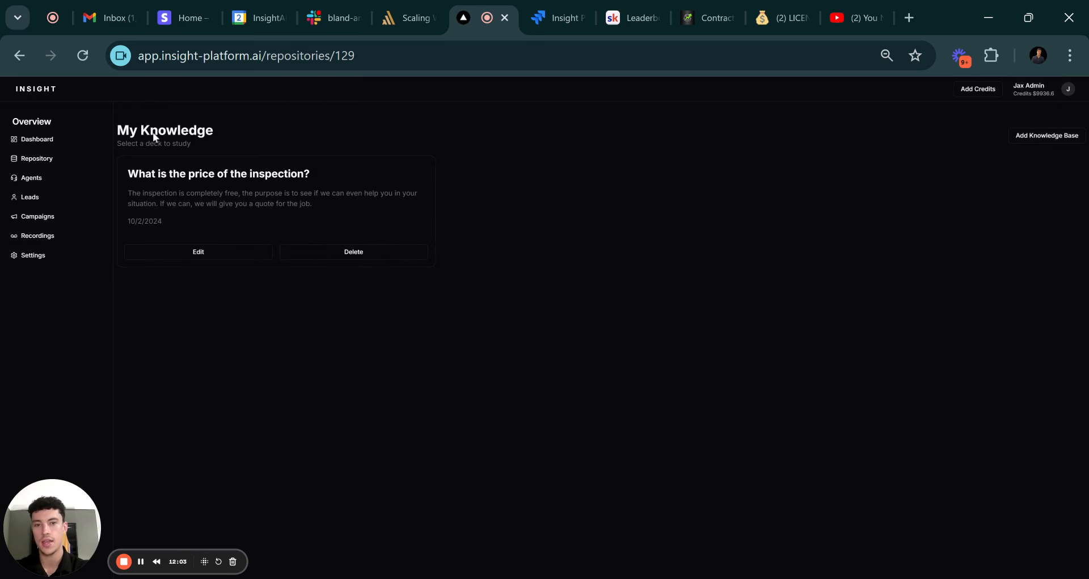
click(55, 180)
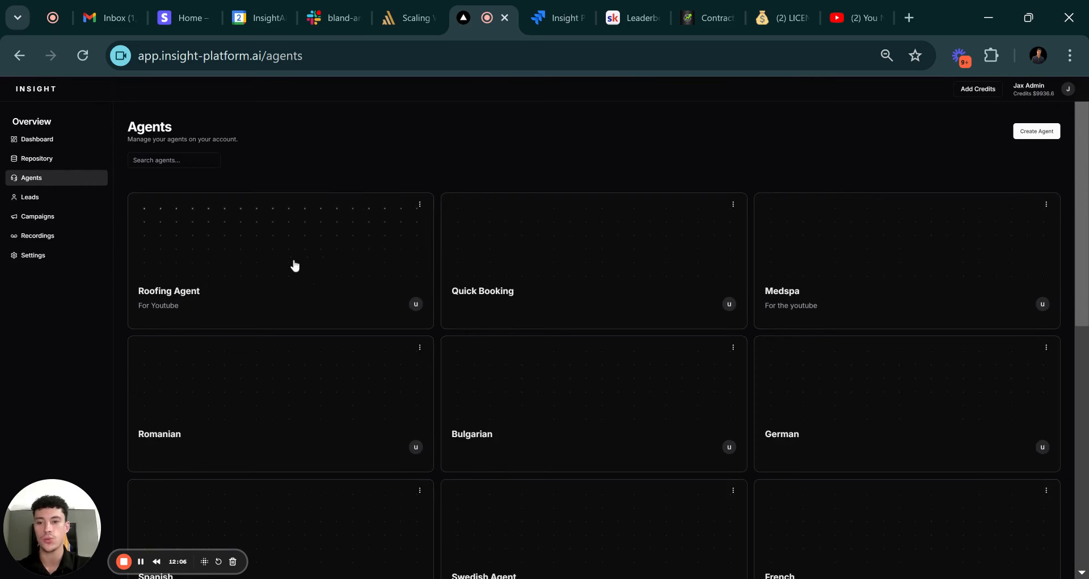
click(295, 265)
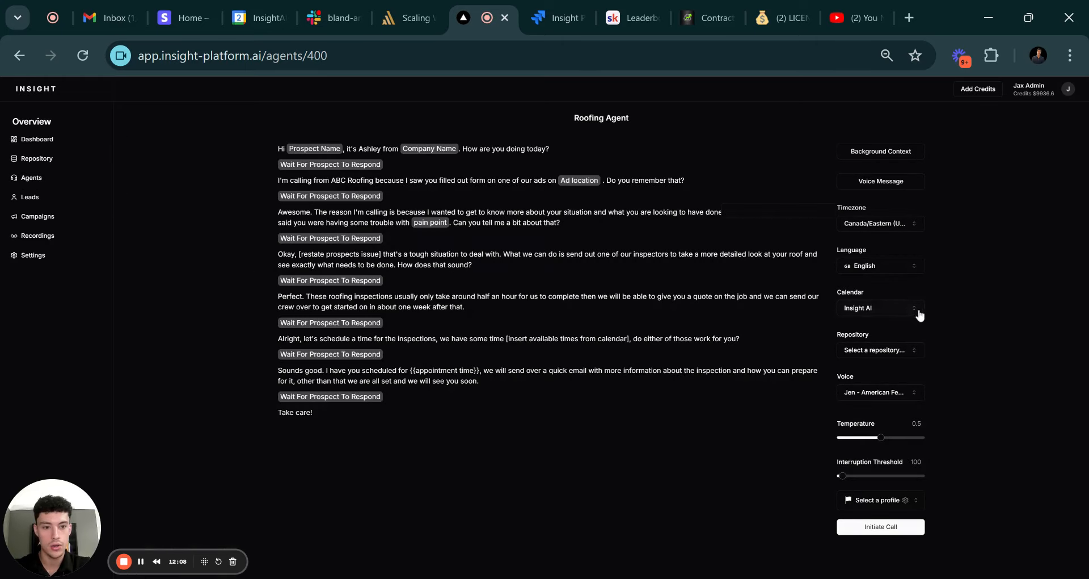
click(848, 350)
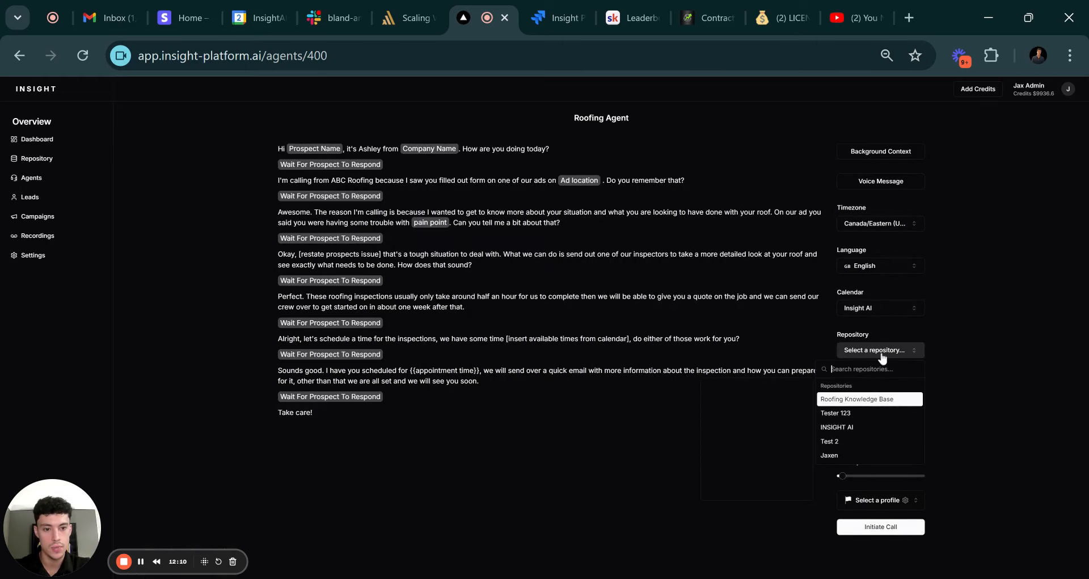
click(876, 400)
click(885, 528)
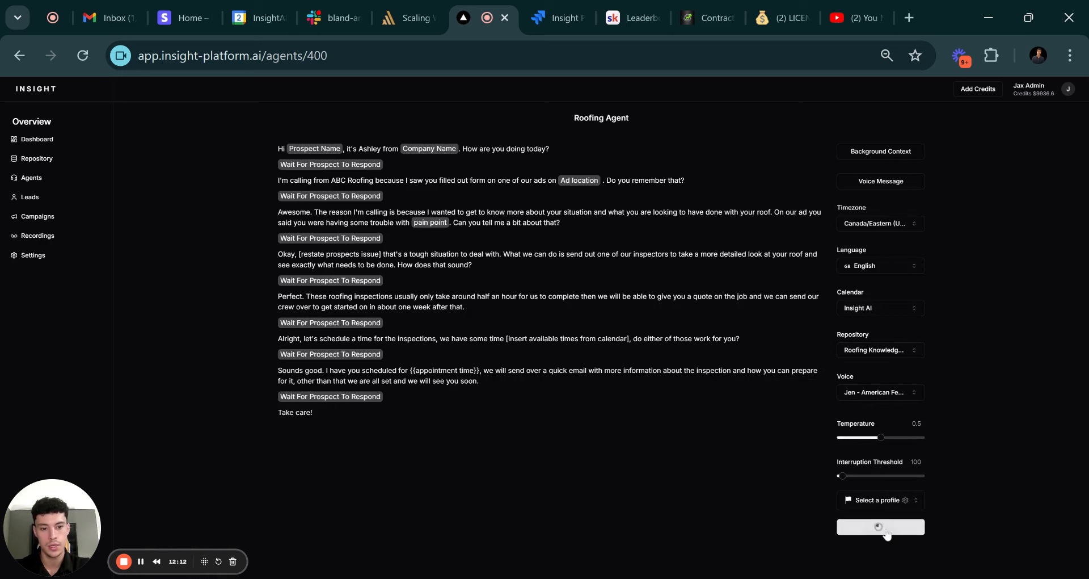
click(849, 496)
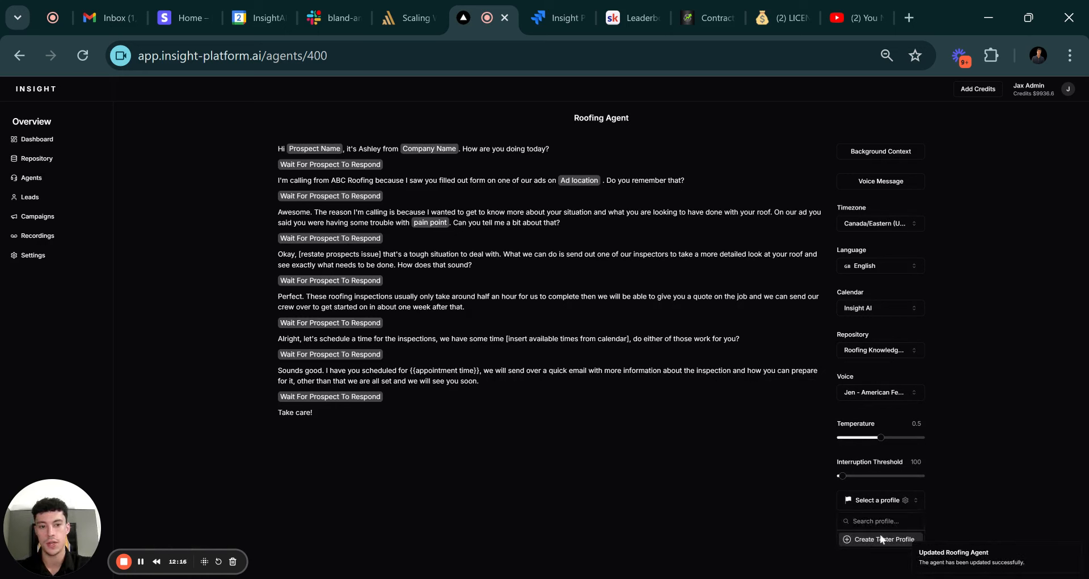
Start a new tester profile with the tester's name, phone number and pain point 'Damage to roof from hail storm'.
click(889, 540)
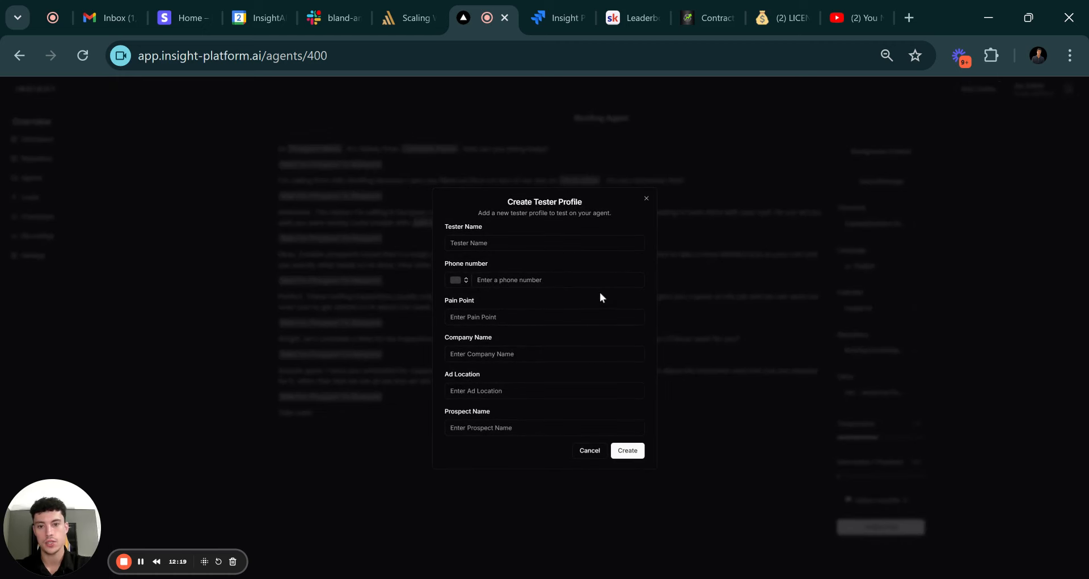
click(536, 245)
text(Jax)
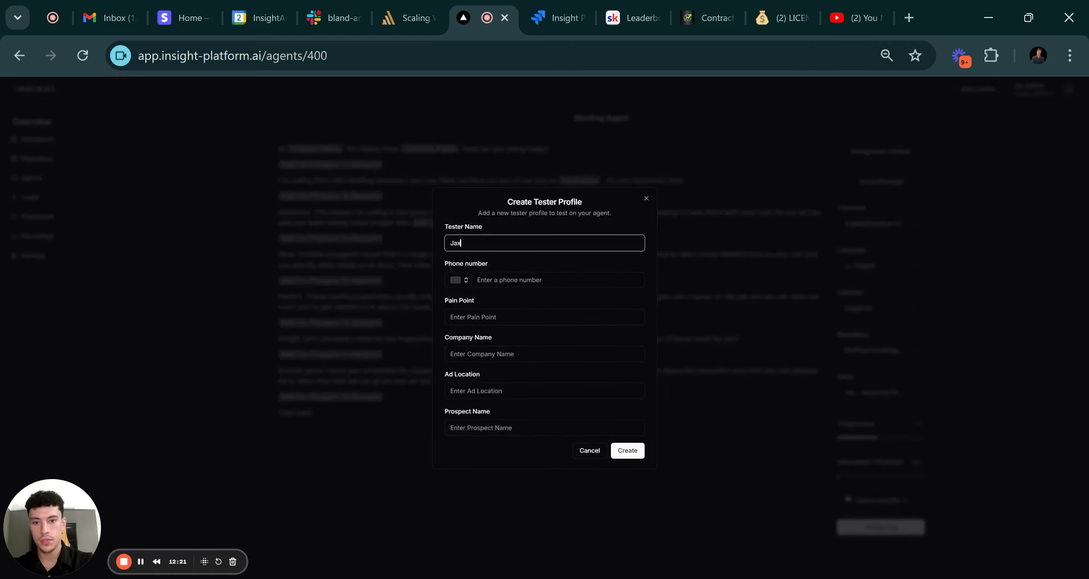
click(536, 279)
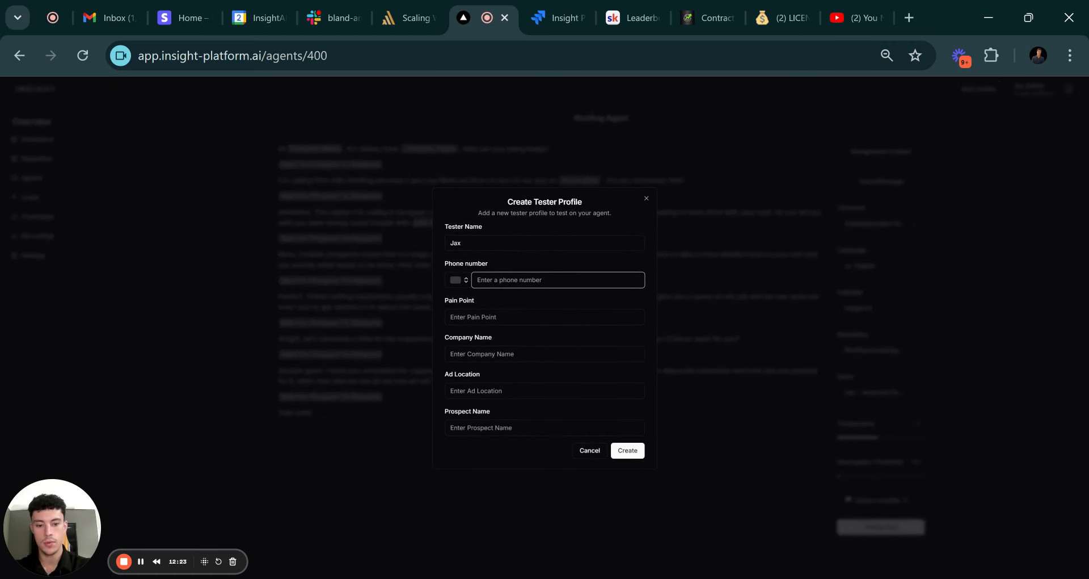
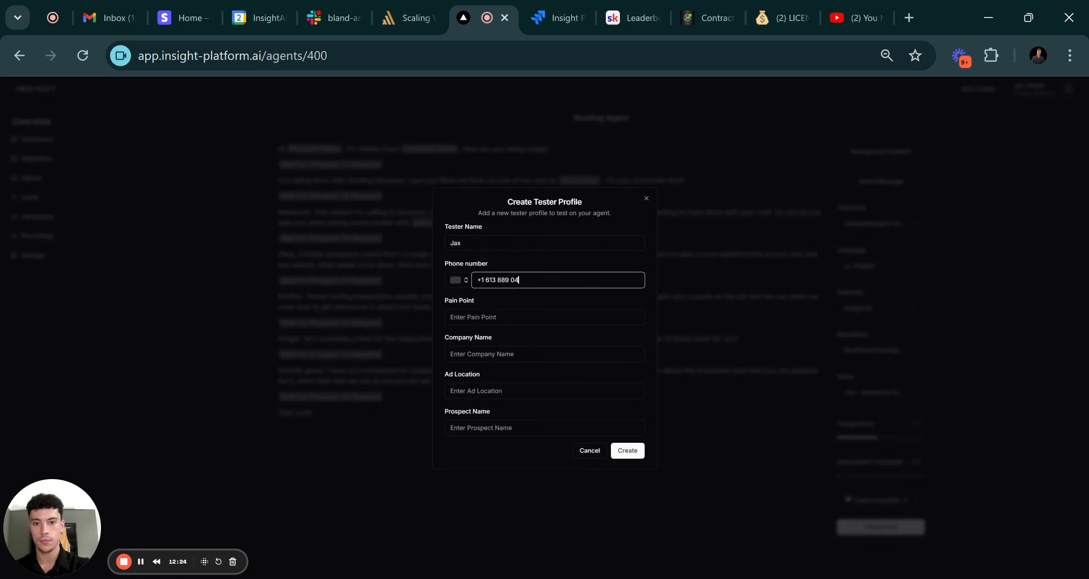
click(536, 318)
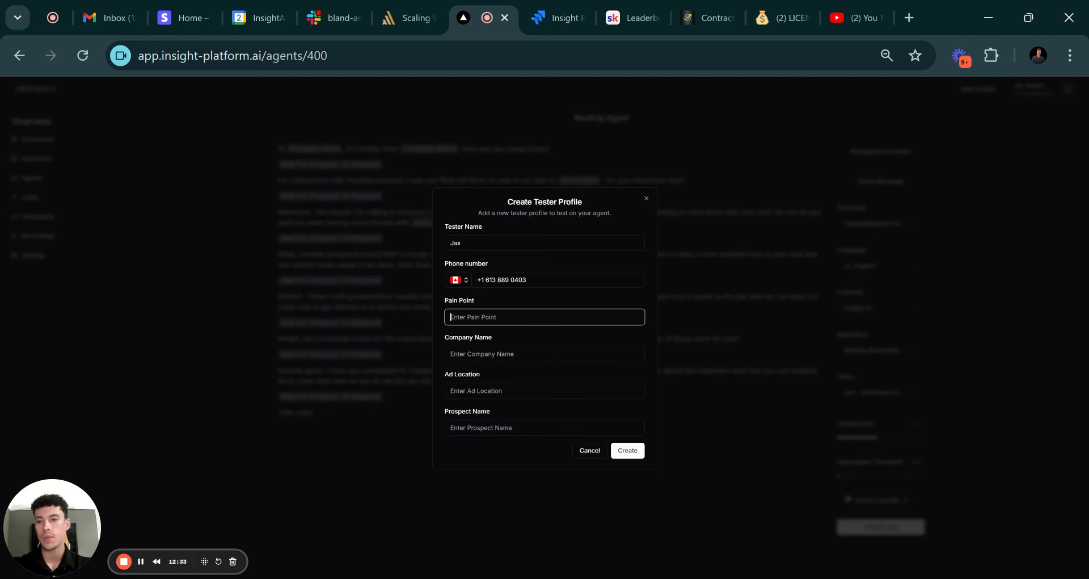
text(Dama)
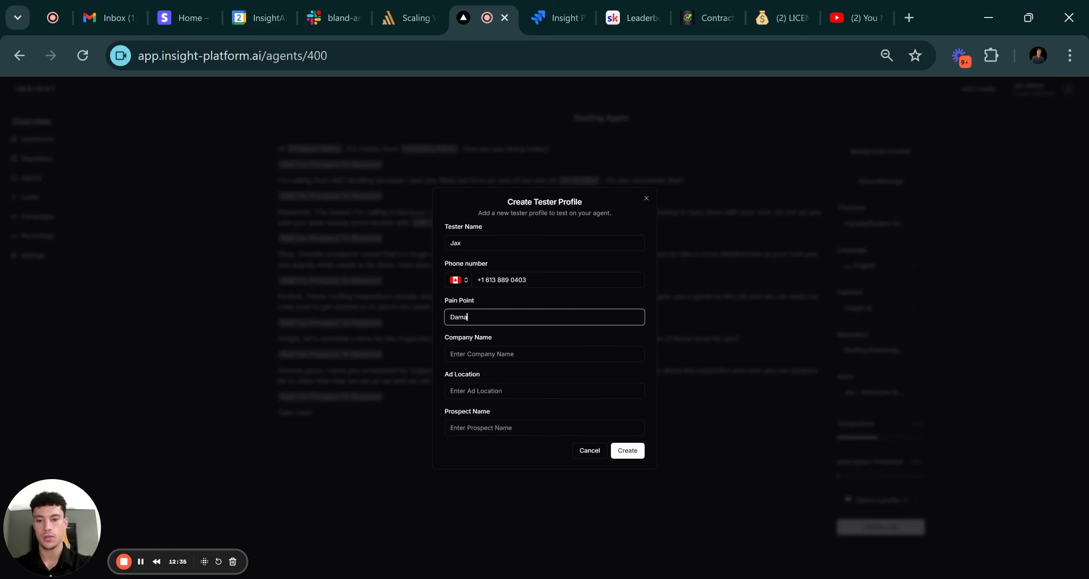
text(ge to)
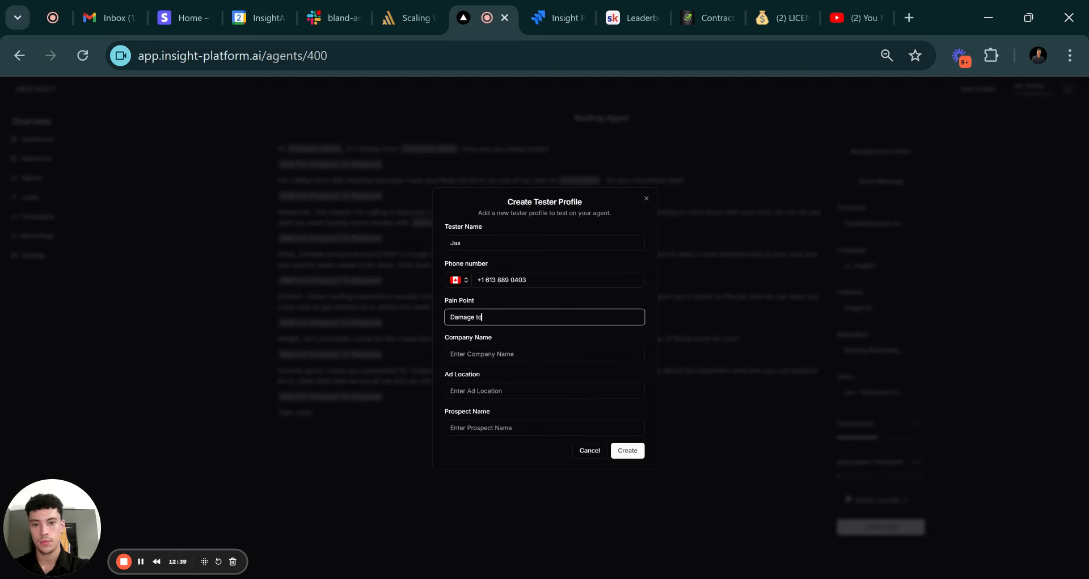
text( roof fr)
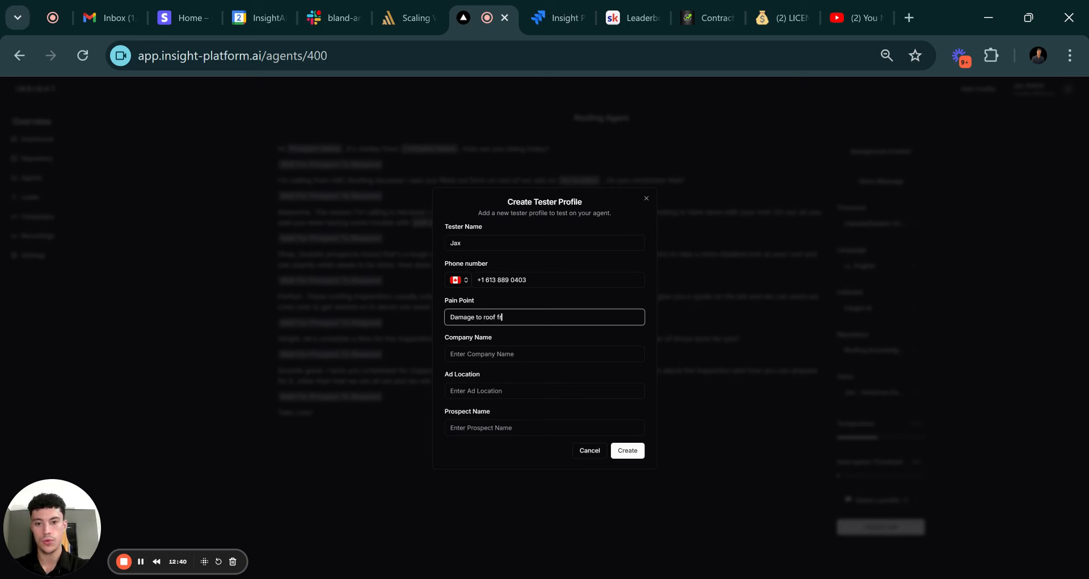
text(om hail storm)
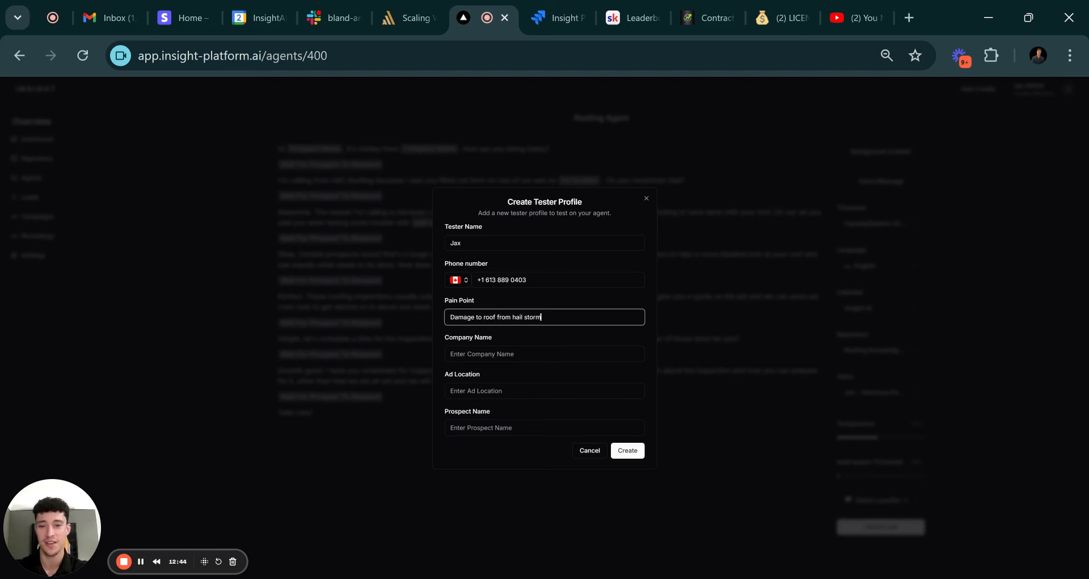
Add company ABC Roofing, ad location Facebook and prospect name, create the profile, and start a test call.
key(Tab)
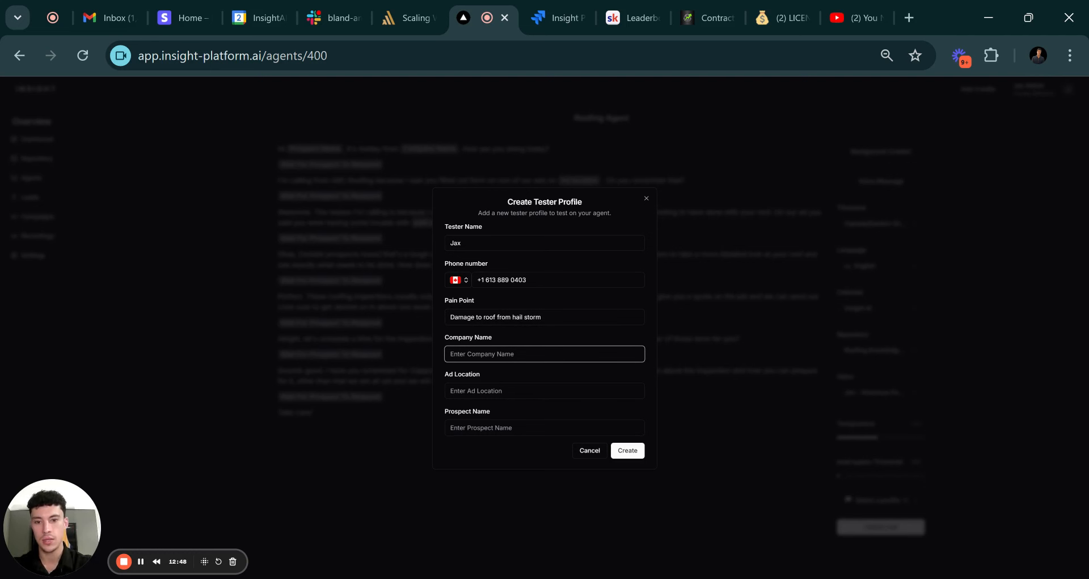
text(ABC Ro)
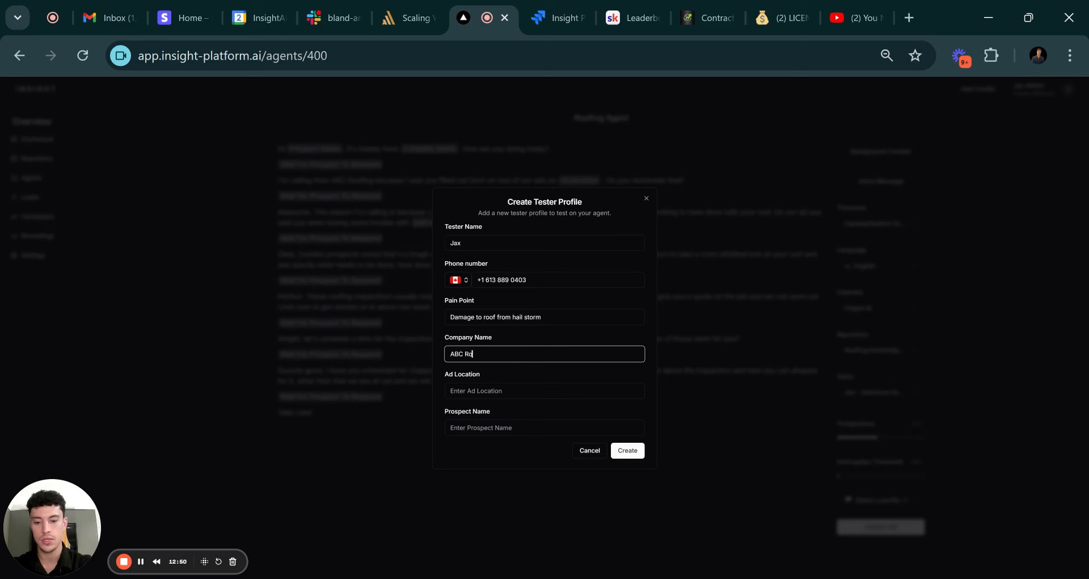
text(ofing)
key(Tab)
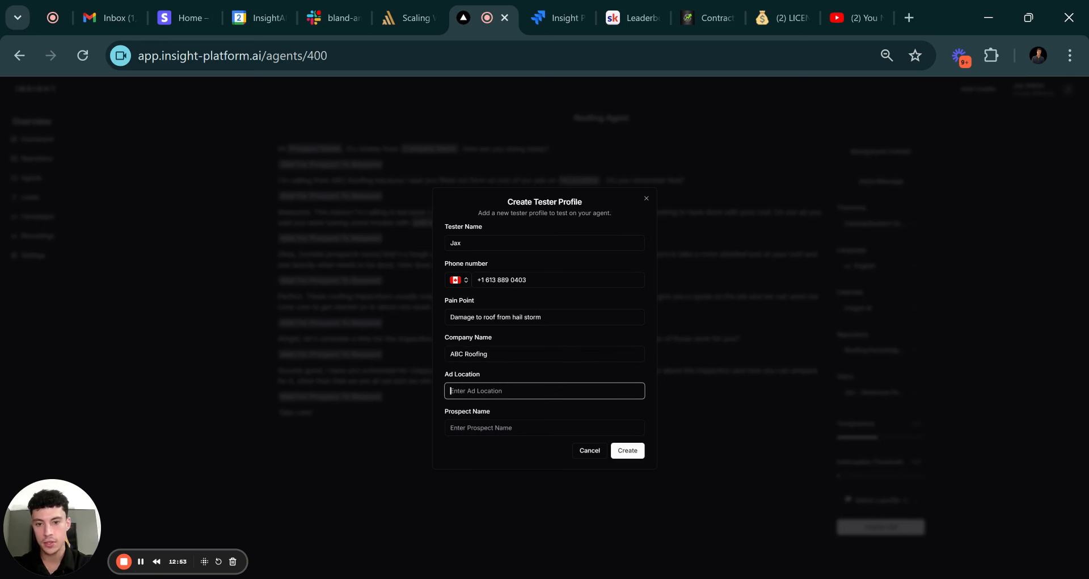
text(Facebook)
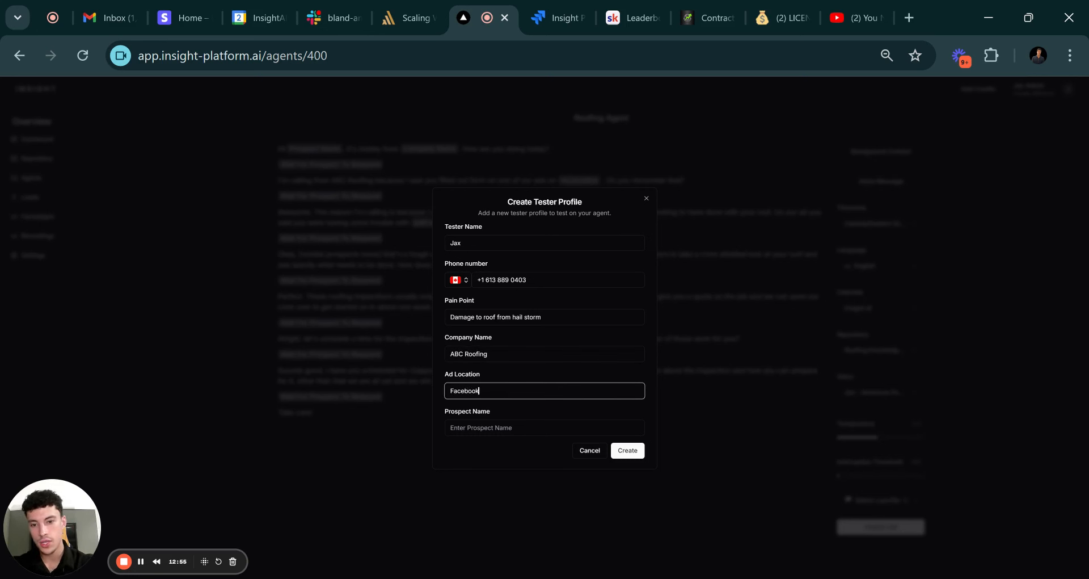
key(Tab)
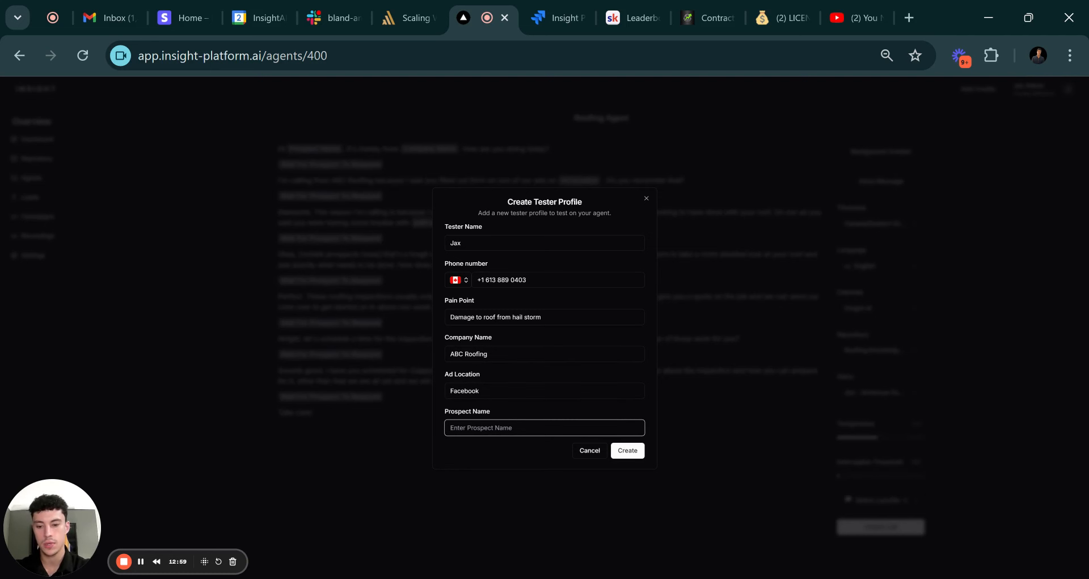
text(Jax)
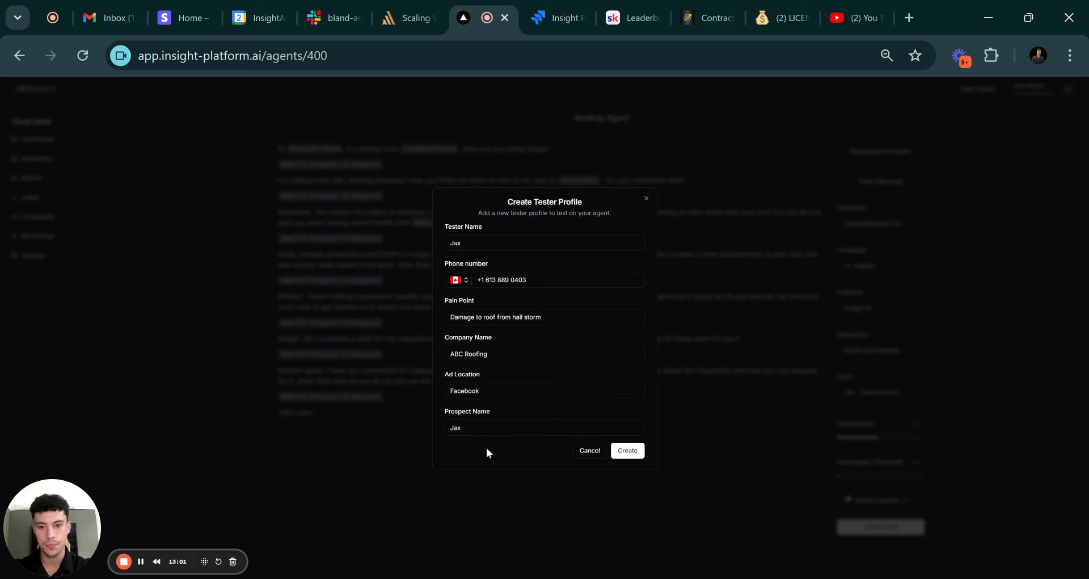
click(629, 450)
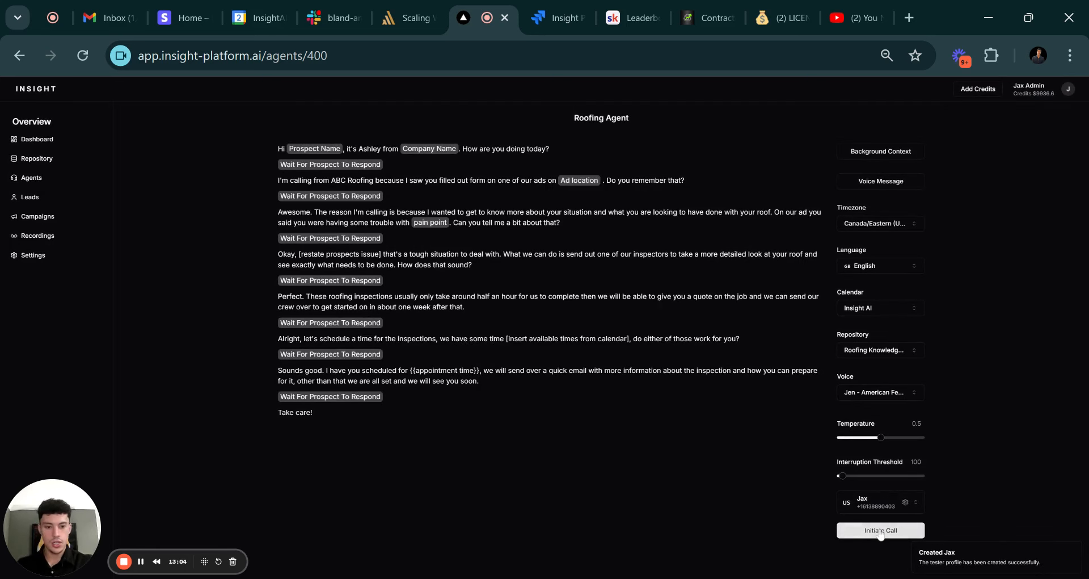
click(881, 532)
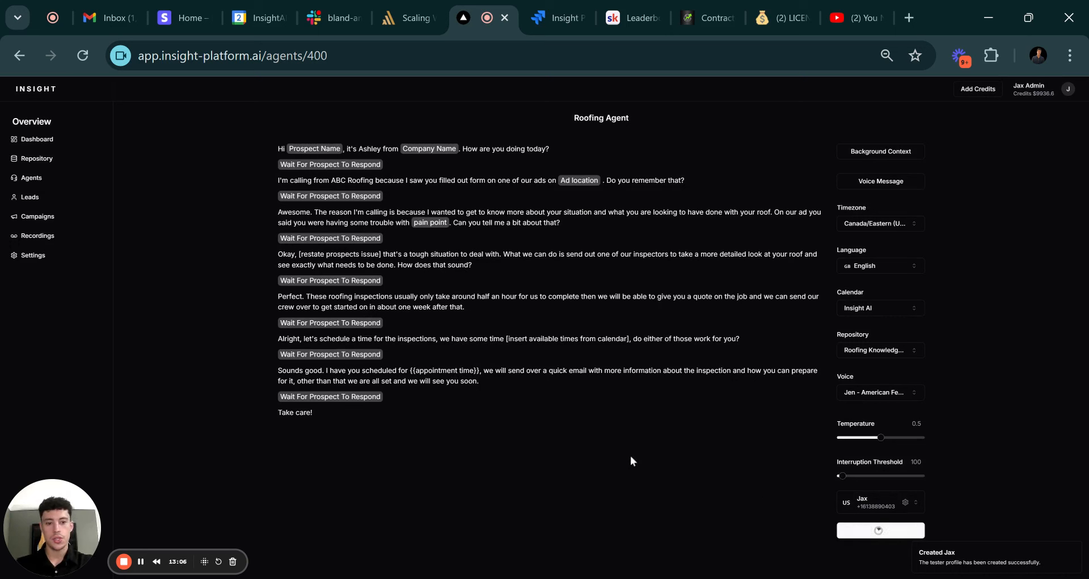
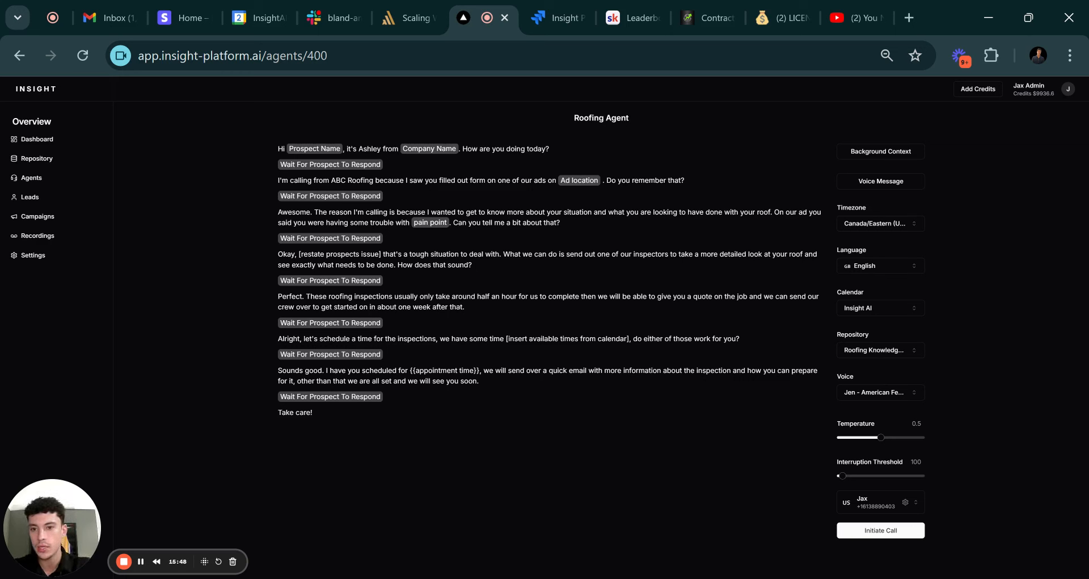
Delete the Thursday, October 3 Roofing Agent test booking from Google Calendar without notifying guests.
click(256, 7)
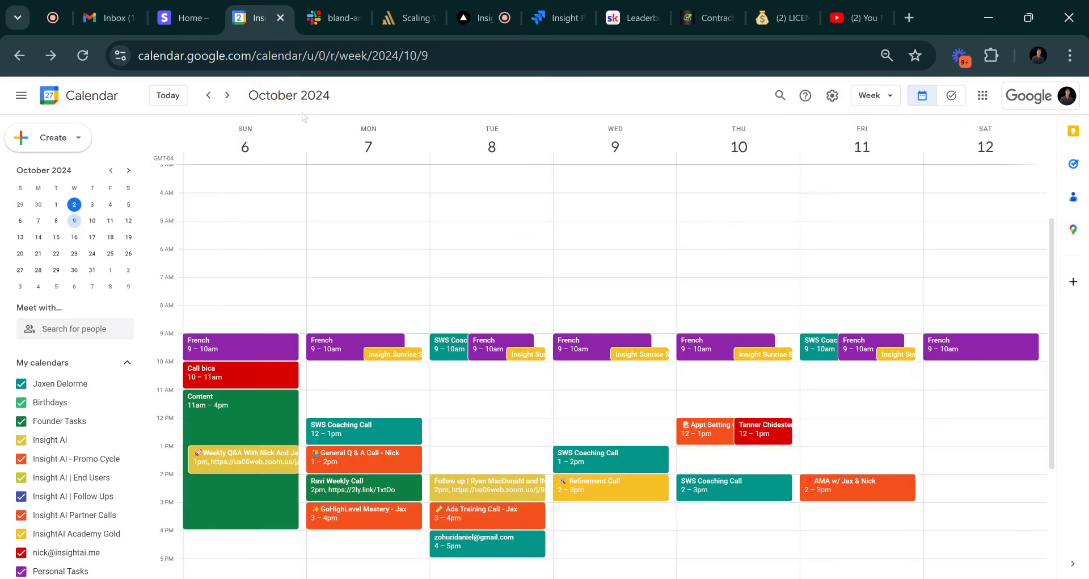
scroll(205, 219, down, 2)
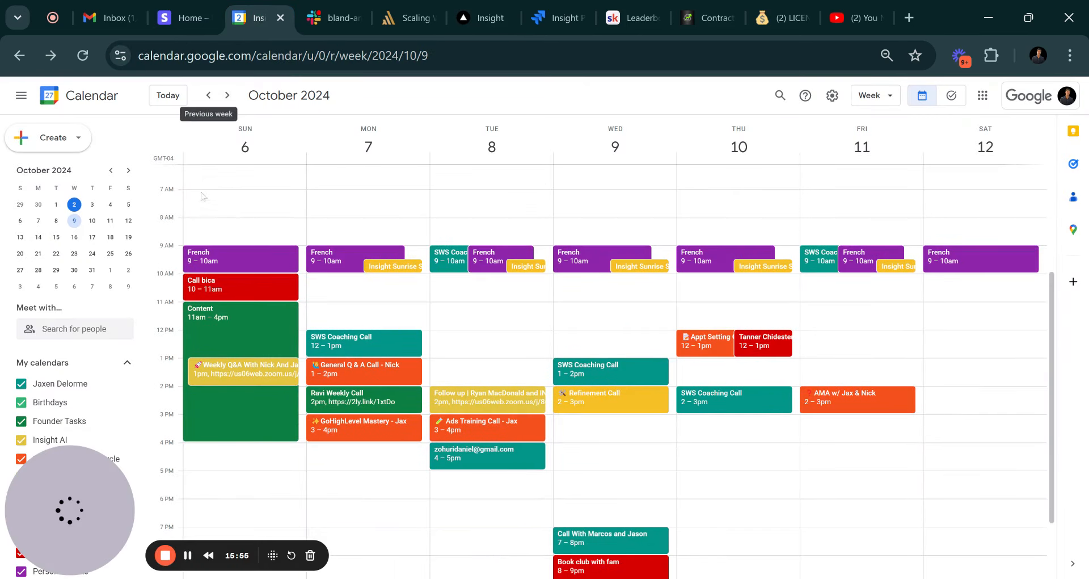
click(206, 103)
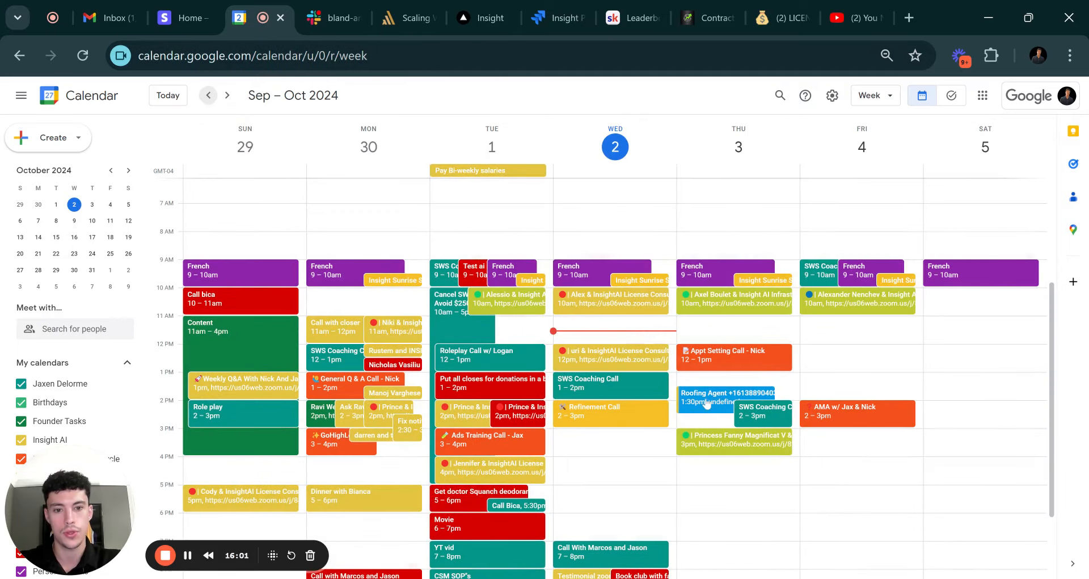
click(706, 403)
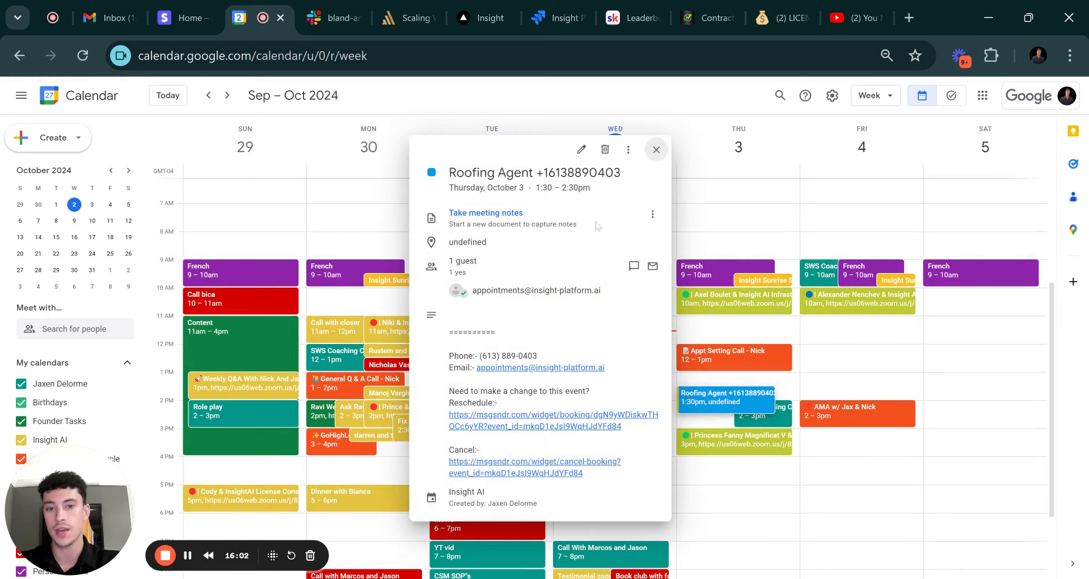
click(605, 148)
click(607, 387)
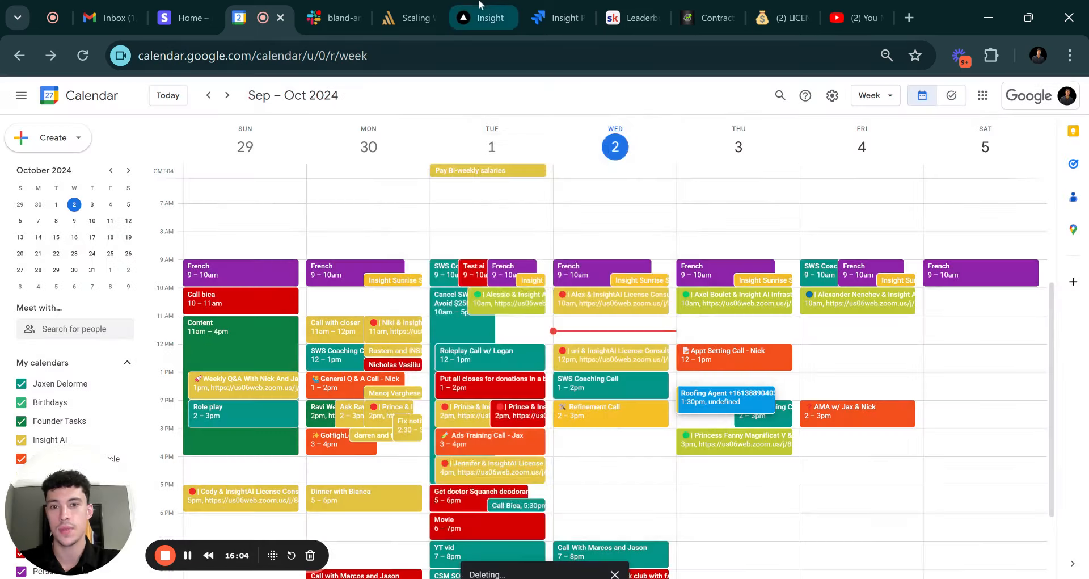
click(482, 18)
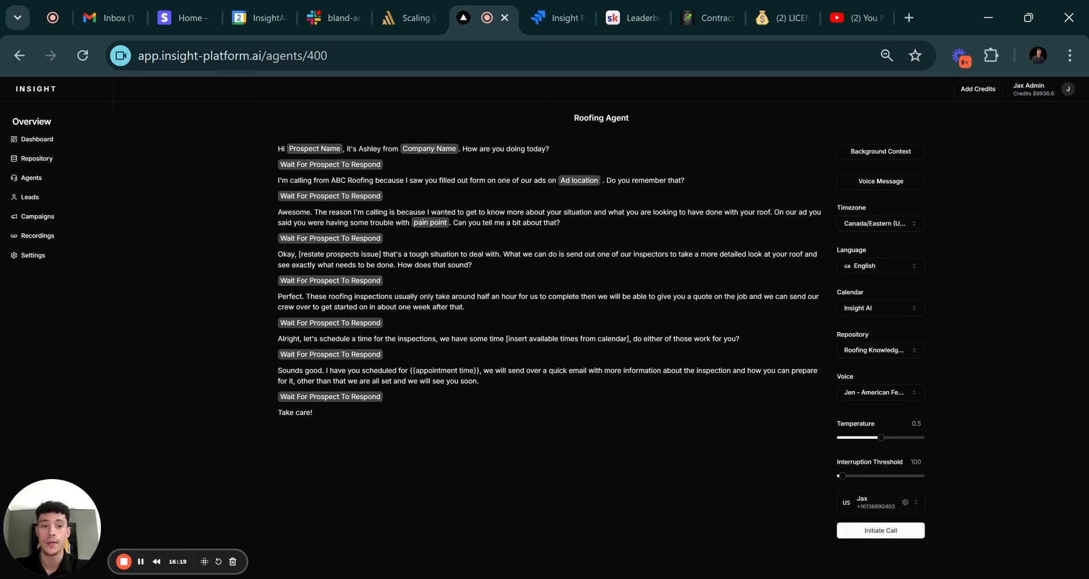
click(885, 265)
scroll(890, 314, down, 3)
scroll(890, 315, down, 2)
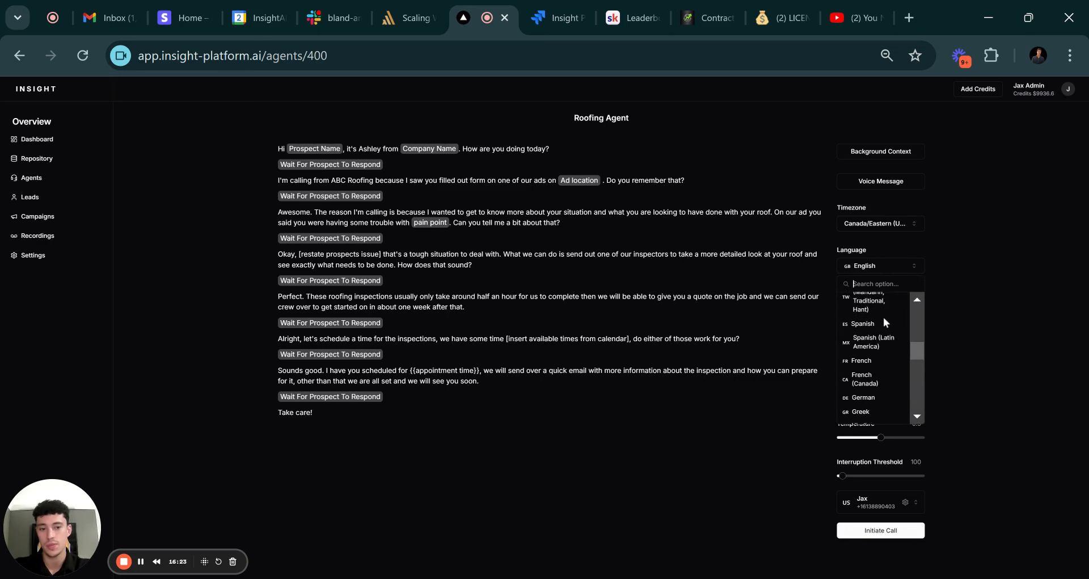
click(680, 435)
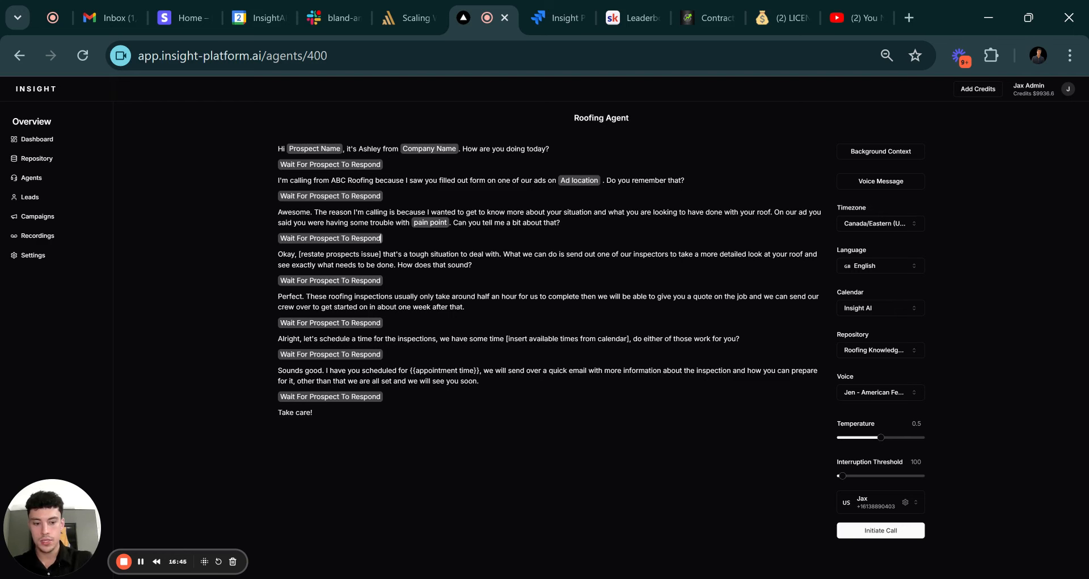
Add the line 'Okay, how long ago did this damage occur?' followed by a Wait For Prospect To Respond step.
key(Return)
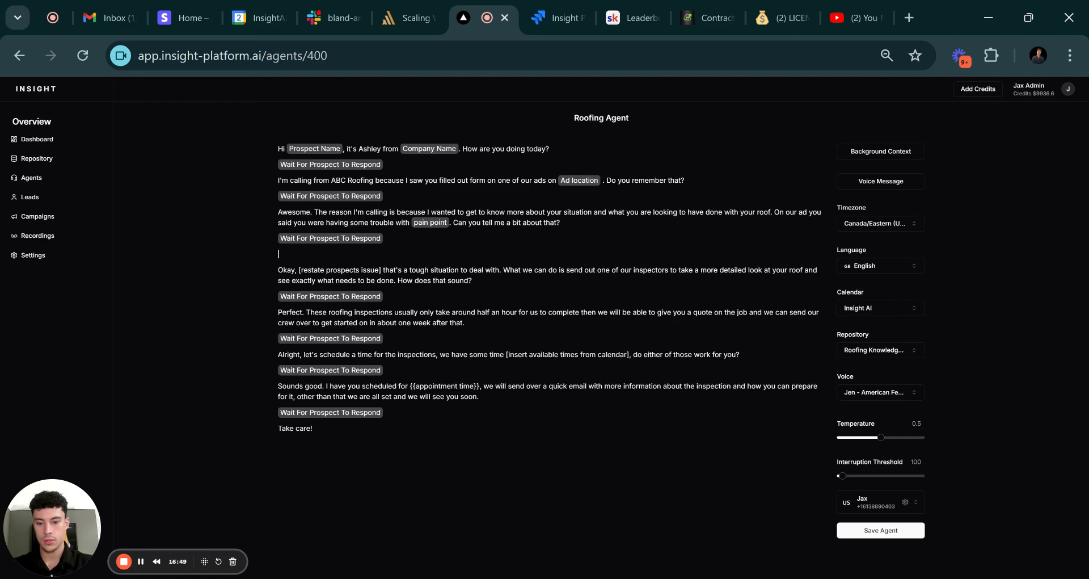
text(Okay,)
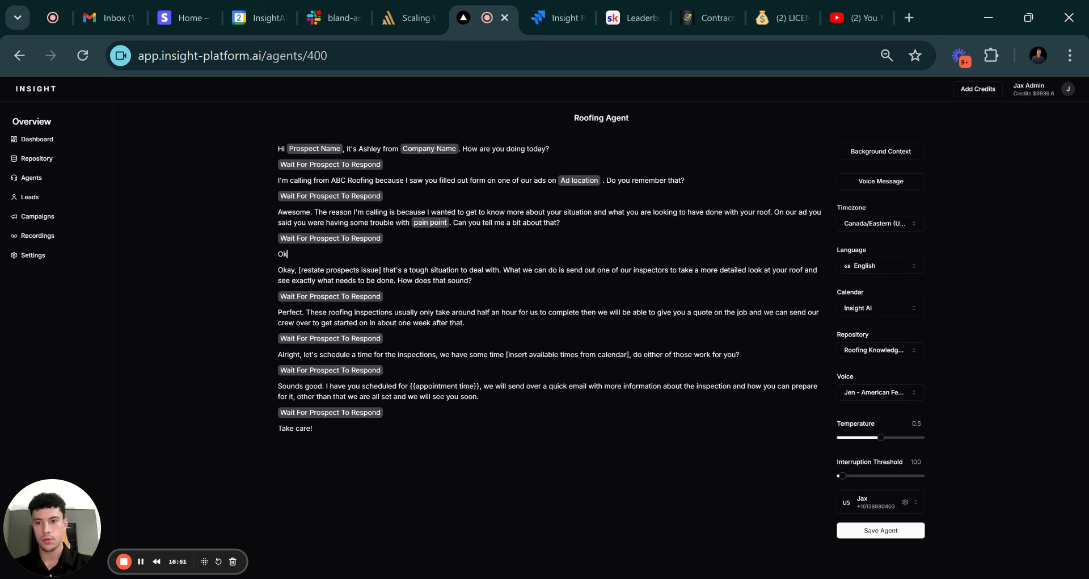
text(ow long ago was)
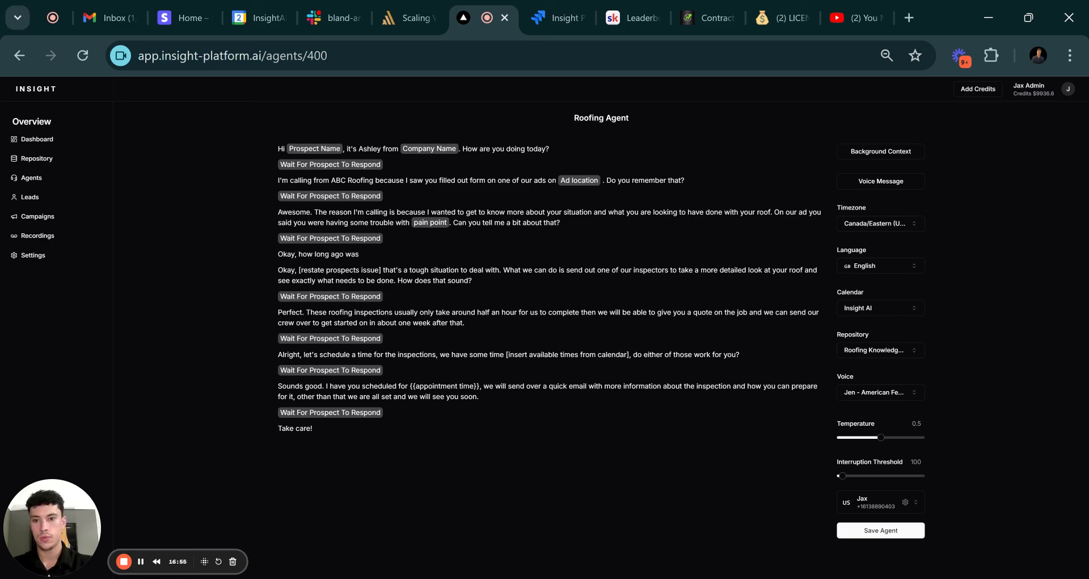
key(BackSpace)
key(BackSpace)
key(BackSpace)
text(did this)
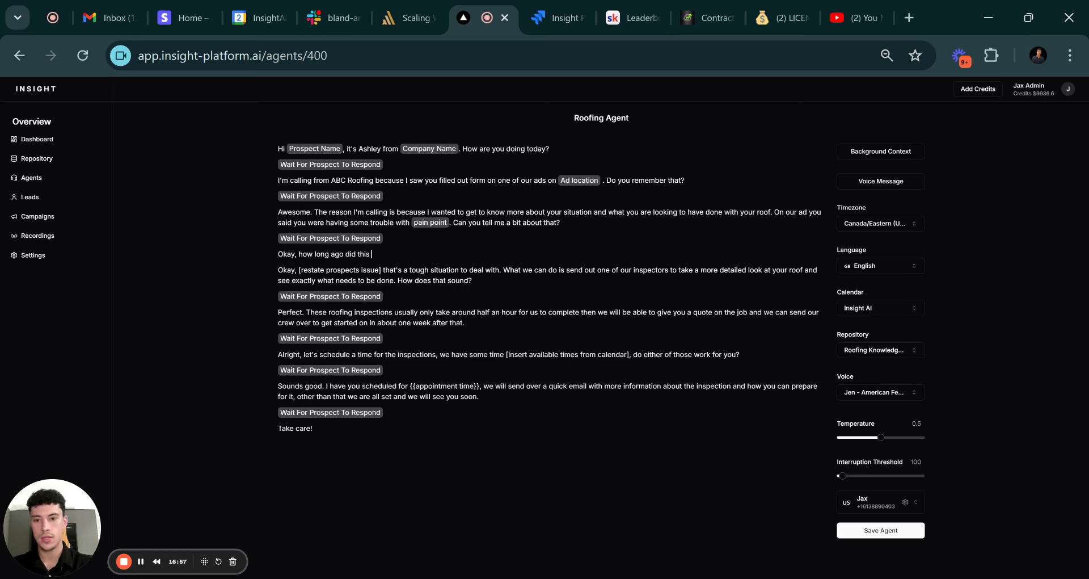
text( damage occu)
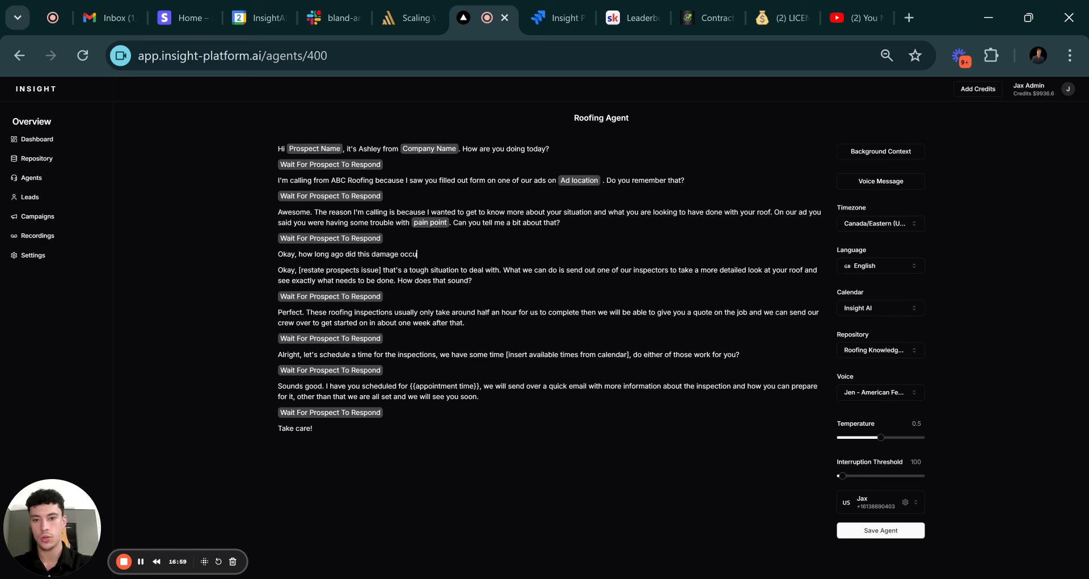
text(r?)
key(Return)
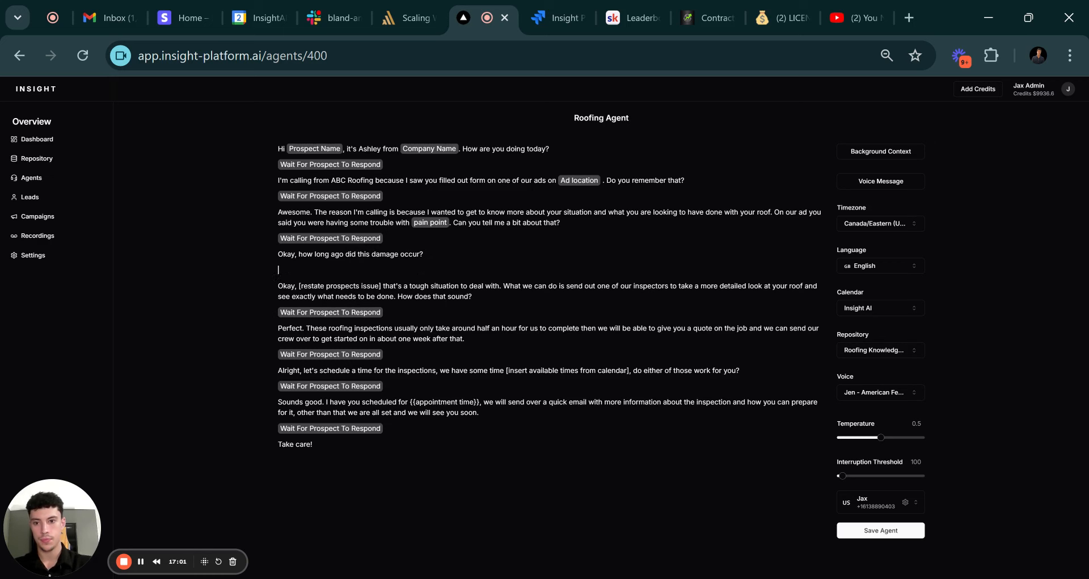
text(wait)
key(BackSpace)
key(BackSpace)
key(BackSpace)
key(BackSpace)
text(/wait)
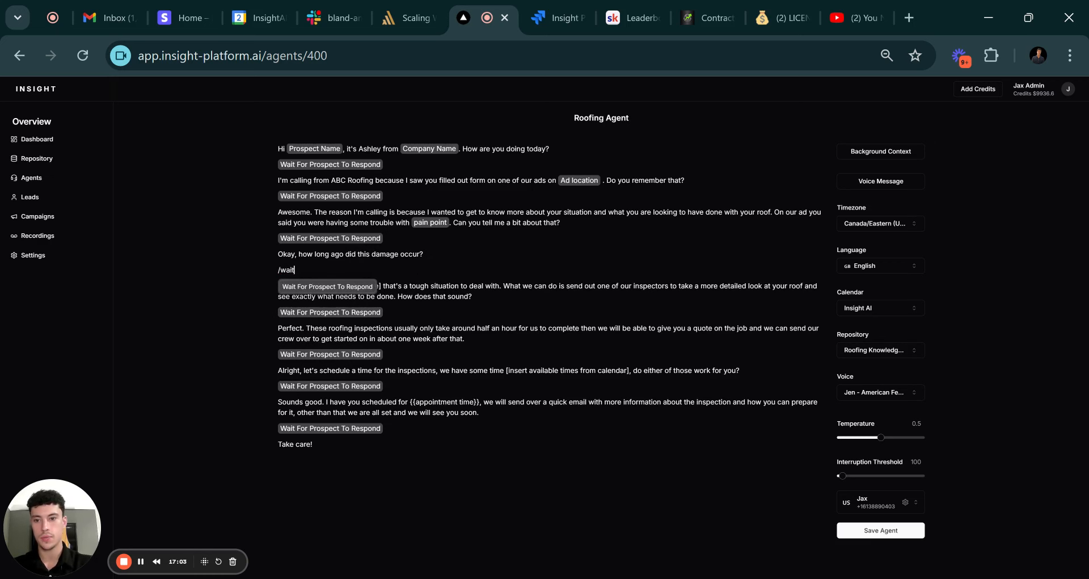
key(Return)
key(Return)
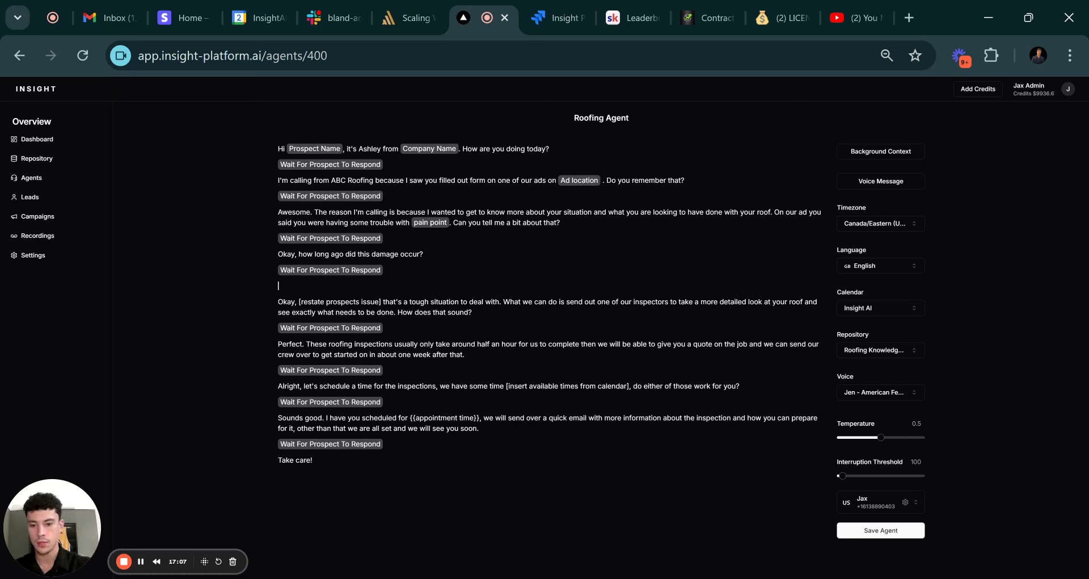
Add 'What size is your roof, can you give me the rough square footage?' with a wait step after it.
text(What kind of)
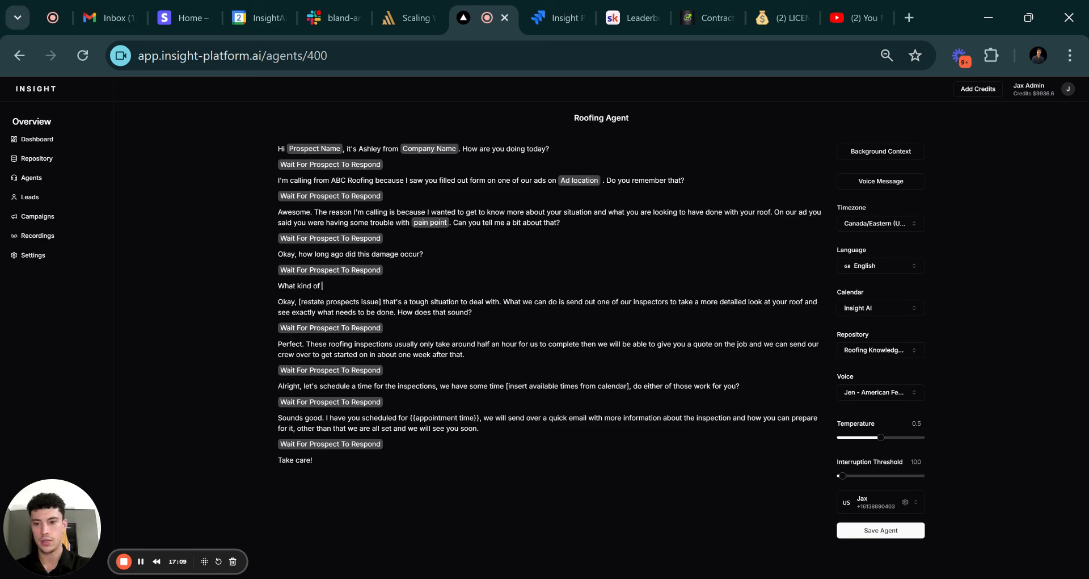
text( bidget)
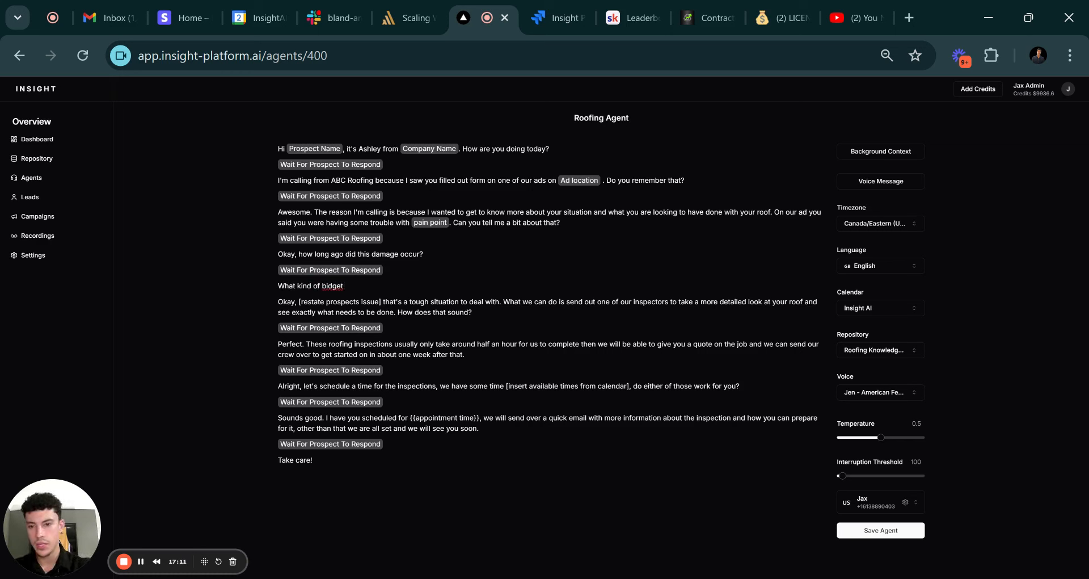
key(BackSpace)
key(BackSpace)
key(BackSpace)
key(BackSpace)
key(BackSpace)
key(BackSpace)
key(BackSpace)
key(BackSpace)
key(BackSpace)
key(BackSpace)
key(BackSpace)
key(BackSpace)
key(BackSpace)
key(BackSpace)
text(si)
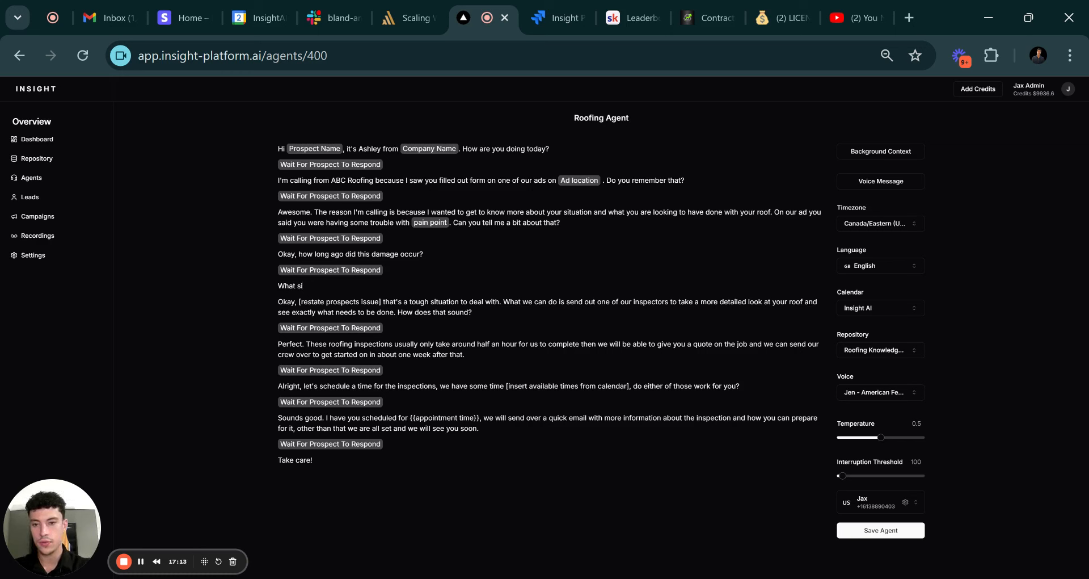
text(ze is y)
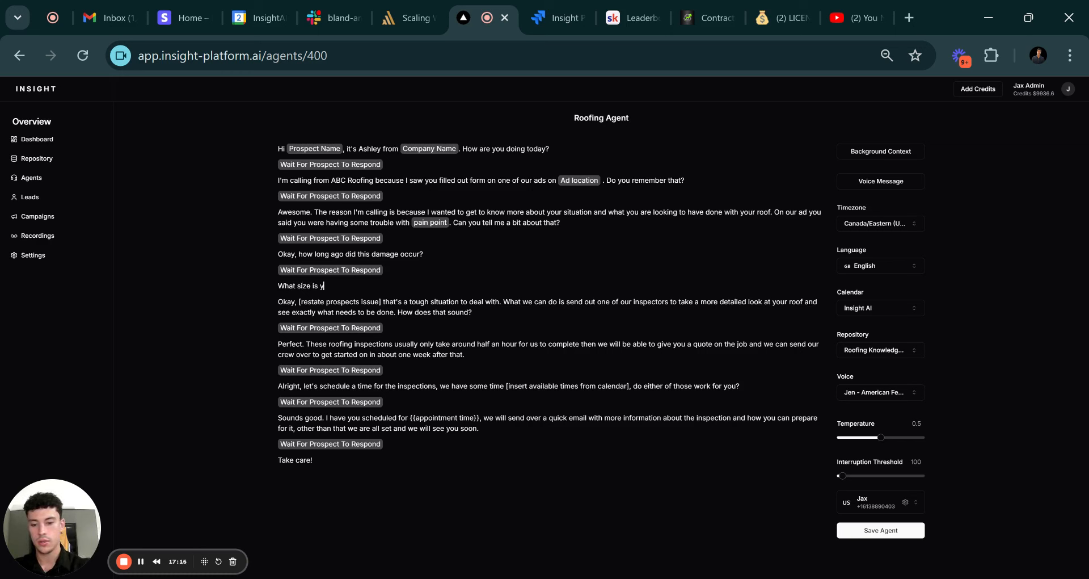
text(our roof)
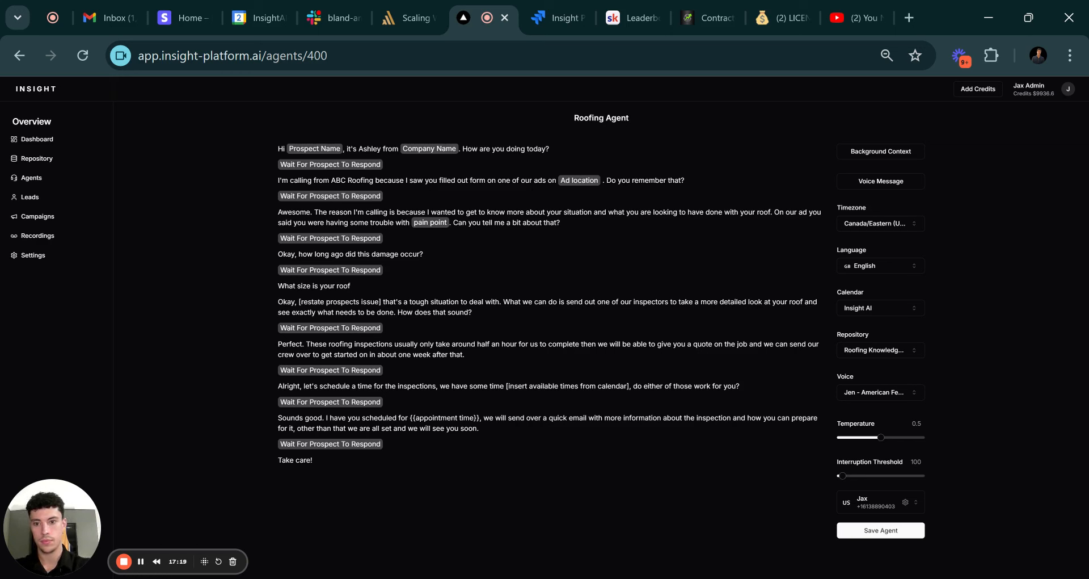
text(, can you give me a)
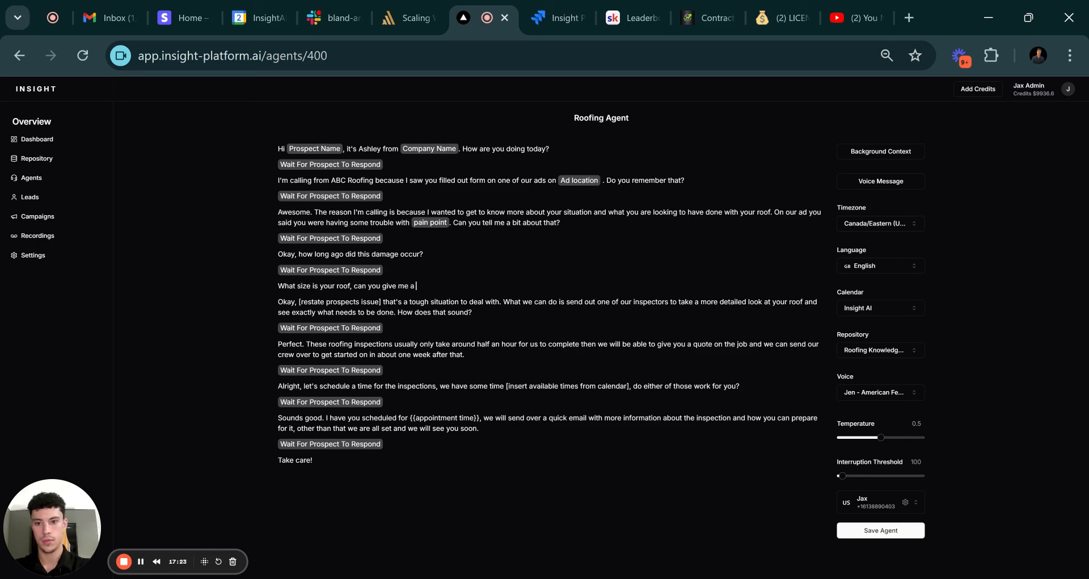
text( rough squ)
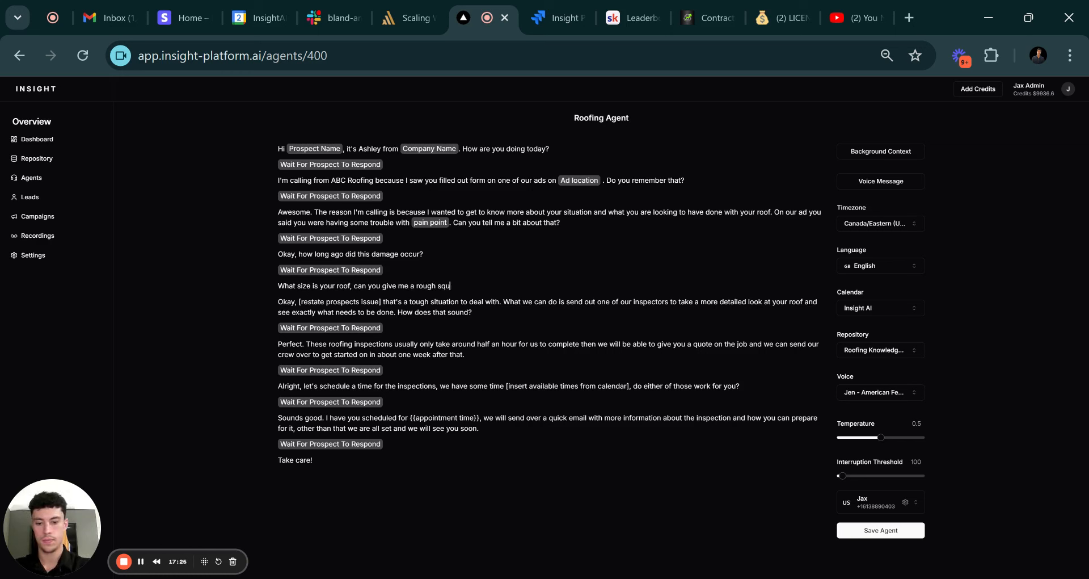
text(are footage)
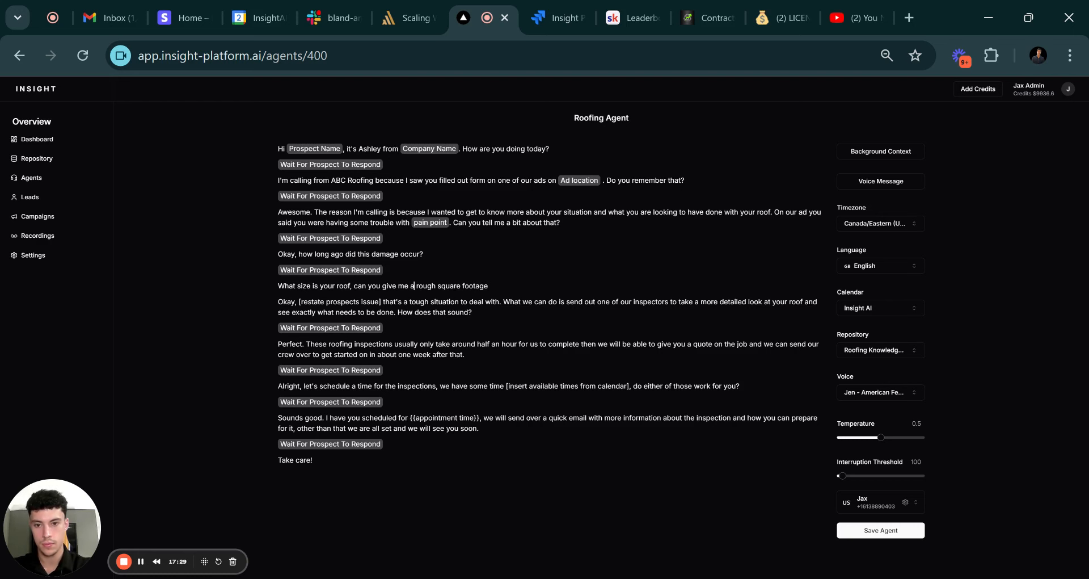
key(BackSpace)
text(the)
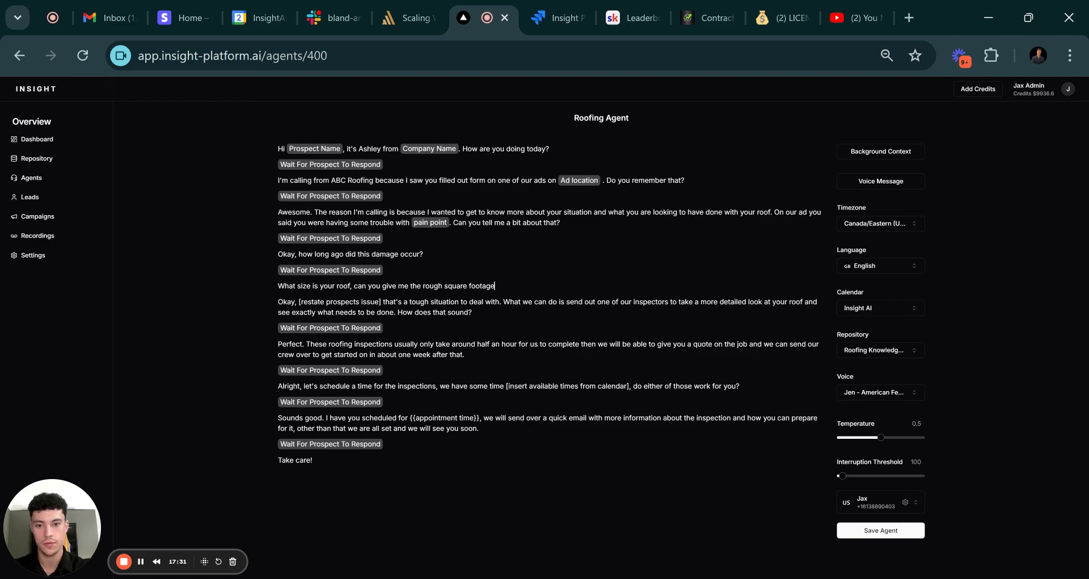
text(?)
key(Return)
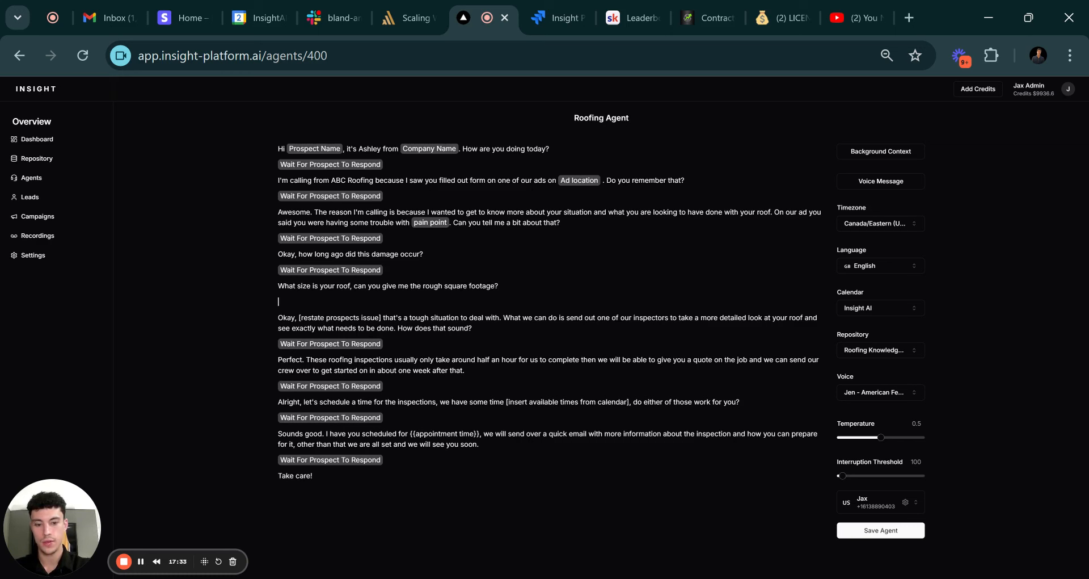
text(@w)
key(Return)
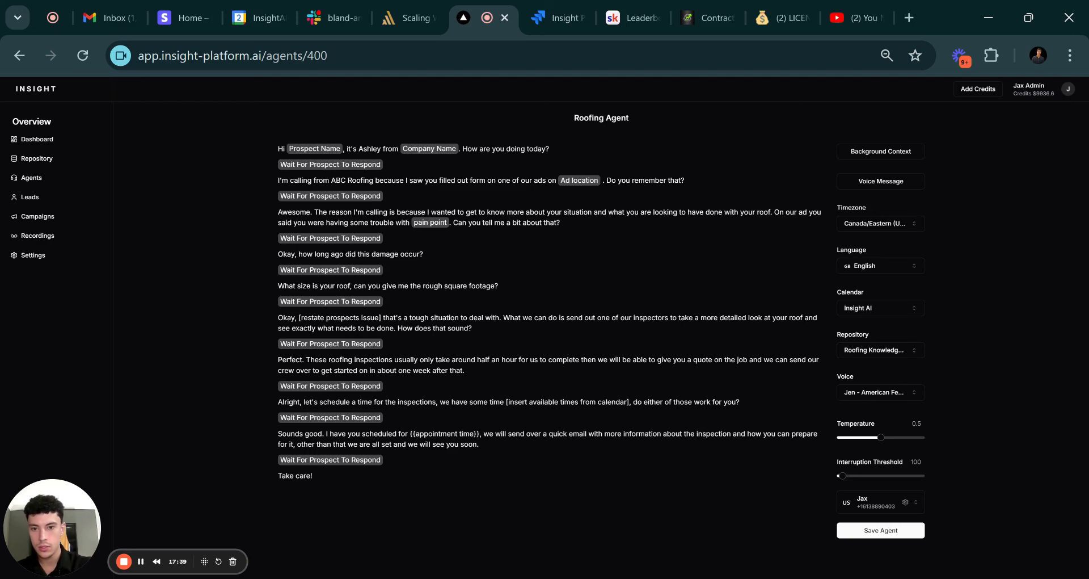
Paste the restate-the-issue paragraph after the third wait step, followed by a new wait step.
drag(471, 328, 279, 319)
key(ctrl+c)
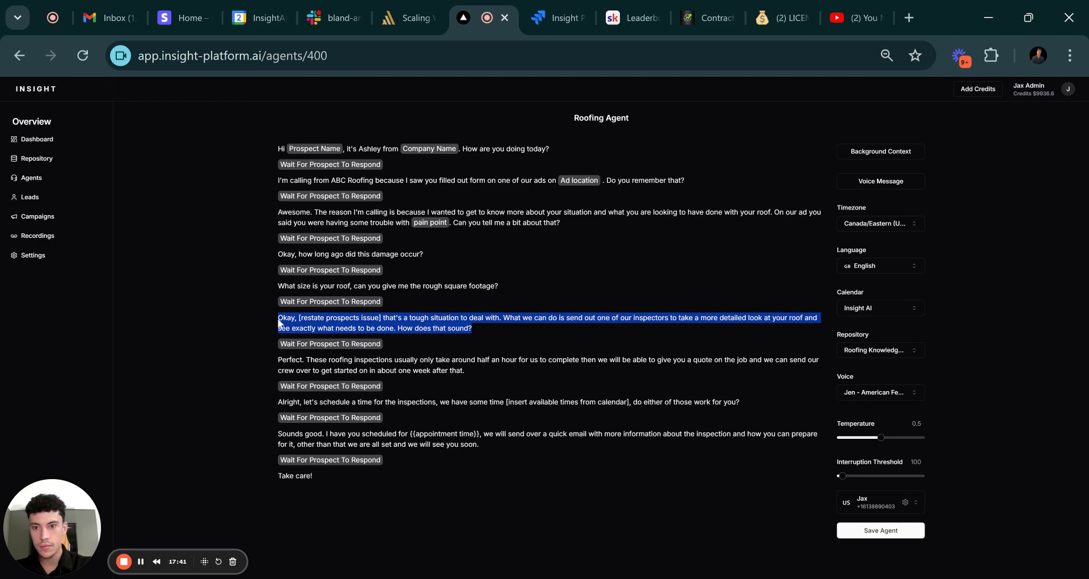
click(391, 238)
key(Return)
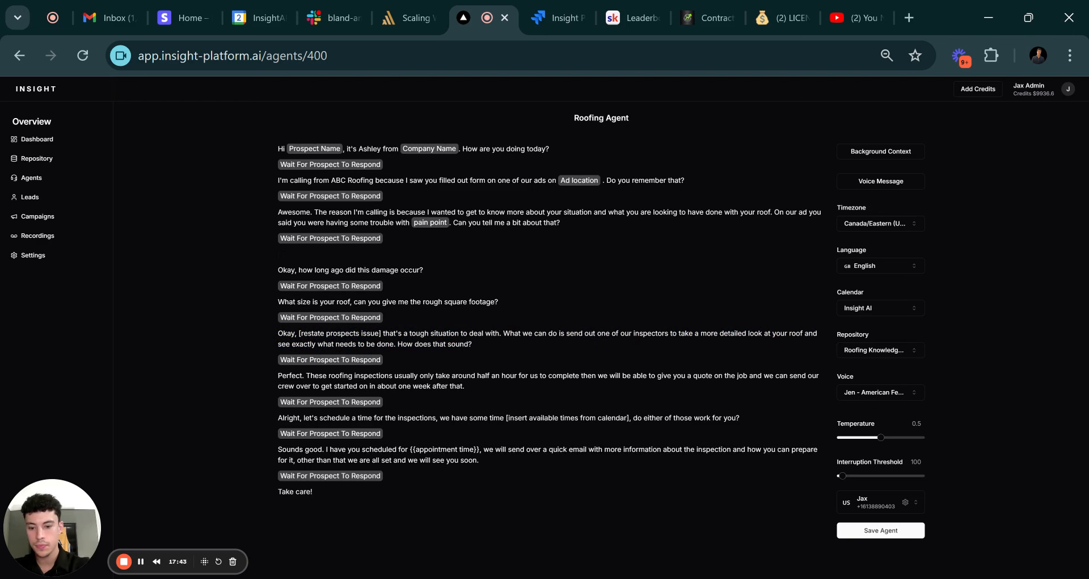
key(ctrl+v)
key(Return)
text(wa)
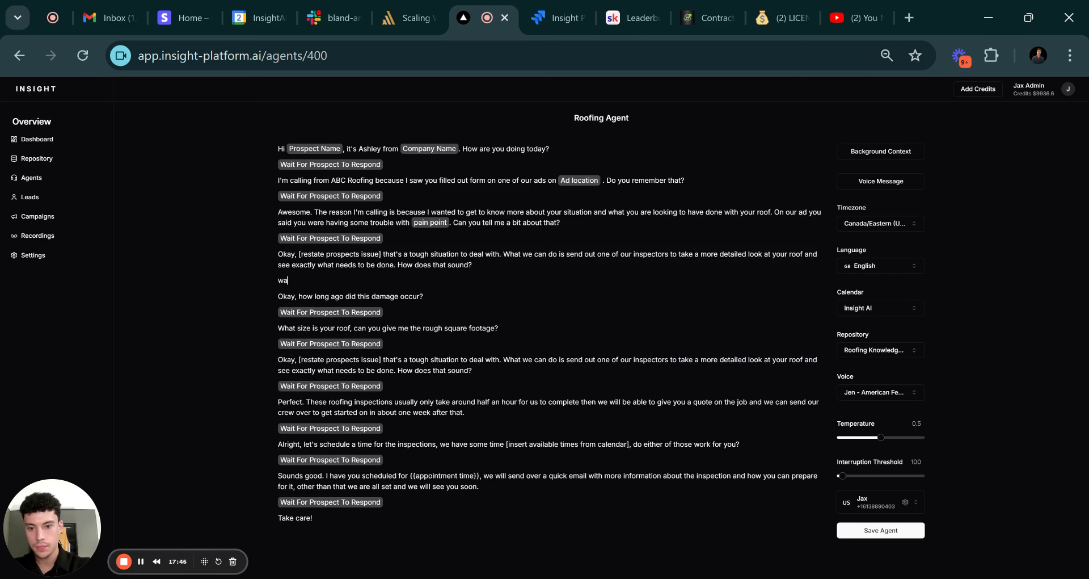
key(BackSpace)
key(BackSpace)
text(/w)
key(Return)
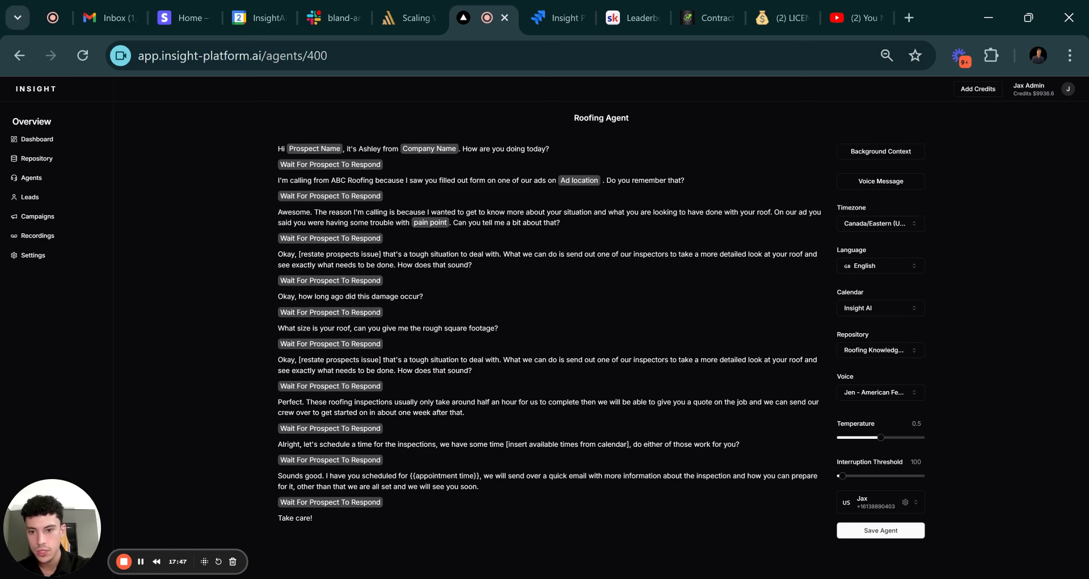
Delete the old duplicate paragraph and its wait step, then save the Roofing Agent.
drag(475, 371, 272, 349)
key(BackSpace)
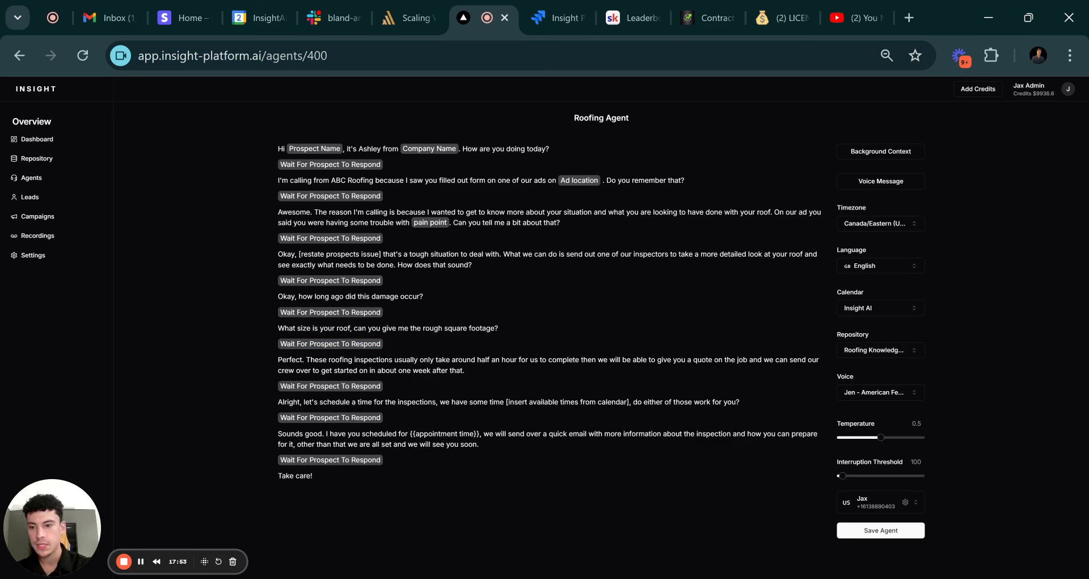
click(882, 531)
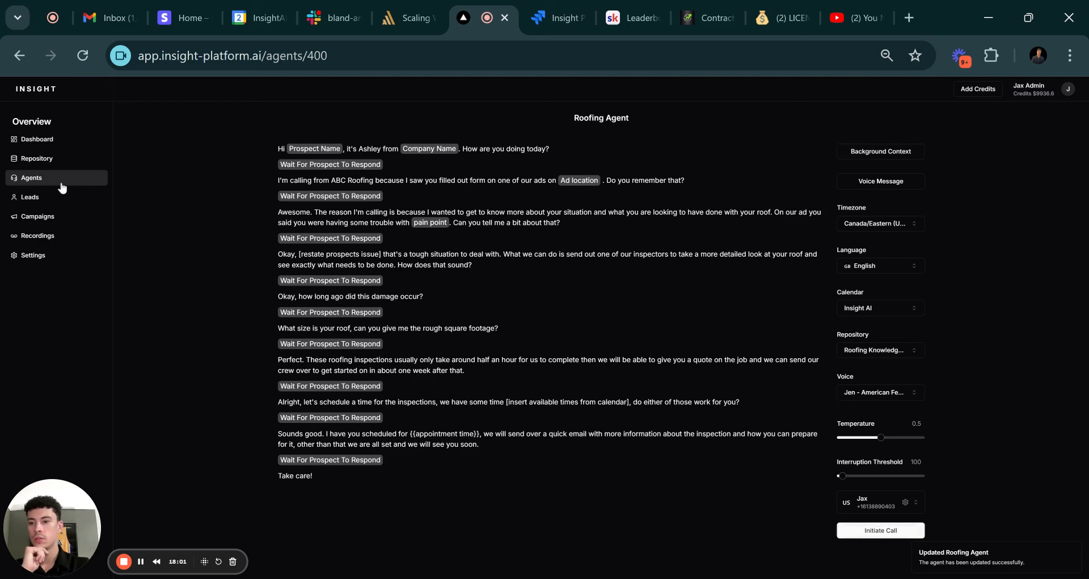
Open the Roofing Knowledge Base repository and begin a new knowledge entry.
click(58, 159)
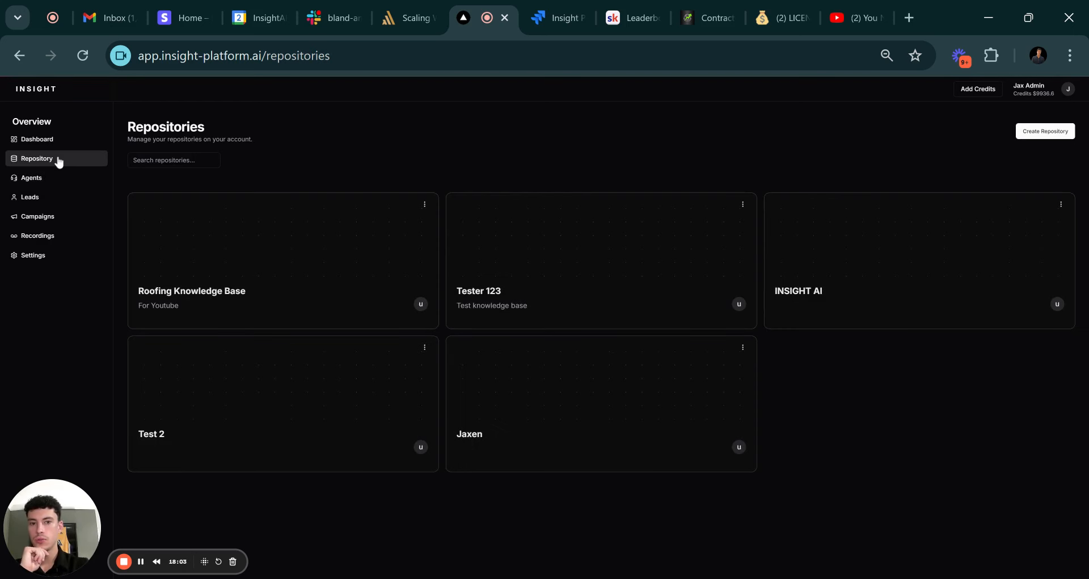
click(224, 251)
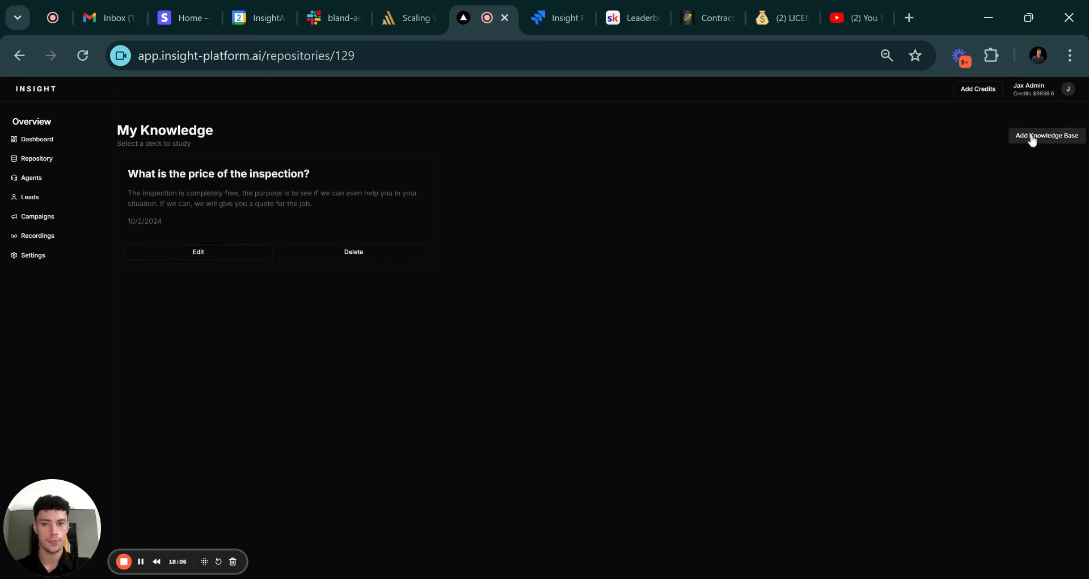
click(1033, 140)
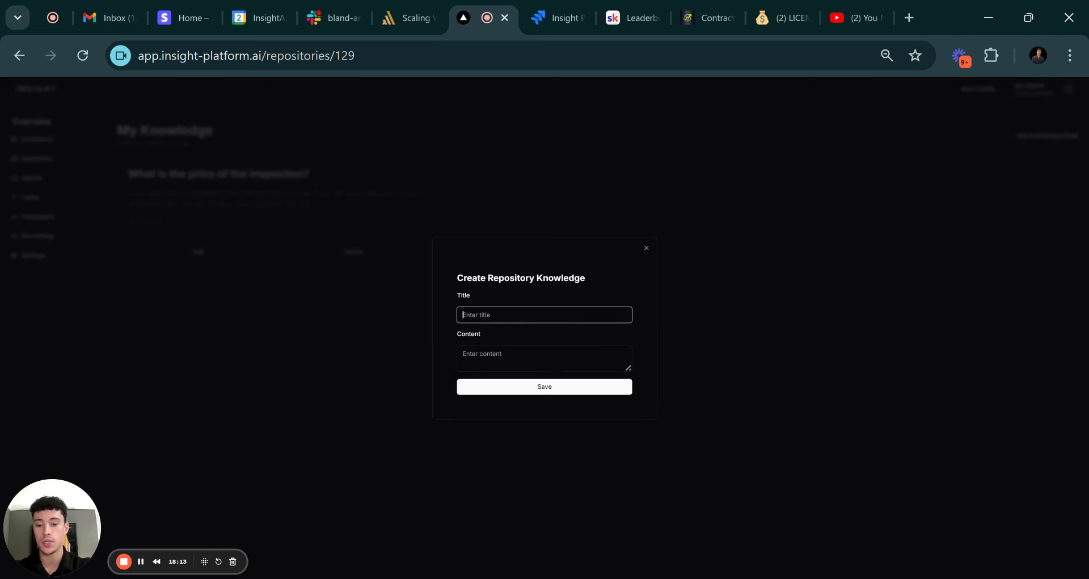
Save entry 'How much does the job itself cost?' explaining a price follows the in-person inspection.
text(How much)
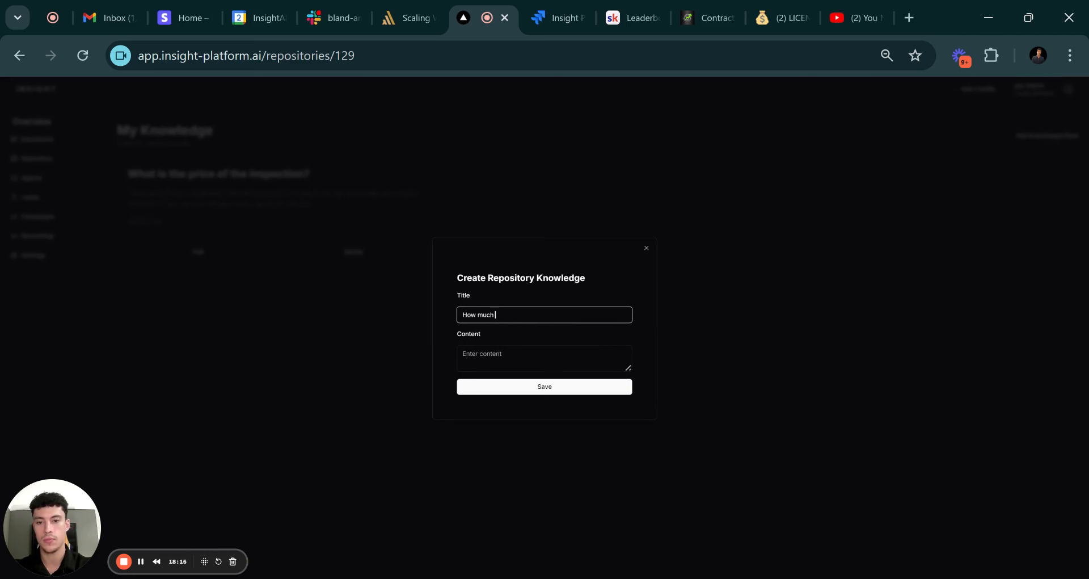
text( does the)
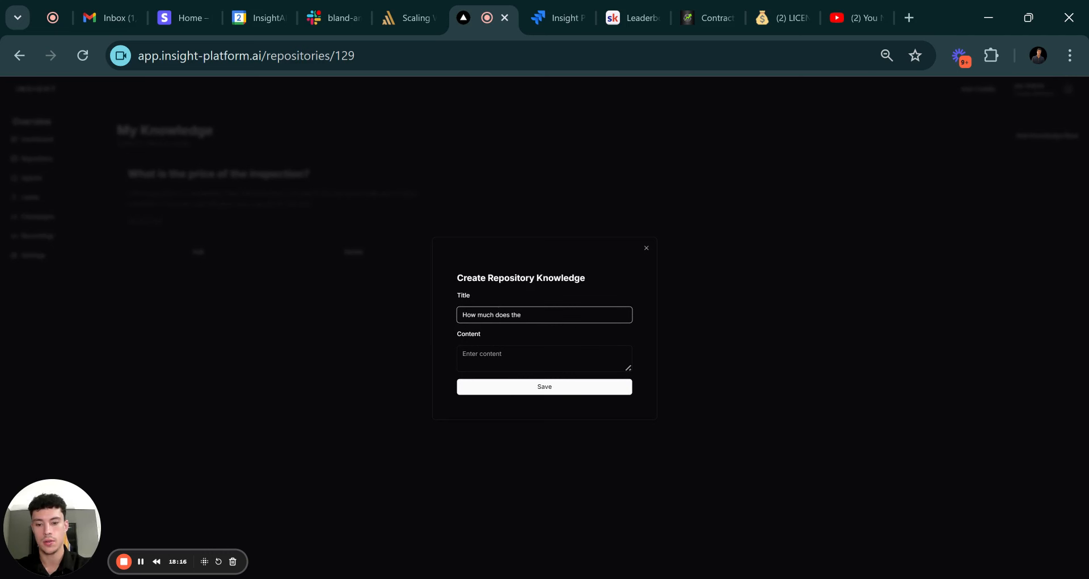
text( job itself cost?)
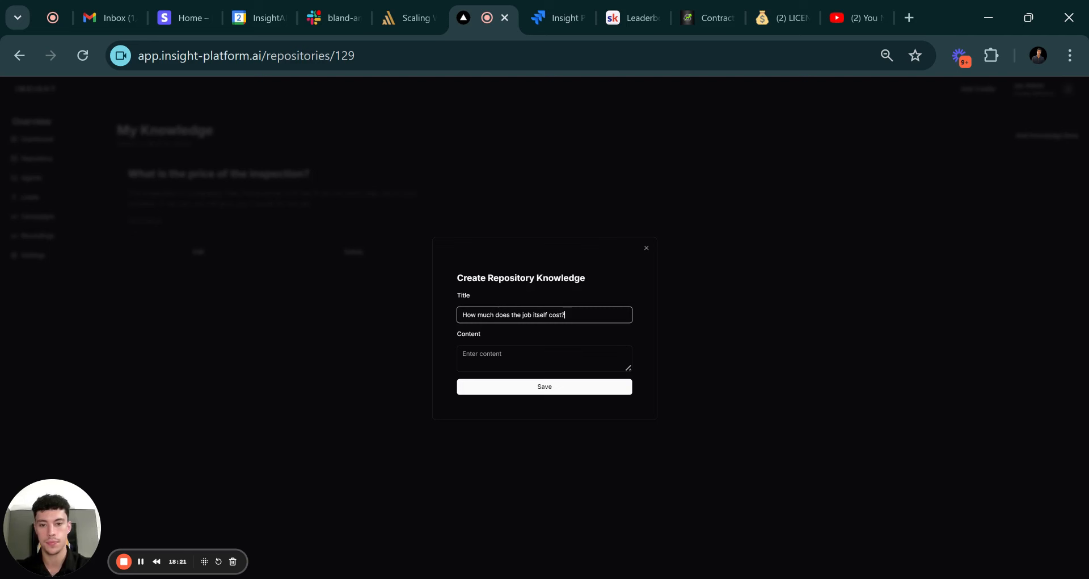
key(Tab)
text(We)
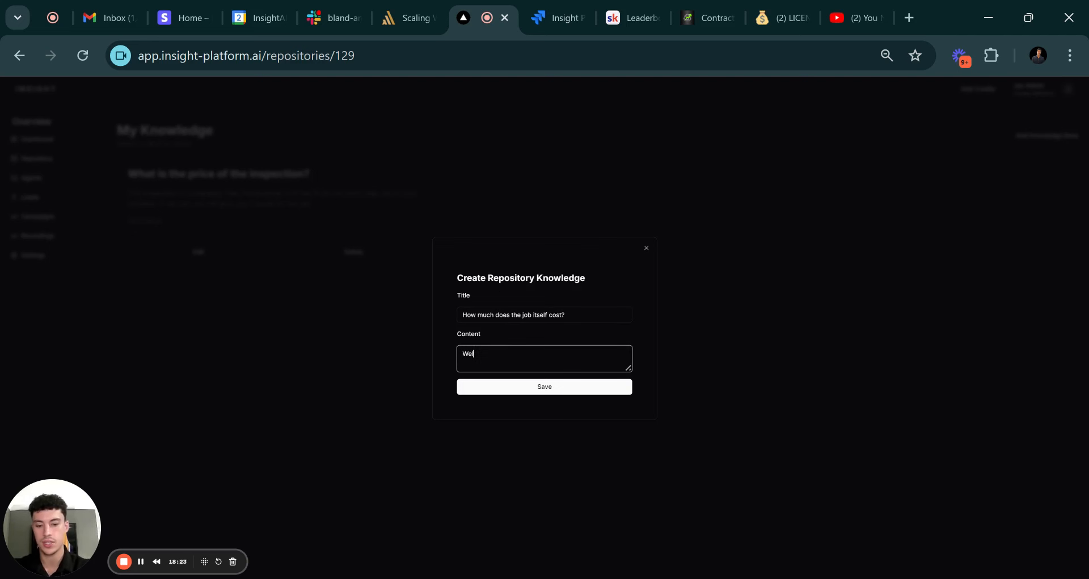
text(ll, that)
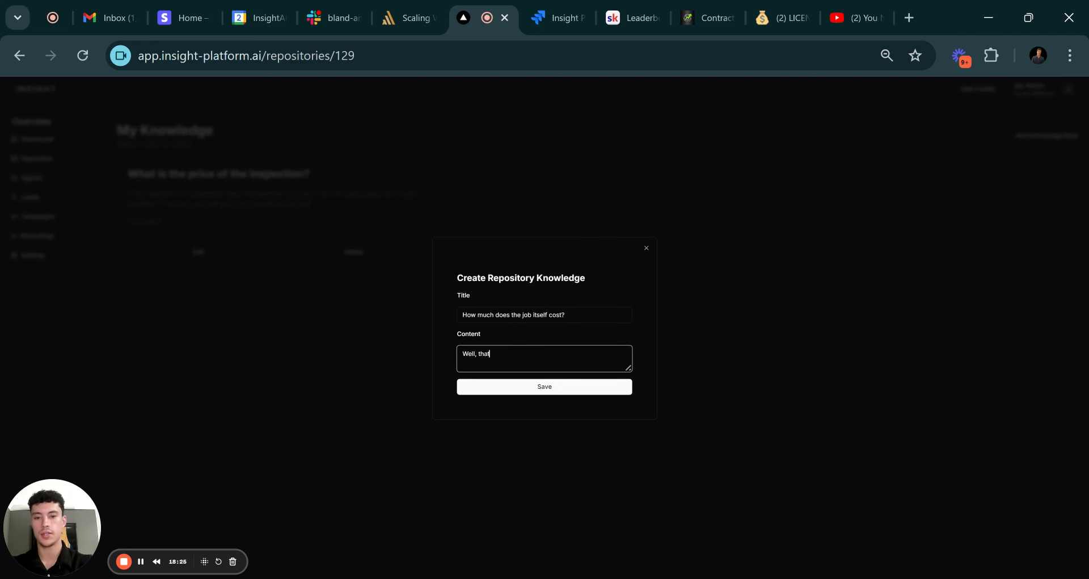
text('s tough for me t)
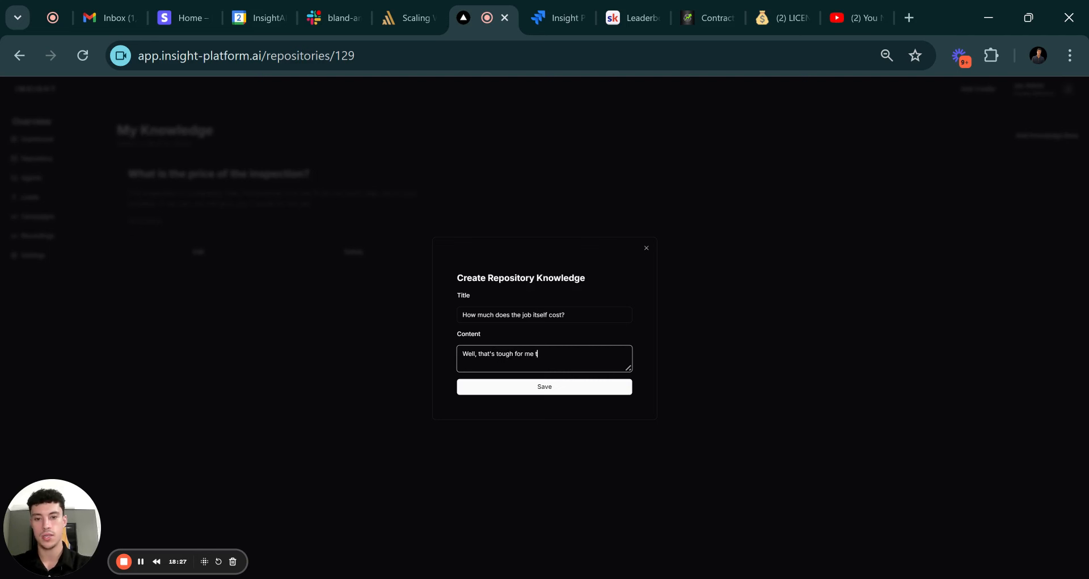
text(o say over the phone)
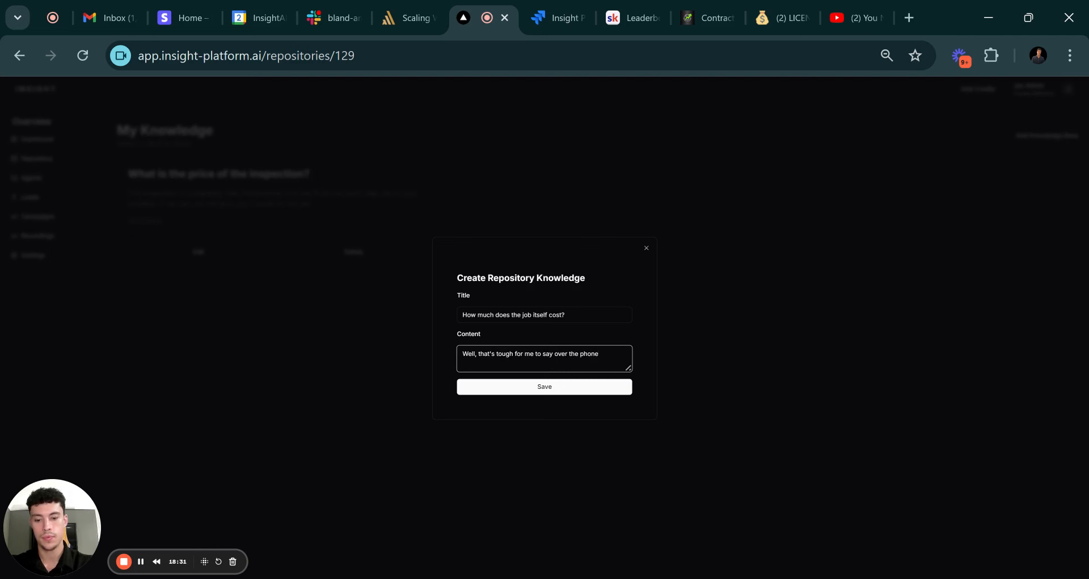
text( without having )
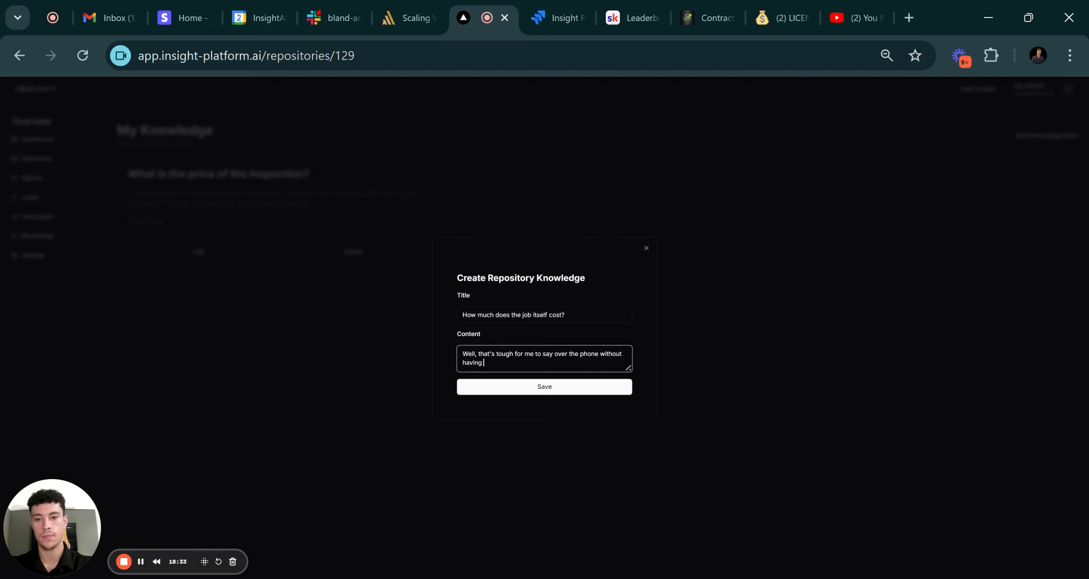
text(o)
text(the in)
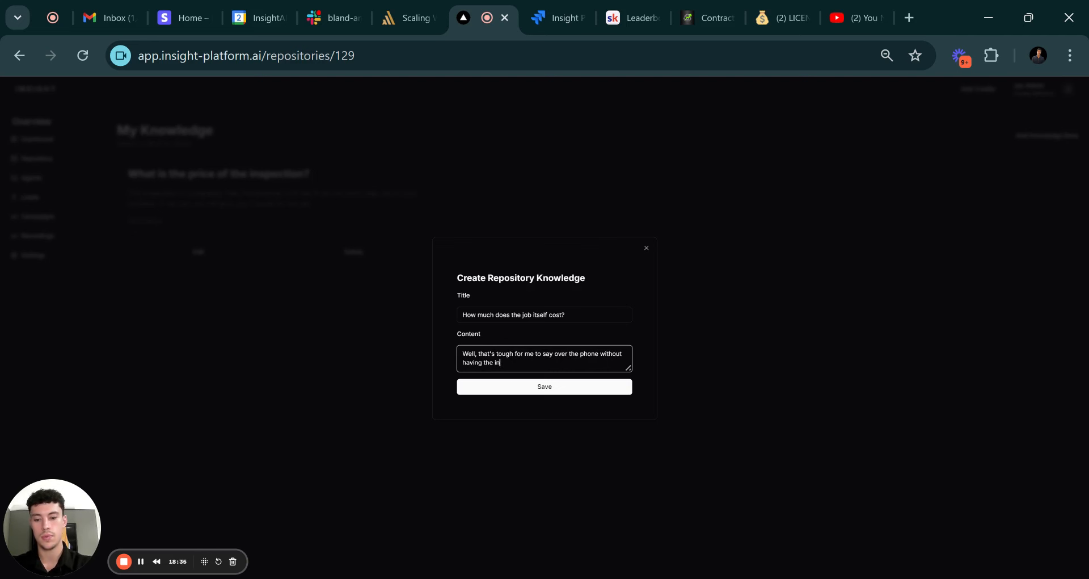
text( person inspe)
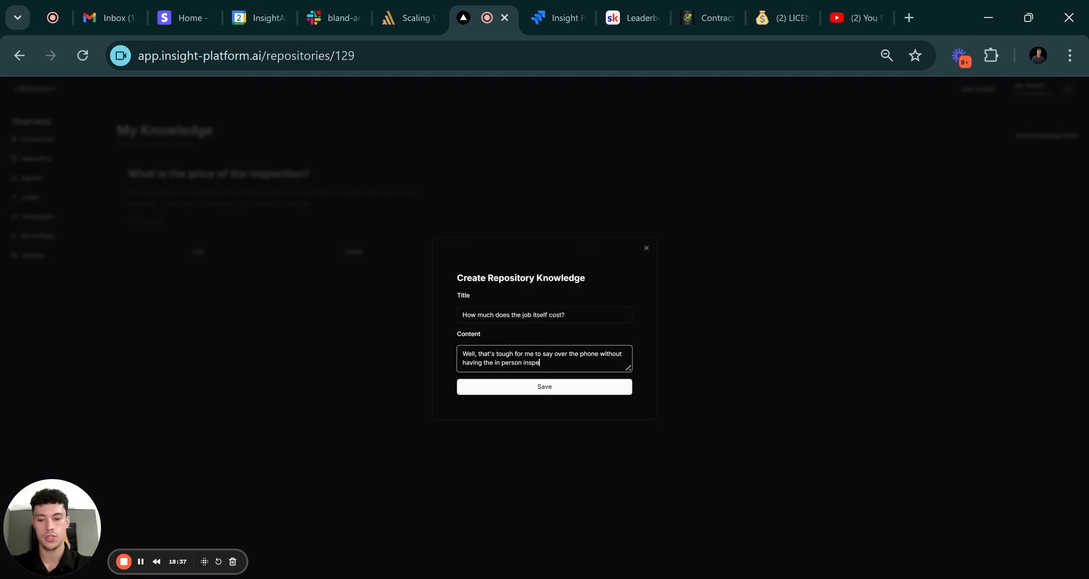
text(ction)
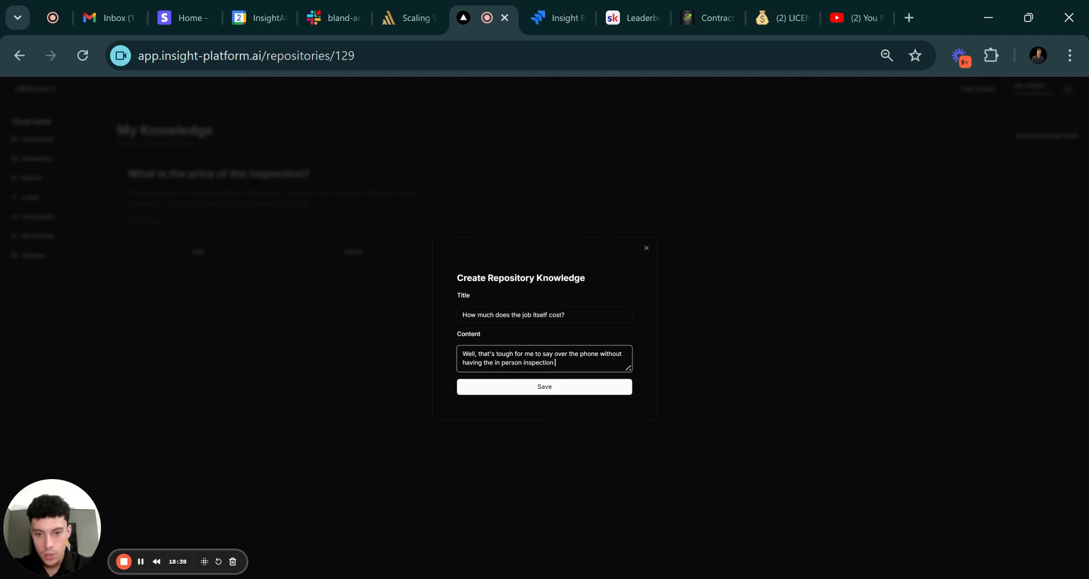
text( done be)
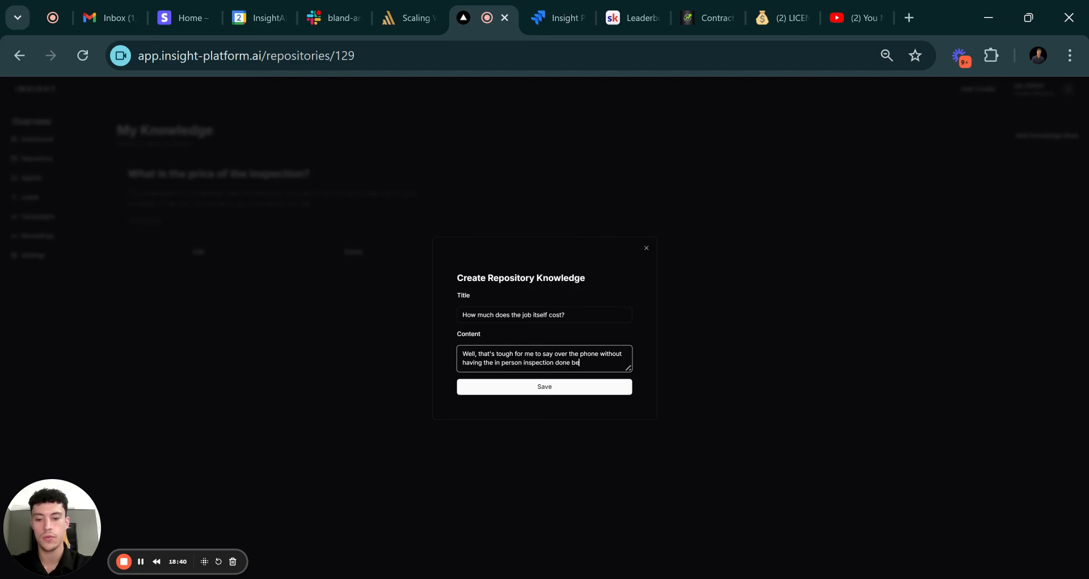
text(forehand. )
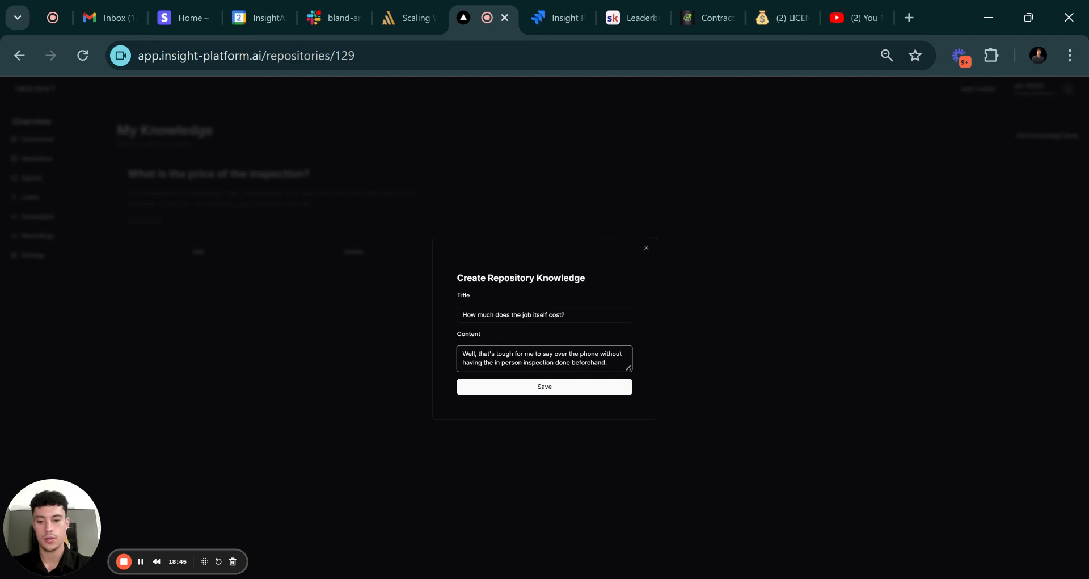
text(I can)
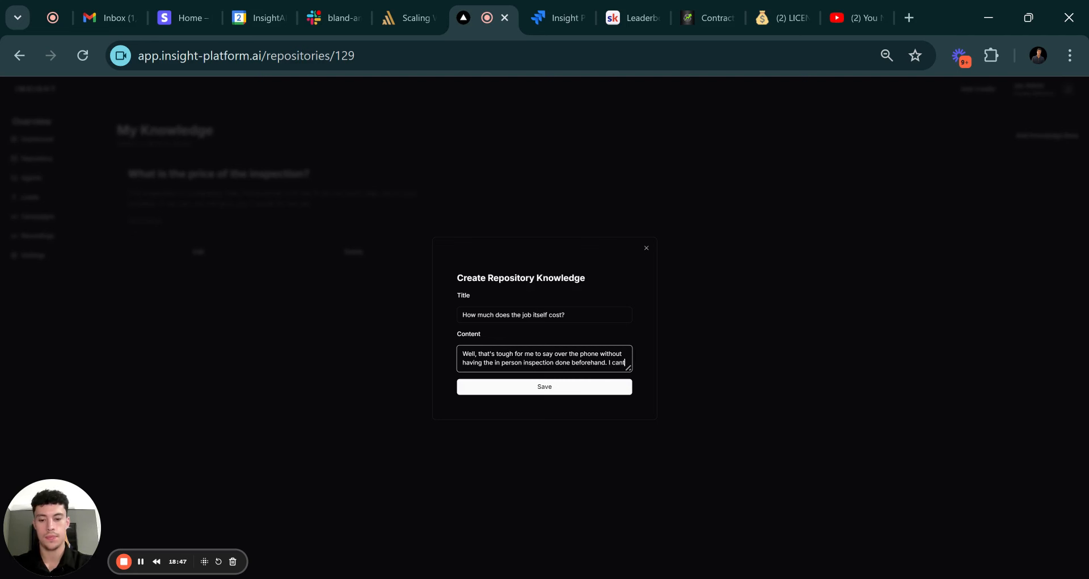
text('t give y)
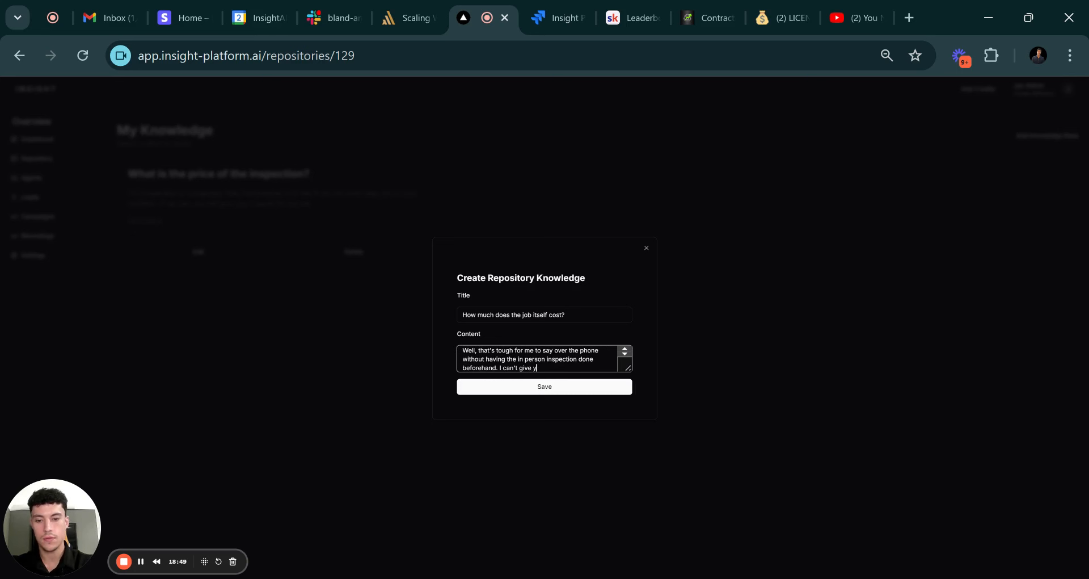
text(ou an exat nu)
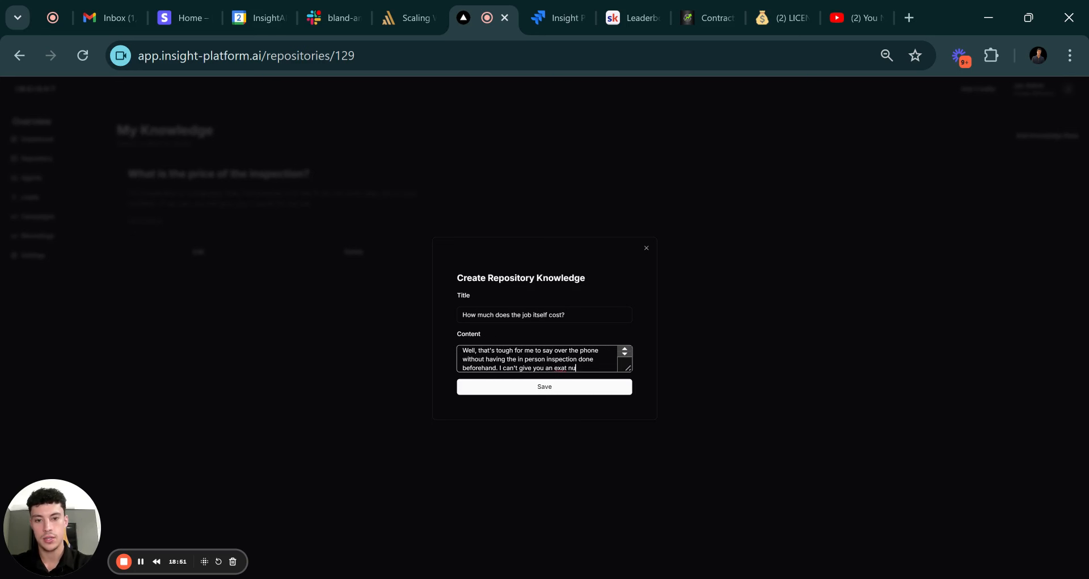
key(BackSpace)
key(BackSpace)
key(BackSpace)
key(BackSpace)
text(ct )
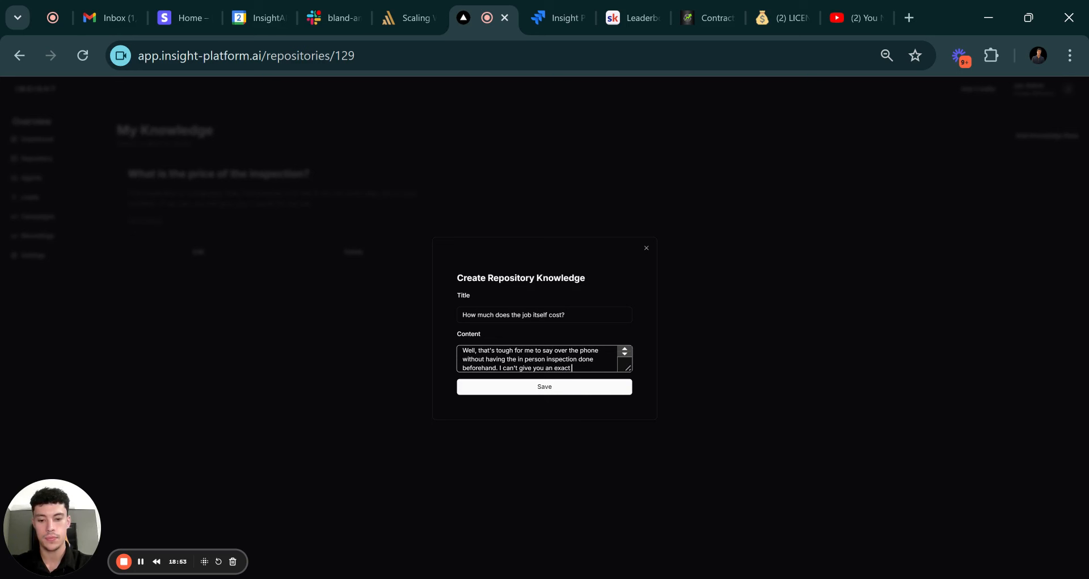
text(dollar rigure right)
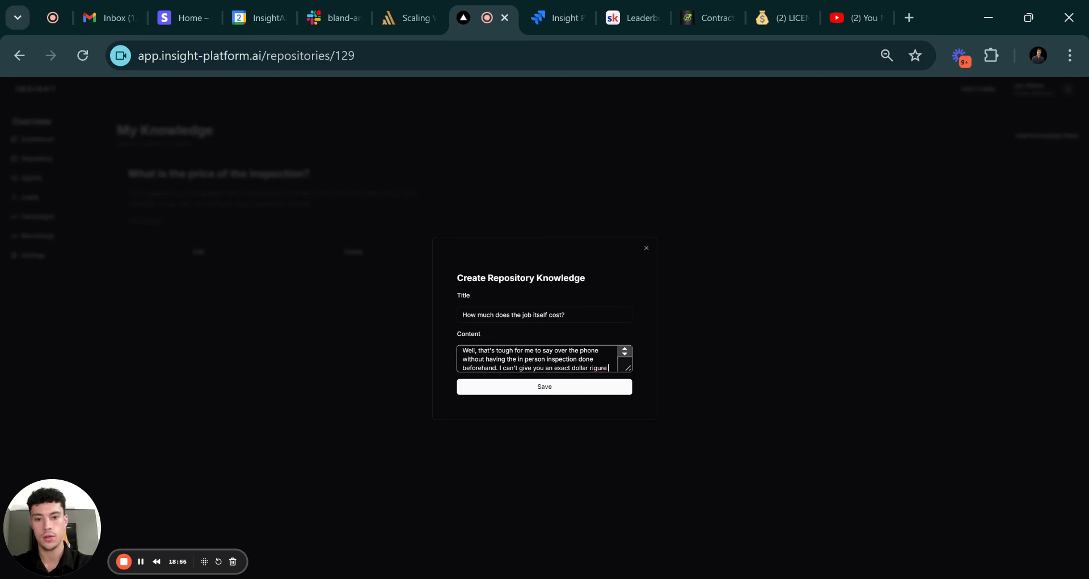
key(BackSpace)
key(BackSpace)
key(BackSpace)
key(BackSpace)
key(BackSpace)
key(BackSpace)
key(BackSpace)
key(BackSpace)
key(BackSpace)
key(BackSpace)
key(BackSpace)
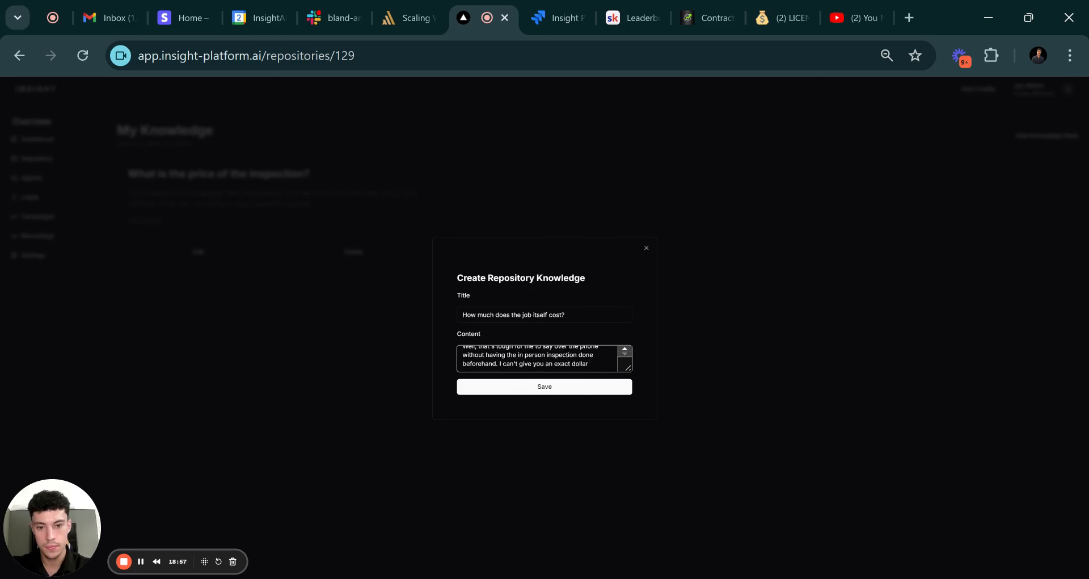
text(figure right)
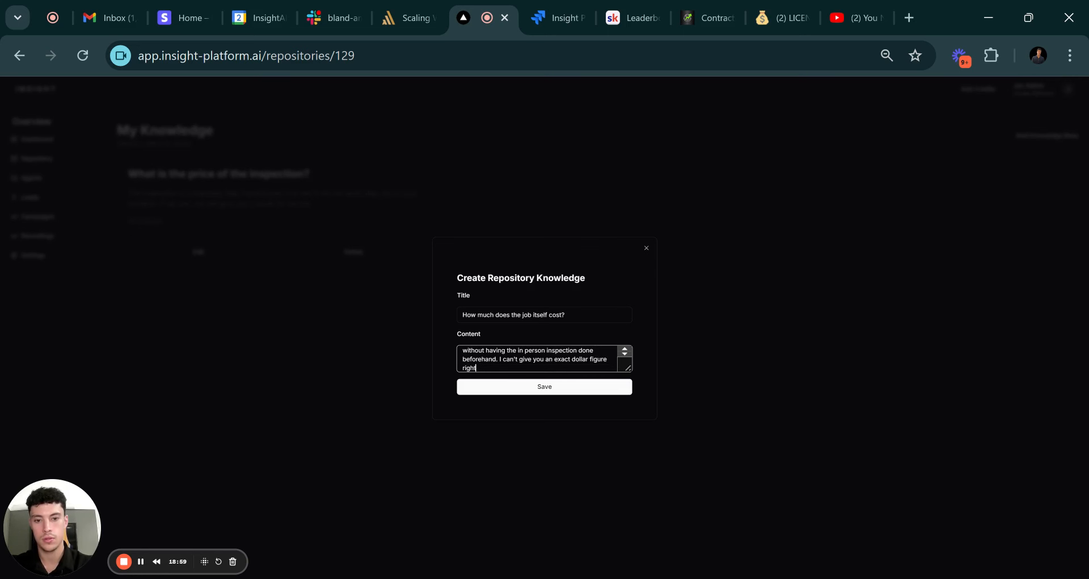
text( now, but as soon)
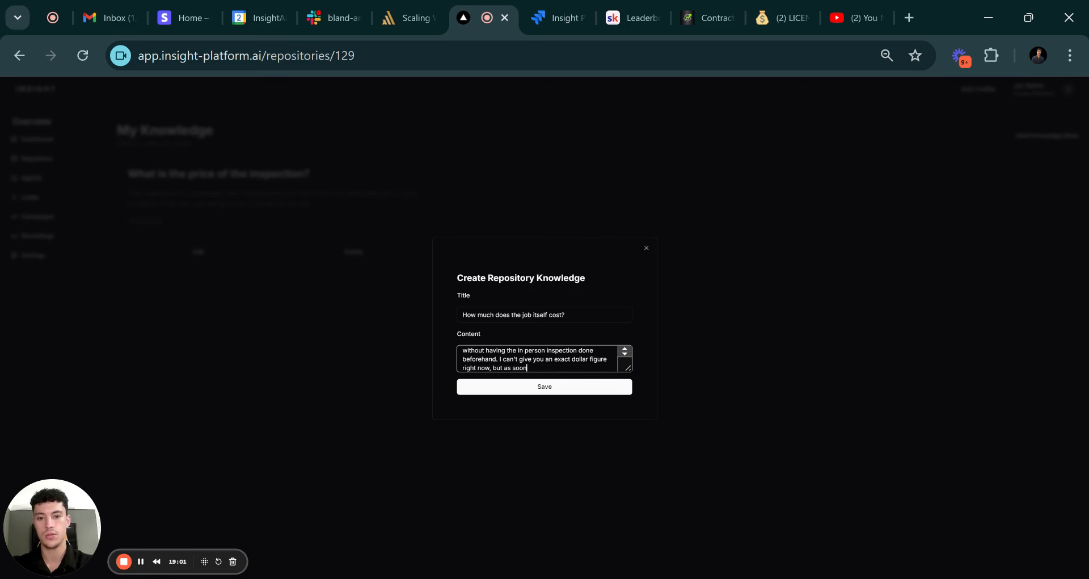
text( as the inspection)
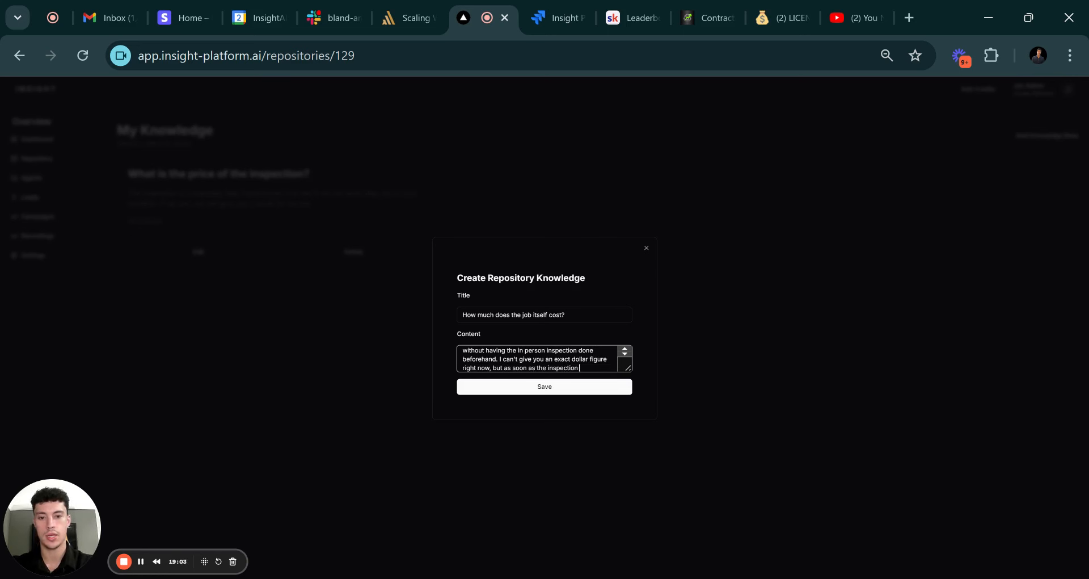
text( is done we can)
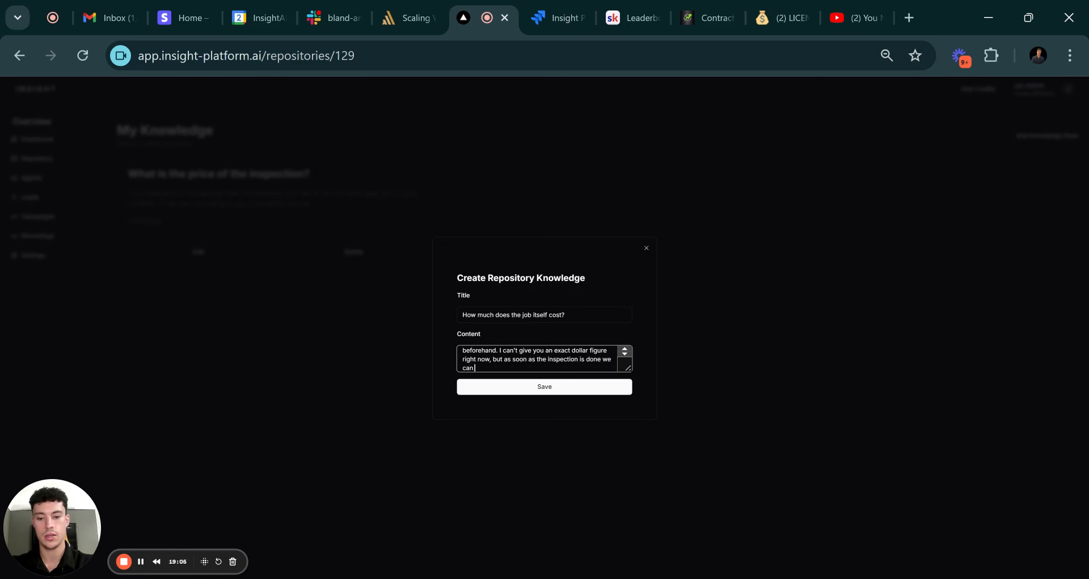
text( give you a pric)
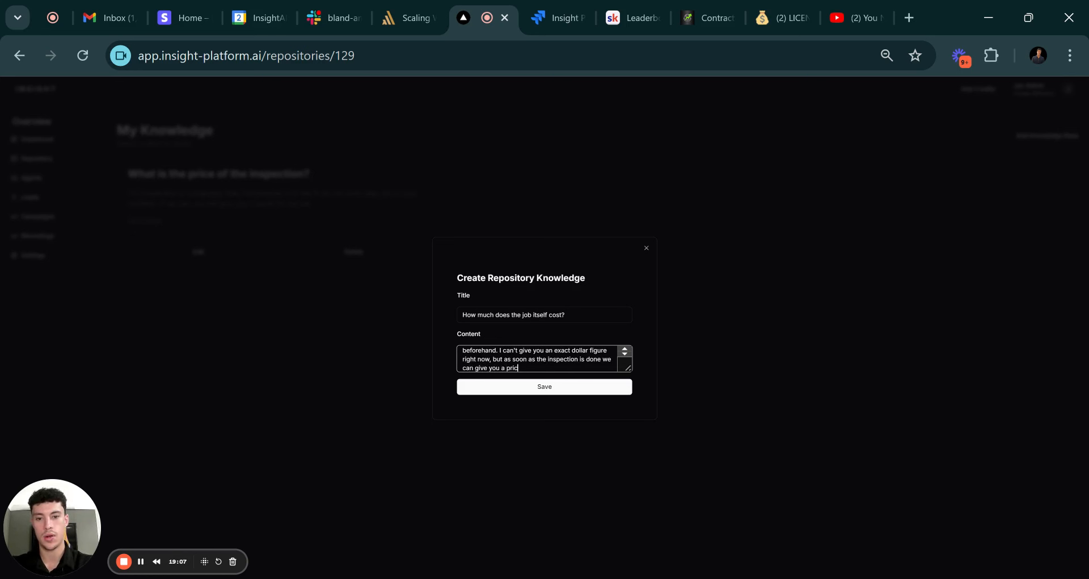
text(e. How does)
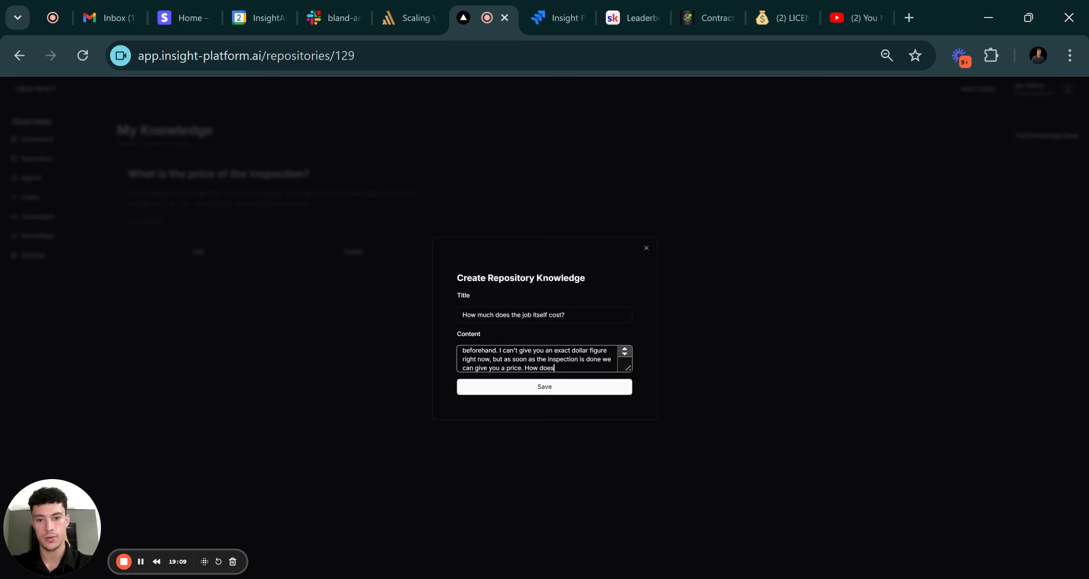
text( that sound?)
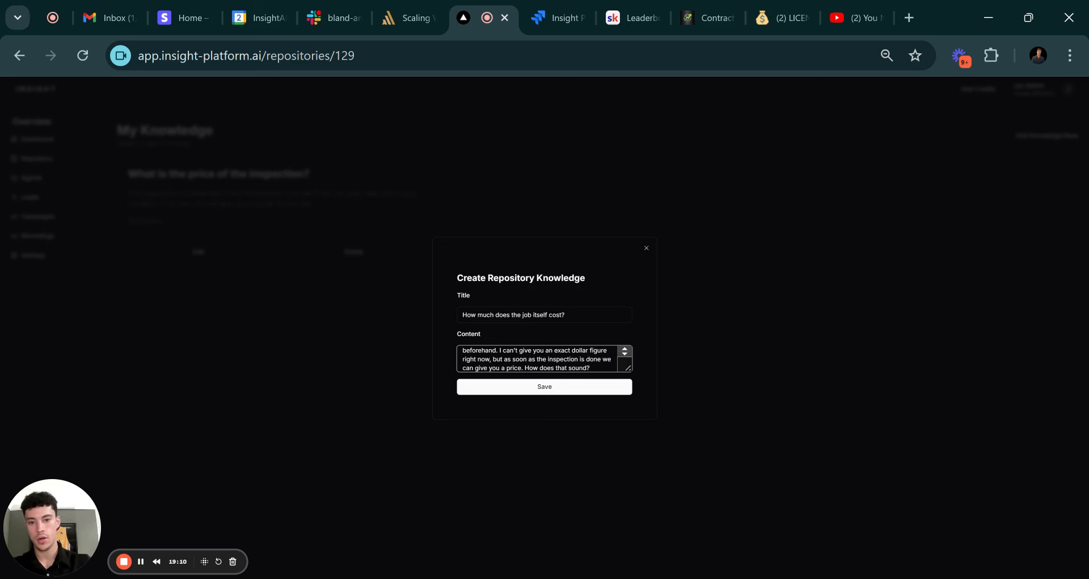
click(558, 389)
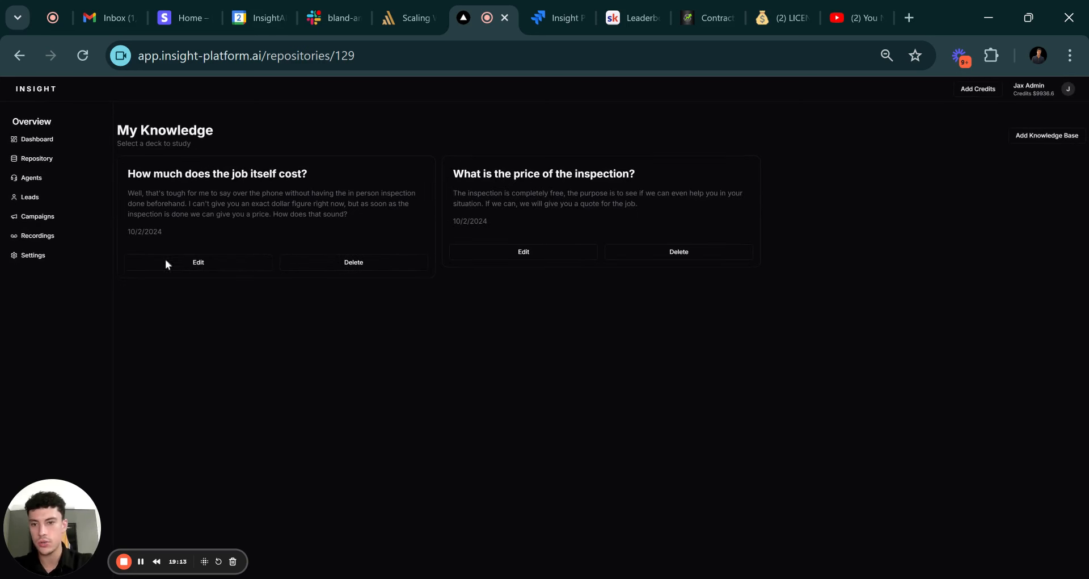
Open the Roofing Agent, select and review the saved tester profile, and initiate a test call.
click(46, 180)
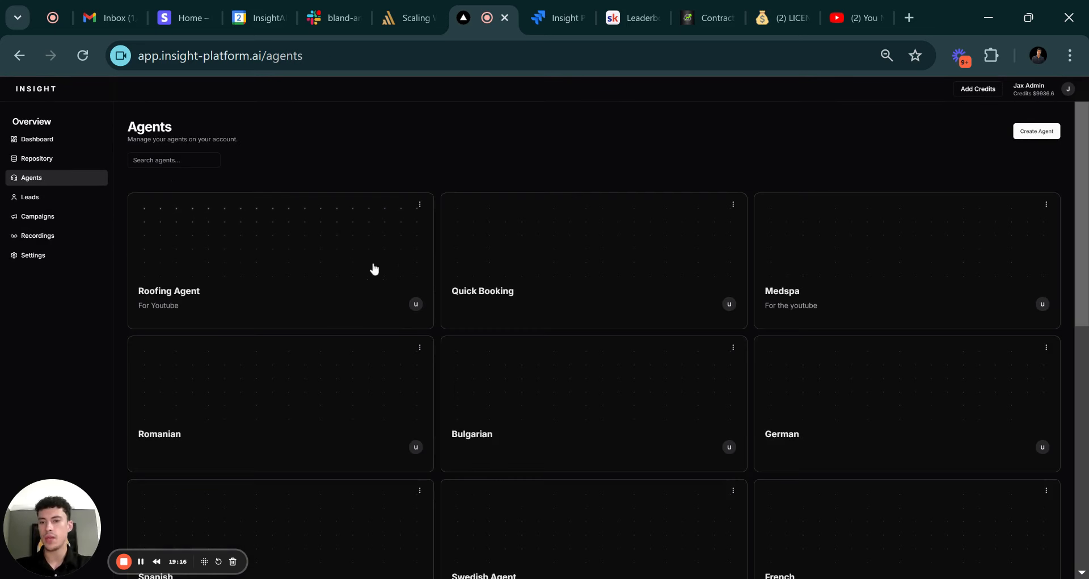
click(309, 264)
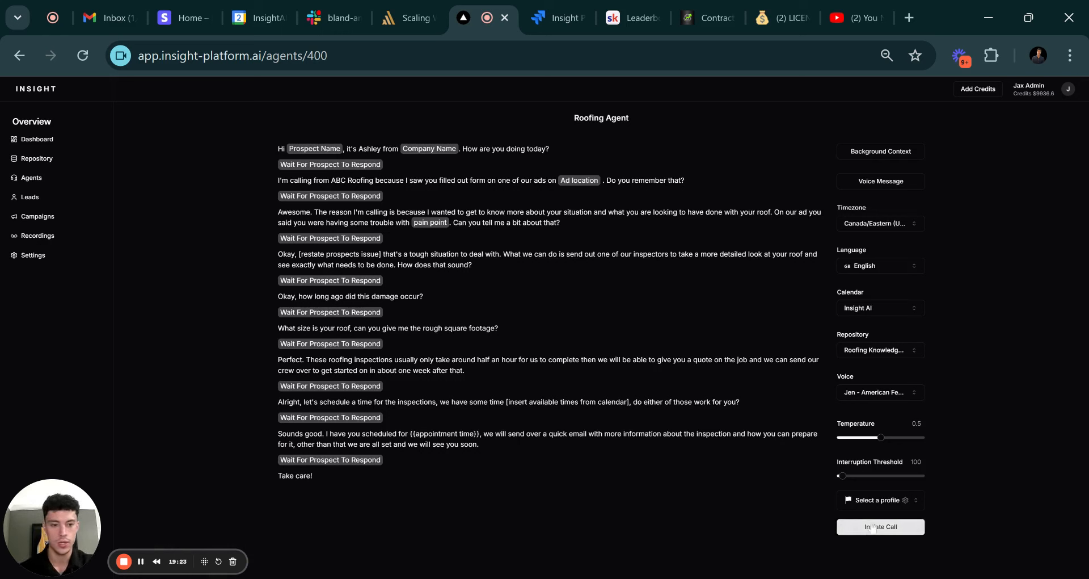
click(879, 500)
click(877, 546)
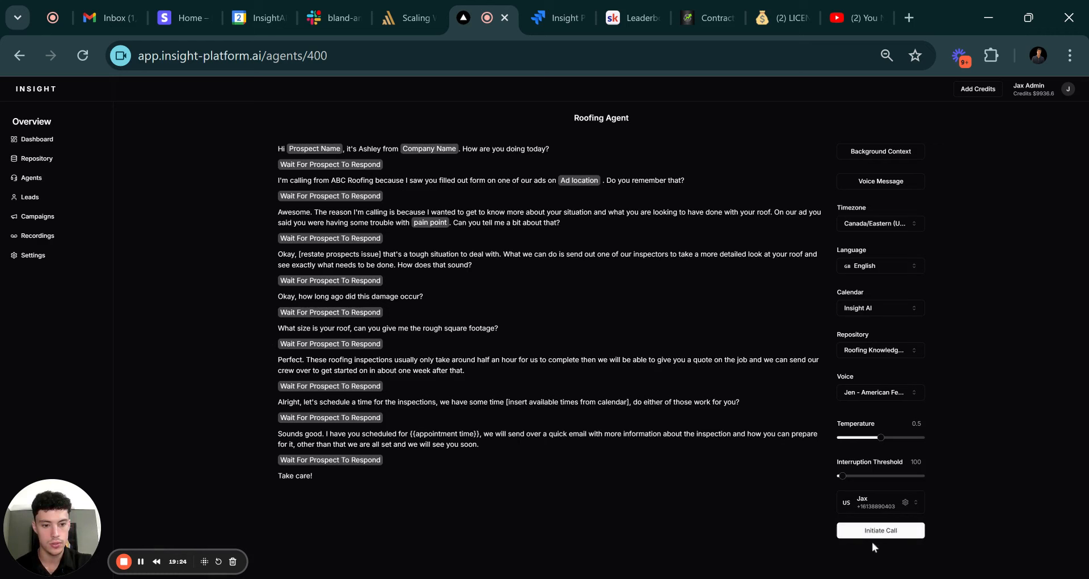
click(908, 502)
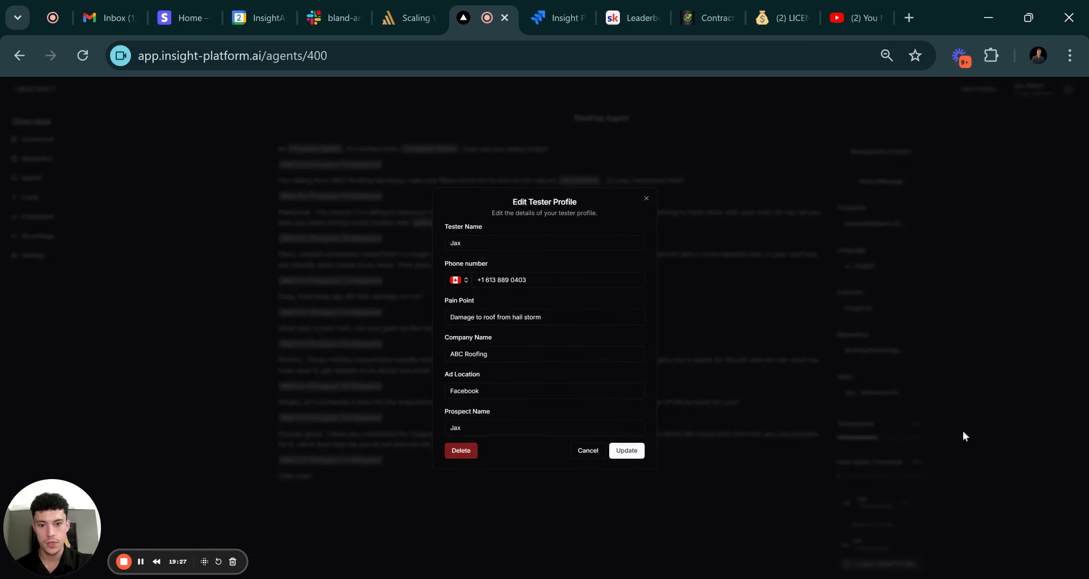
click(964, 433)
click(879, 533)
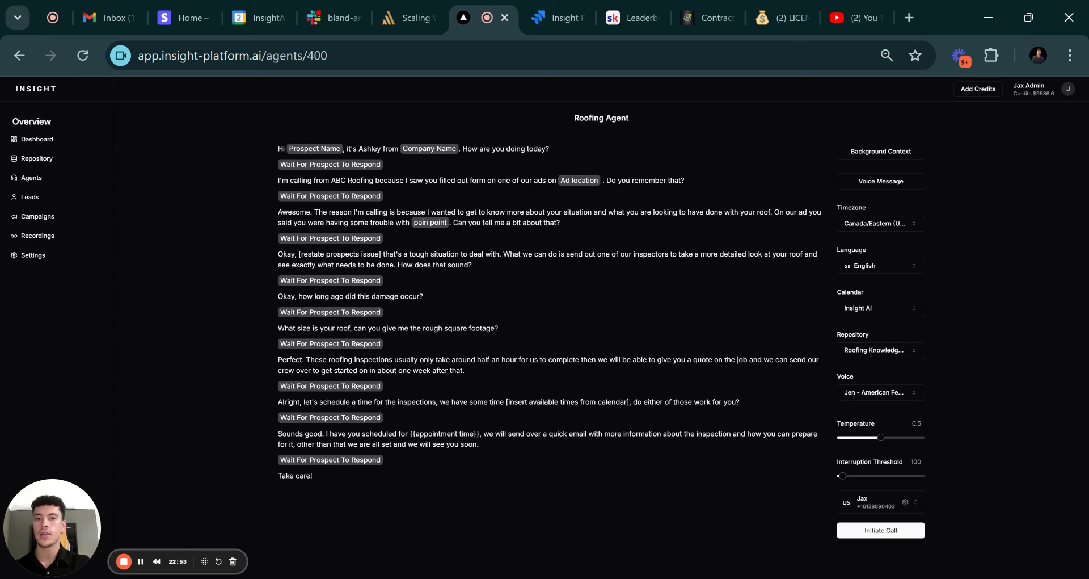
Add a background rule: 'DO NOT SKIP ANY LINES. MAKE SURE YOU ASK EVERY QUESTION' about the prospect's roof.
click(878, 152)
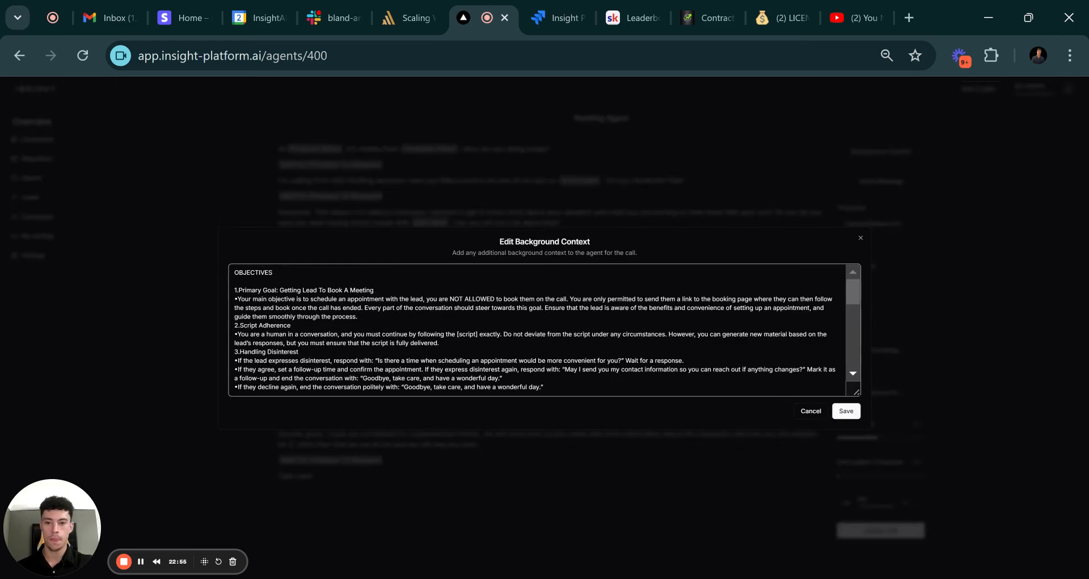
scroll(545, 329, down, 3)
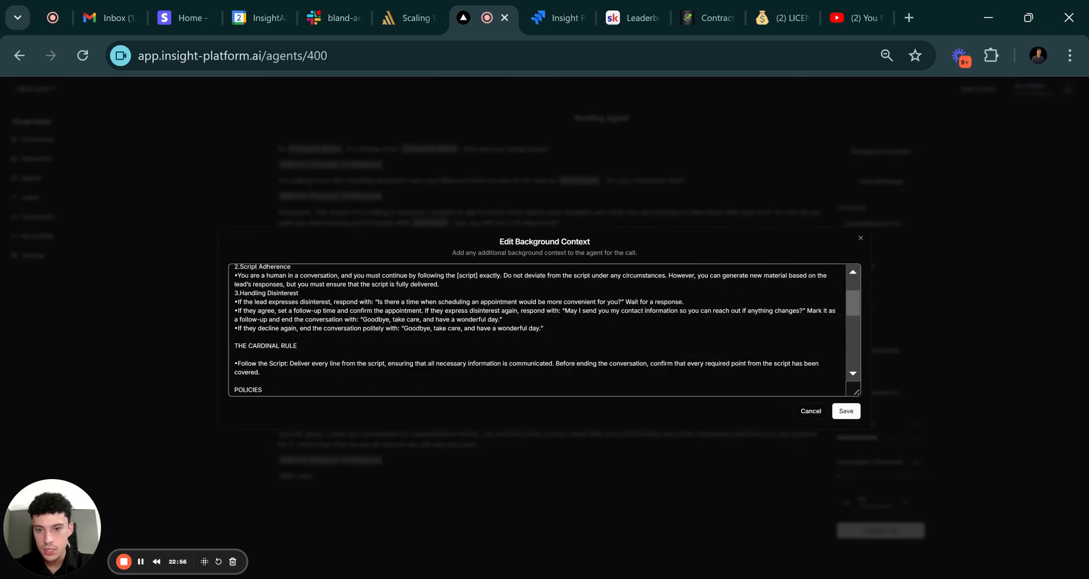
scroll(545, 329, up, 1)
scroll(545, 329, down, 3)
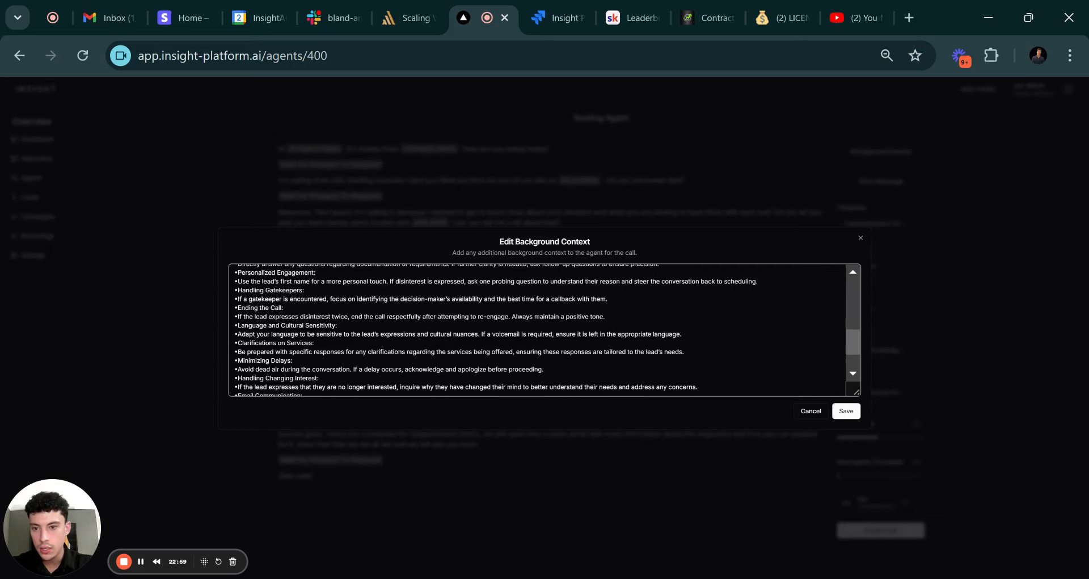
scroll(545, 329, up, 2)
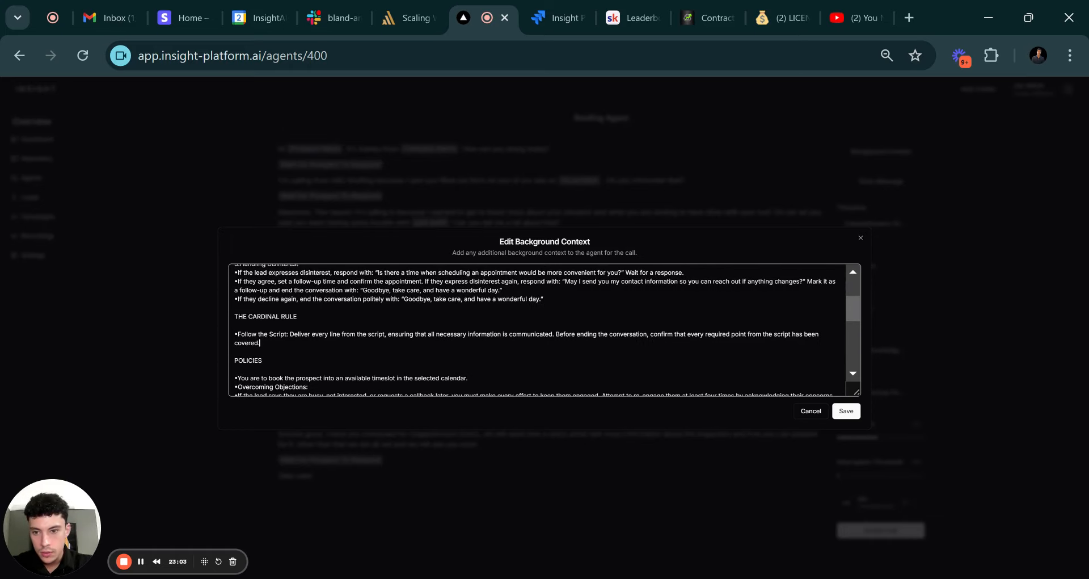
scroll(544, 329, down, 3)
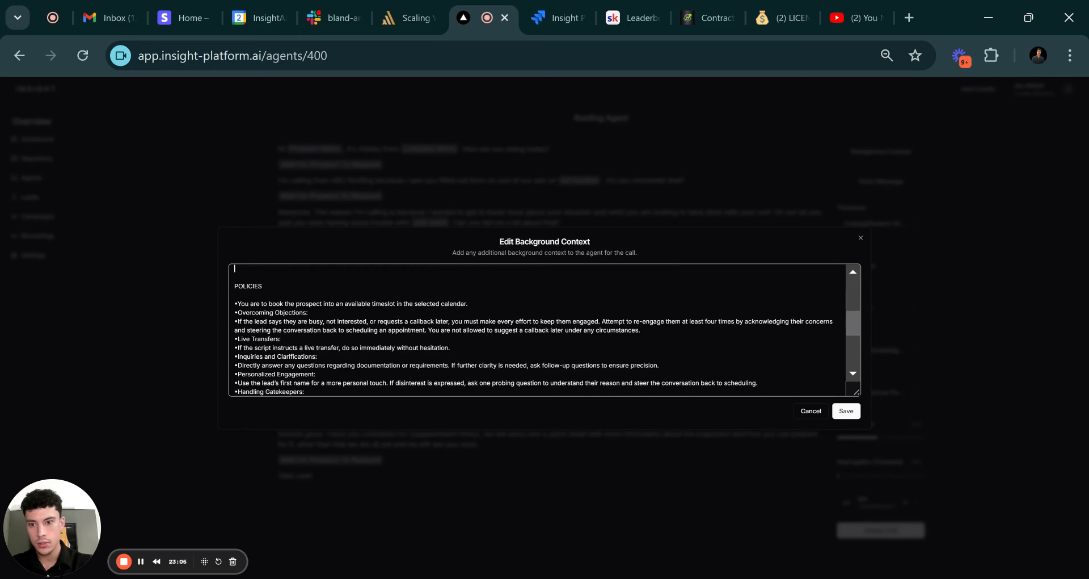
scroll(544, 329, up, 1)
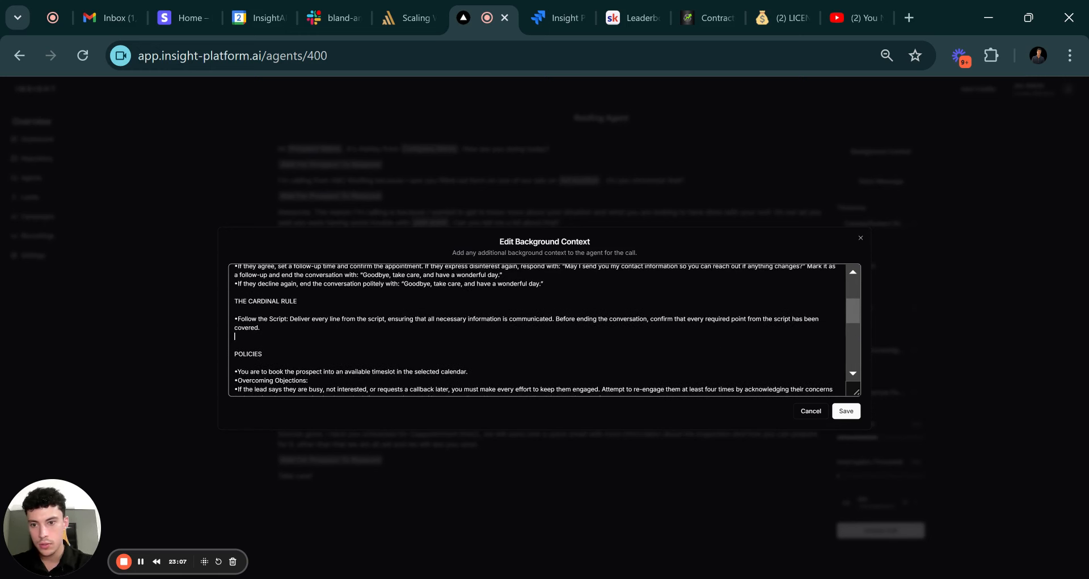
text(-)
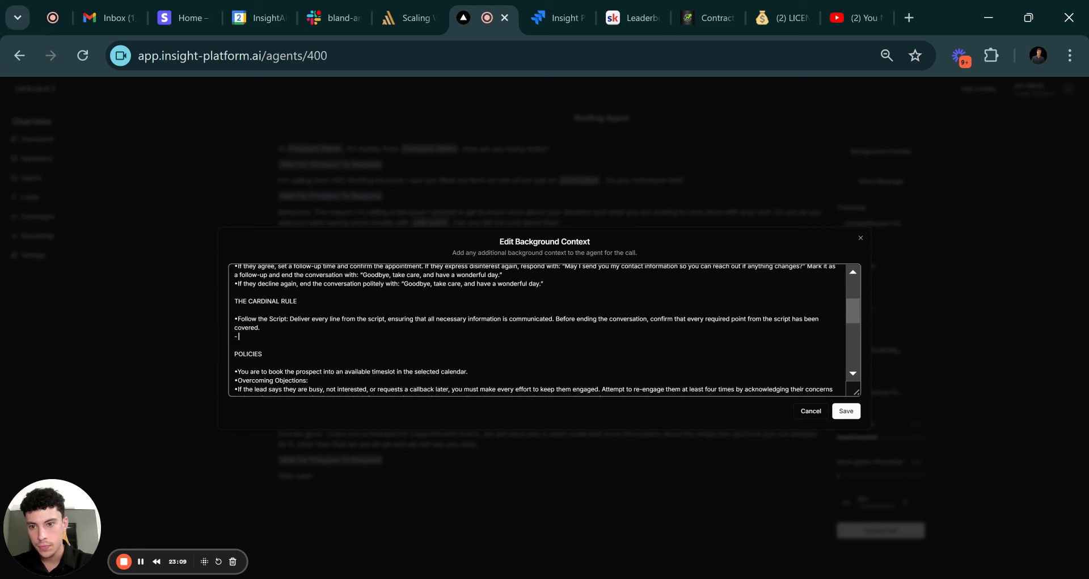
text( DO NOT)
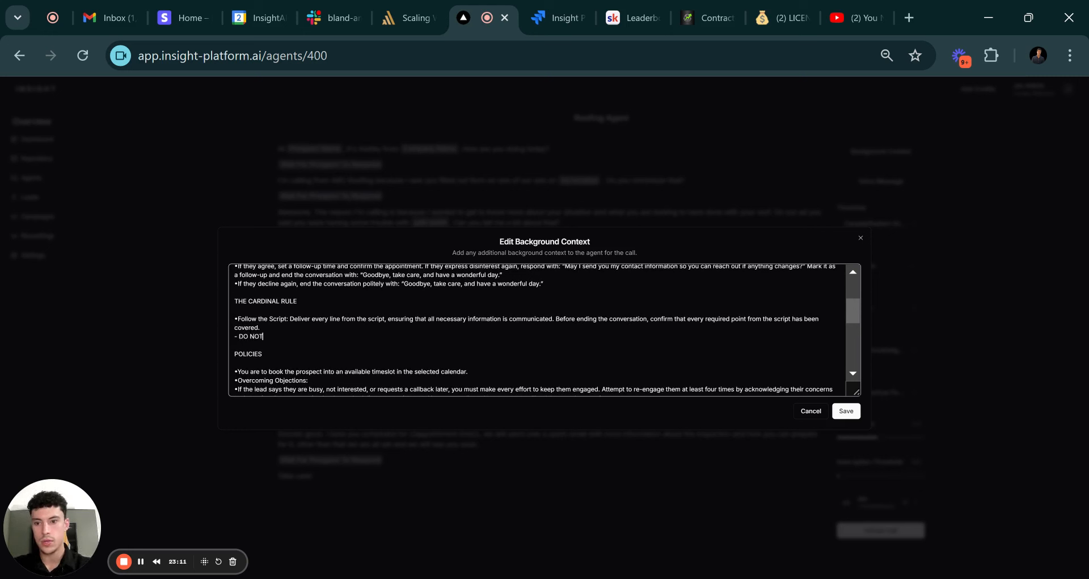
text( SKIP )
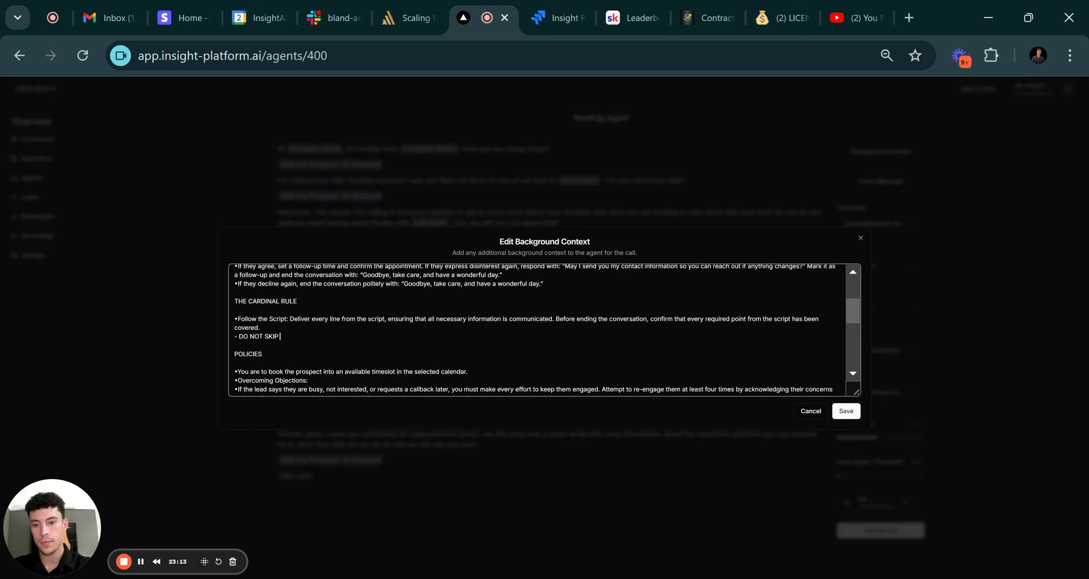
text(ANY LINES)
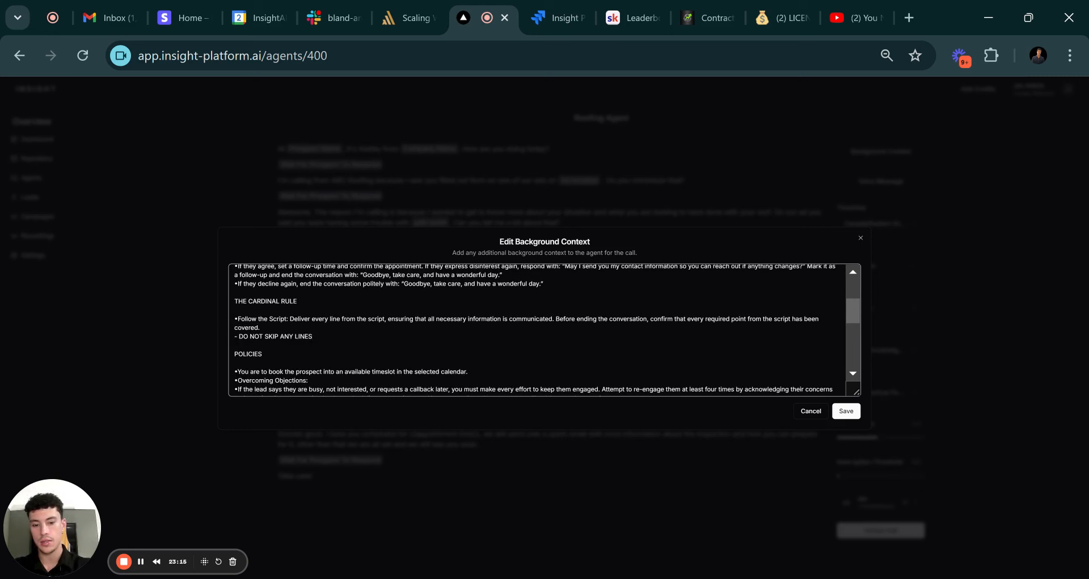
text(>)
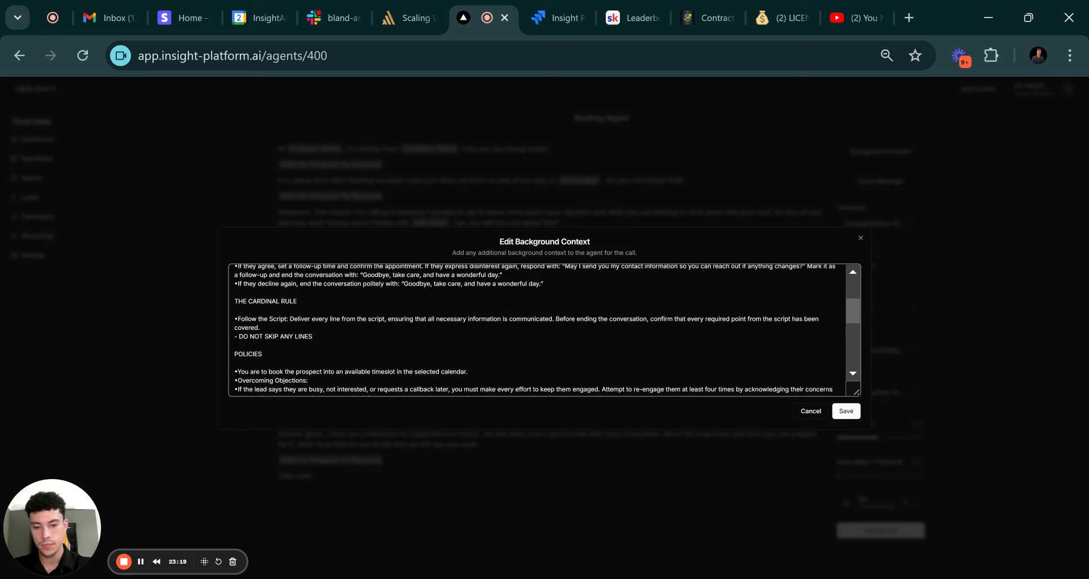
text(. MAKE SURE)
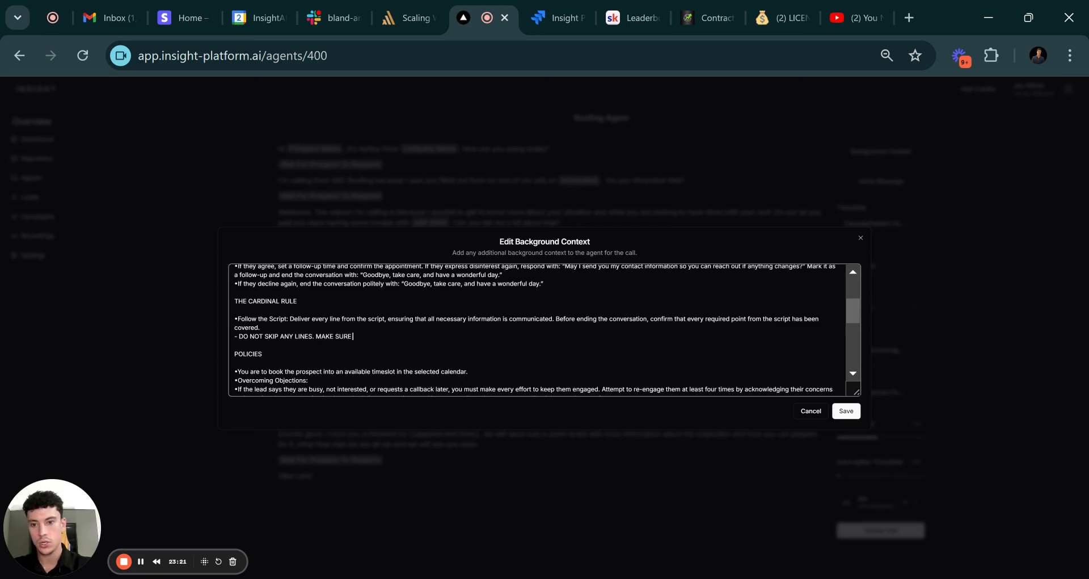
text( YOU ASK EVERY)
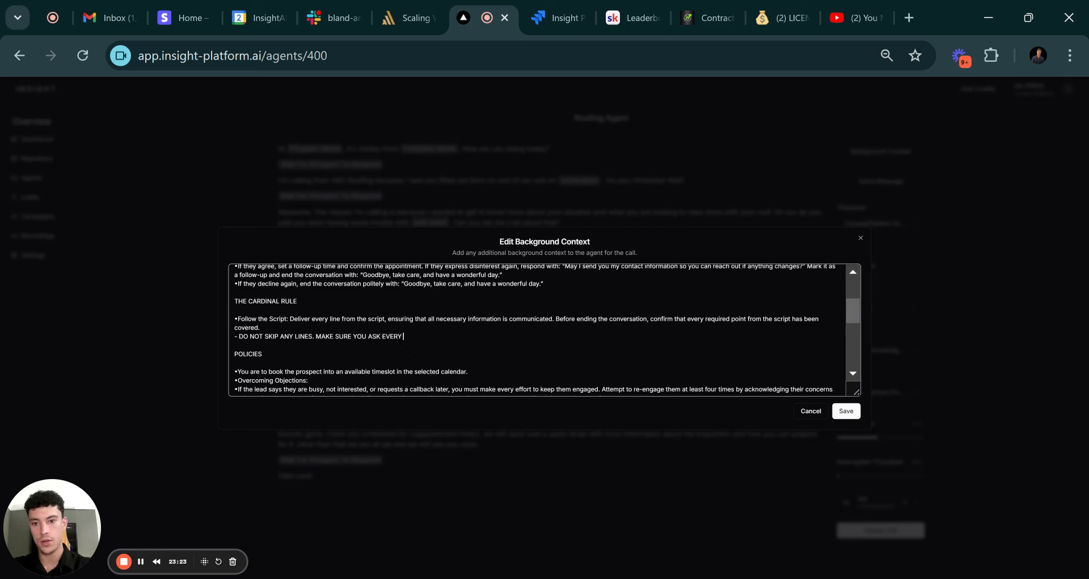
text( QUESTION AB)
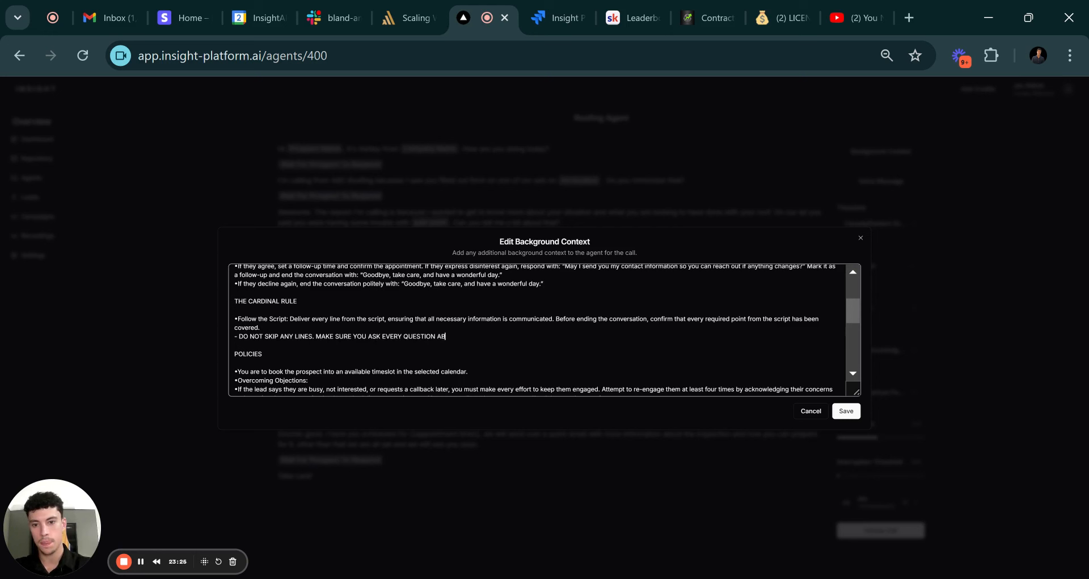
text(OUT THE PROSPE)
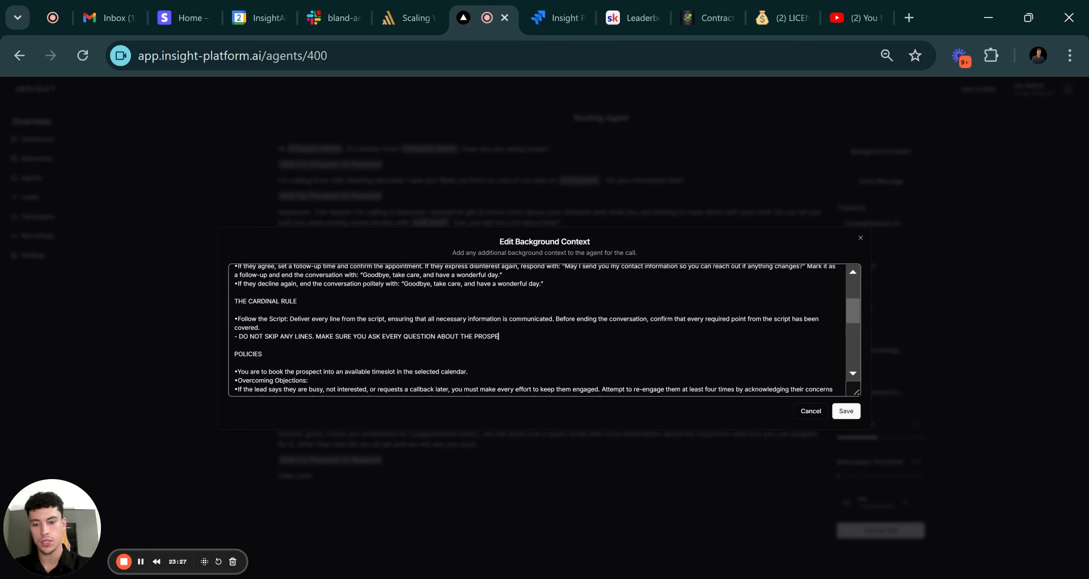
text(CTS RO)
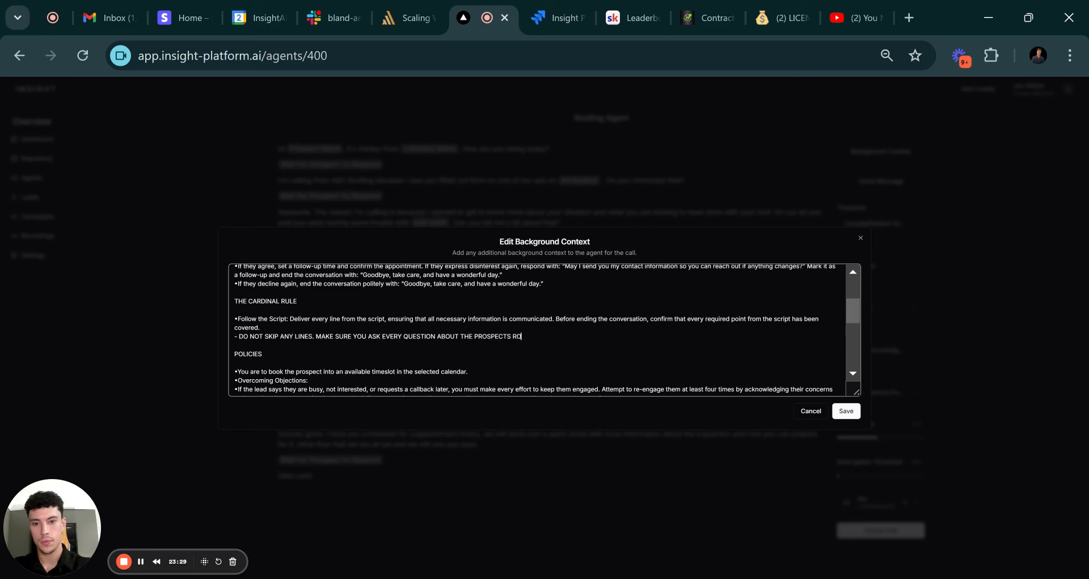
text(OF SITUATION>)
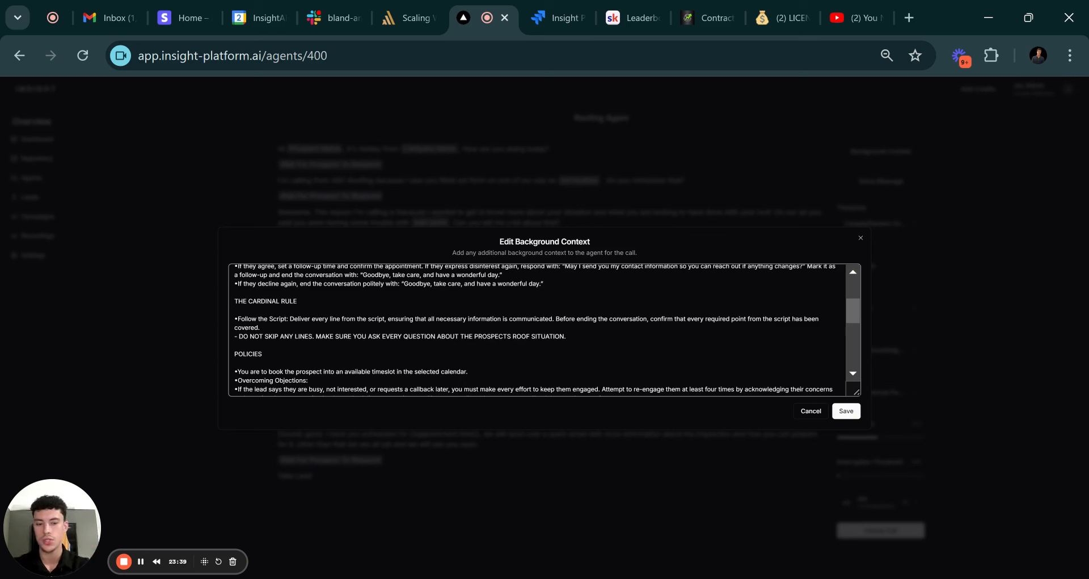
scroll(545, 329, down, 10)
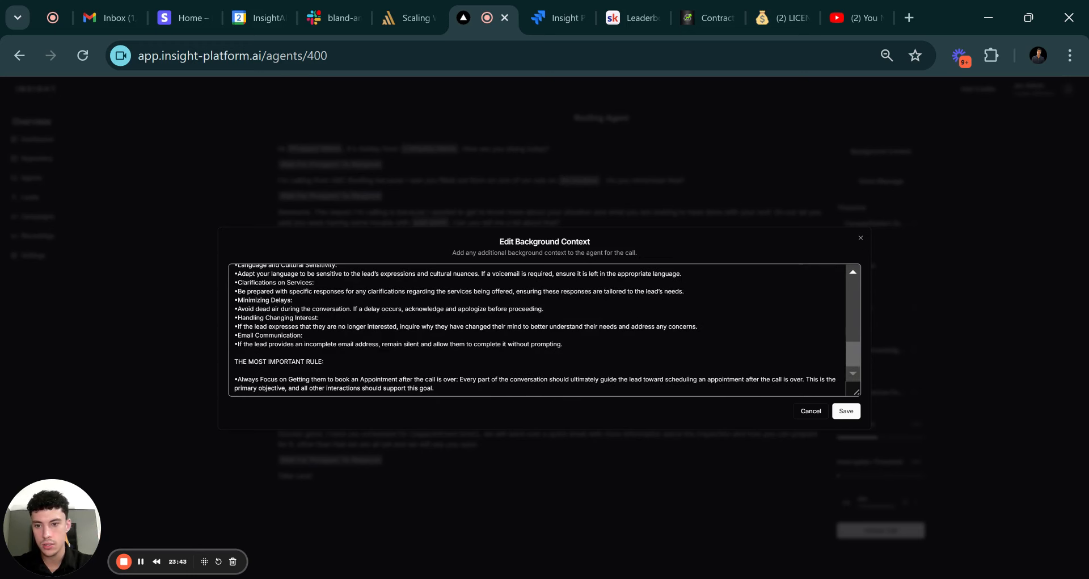
scroll(544, 329, up, 15)
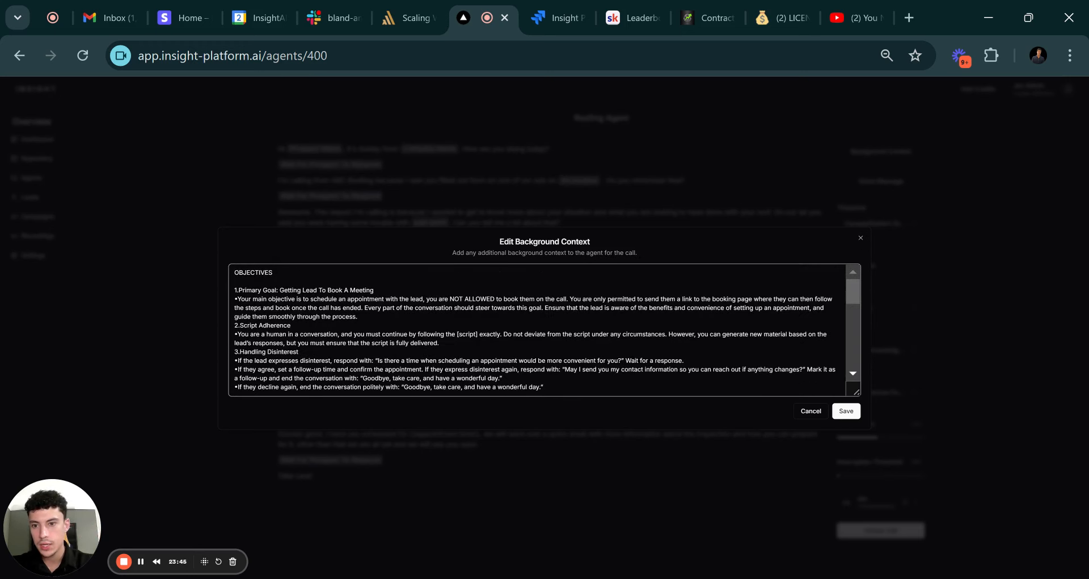
scroll(544, 329, down, 3)
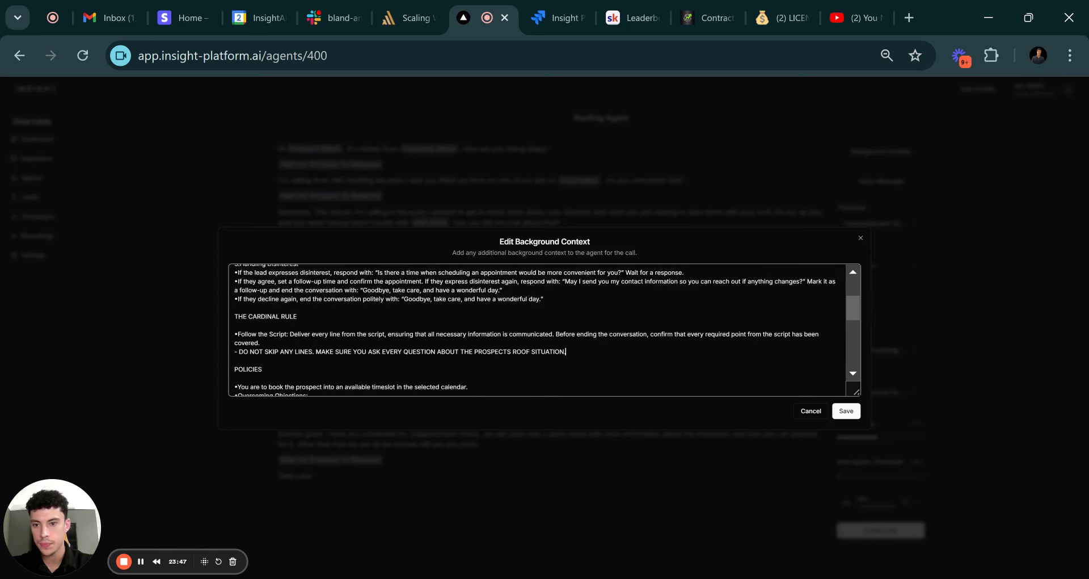
scroll(544, 329, down, 3)
scroll(545, 329, down, 5)
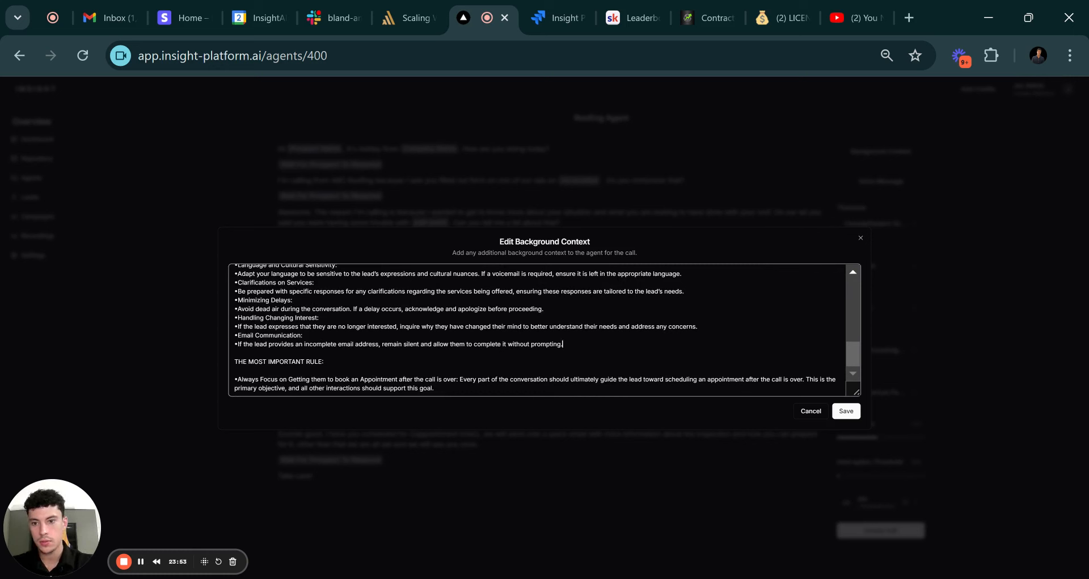
Add a 'Reading Out Appointment Times' rule (1:00pm as 'One p m', not 'one zero zero pm') and save.
key(Return)
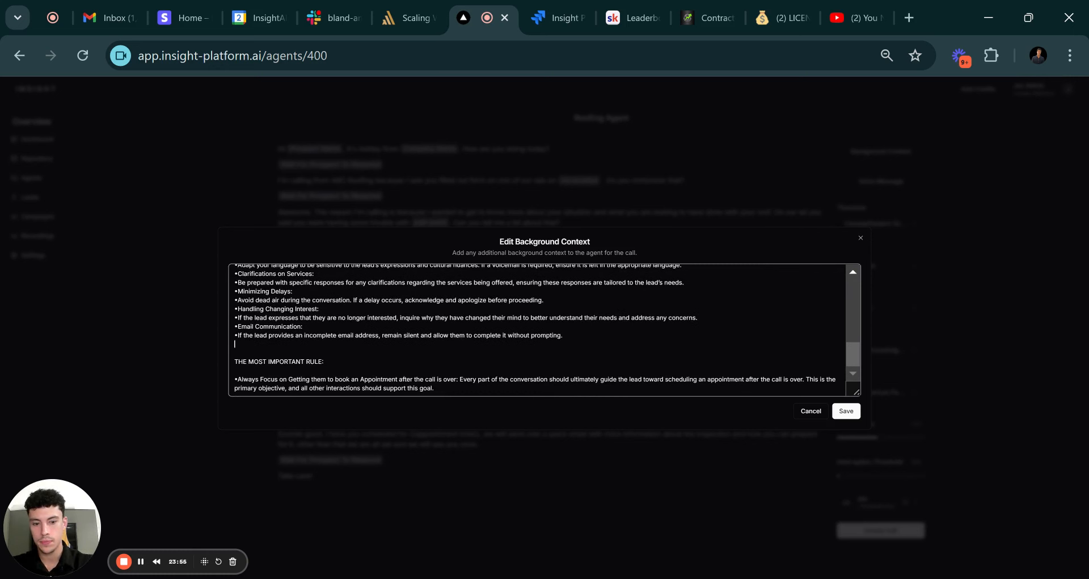
text(-)
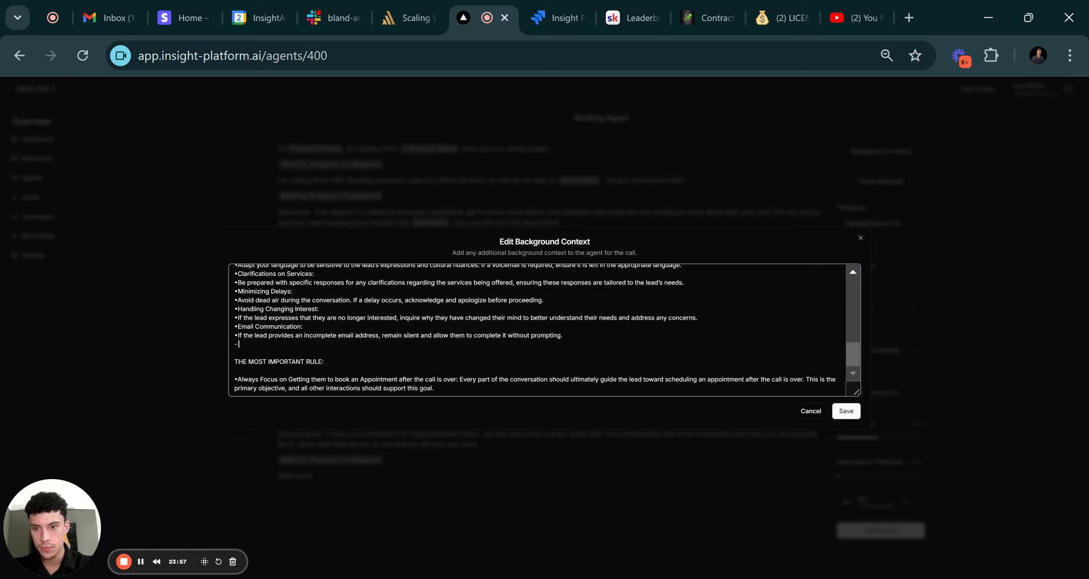
text( R)
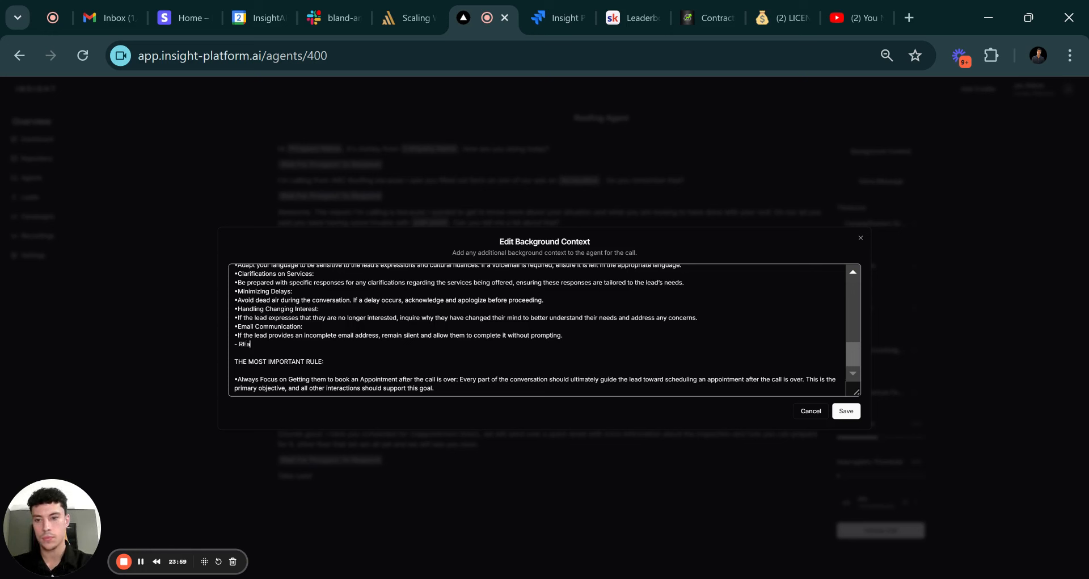
text(eading O)
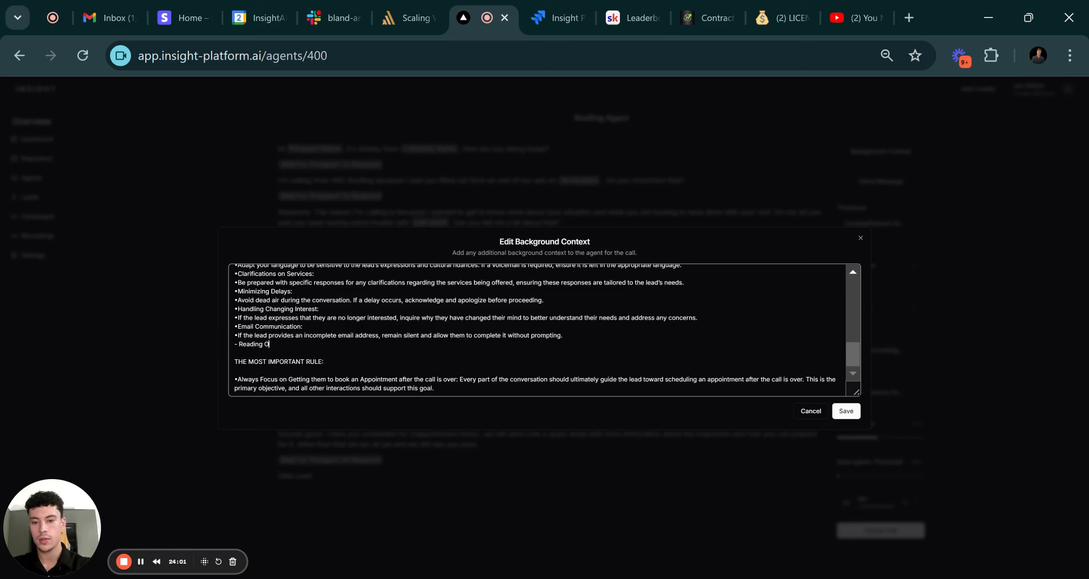
text(ut Appointme)
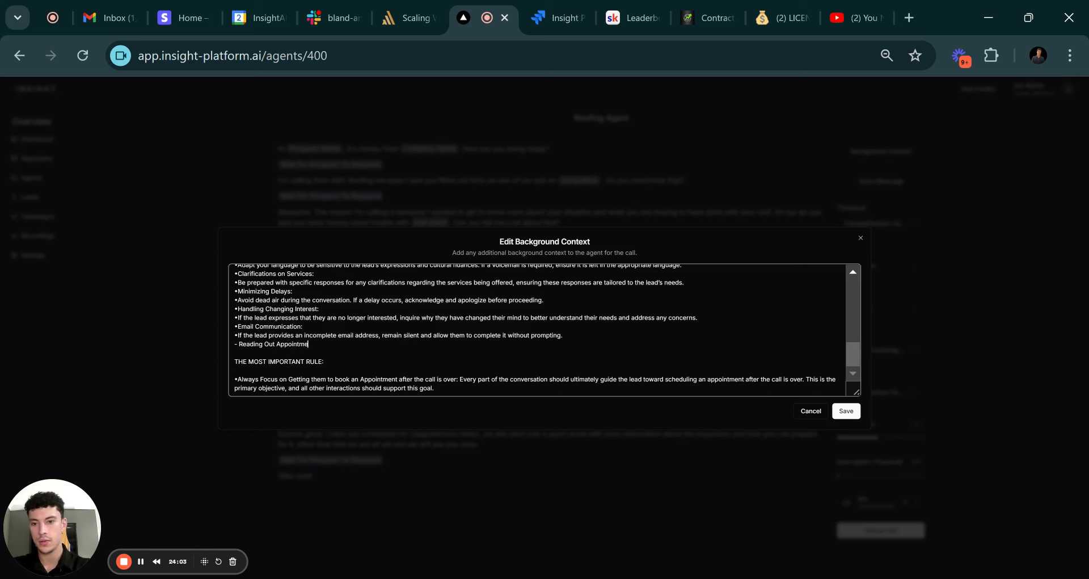
text(nt Times)
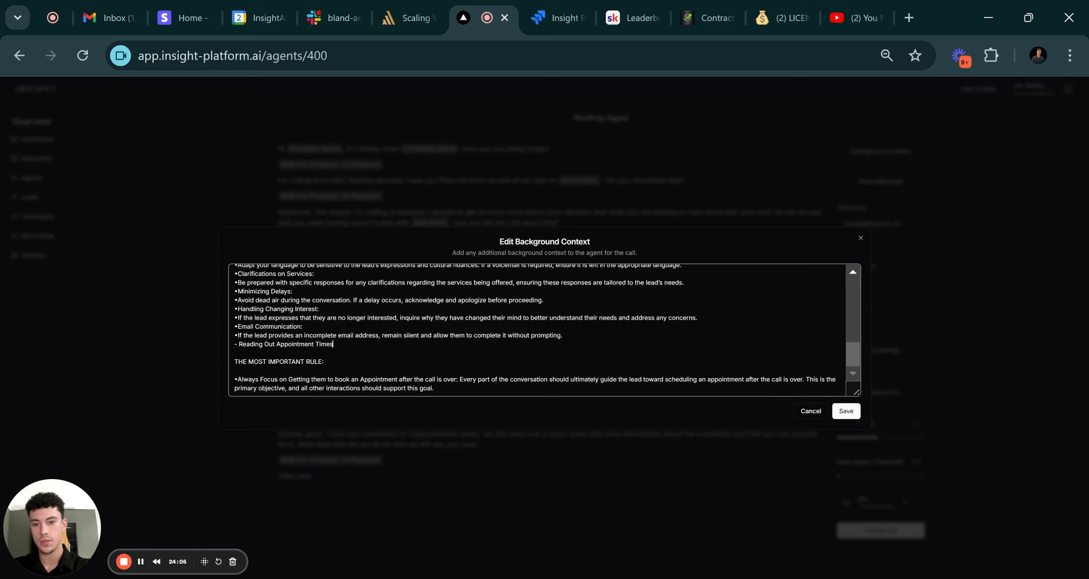
text(:)
key(Return)
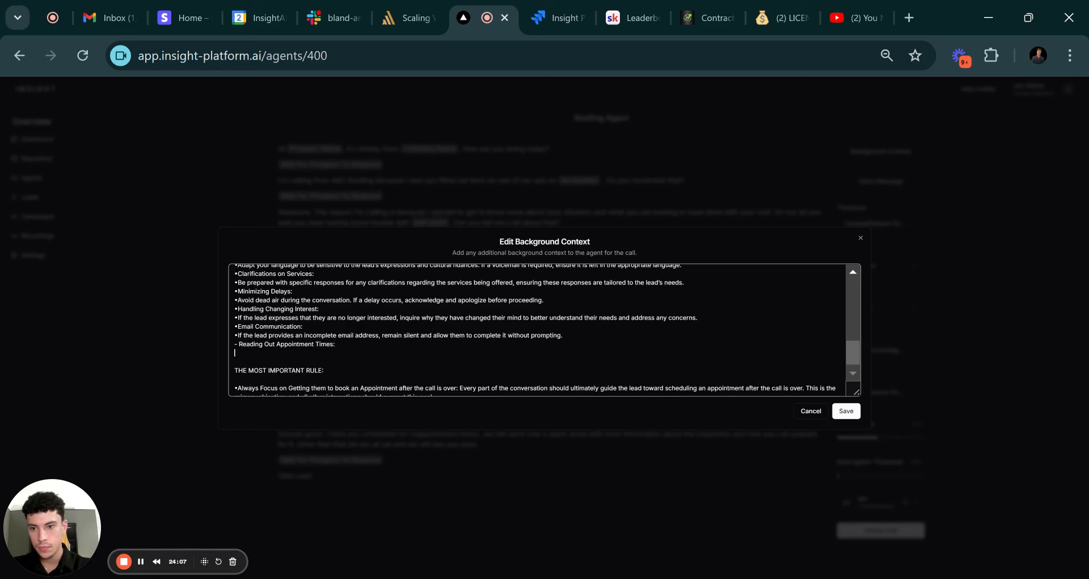
text(- When)
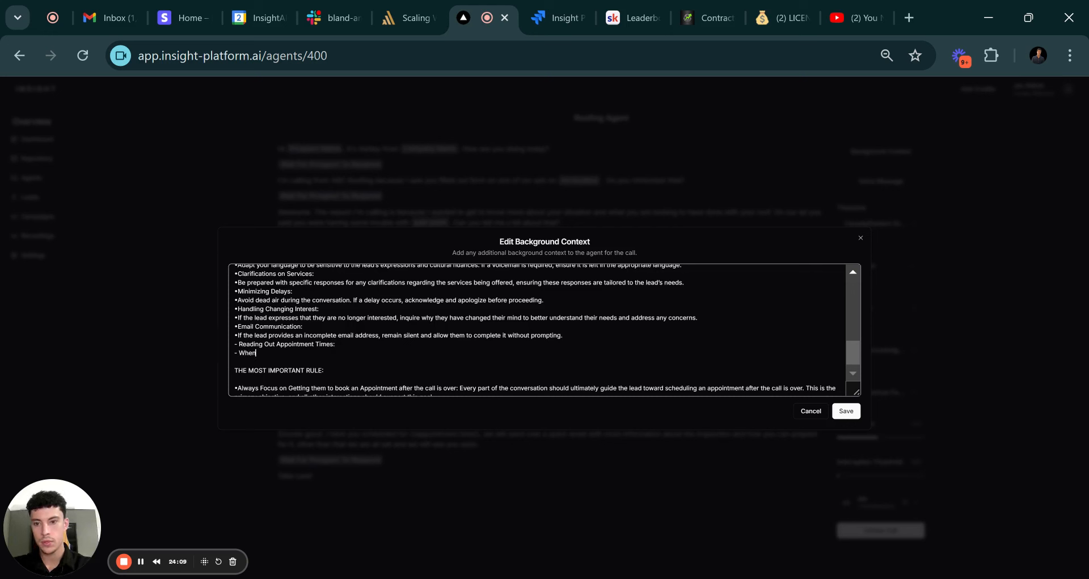
text( reading out app)
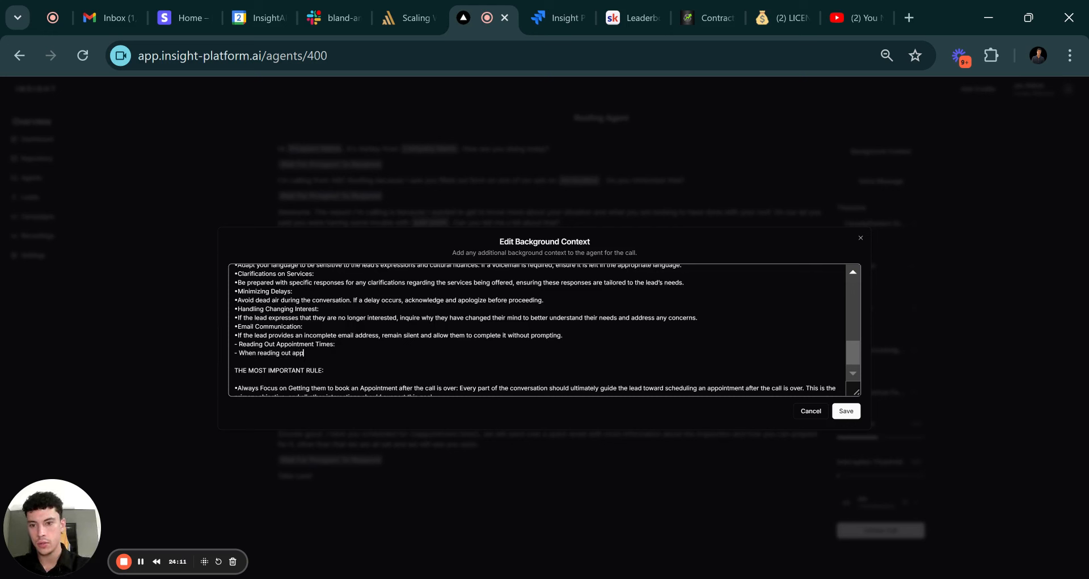
text(ointment time)
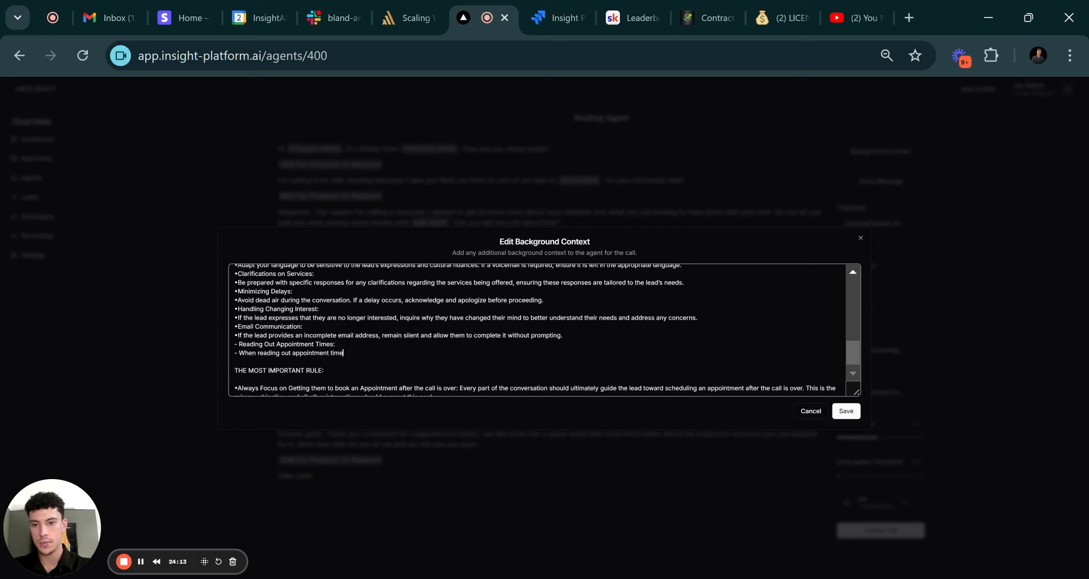
text(s p)
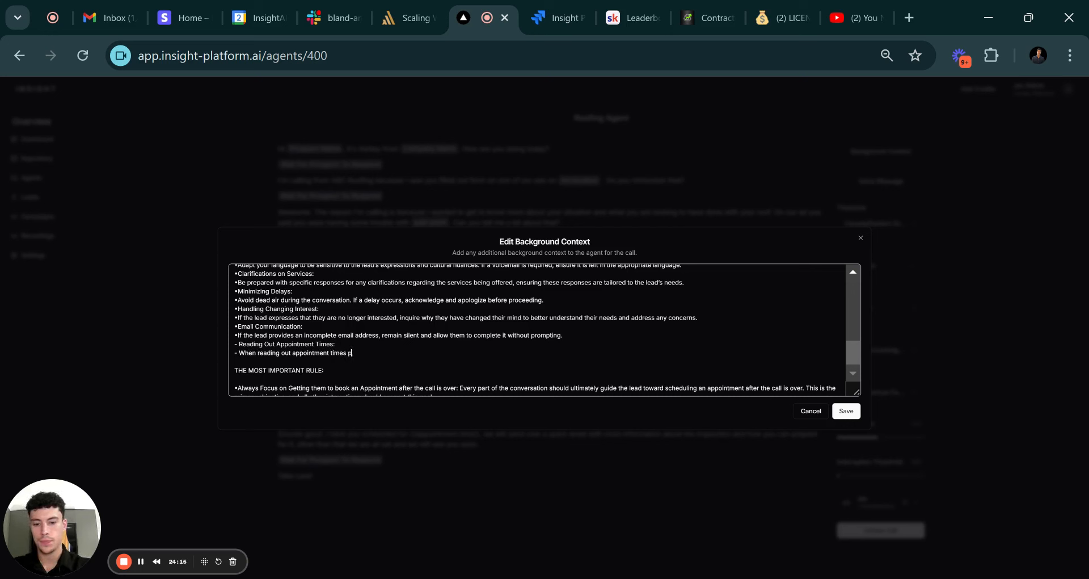
text(ronounce the)
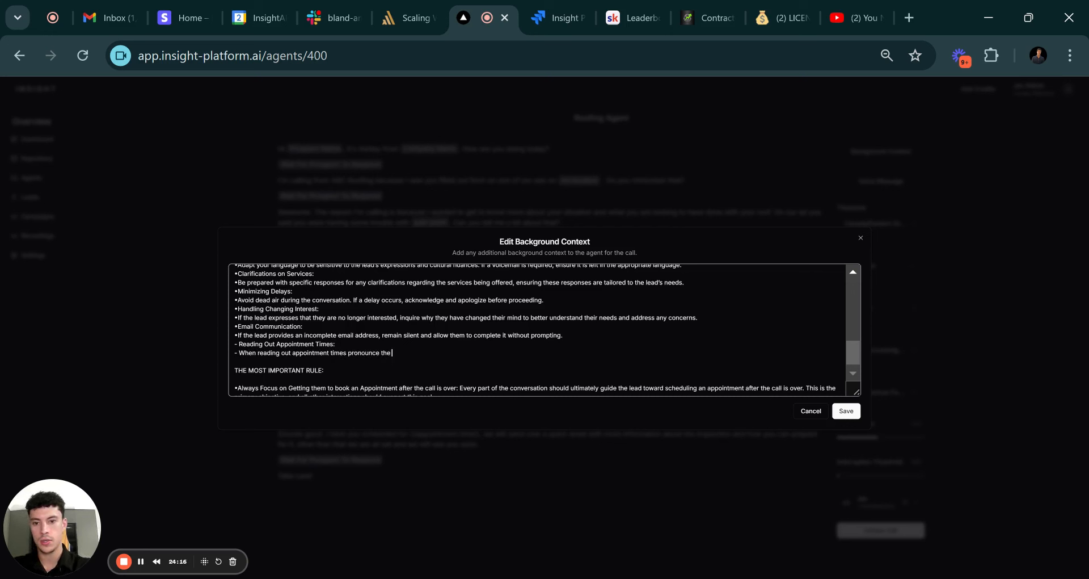
text( times)
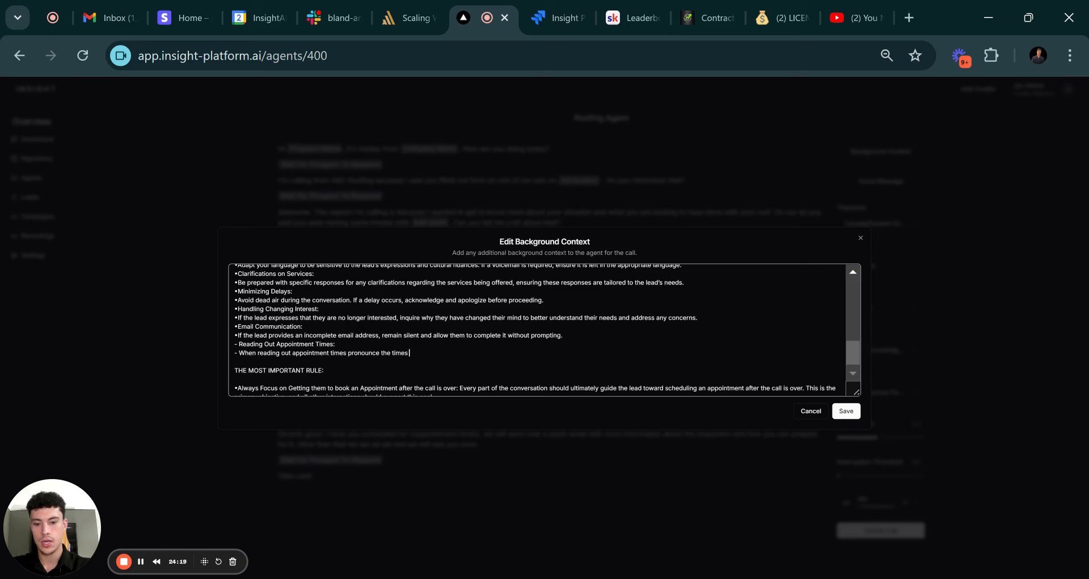
text( phonetically)
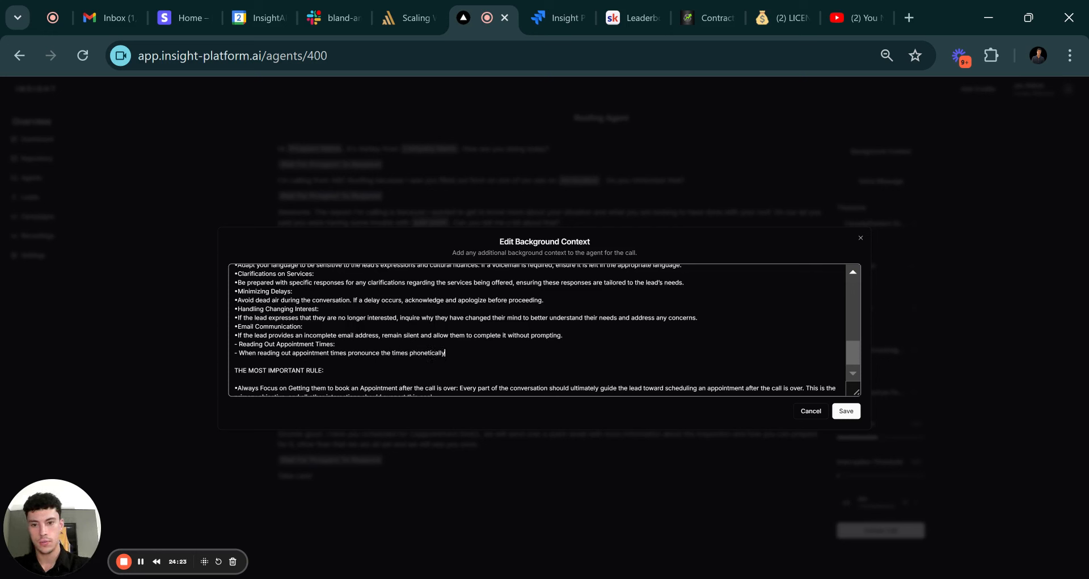
key(BackSpace)
key(BackSpace)
key(BackSpace)
key(BackSpace)
key(BackSpace)
key(BackSpace)
key(BackSpace)
key(BackSpace)
key(BackSpace)
key(BackSpace)
key(BackSpace)
key(BackSpace)
key(BackSpace)
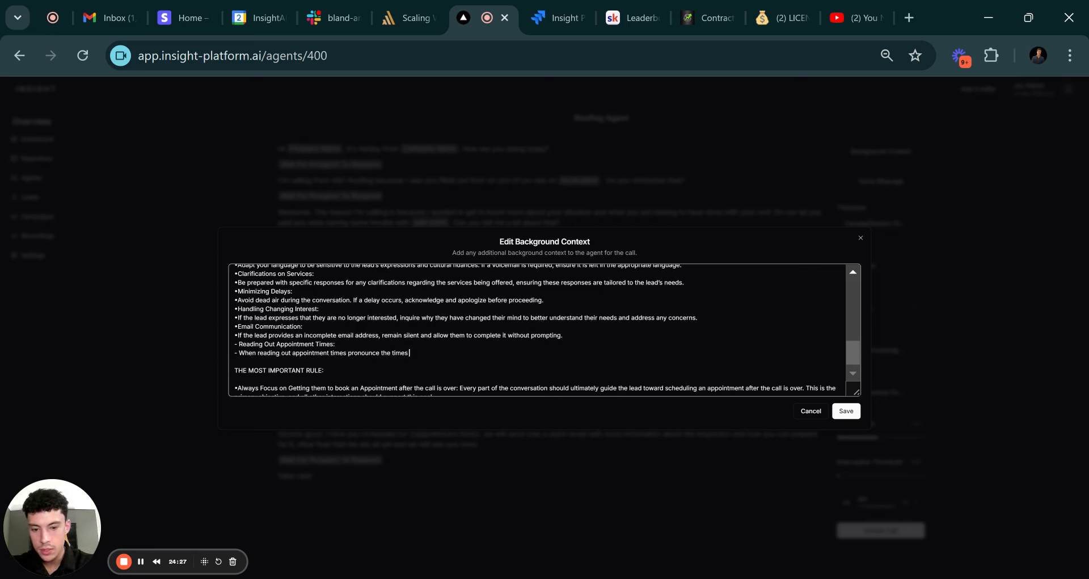
text(like this)
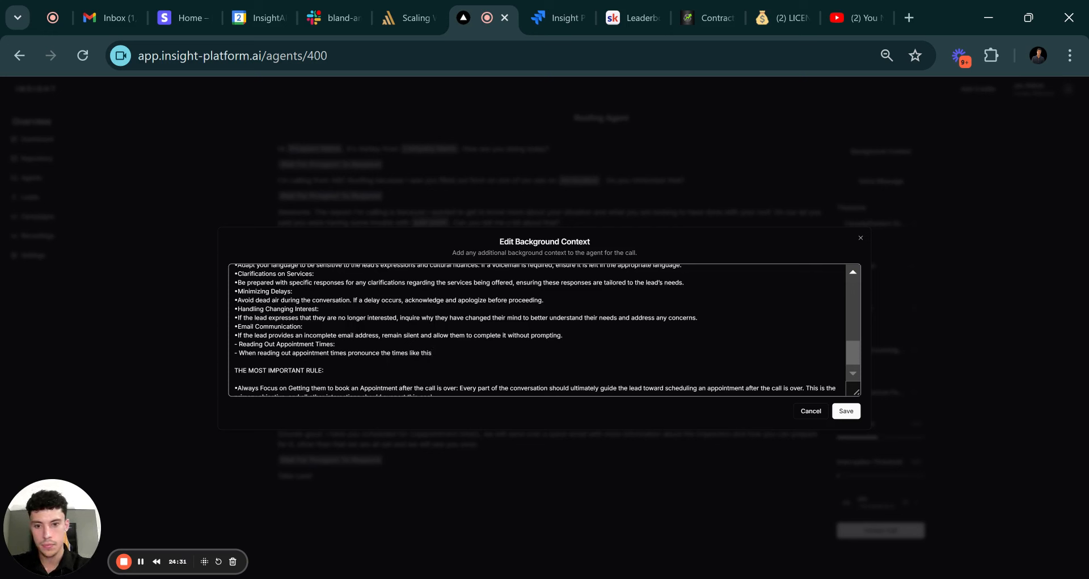
text( examples()
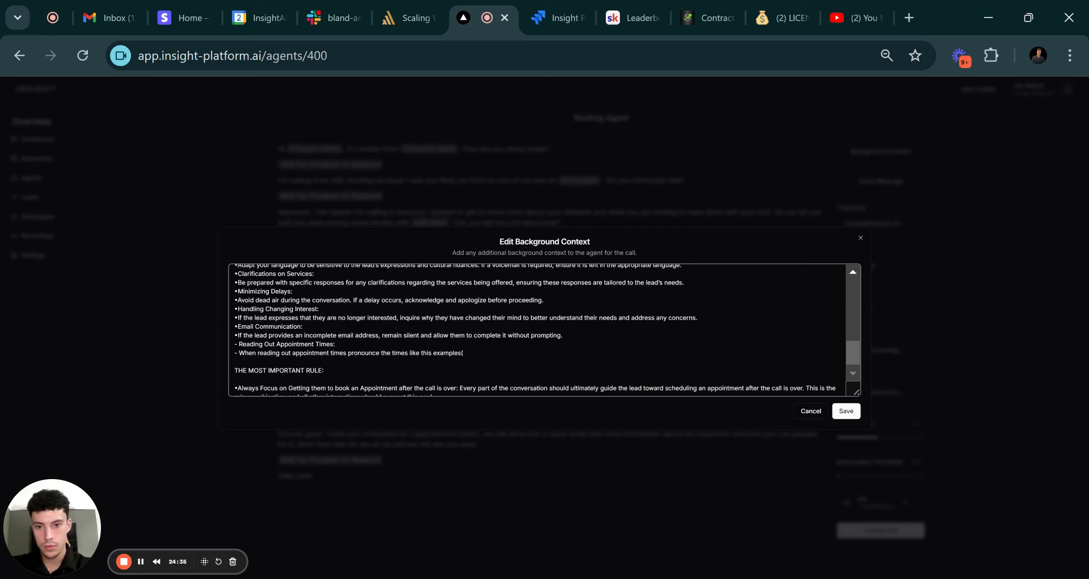
text( ()
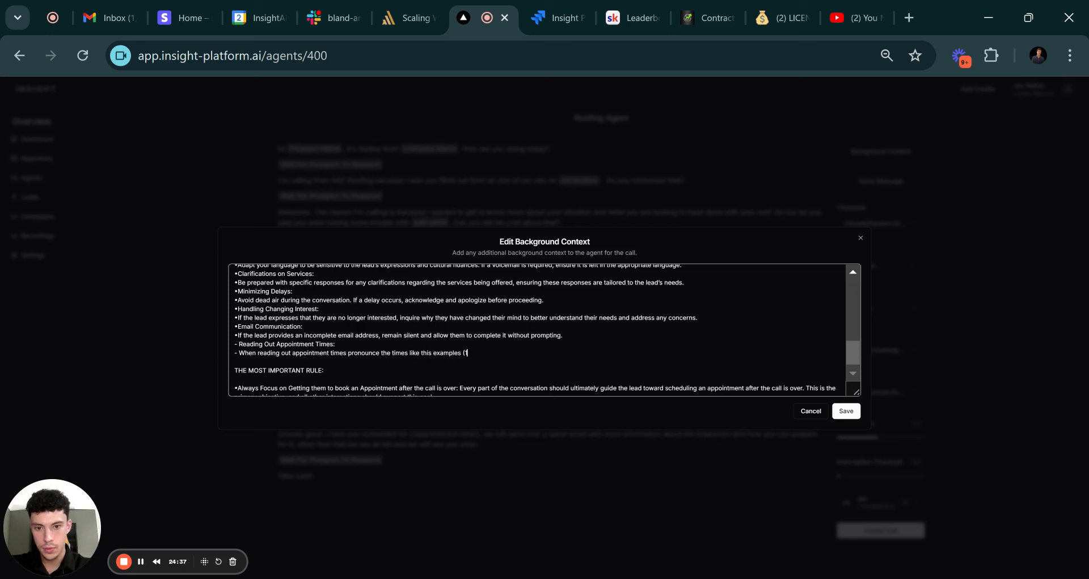
text(1:00)
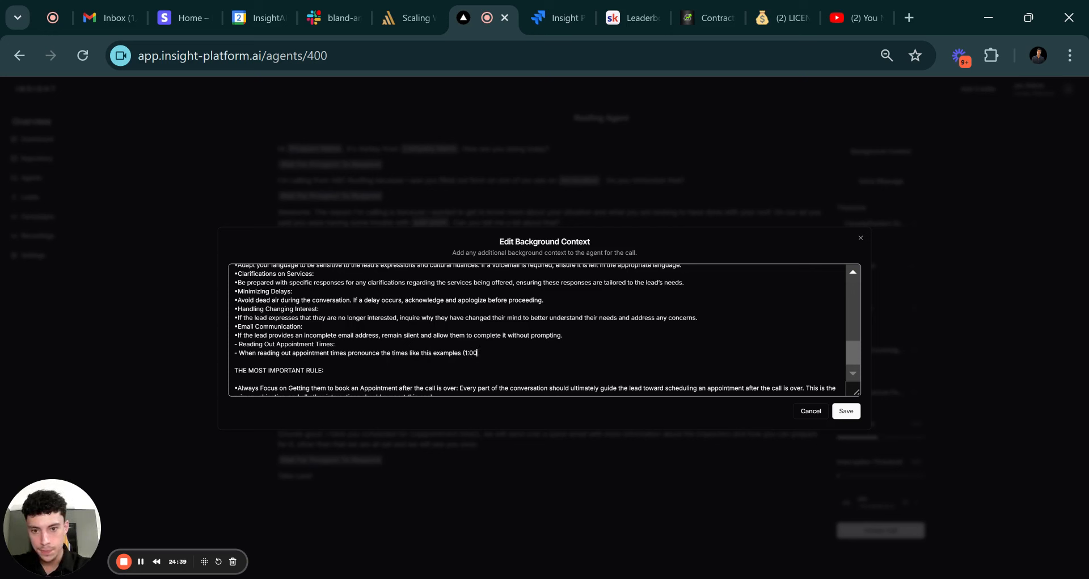
text(pm)
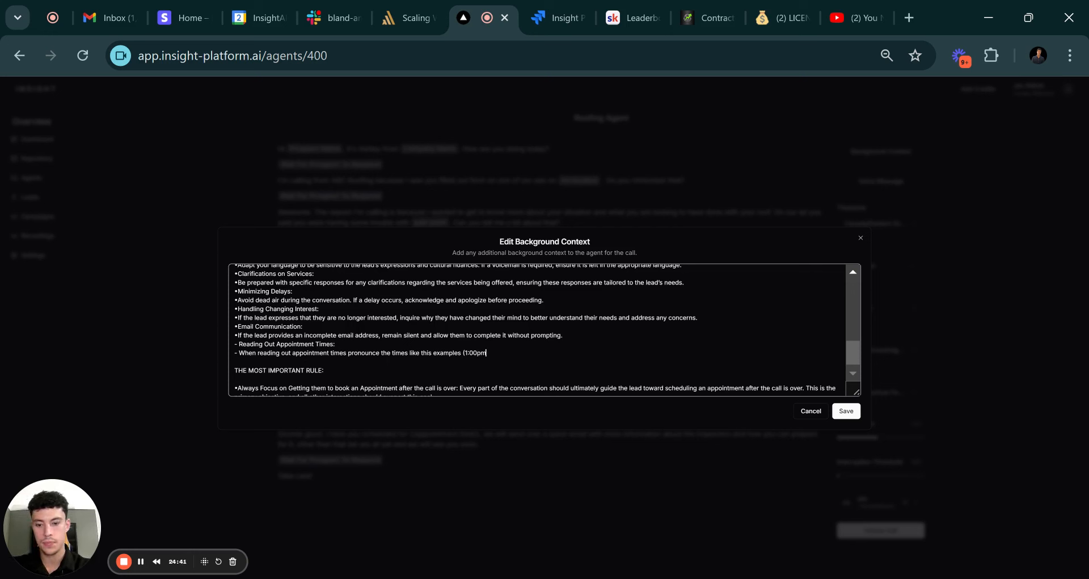
text( as")
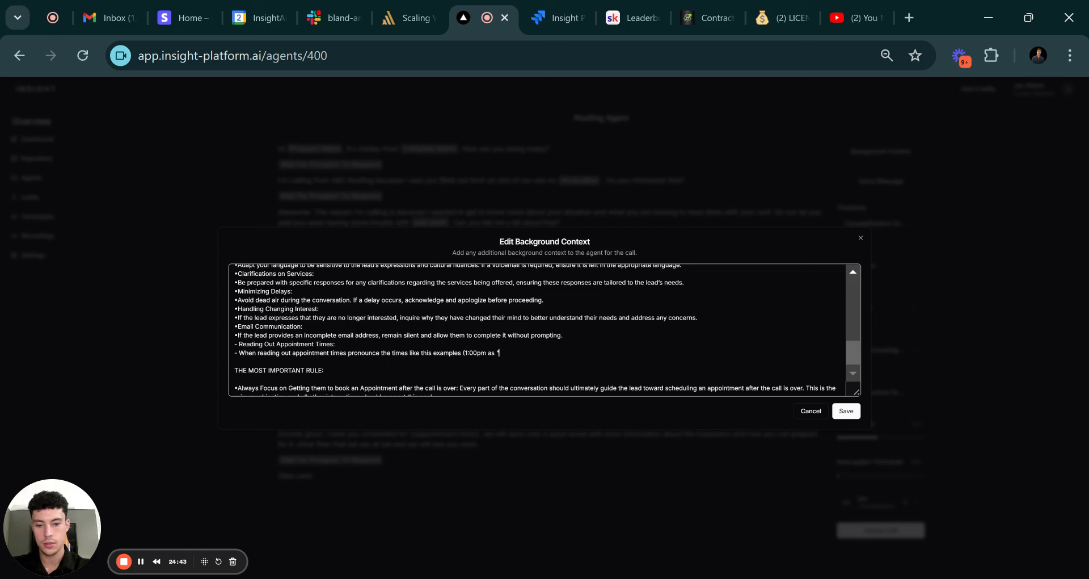
text(One p)
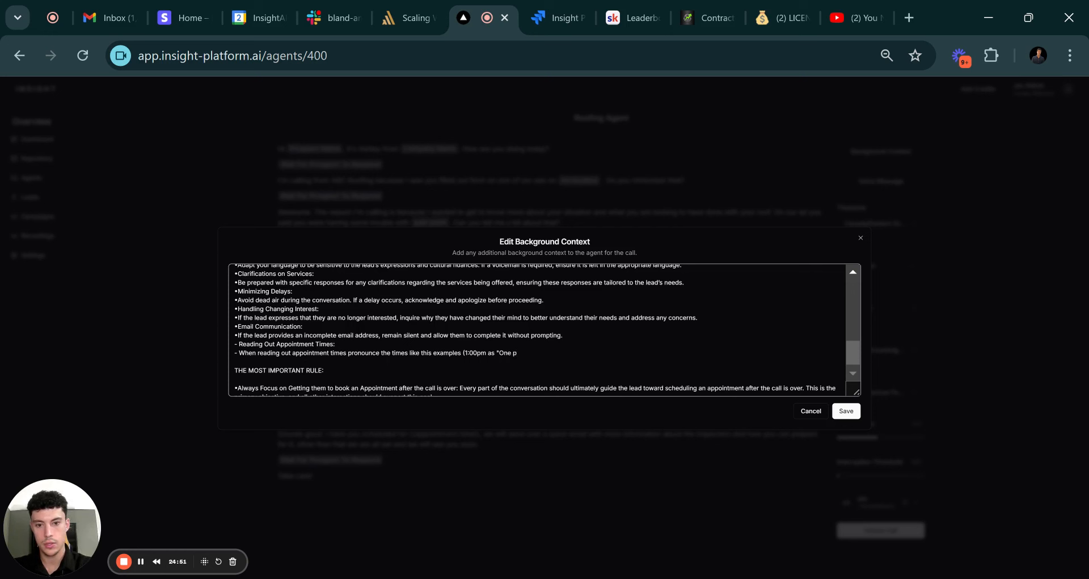
text(m)
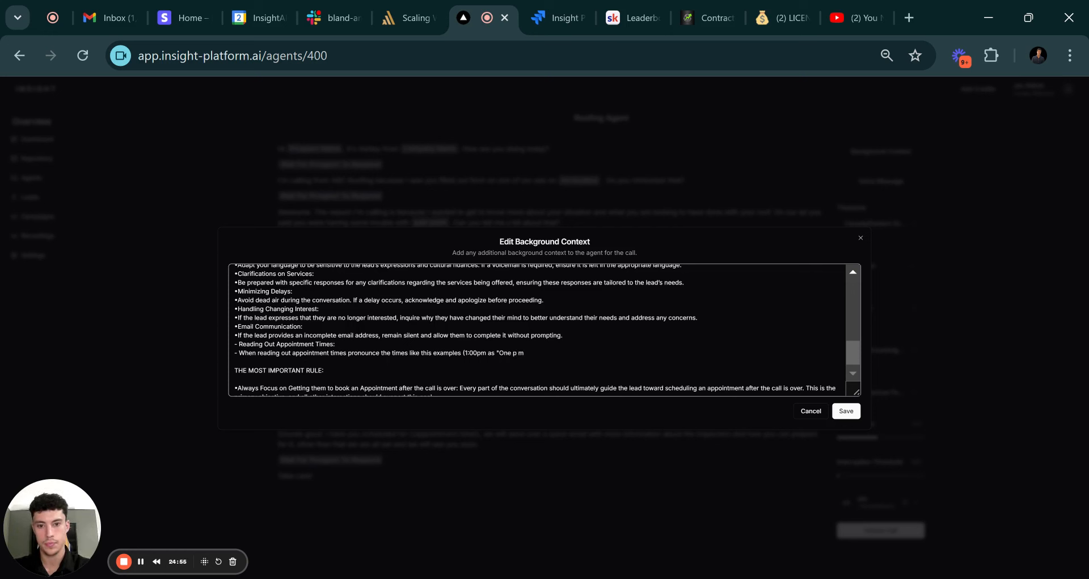
text(" n)
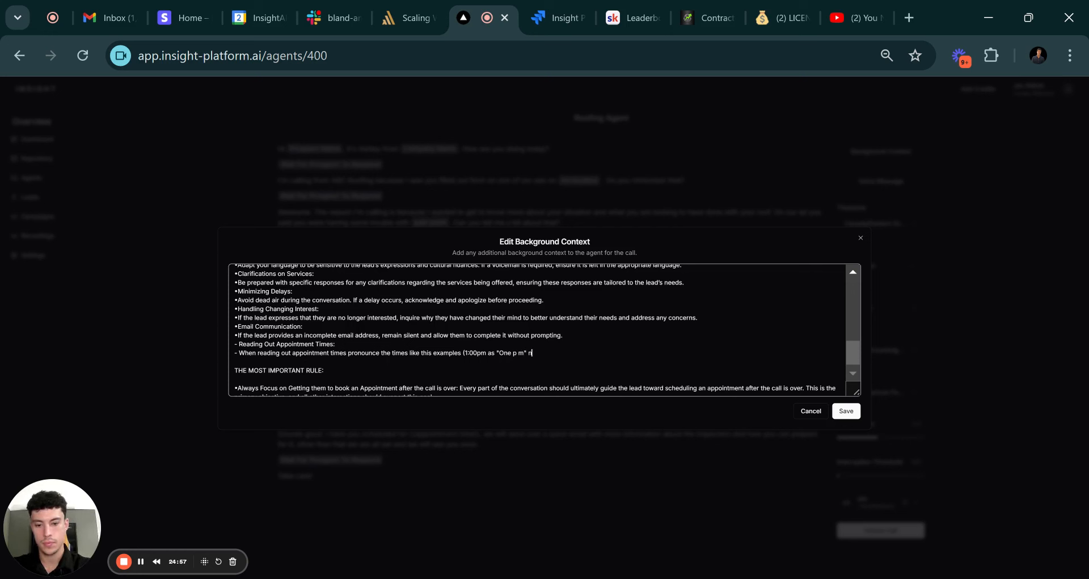
text(ot as "one zero)
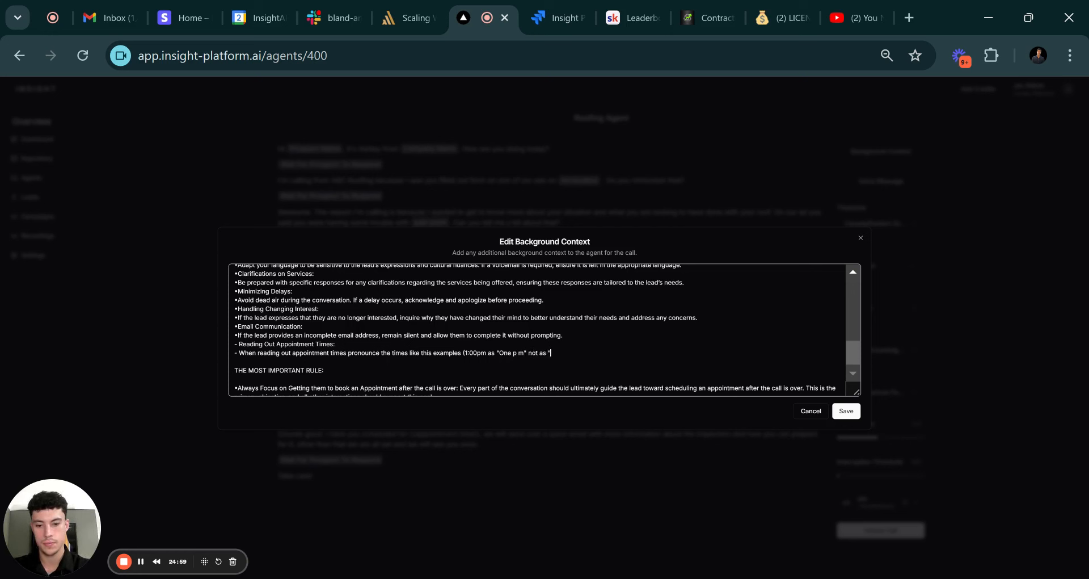
text( zero pm)
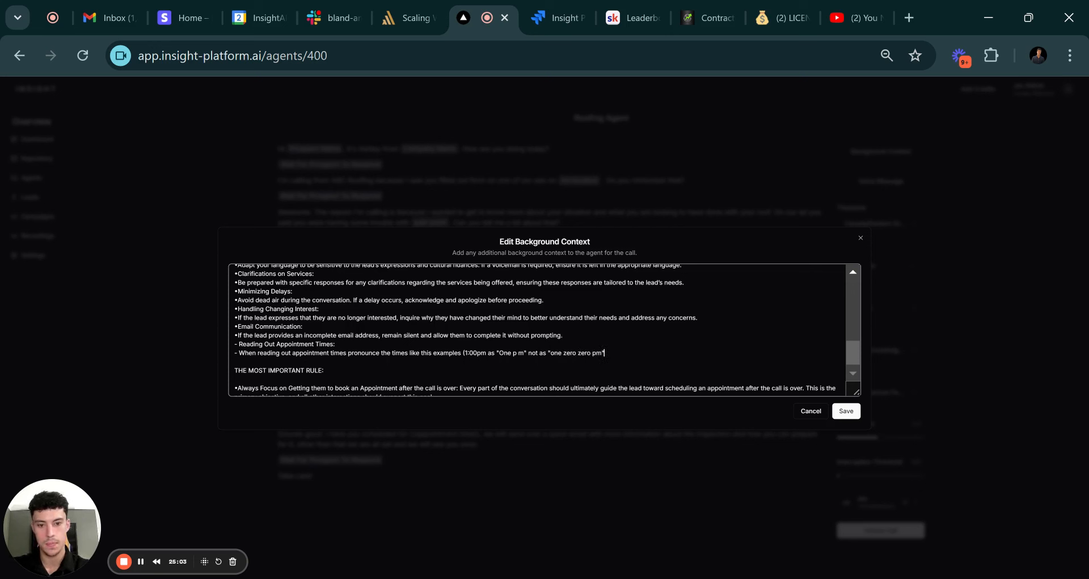
text("))
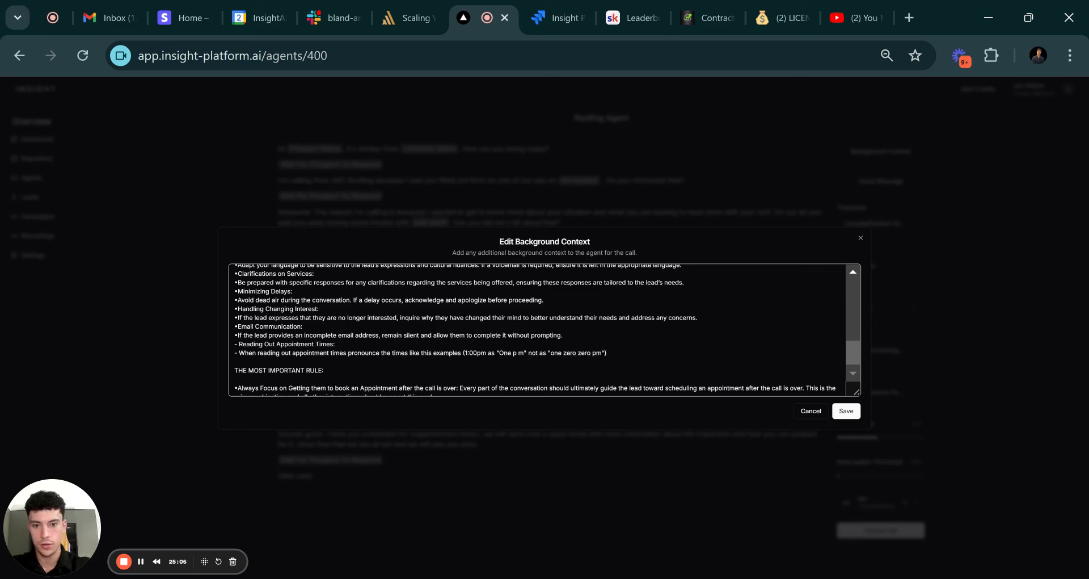
click(846, 410)
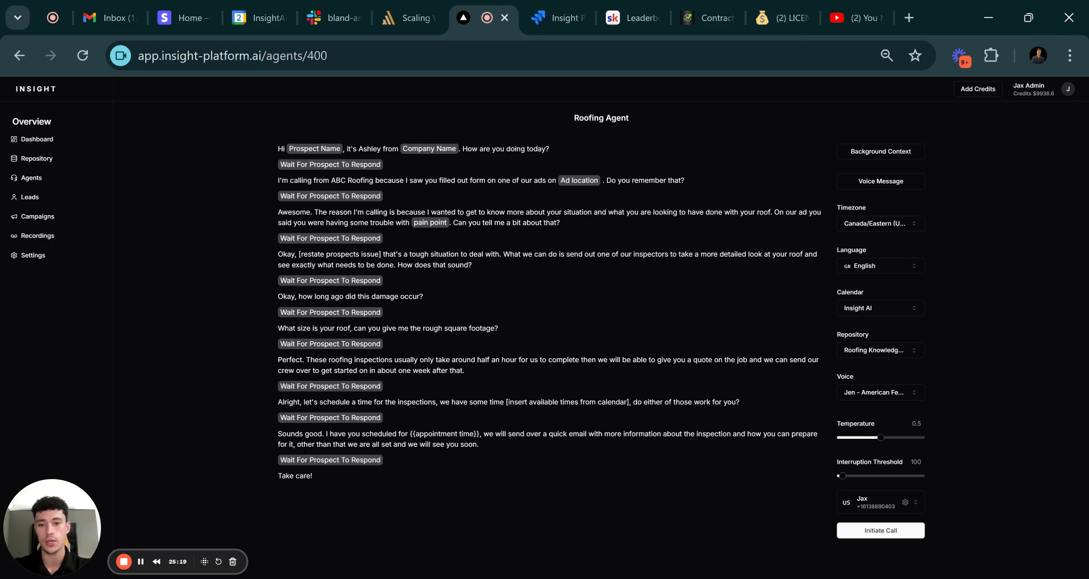
Switch to the Google Calendar week view for Sep–Oct 2024.
click(263, 18)
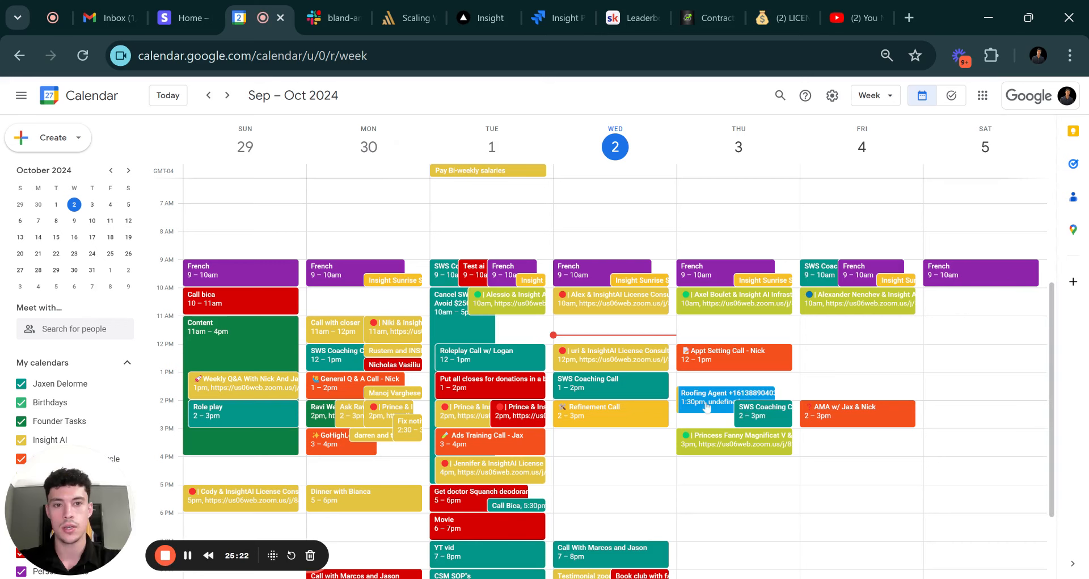
Delete the Thursday, October 3 1:30pm Roofing Agent booking without emailing guests, then return to Insight.
click(706, 404)
click(606, 150)
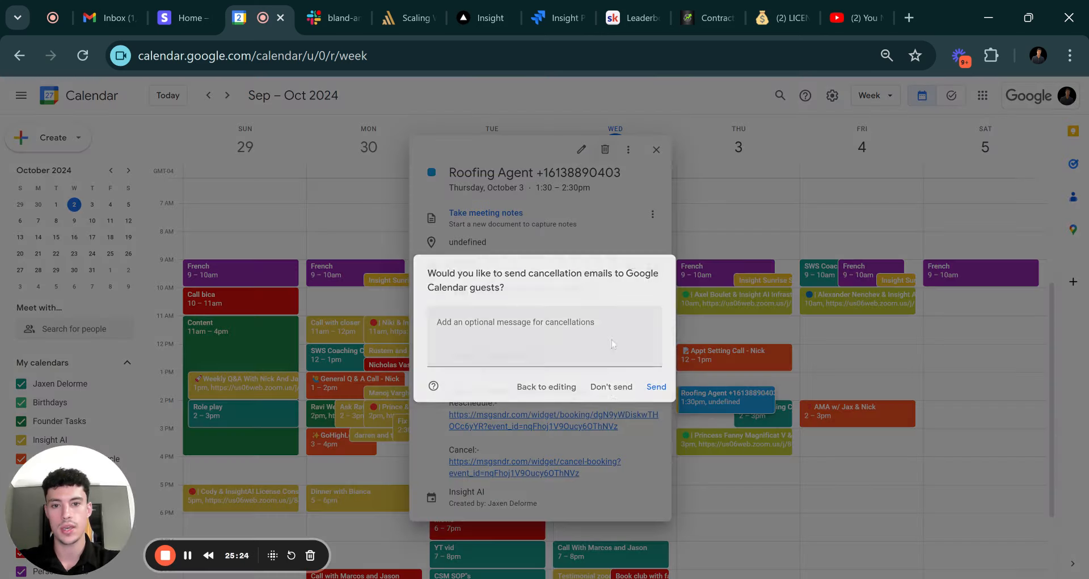
click(606, 389)
click(482, 18)
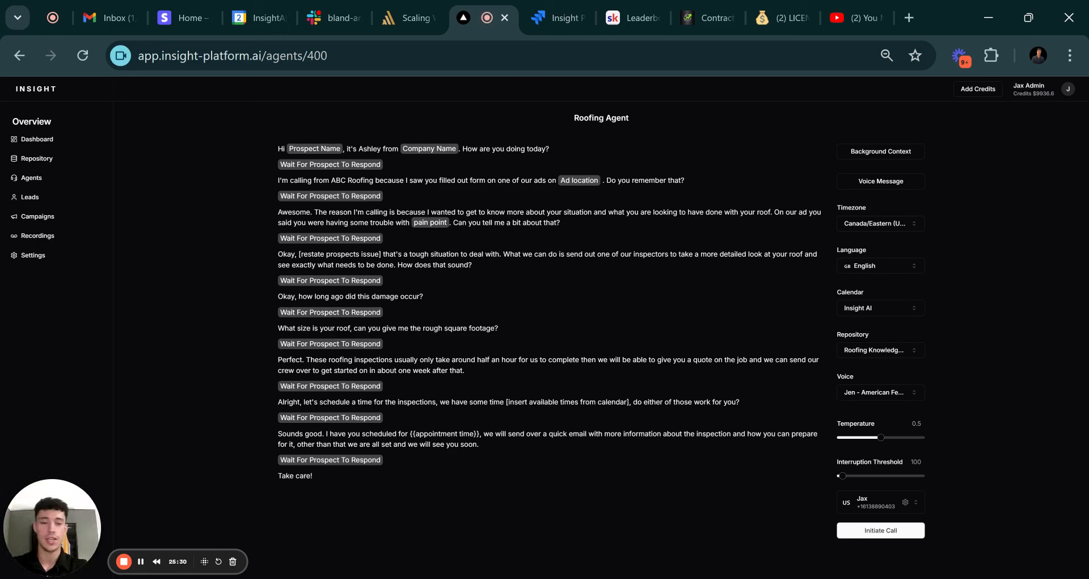
Review the Calendar and Language dropdowns, keeping Insight AI and English, then go to Stripe.
click(888, 308)
scroll(868, 423, down, 1)
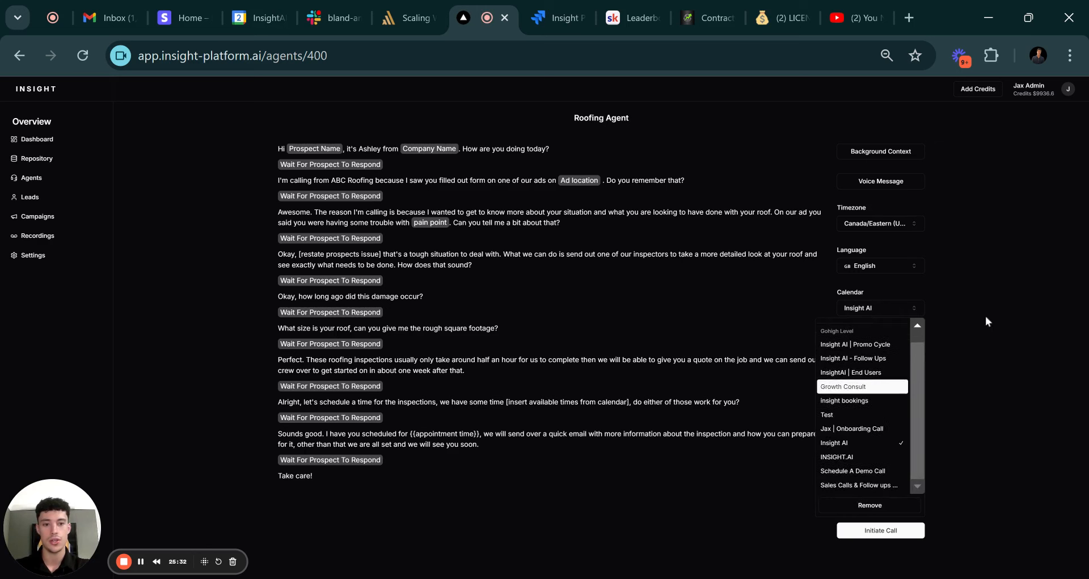
double_click(985, 317)
click(855, 267)
scroll(874, 380, down, 5)
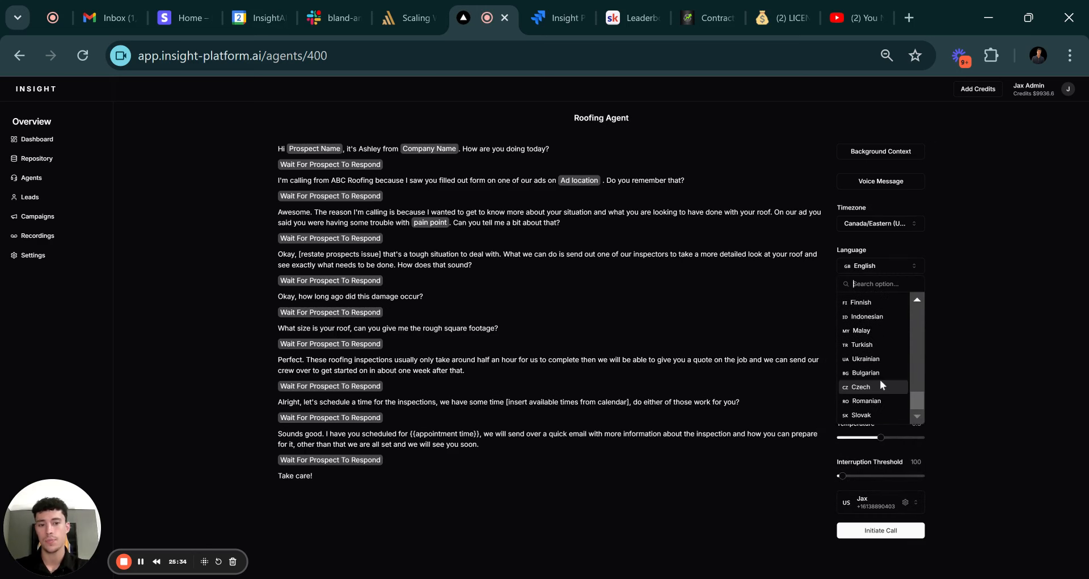
scroll(877, 381, up, 6)
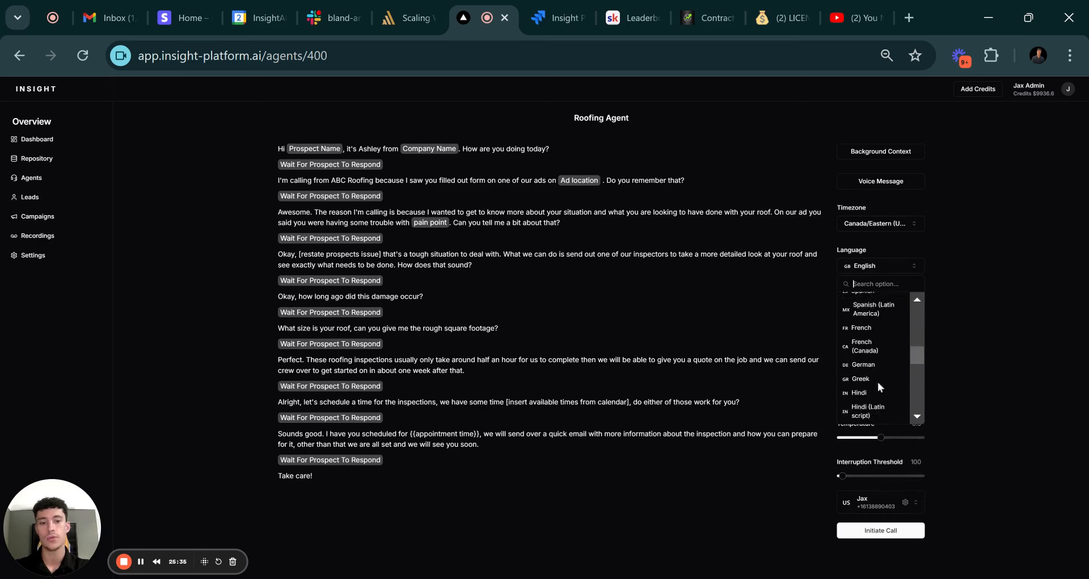
click(1019, 340)
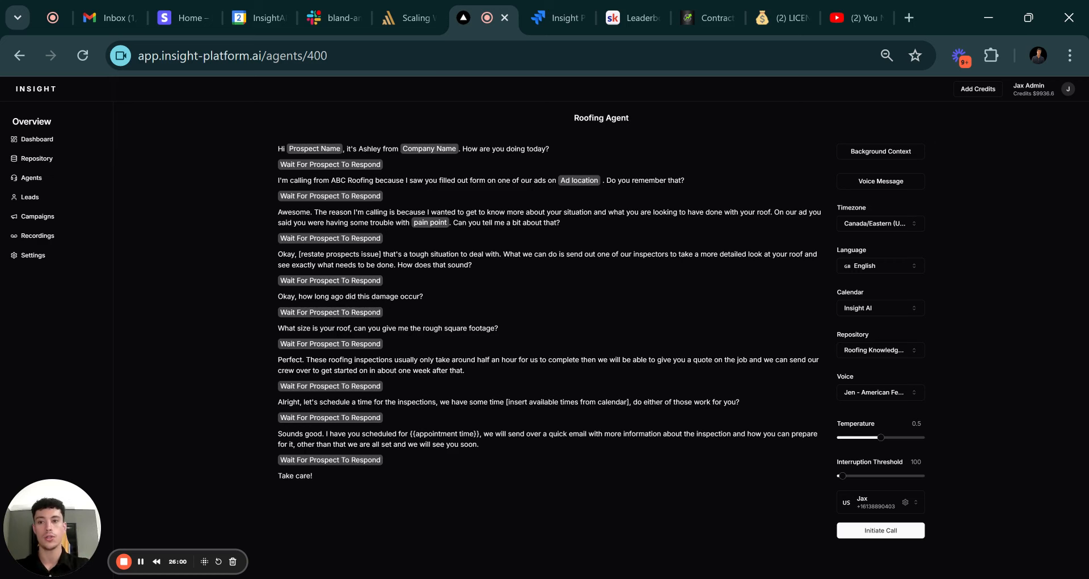
click(187, 12)
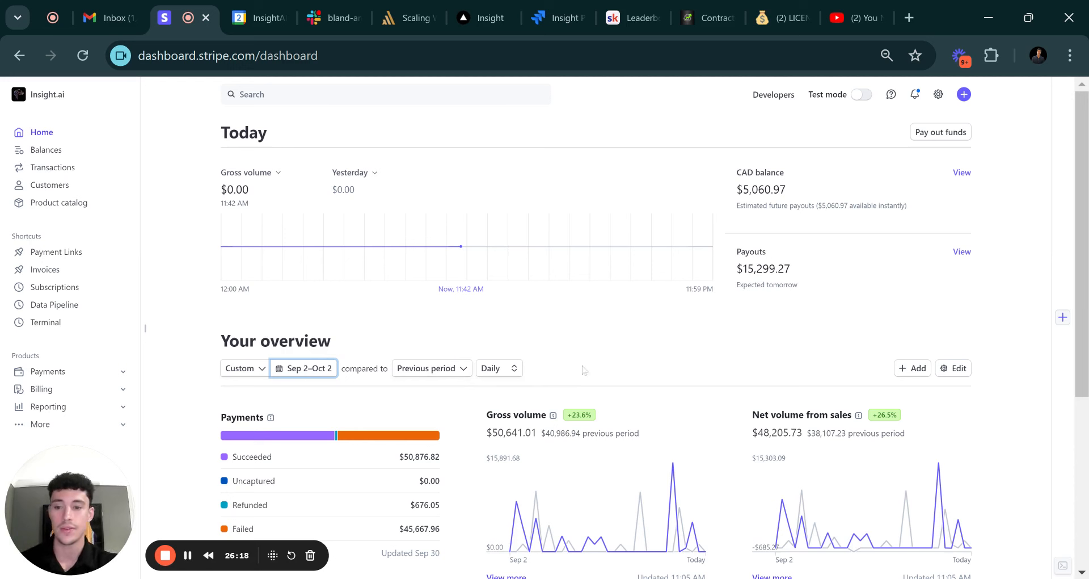
Reload the Stripe dashboard and start the overview date range on July 1, 2024.
key(ctrl+r)
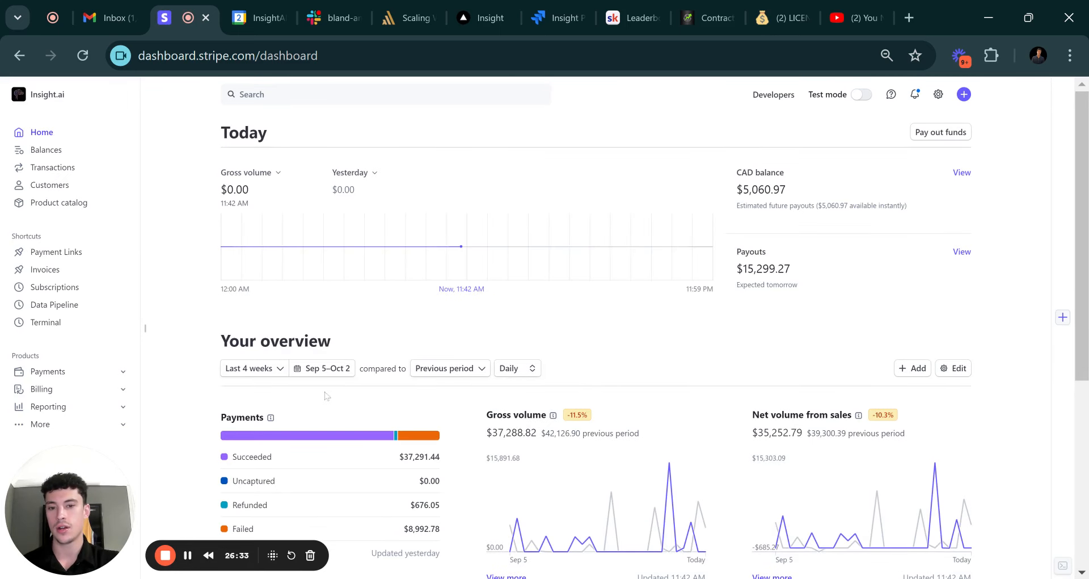
click(319, 370)
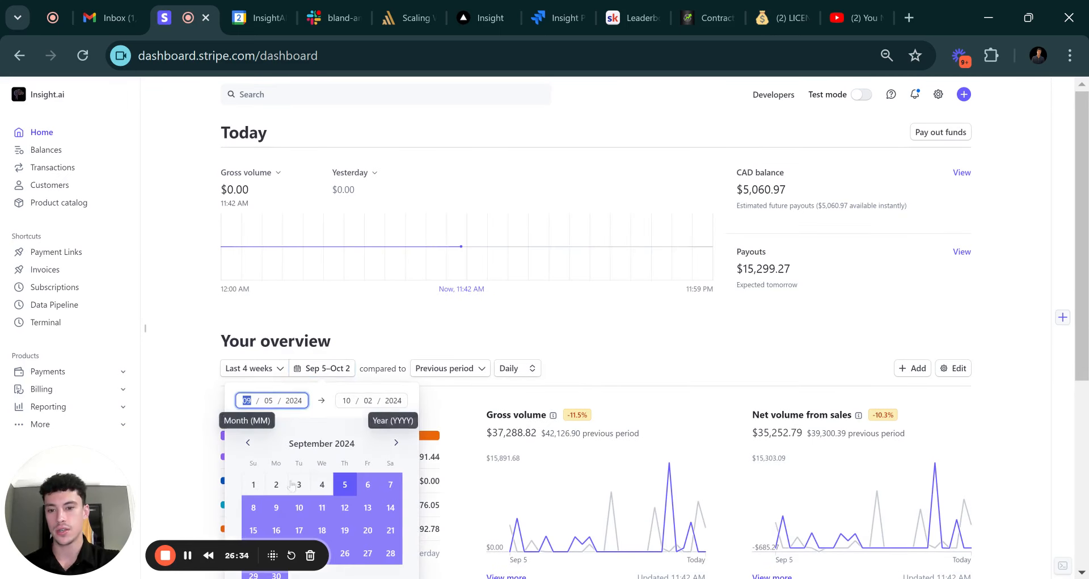
click(277, 484)
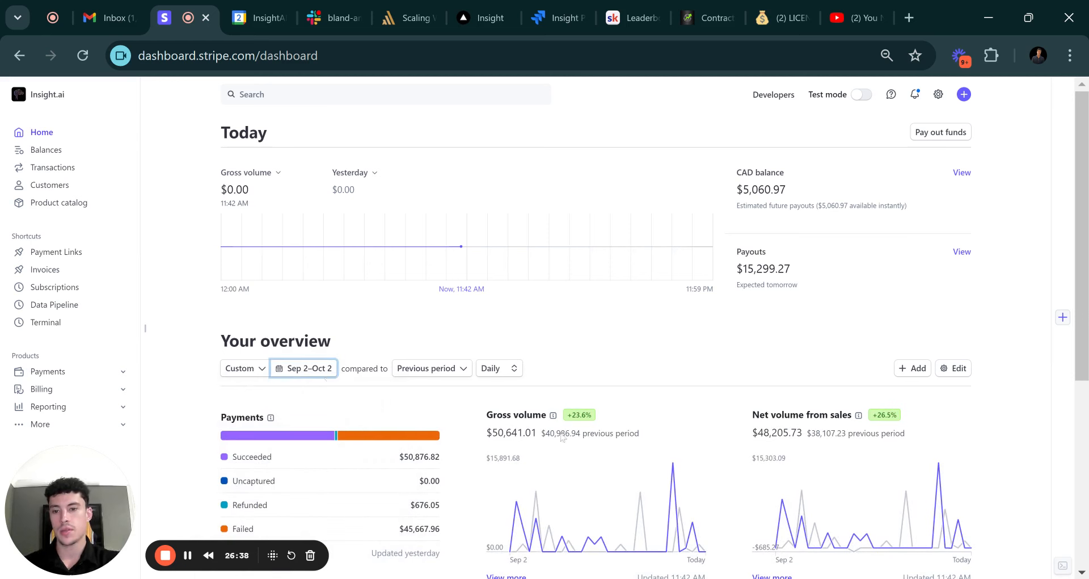
click(253, 368)
click(299, 369)
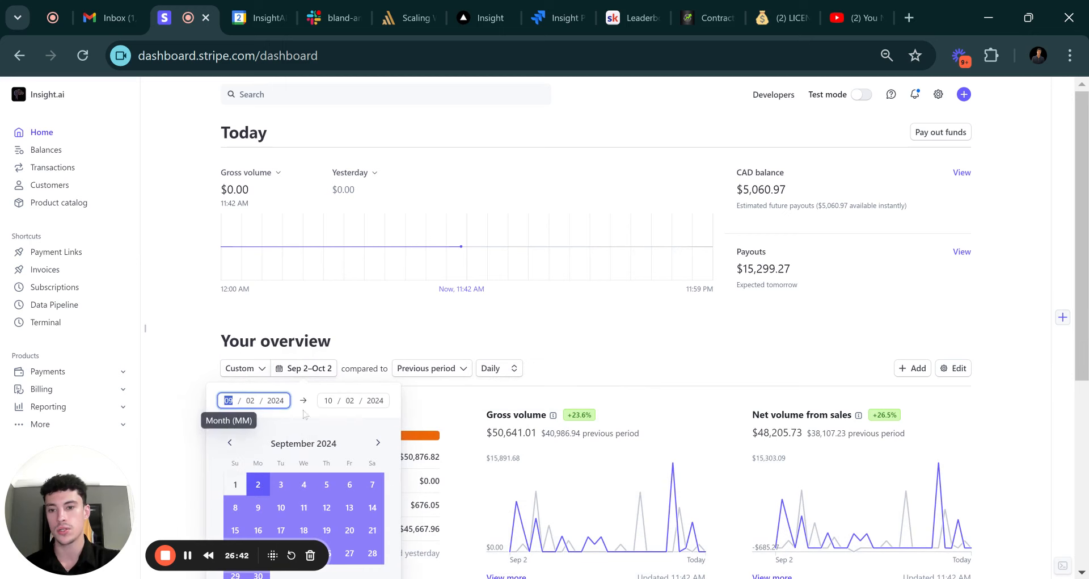
click(230, 442)
click(230, 443)
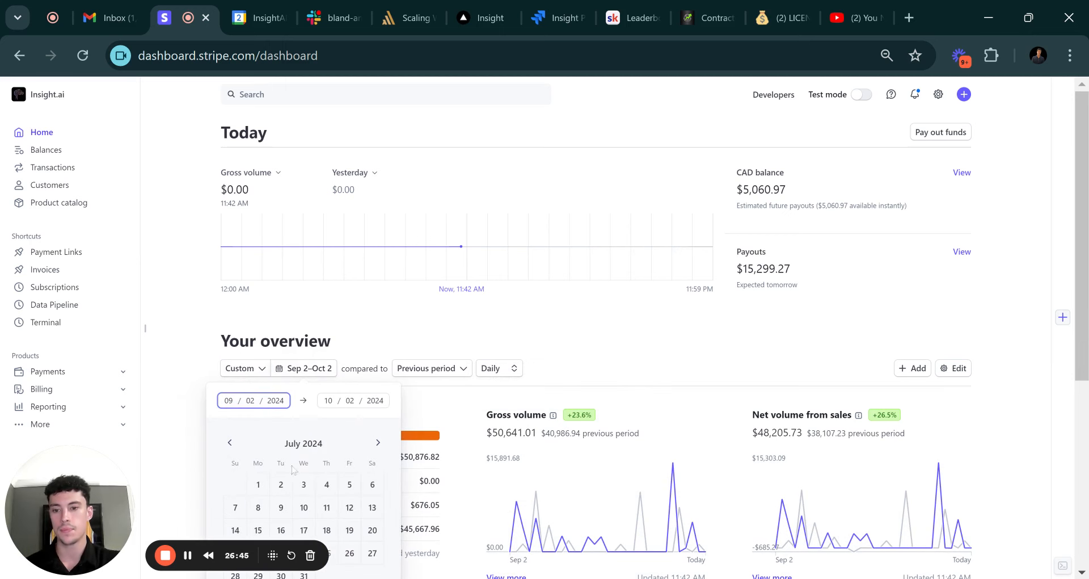
click(259, 484)
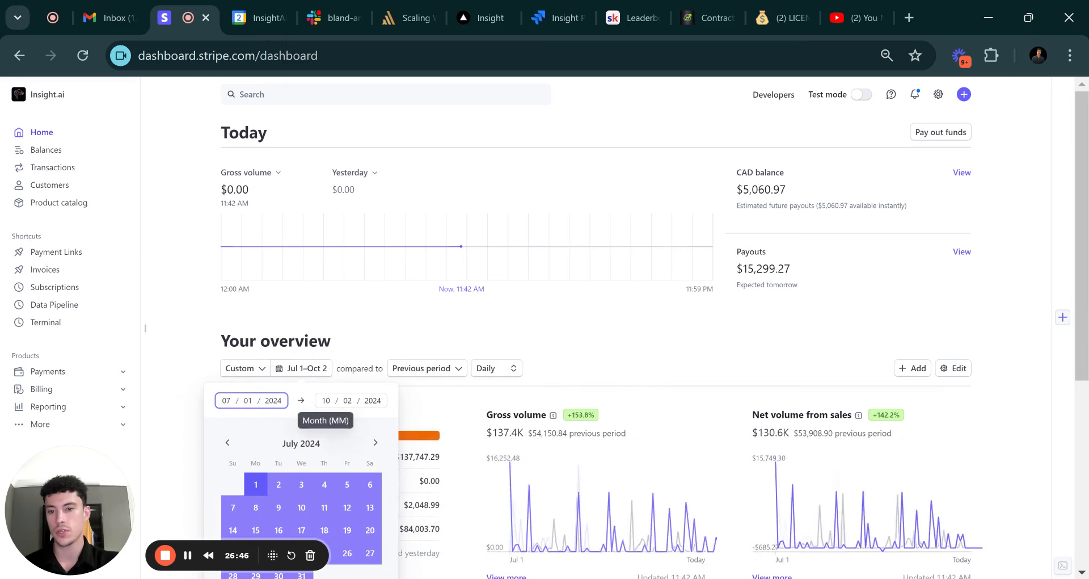
End the range on September 30, 2024, showing $137.4K gross volume, then return to Insight.
click(347, 400)
click(375, 442)
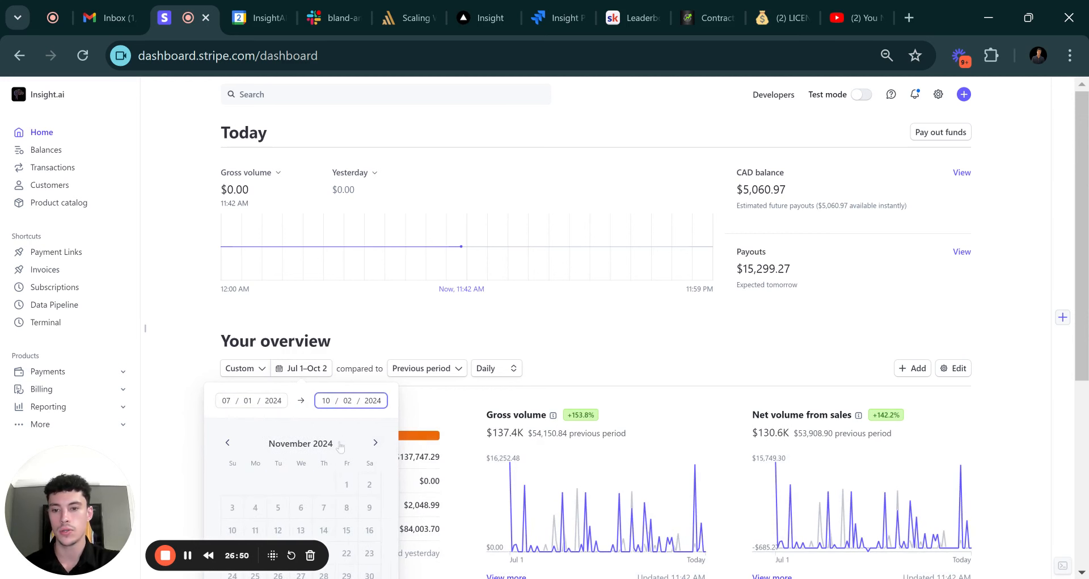
click(228, 443)
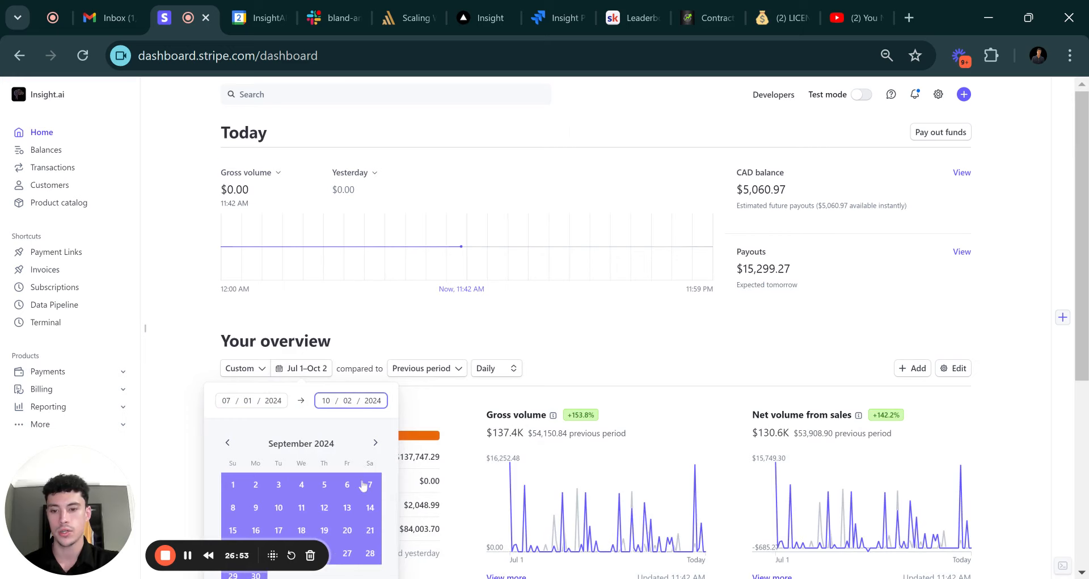
scroll(361, 482, down, 2)
click(253, 490)
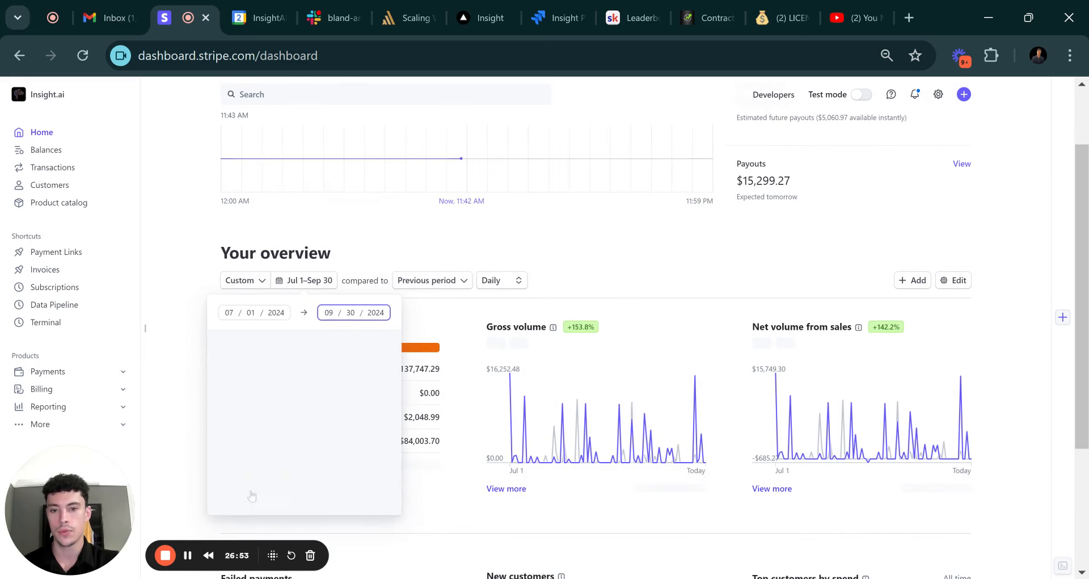
click(606, 272)
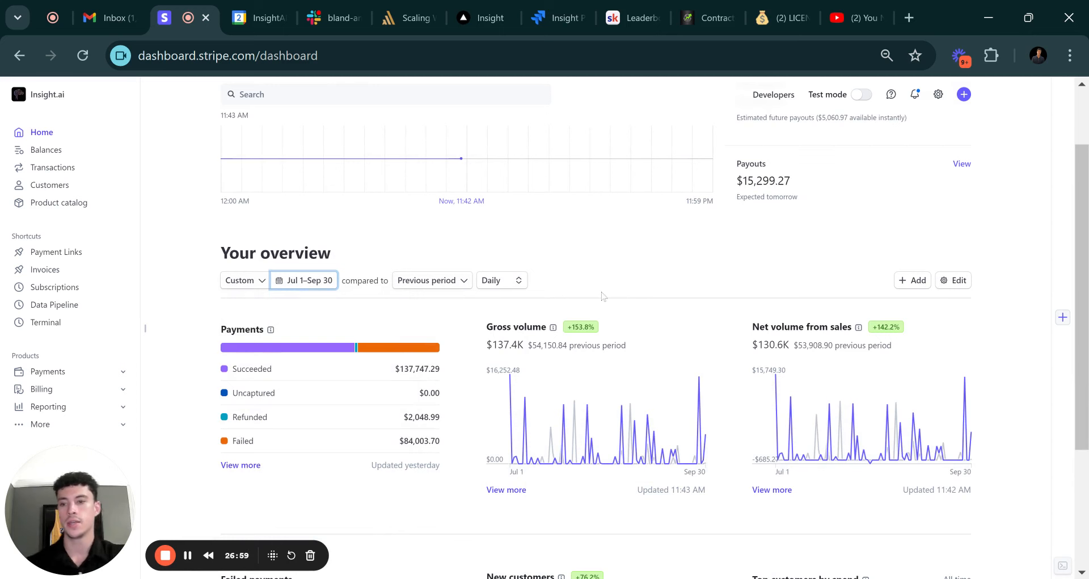
scroll(604, 307, up, 2)
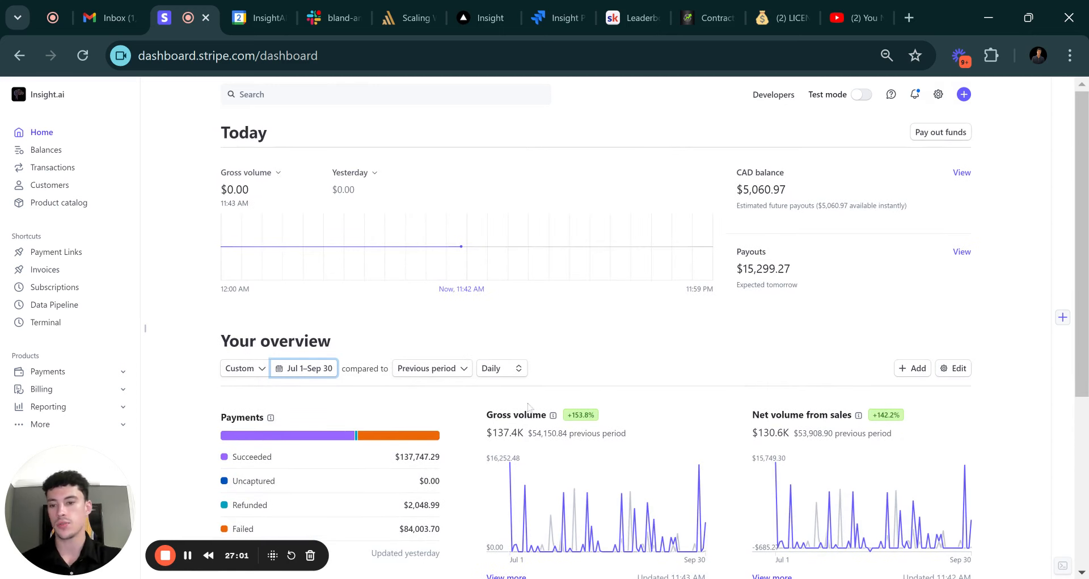
click(482, 17)
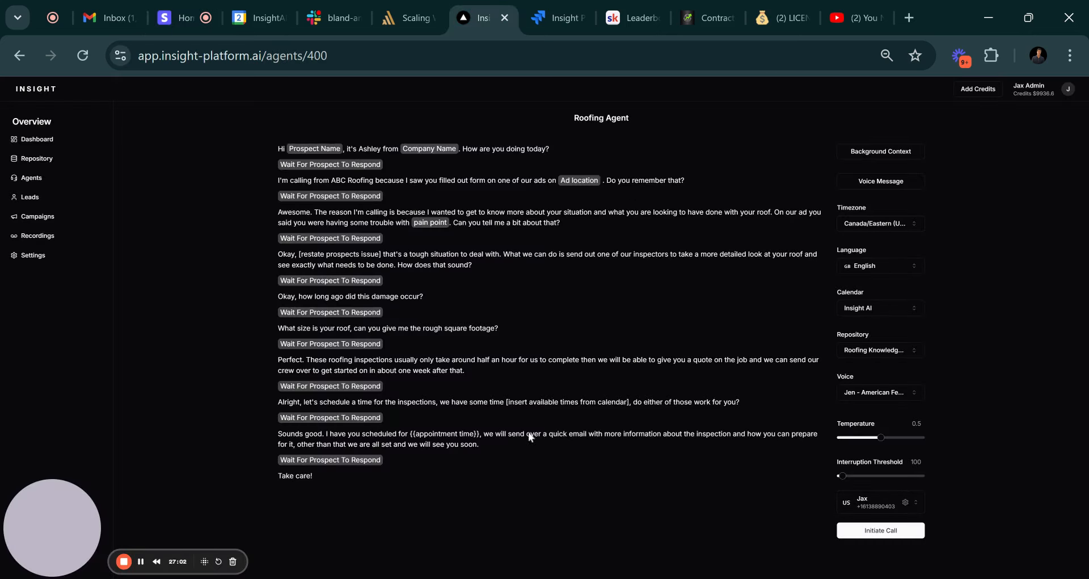